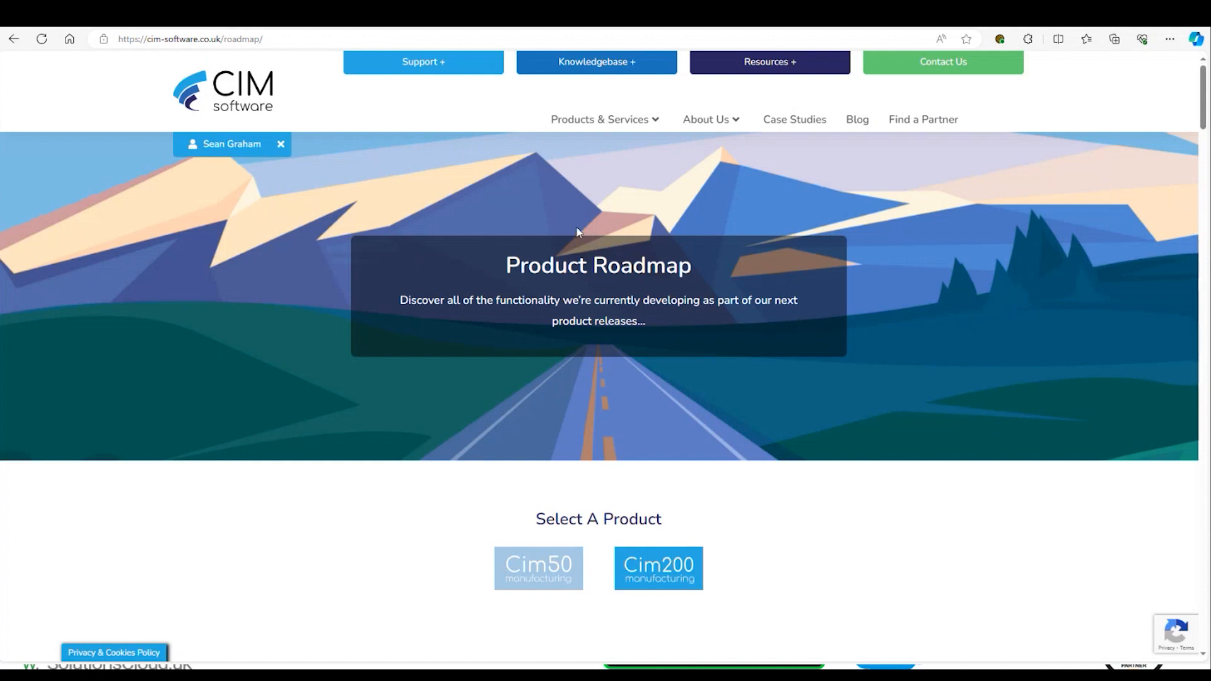
- Open the Cim200 v2024 R1 section of the product roadmap and review its new features and additional updates
scroll(620, 313, "down", 3)
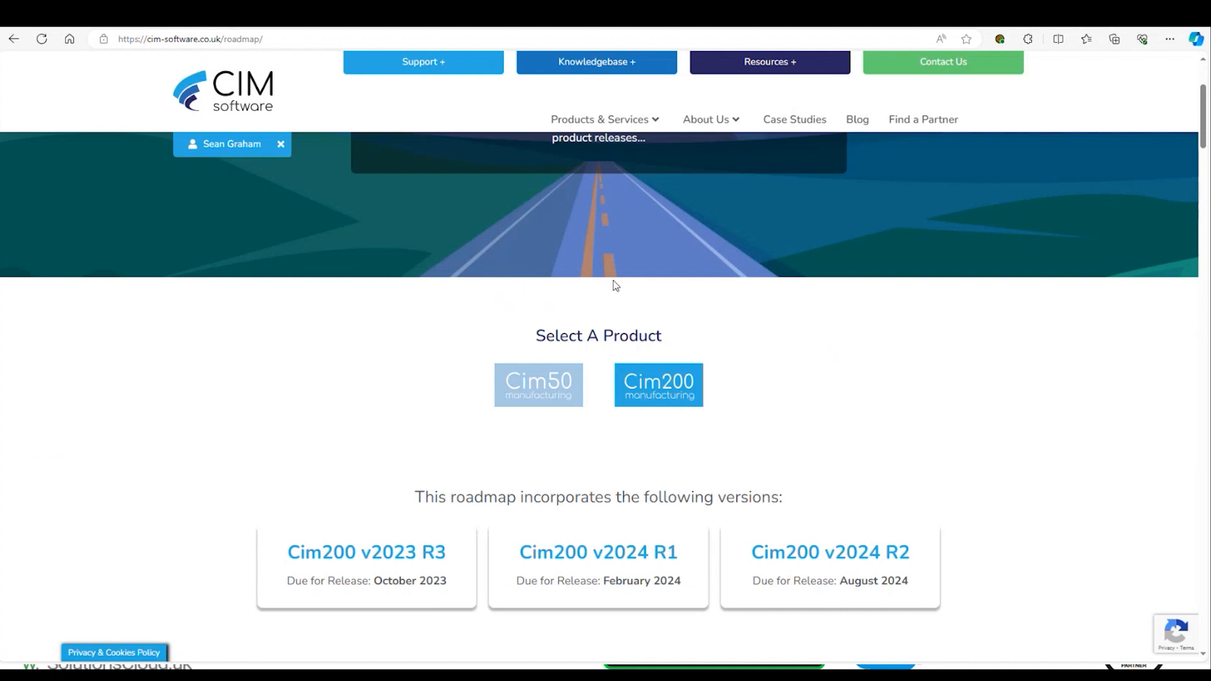
scroll(665, 317, "up", 2)
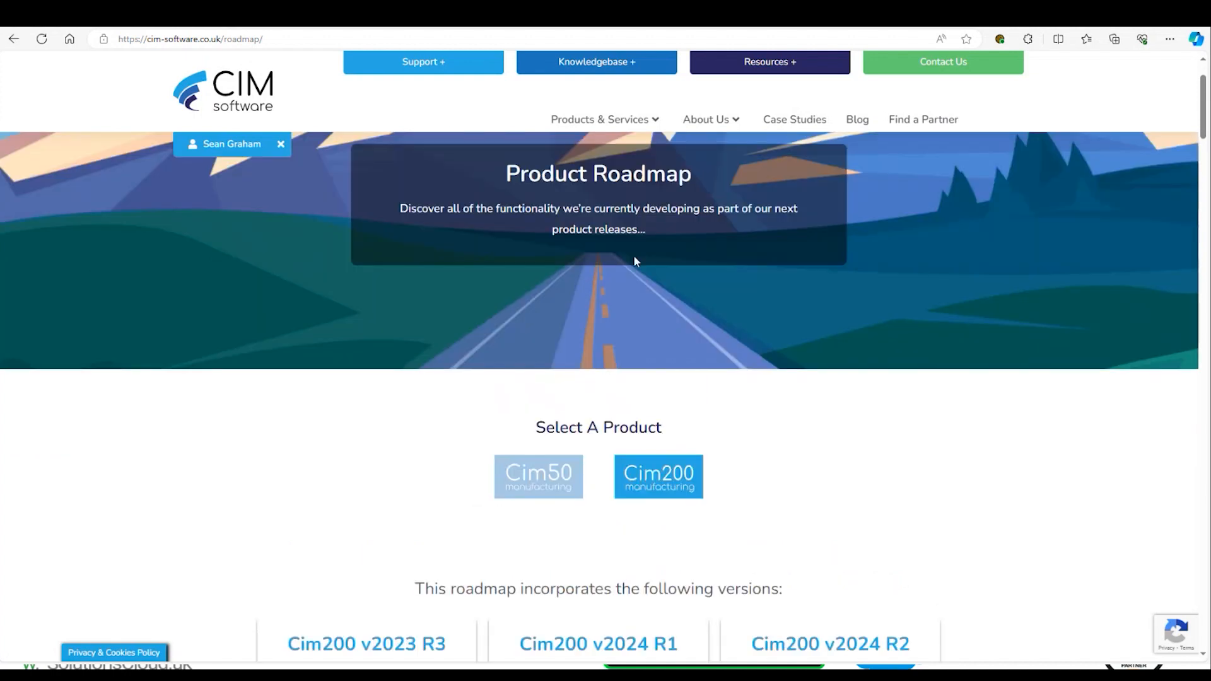
scroll(656, 316, "down", 3)
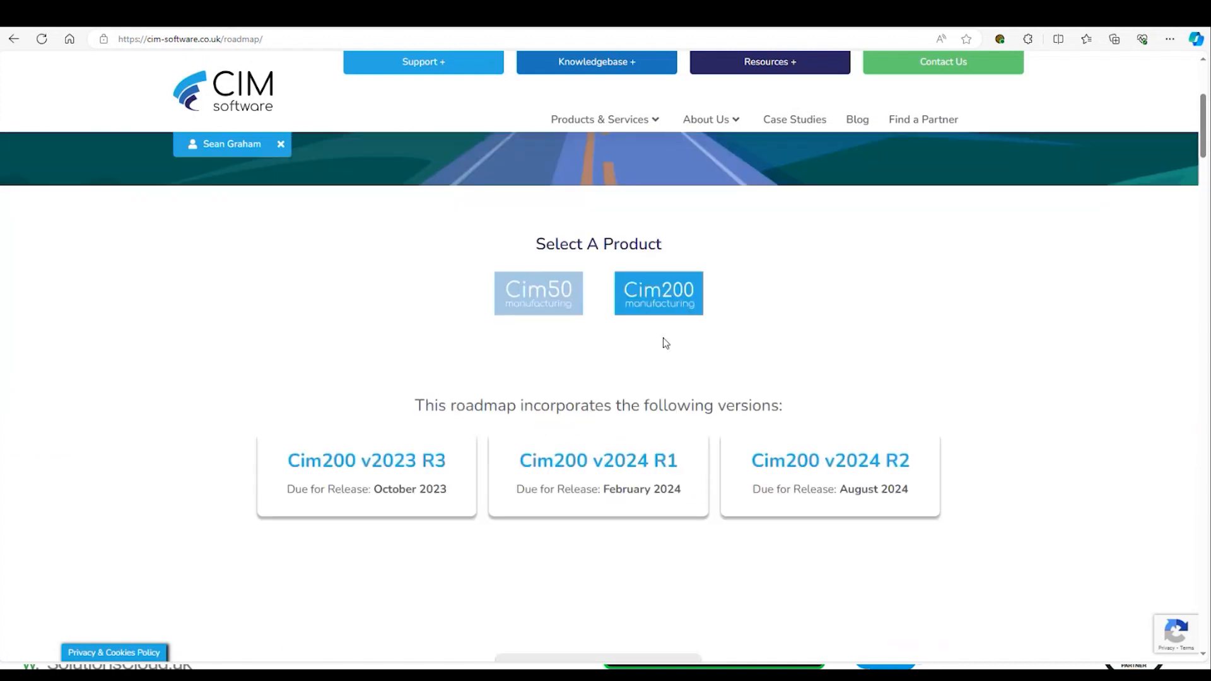
left_click(593, 471)
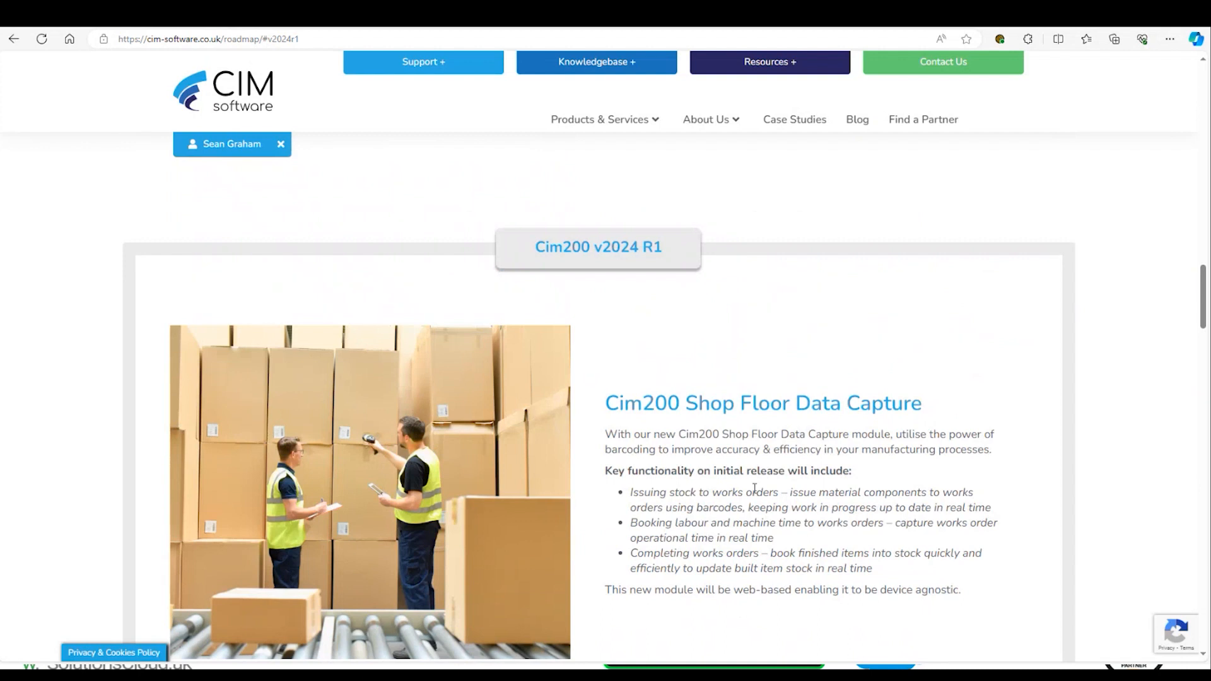
scroll(755, 489, "down", 3)
scroll(611, 465, "down", 4)
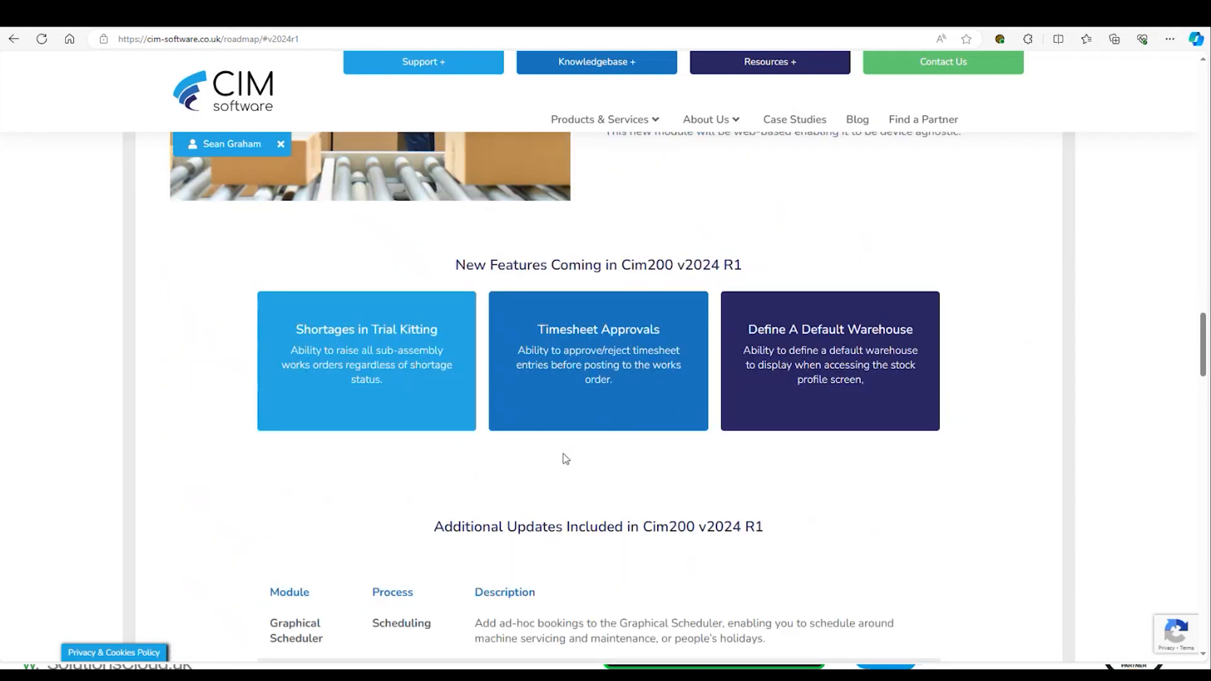
scroll(565, 459, "down", 3)
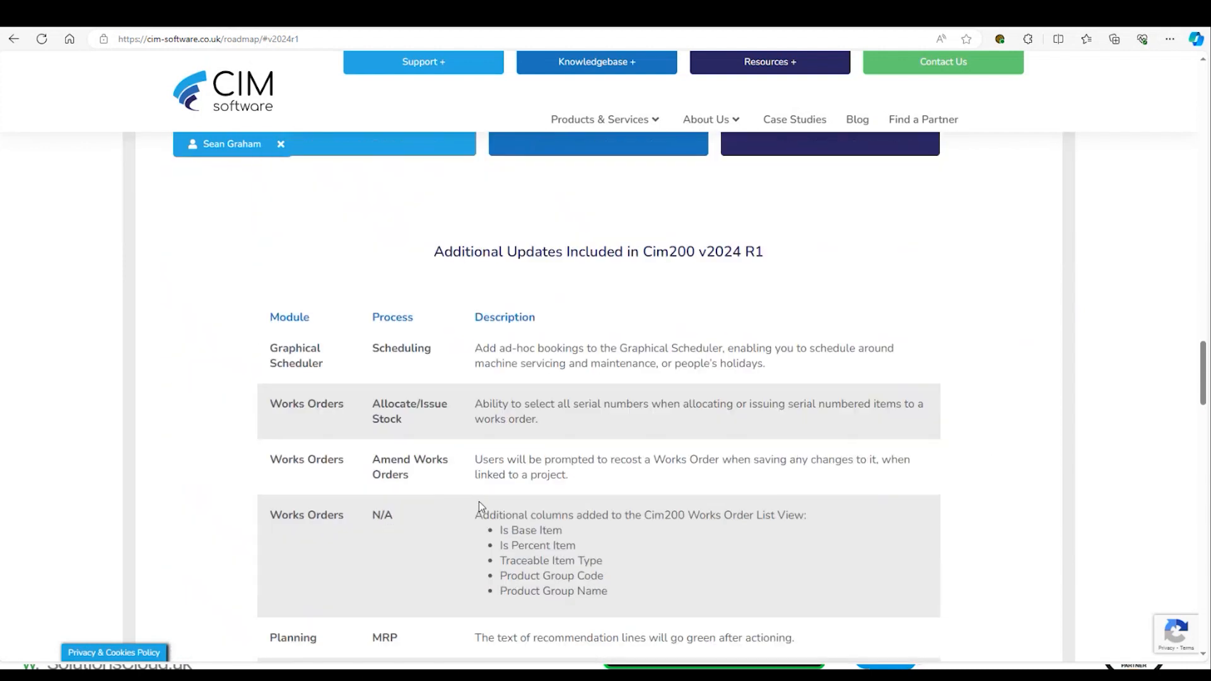
scroll(522, 491, "down", 3)
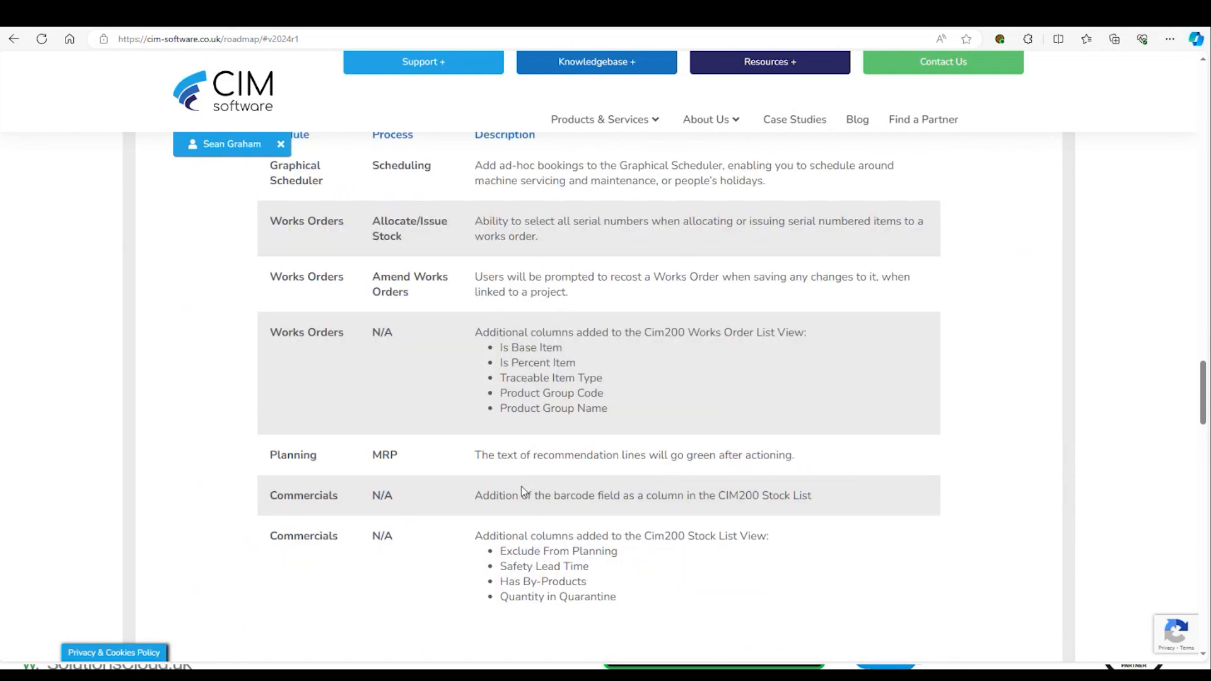
scroll(521, 491, "up", 20)
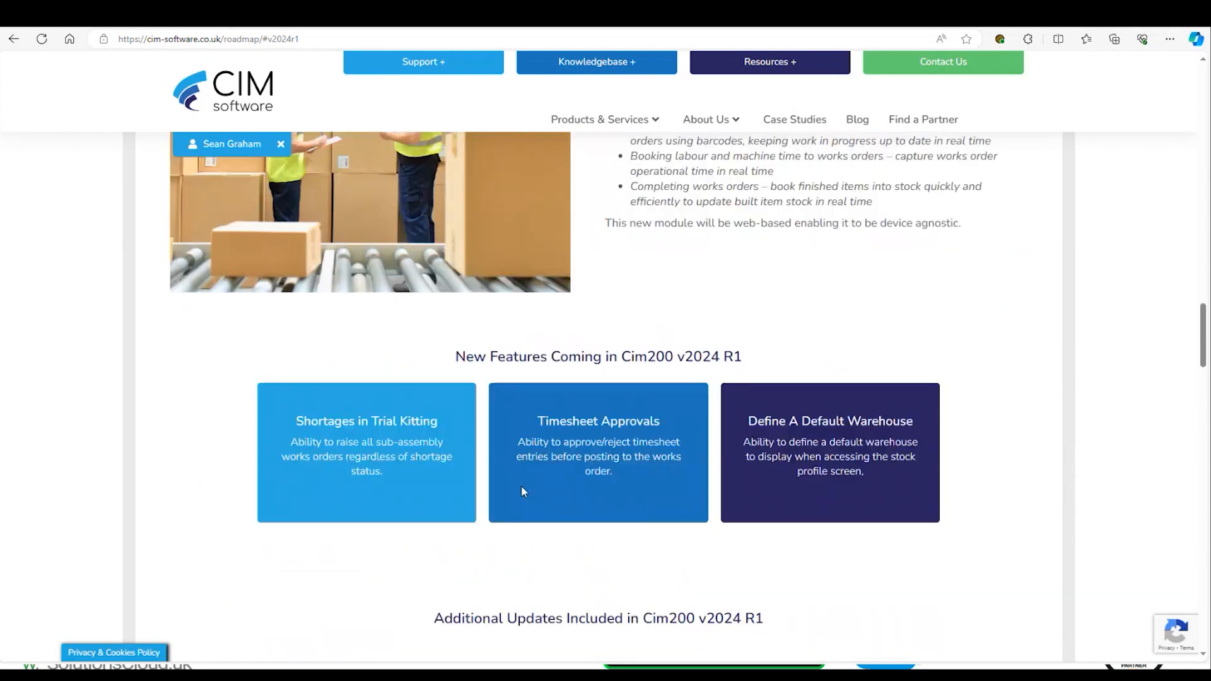
scroll(518, 495, "up", 20)
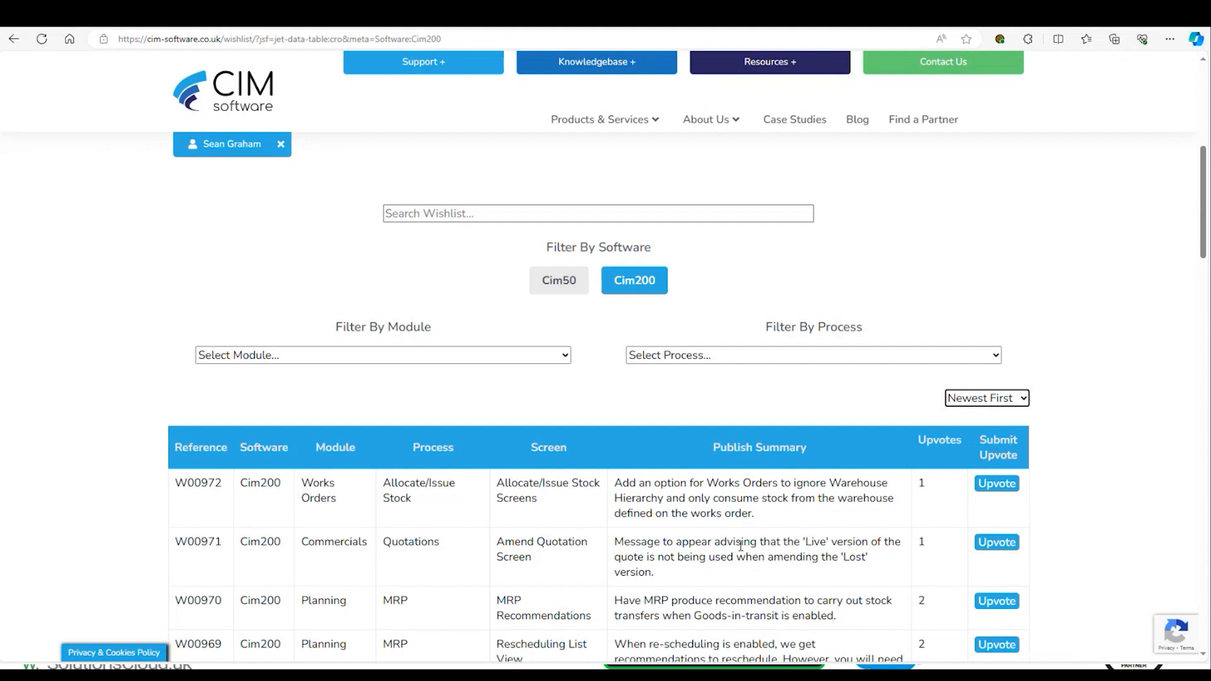
- Switch from the website to Sage 200 and select the Mix4 works order in the Works Orders List
key("ctrl")
left_click(116, 285)
key("alt+Tab")
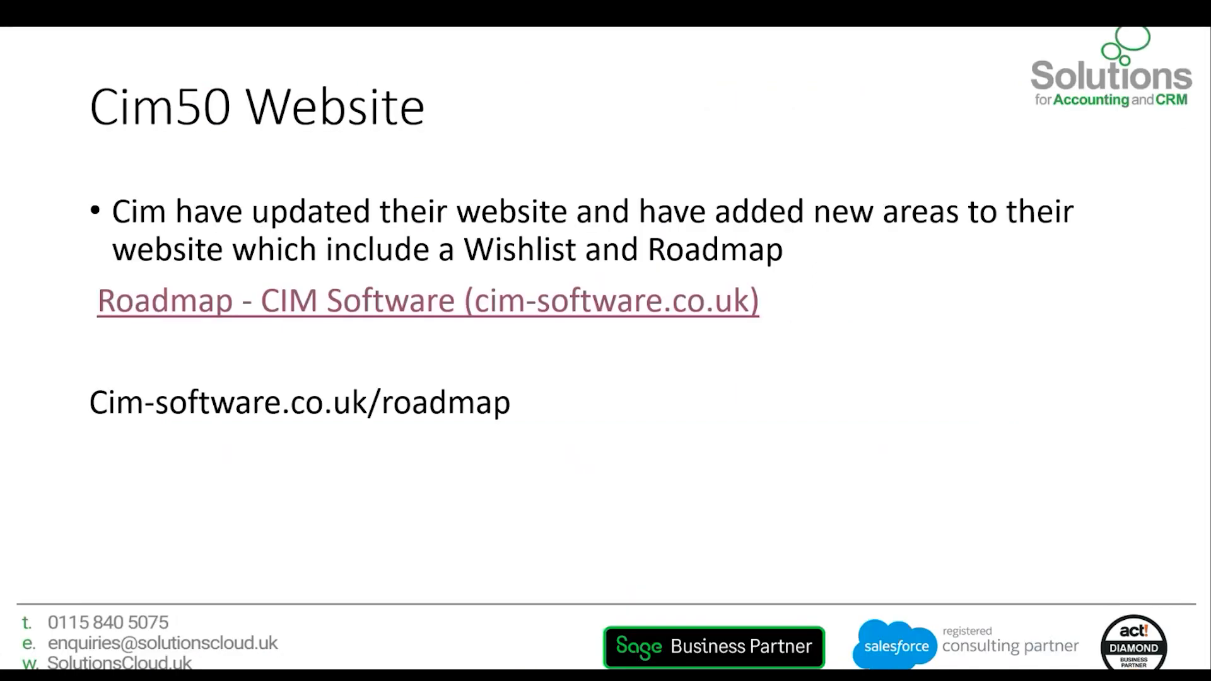
left_click(534, 380)
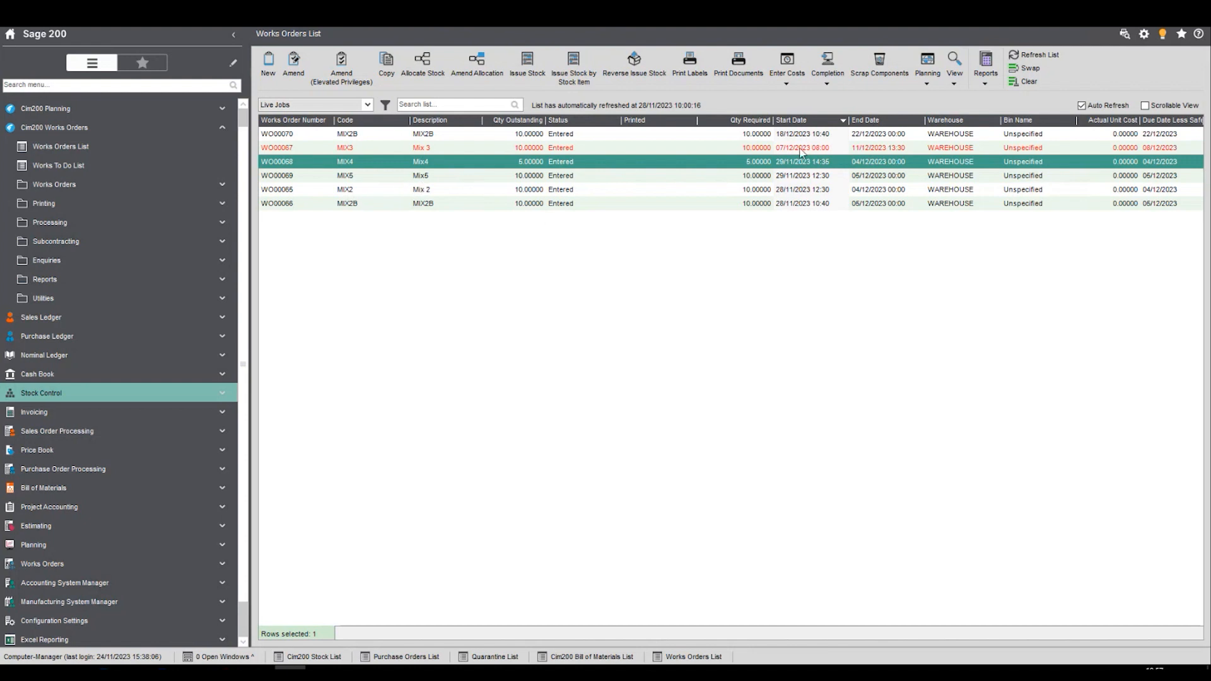
left_click(1028, 81)
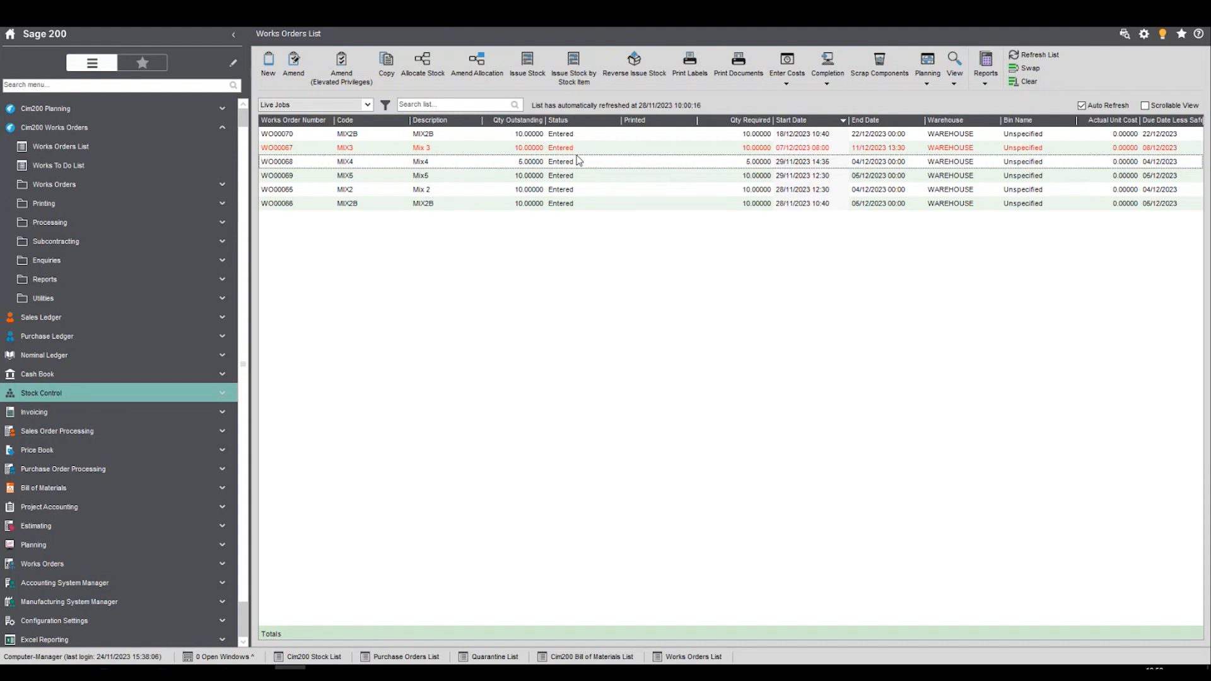
left_click(754, 163)
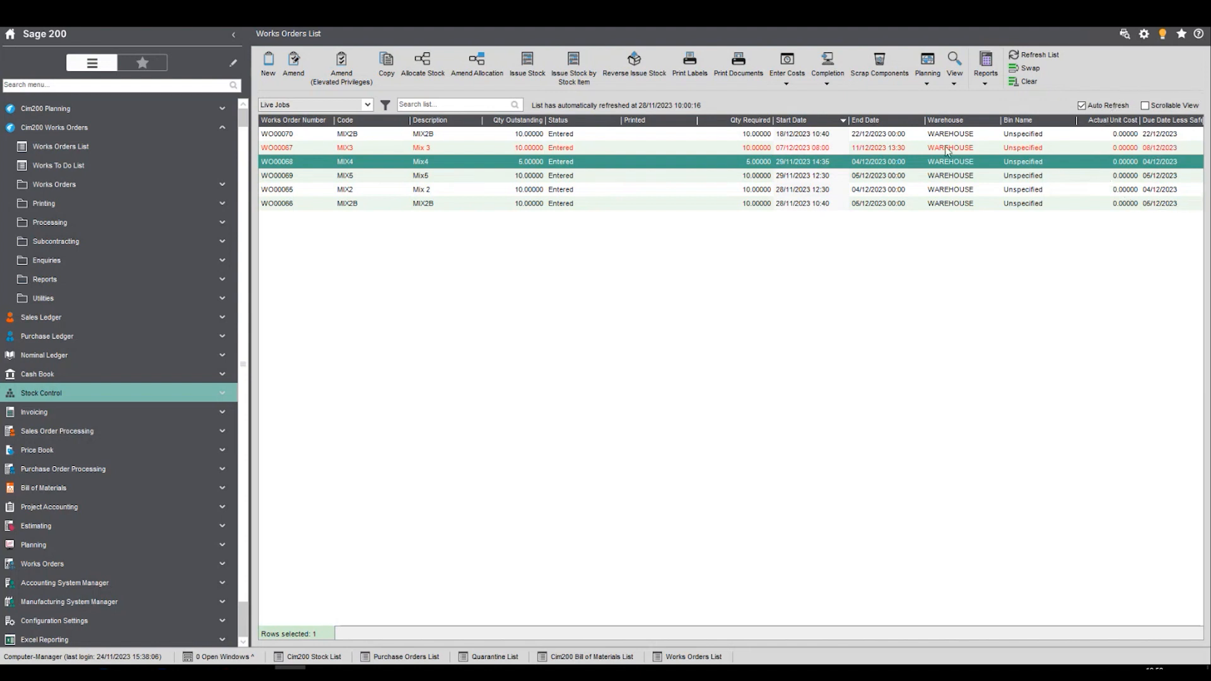
left_click(808, 152)
- Open Maintain Works Order Settings from the Cim200 Works Orders system set-up utilities and show the Scheduler preferences
left_click(201, 305)
left_click(176, 318)
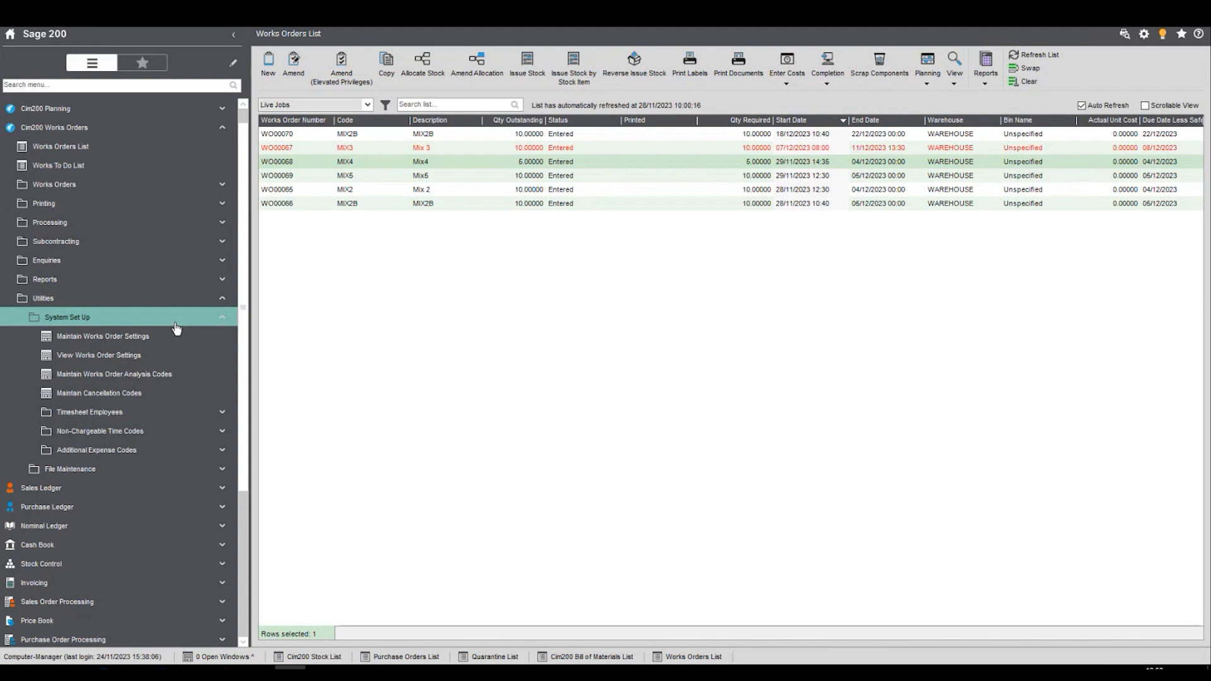
left_click(163, 338)
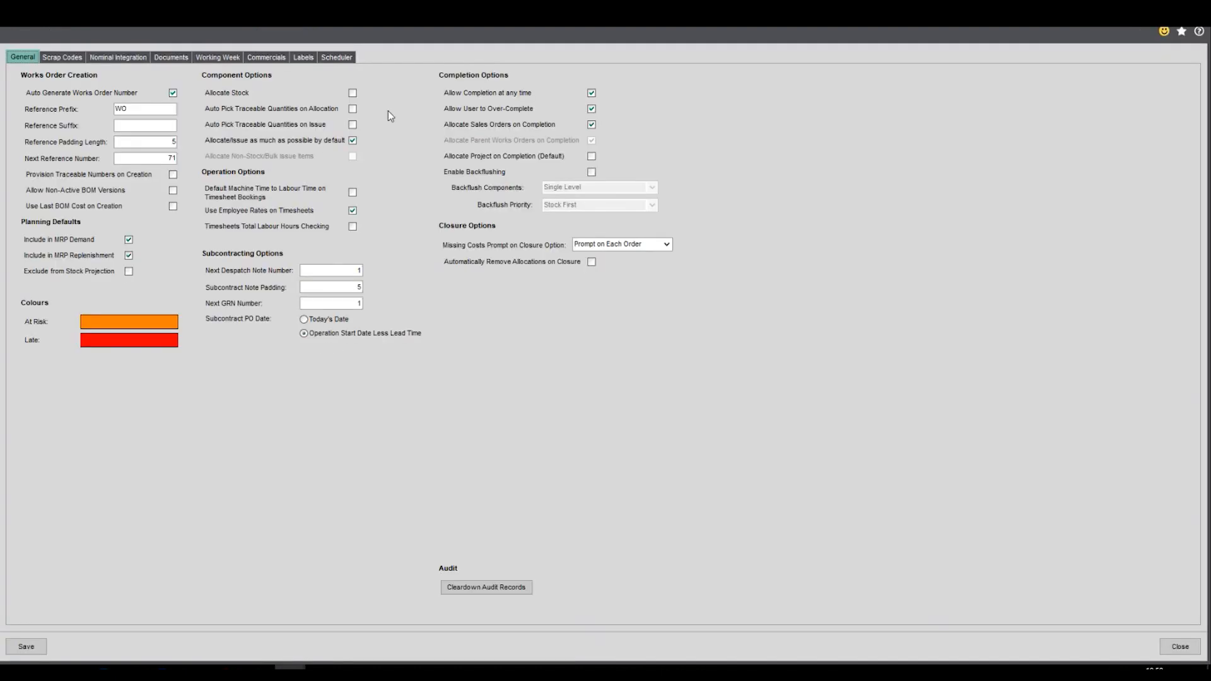
left_click(336, 58)
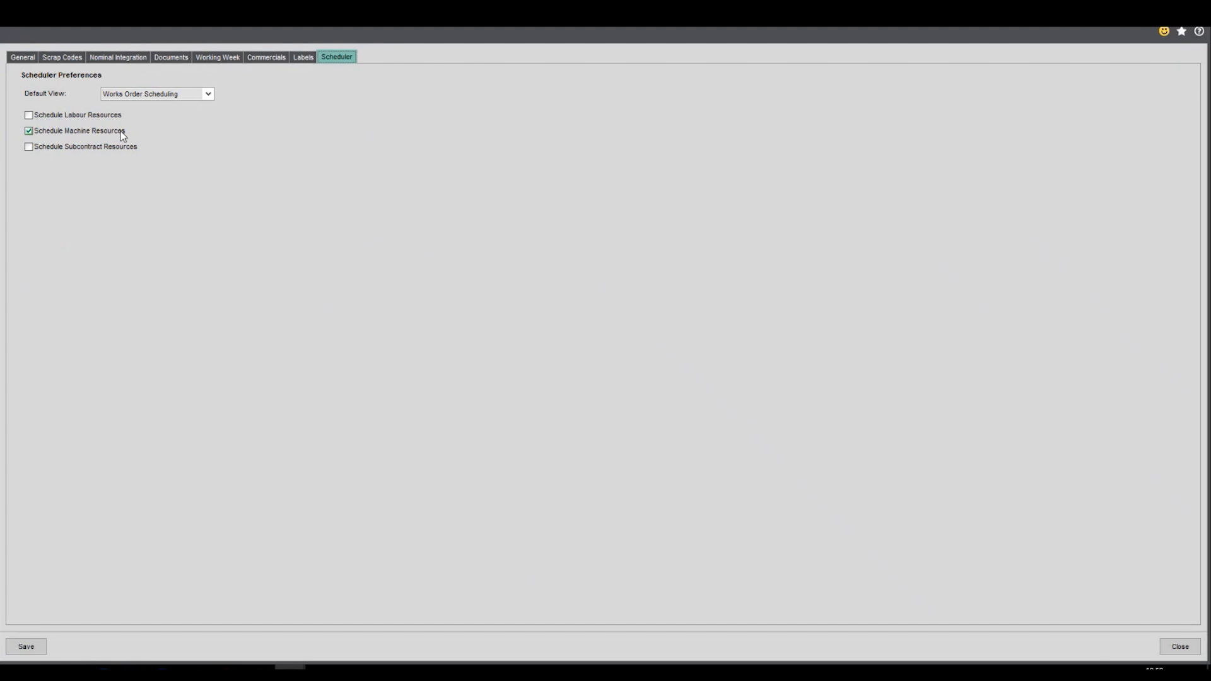
- Toggle the Schedule Labour Resources preference and back again, and save the works order settings
left_click(33, 117)
left_click(35, 116)
left_click(30, 646)
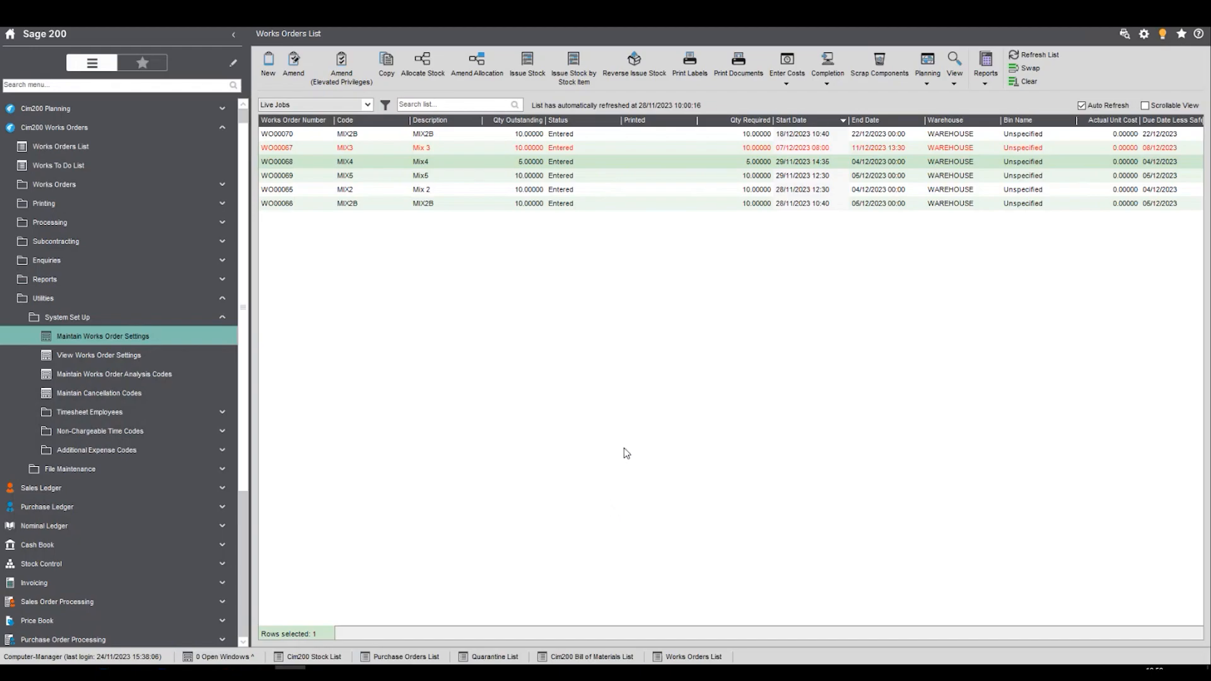
- Open the Scheduler from the Cim200 Works Orders enquiries and bring its timeline to today's date
left_click(87, 318)
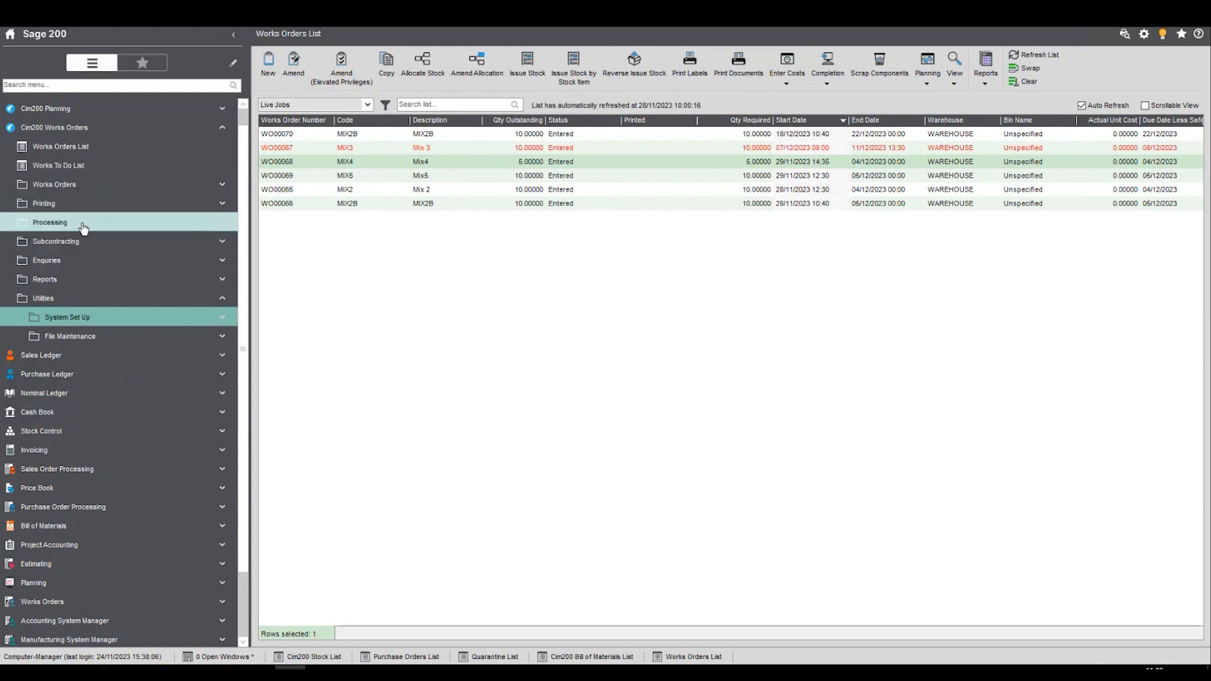
left_click(90, 264)
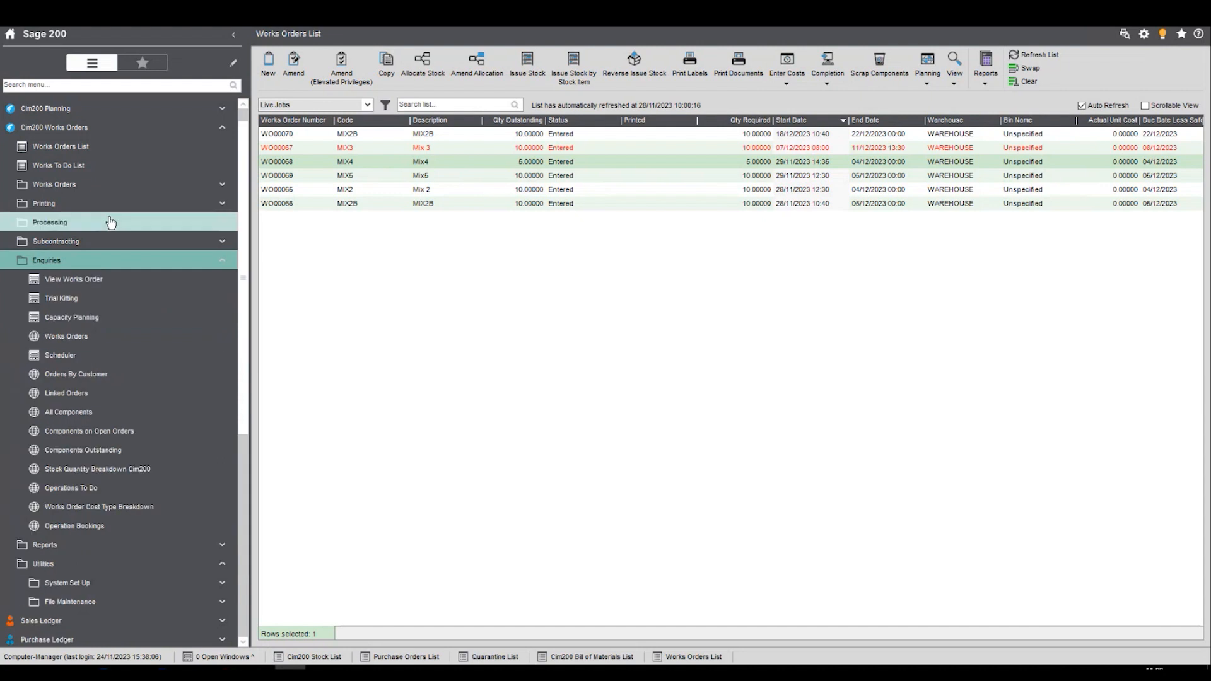
left_click(73, 357)
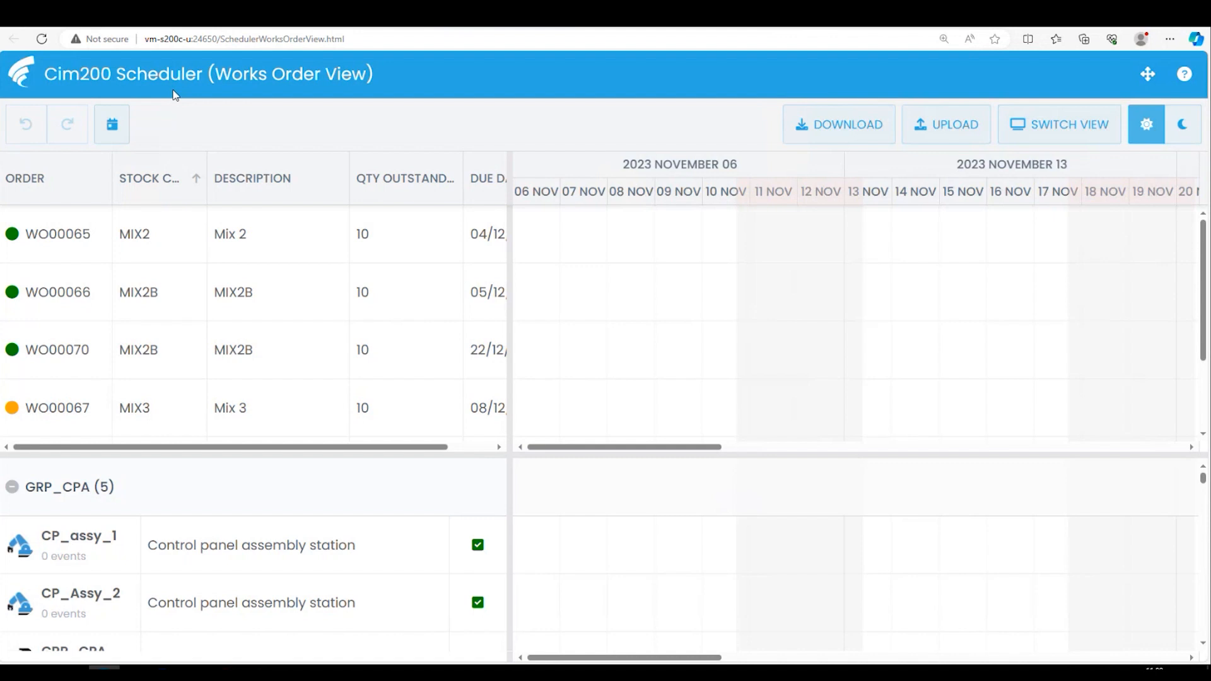
left_click(112, 129)
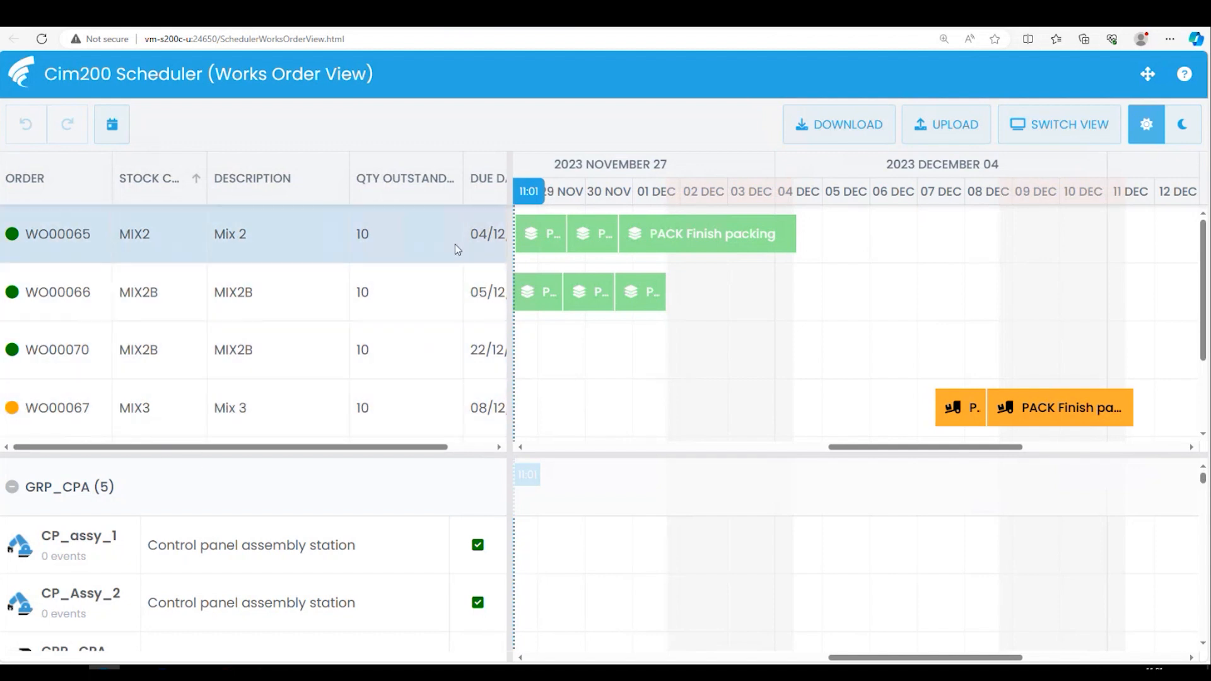
- Check the planned start and end times of the Mix 2, MIX2B and Mix 3 operations on the timeline
mouse_move(544, 238)
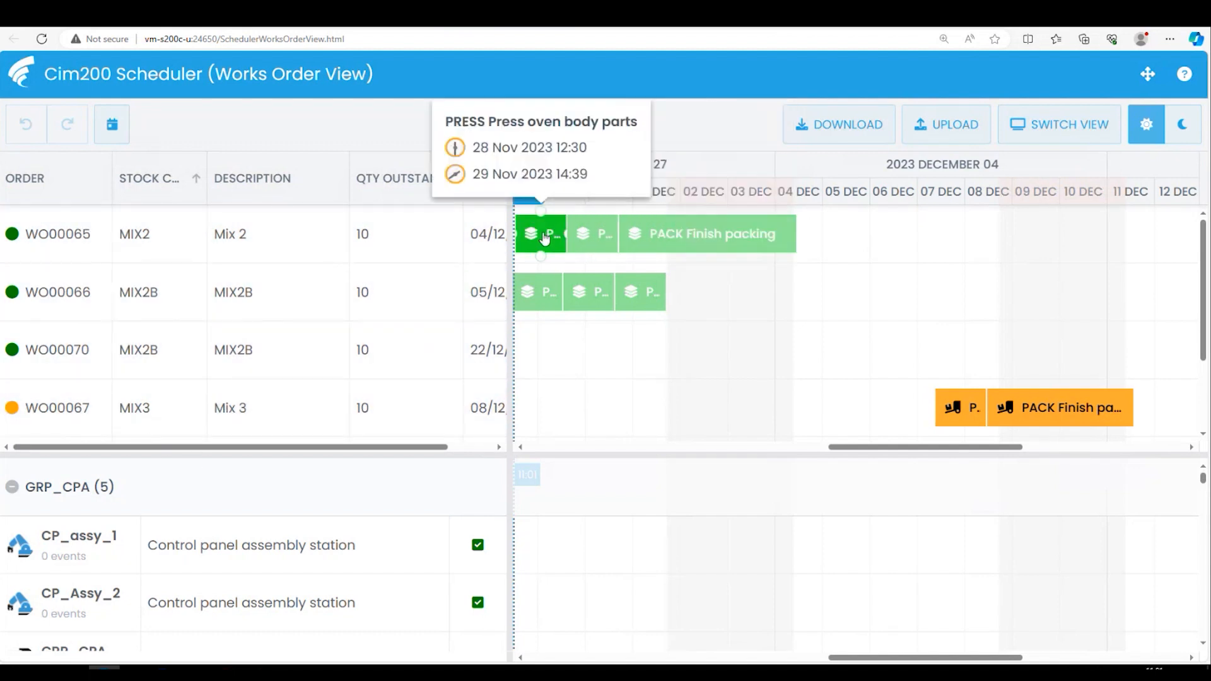
mouse_move(591, 237)
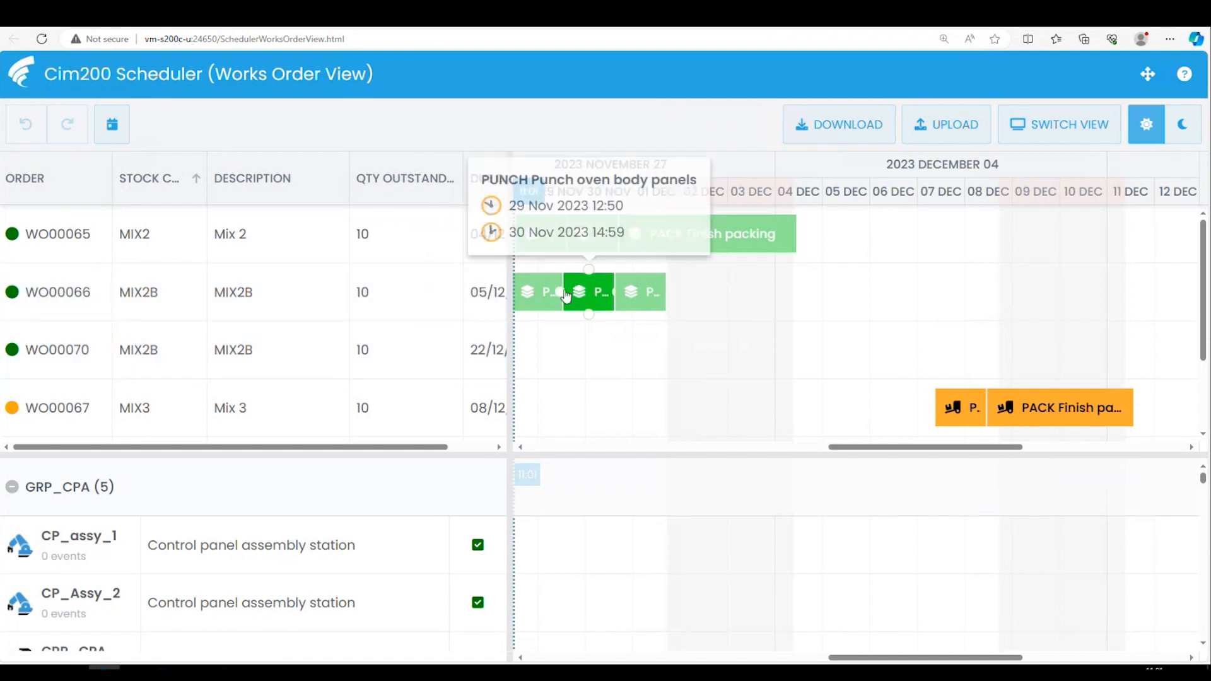
left_click(544, 239)
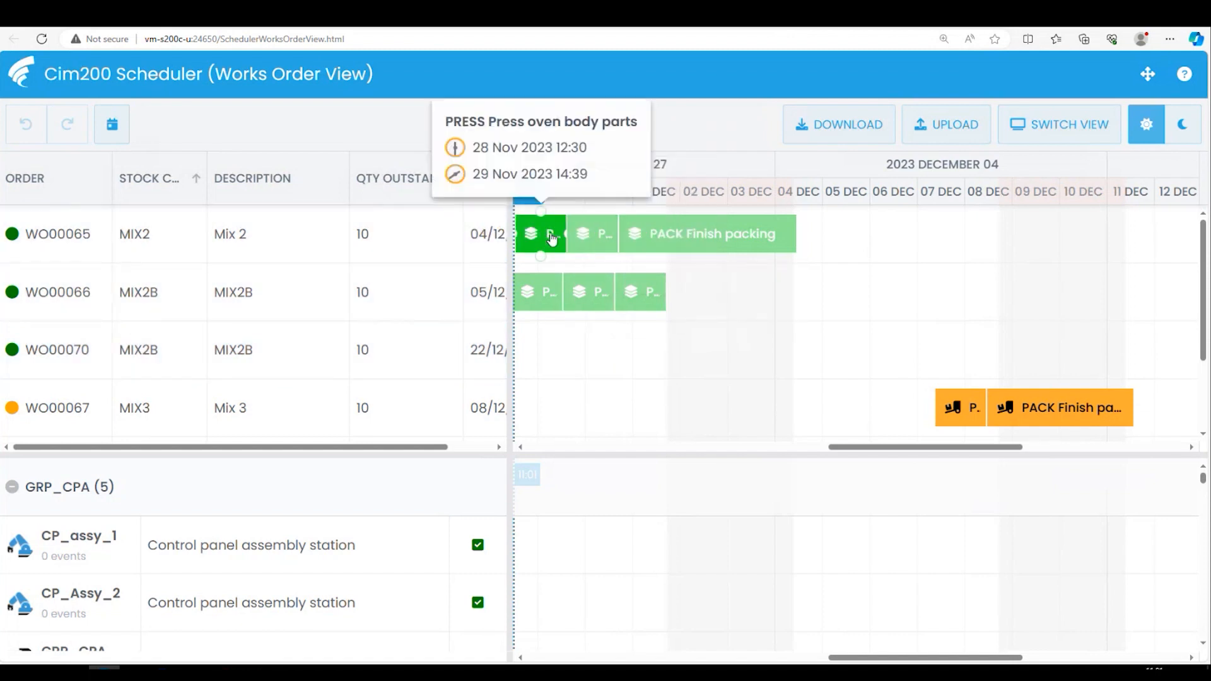
mouse_move(656, 249)
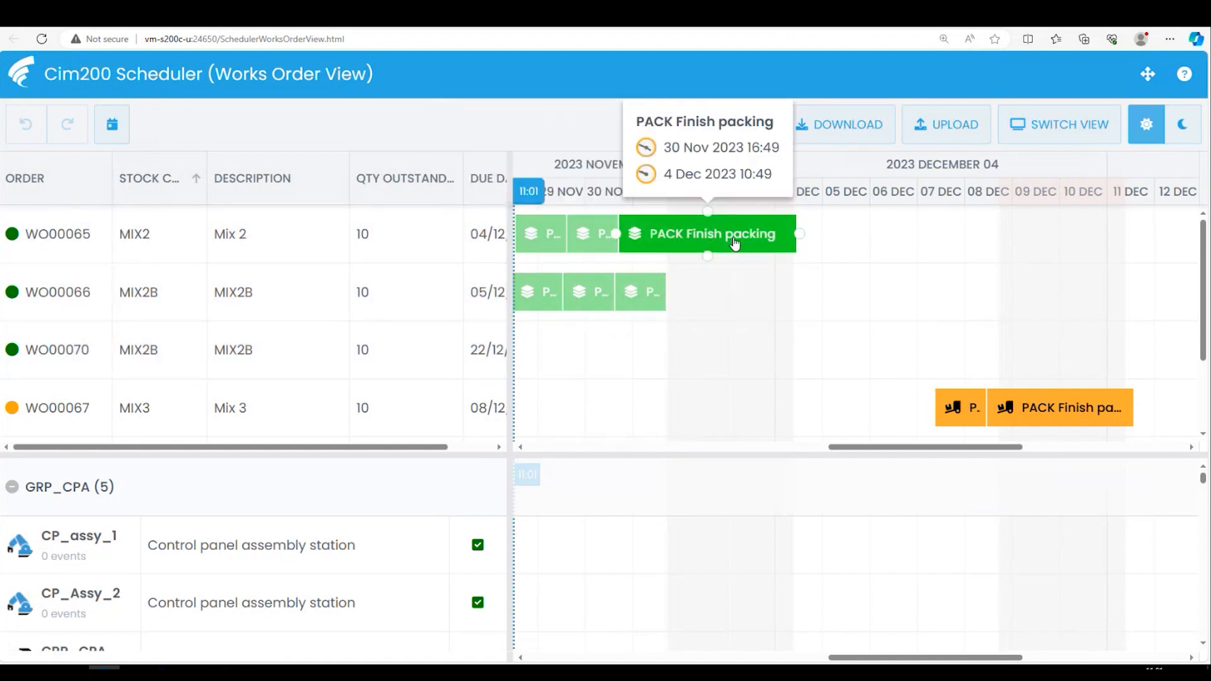
mouse_move(541, 243)
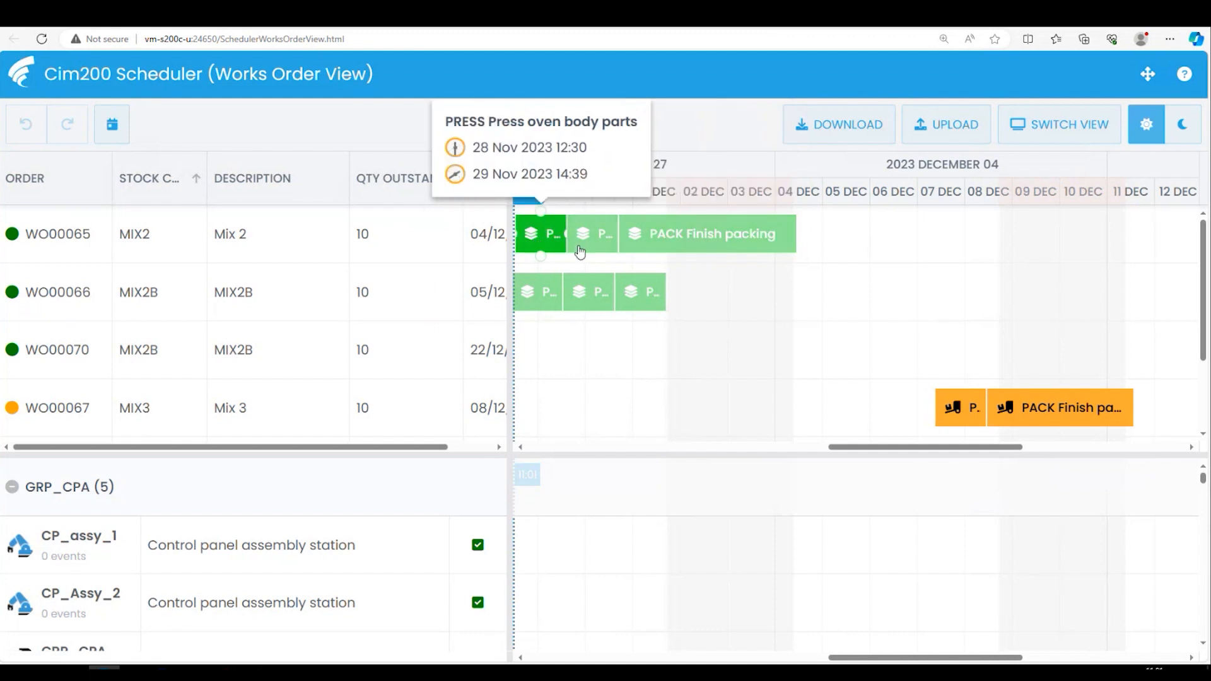
mouse_move(708, 245)
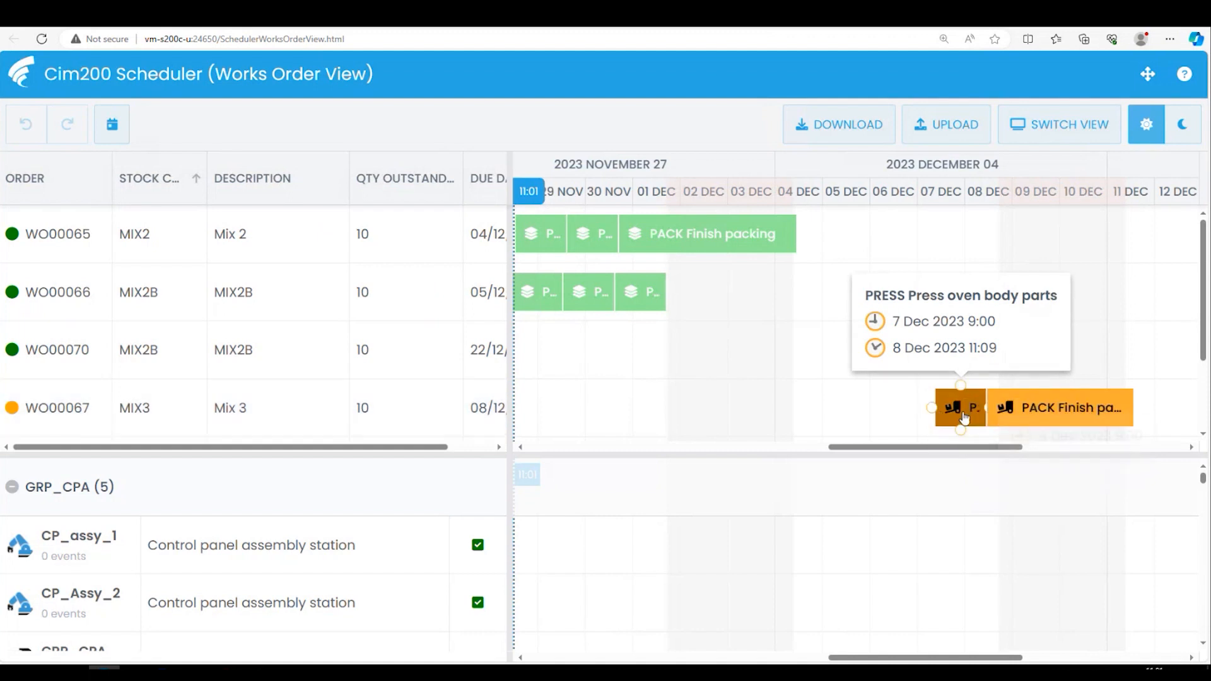
mouse_move(965, 416)
left_mouse_down()
mouse_move(884, 405)
mouse_move(963, 412)
left_mouse_up()
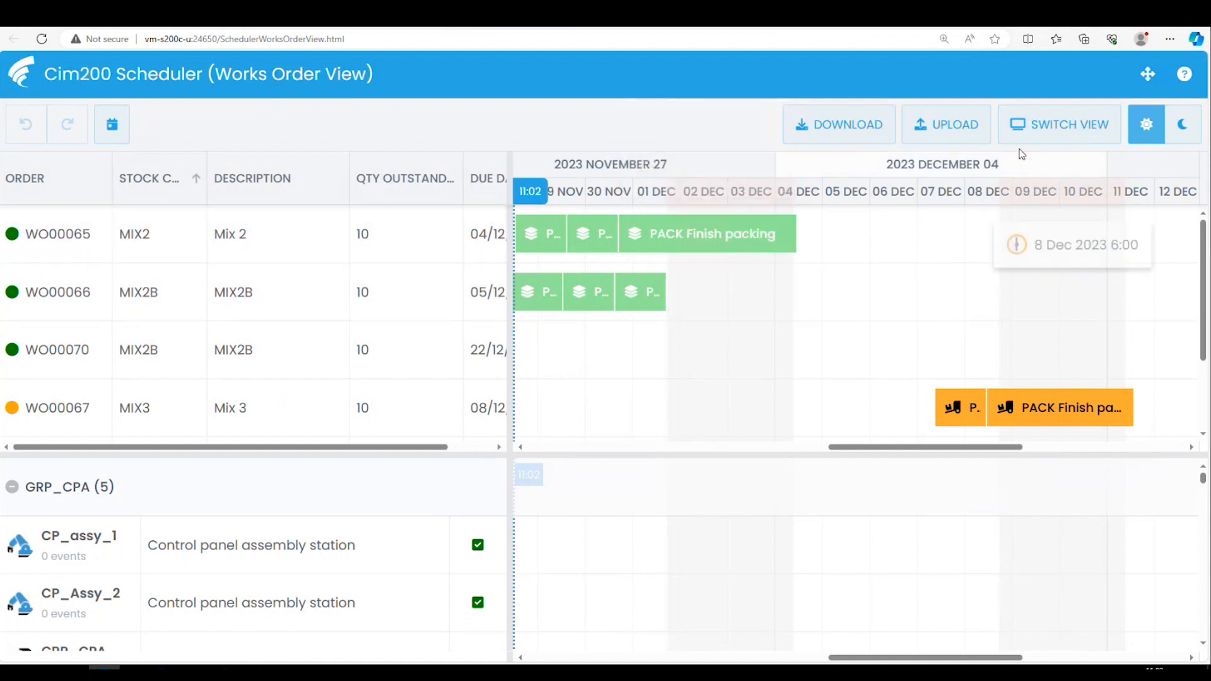
- Switch the Scheduler to the Resource View, accepting the loss of changes, and bring the timeline to today's date
left_click(1028, 128)
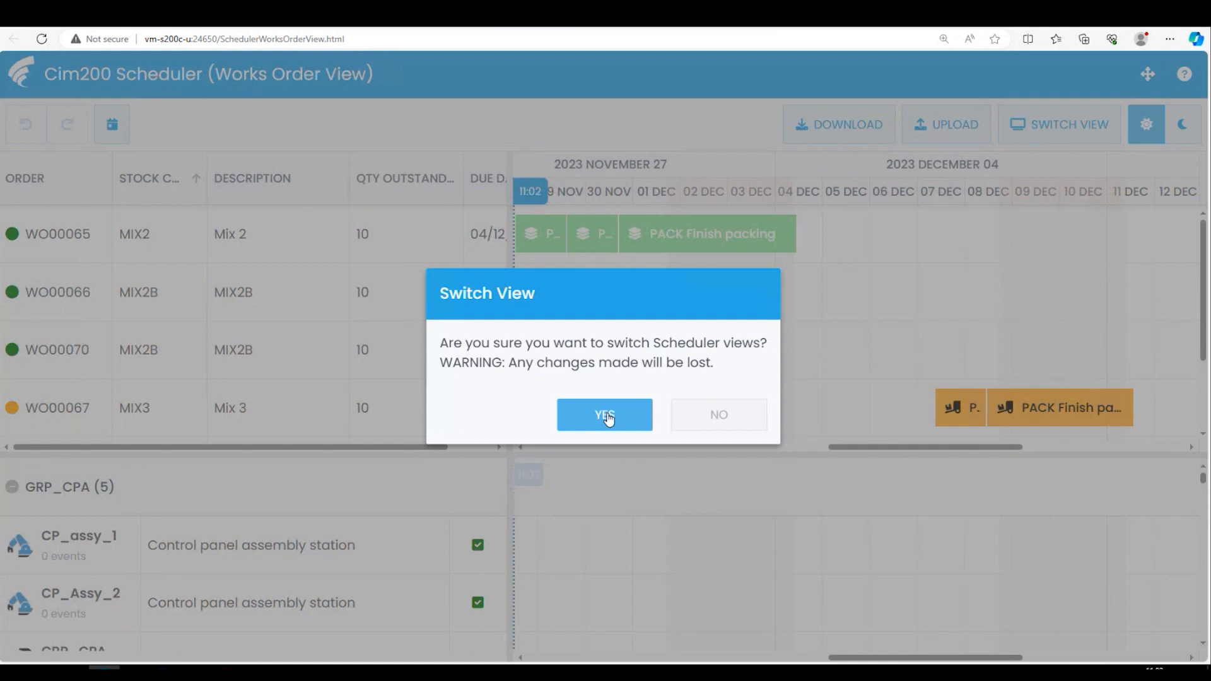
left_click(590, 415)
left_click(615, 415)
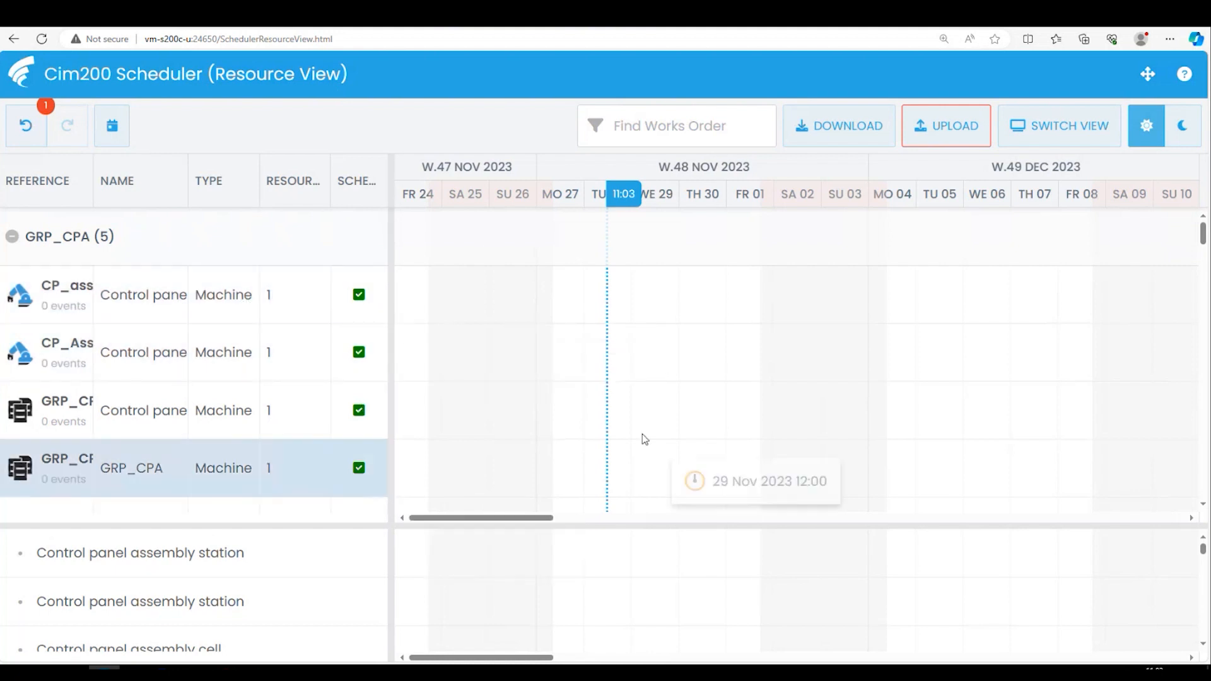
left_click(110, 133)
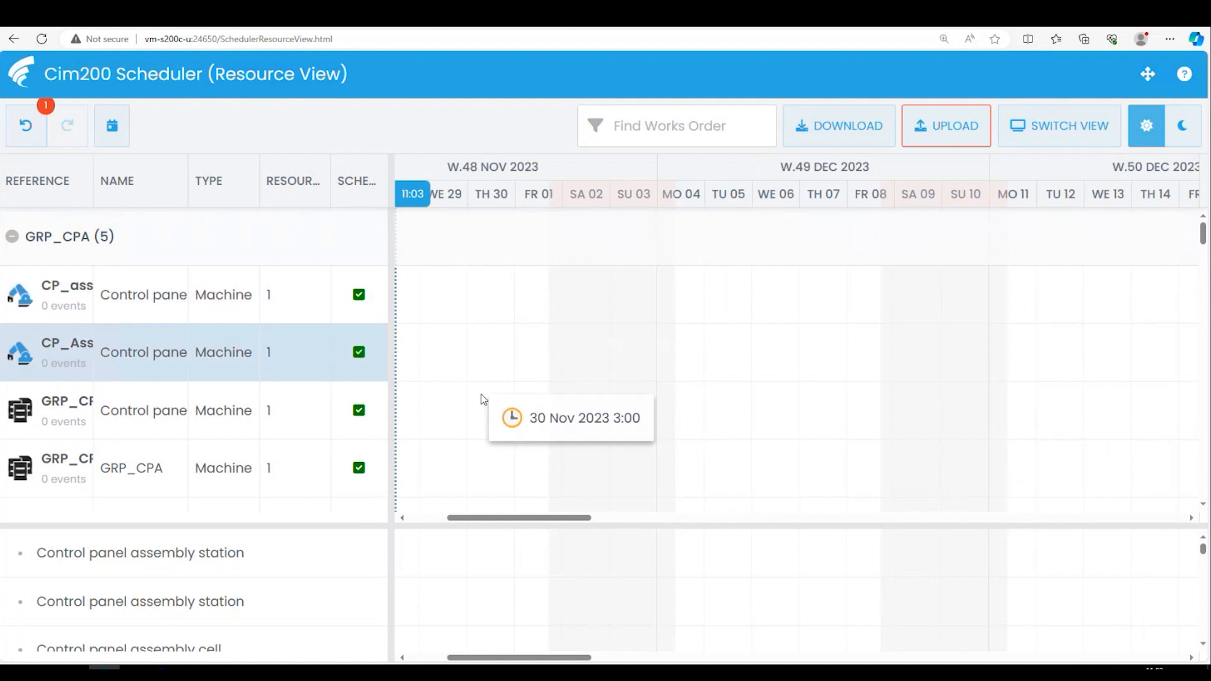
- Look through the resource groups down to GRP_PACK and check the planned times of the WO00066 PACK operation
scroll(1192, 507, "down", 3)
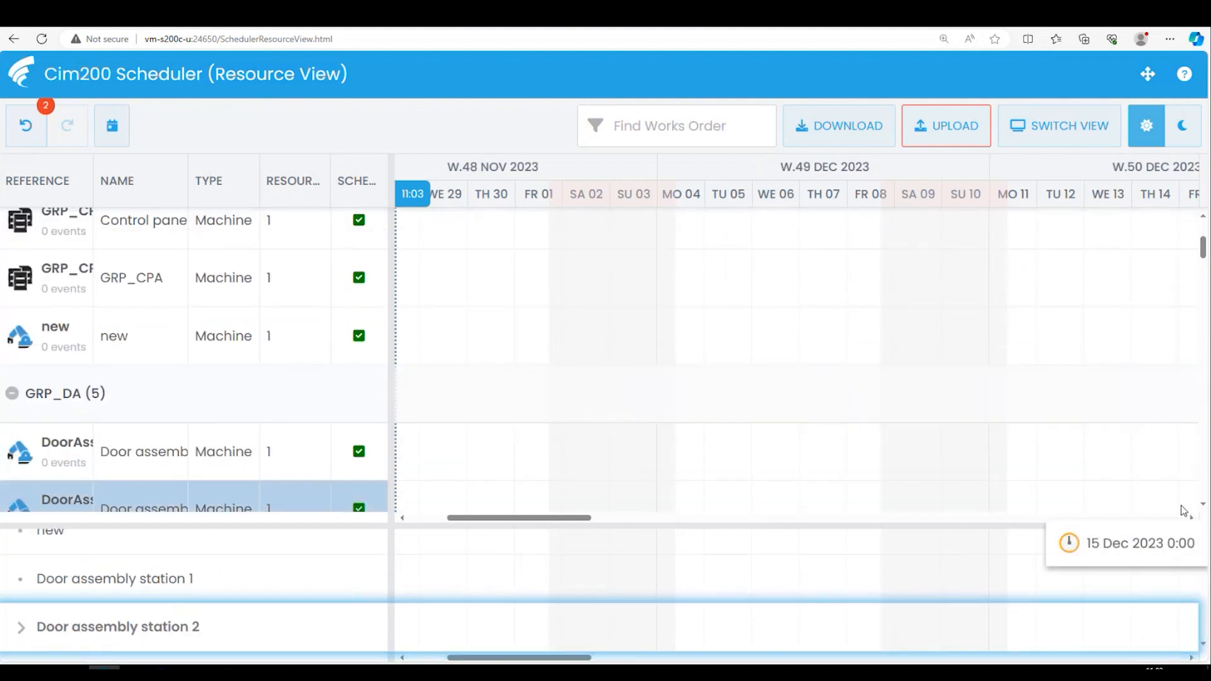
scroll(1205, 507, "down", 1)
scroll(1205, 507, "down", 3)
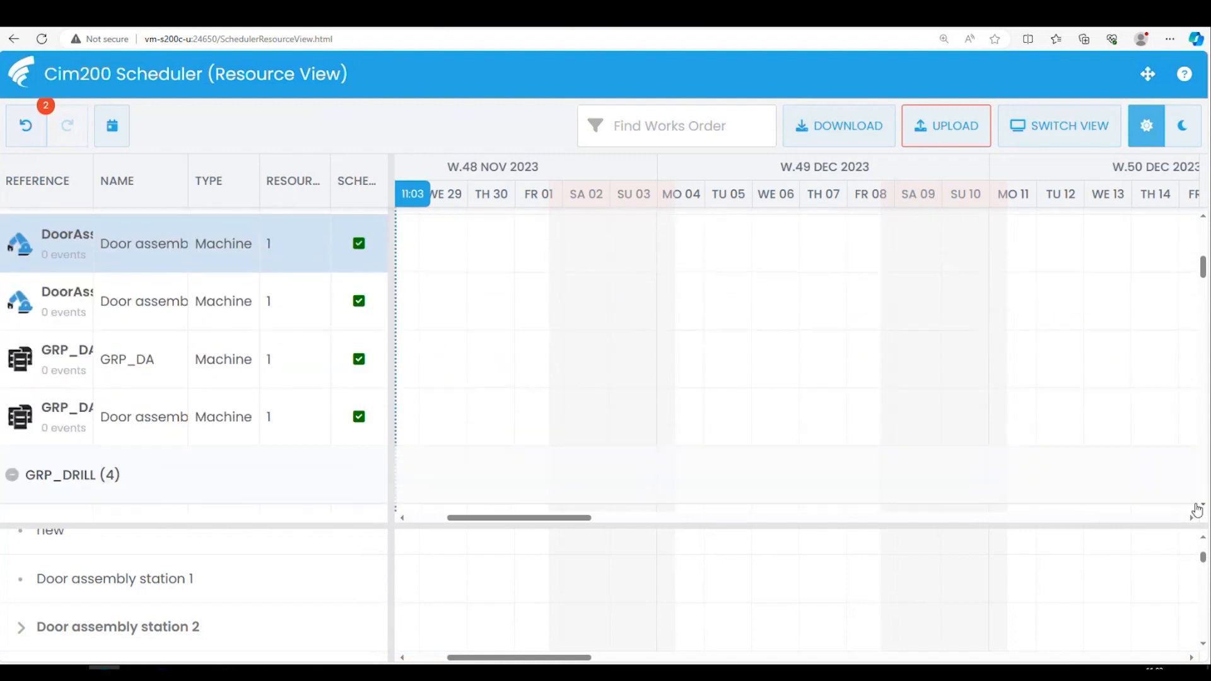
scroll(477, 377, "down", 10)
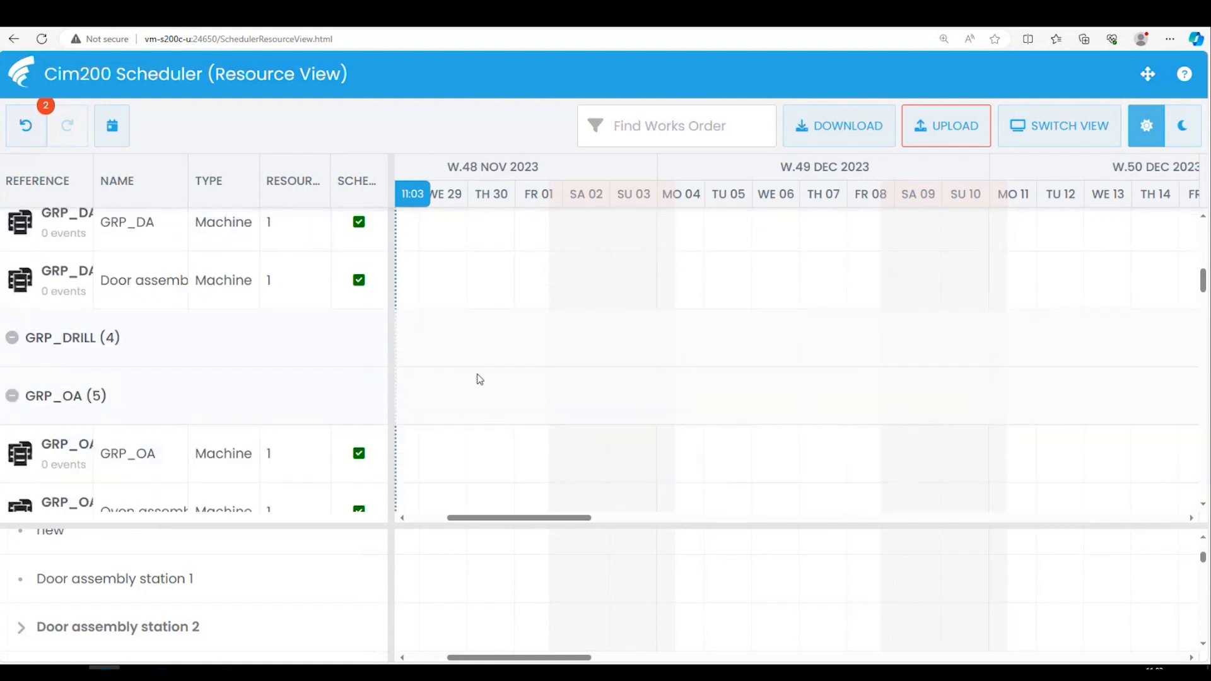
scroll(484, 379, "down", 6)
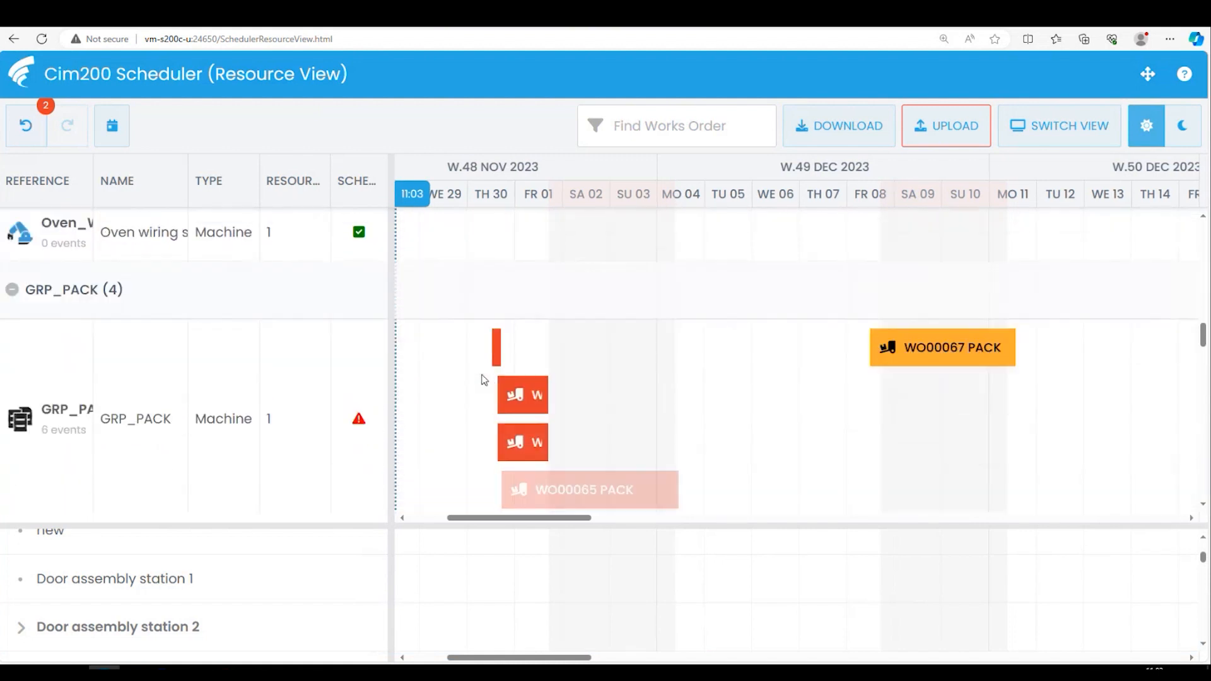
left_click(367, 351)
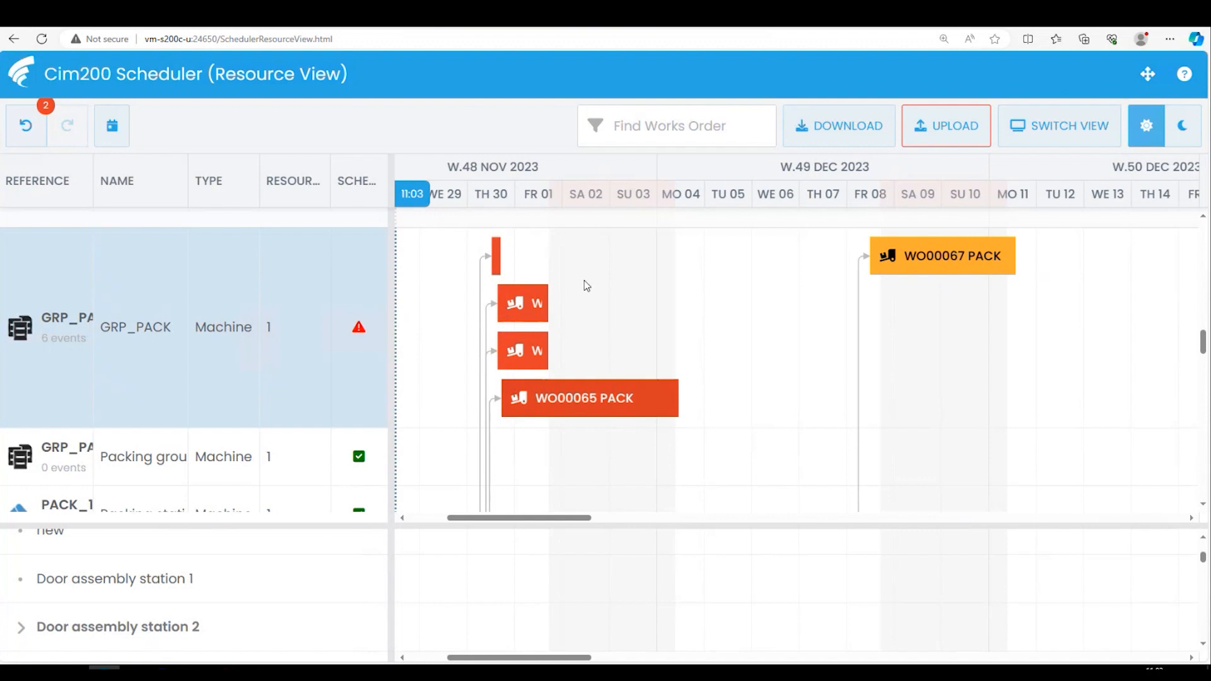
left_click(533, 305)
mouse_move(533, 302)
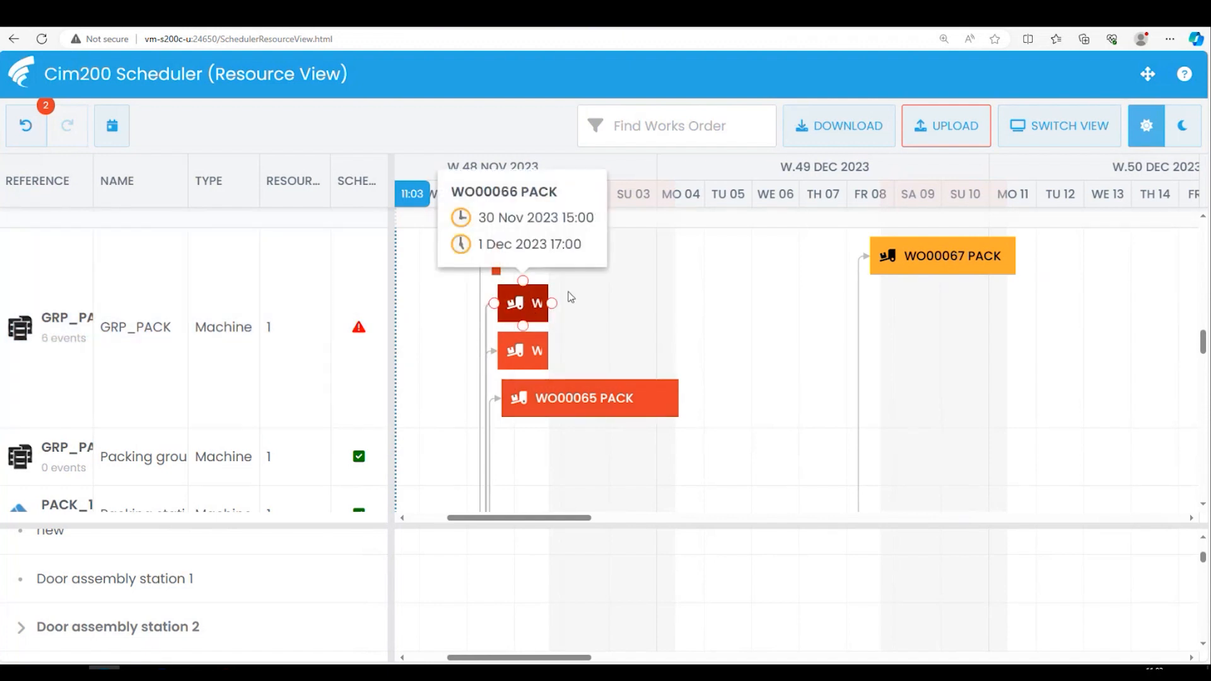
left_click(555, 280)
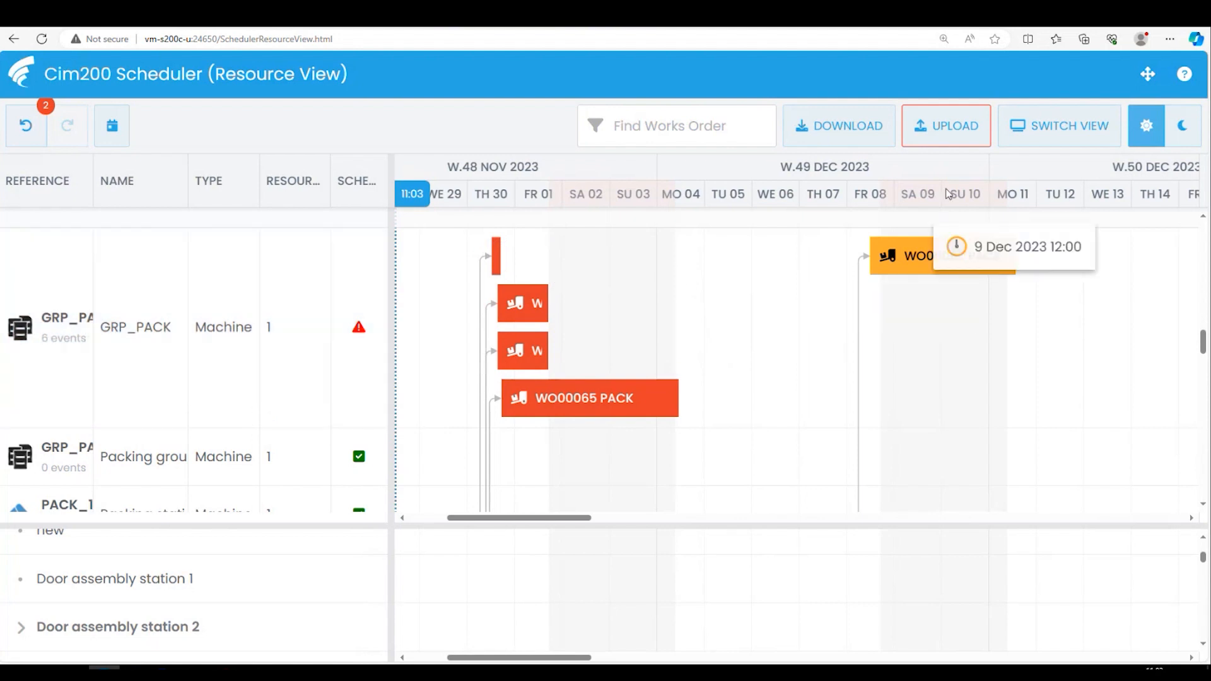
- Switch the Scheduler back to the Works Order View, accepting the loss of changes, and bring the timeline to today's date
left_click(1044, 140)
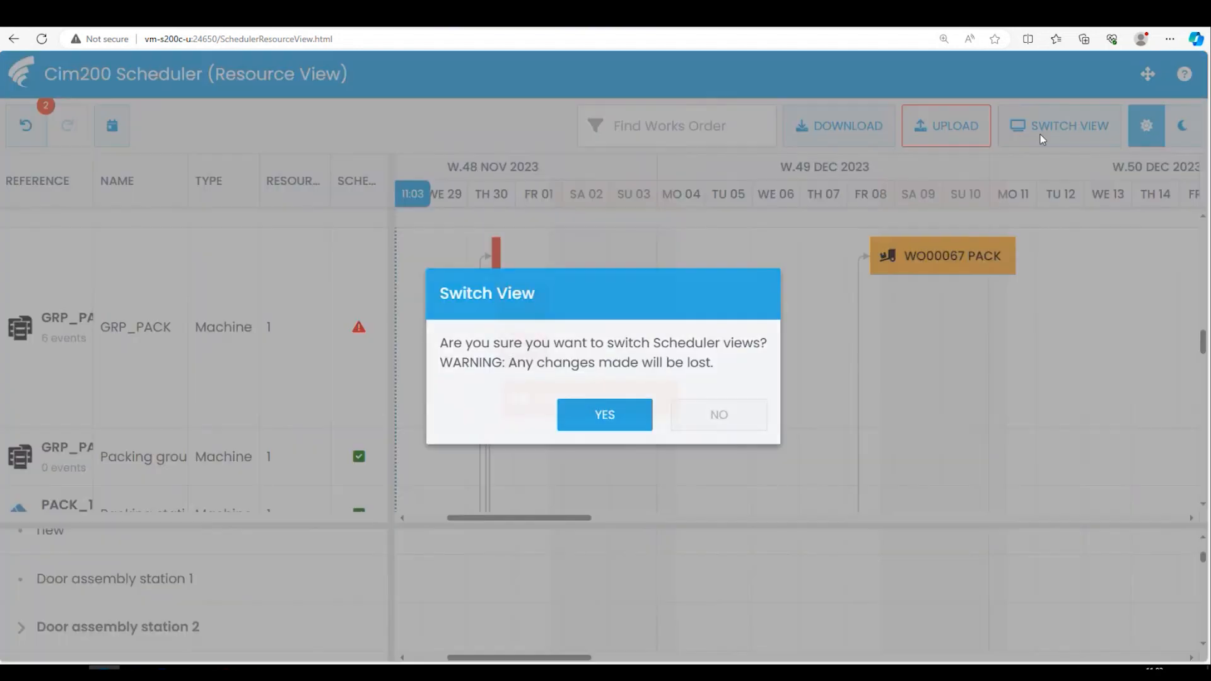
left_click(598, 421)
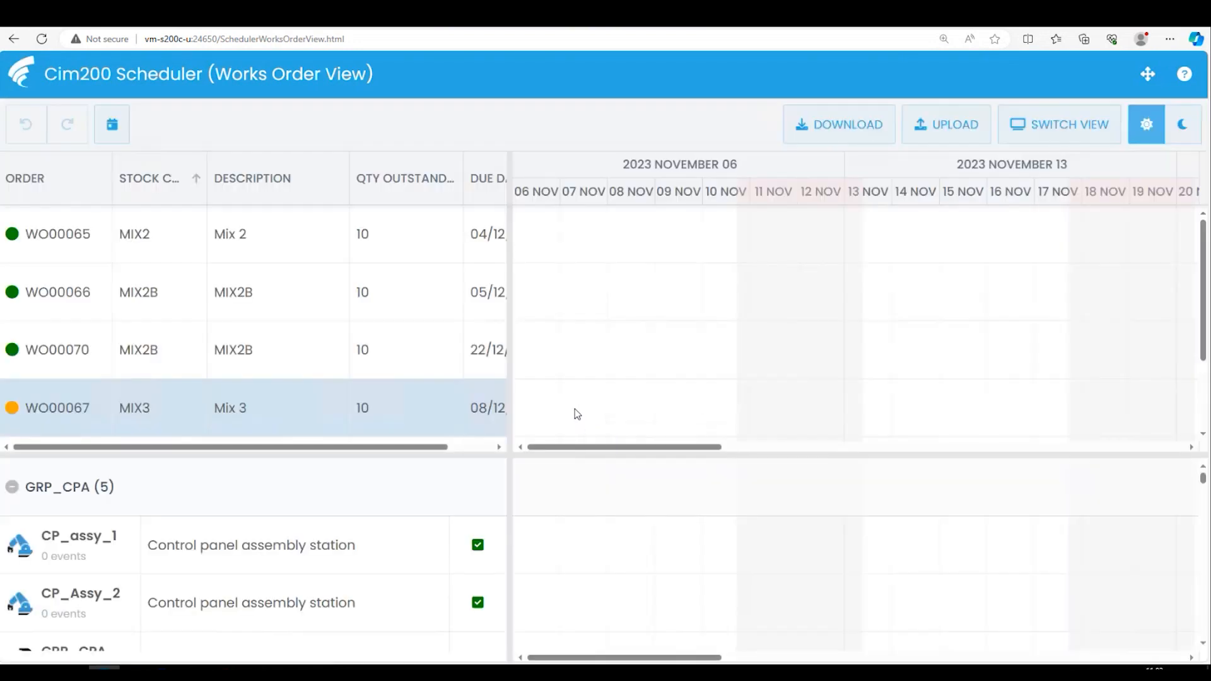
left_click(120, 128)
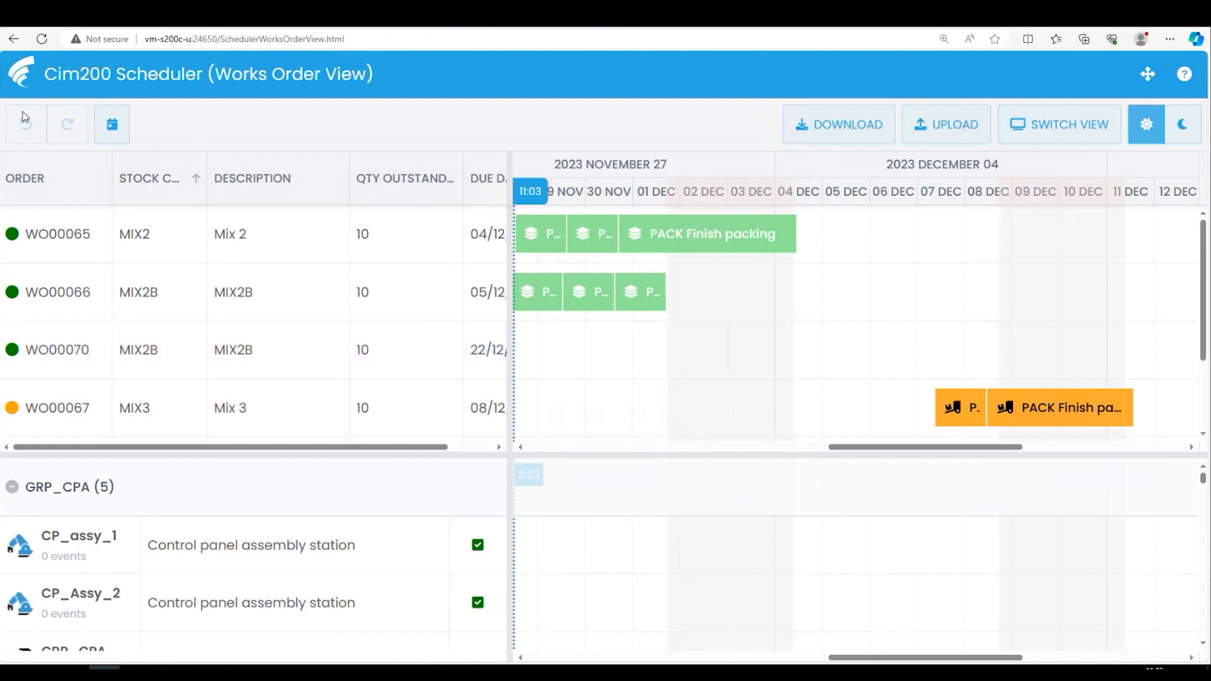
- Reschedule the PACK Finish packing operation of works order WO00065 to start on 4 December
mouse_move(702, 236)
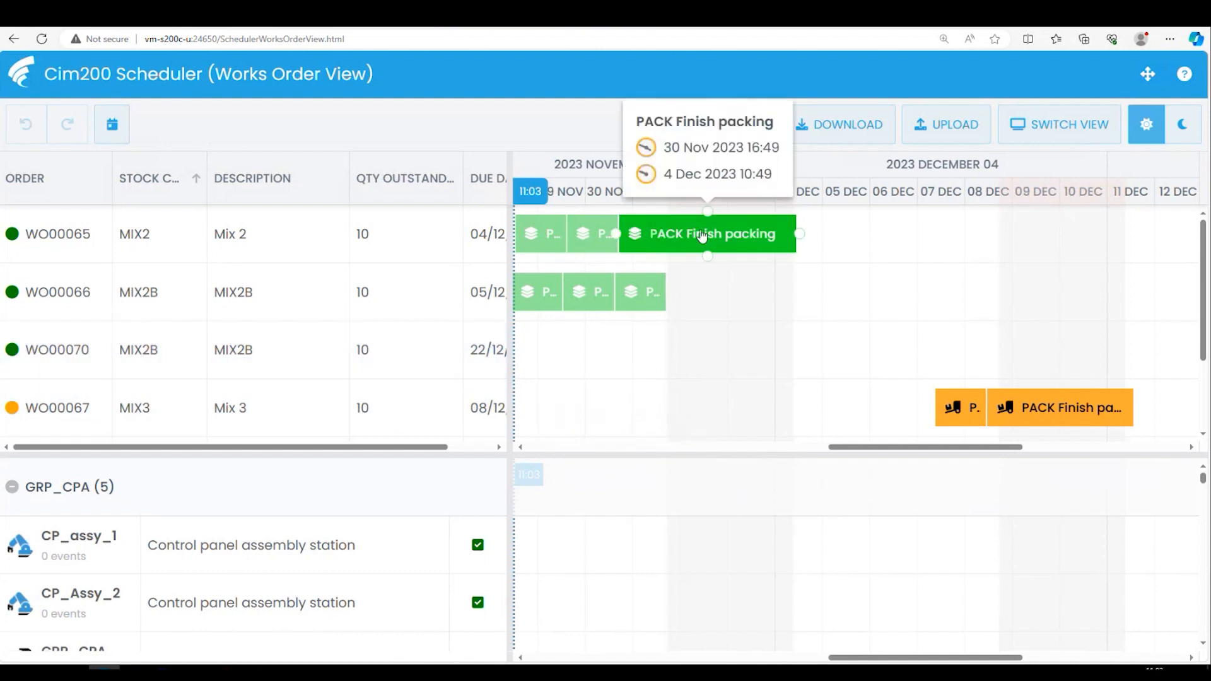
mouse_move(703, 235)
left_mouse_down()
mouse_move(769, 234)
mouse_move(702, 242)
mouse_move(725, 240)
left_mouse_up()
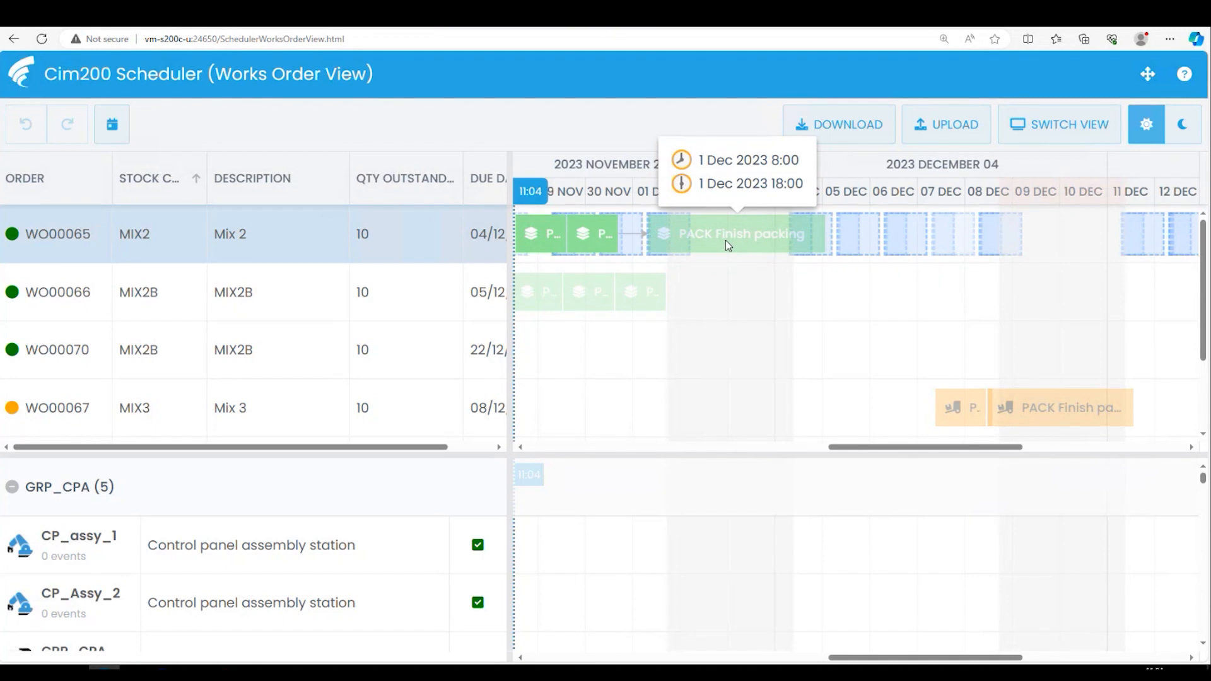
left_click_drag(725, 240, 747, 236)
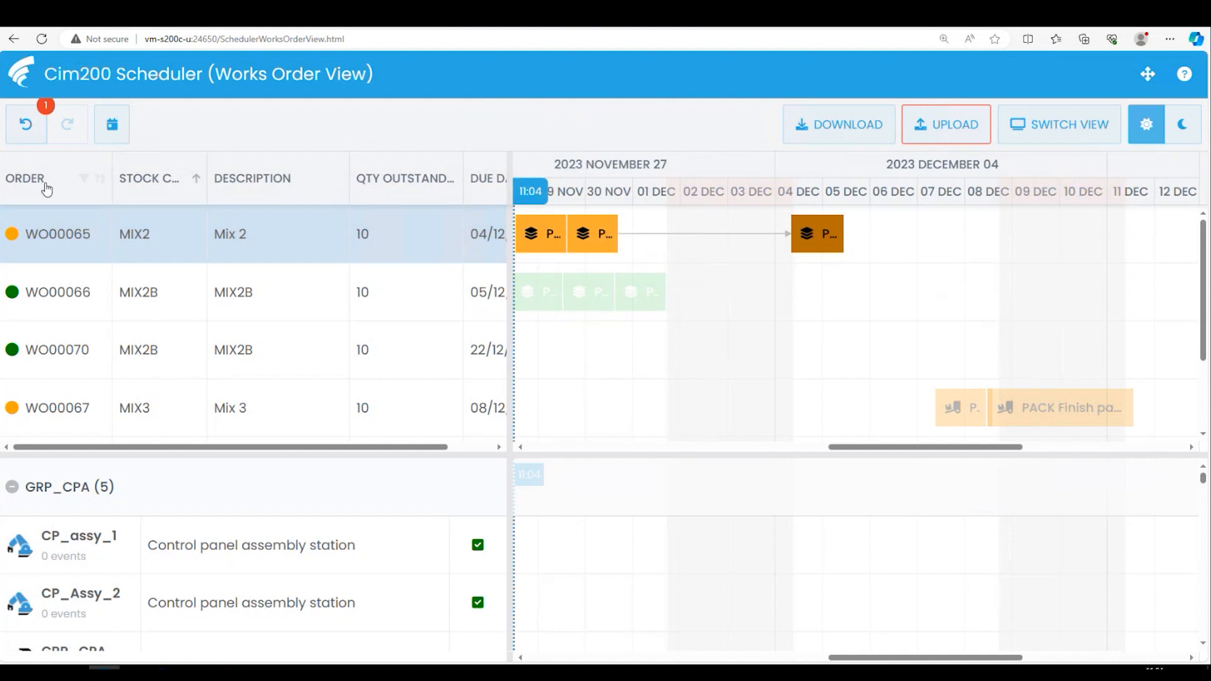
- Undo the rescheduling of the WO00065 Finish packing operation, redo it, and undo it again
left_click(34, 143)
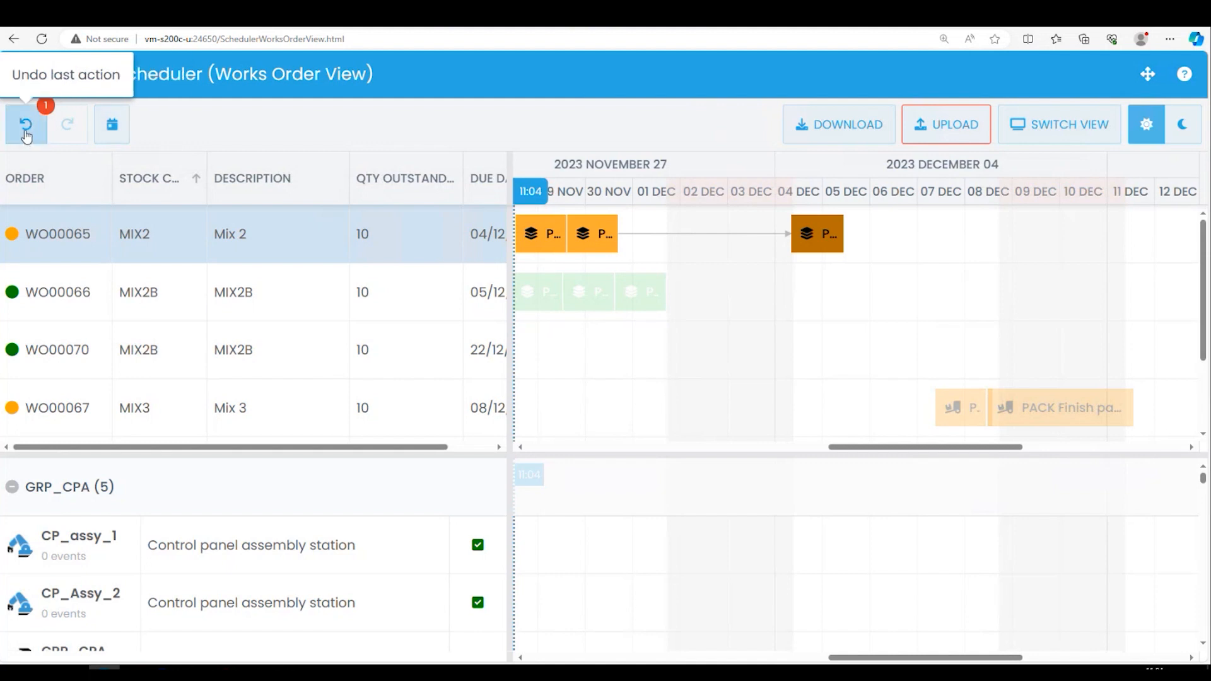
left_click(25, 130)
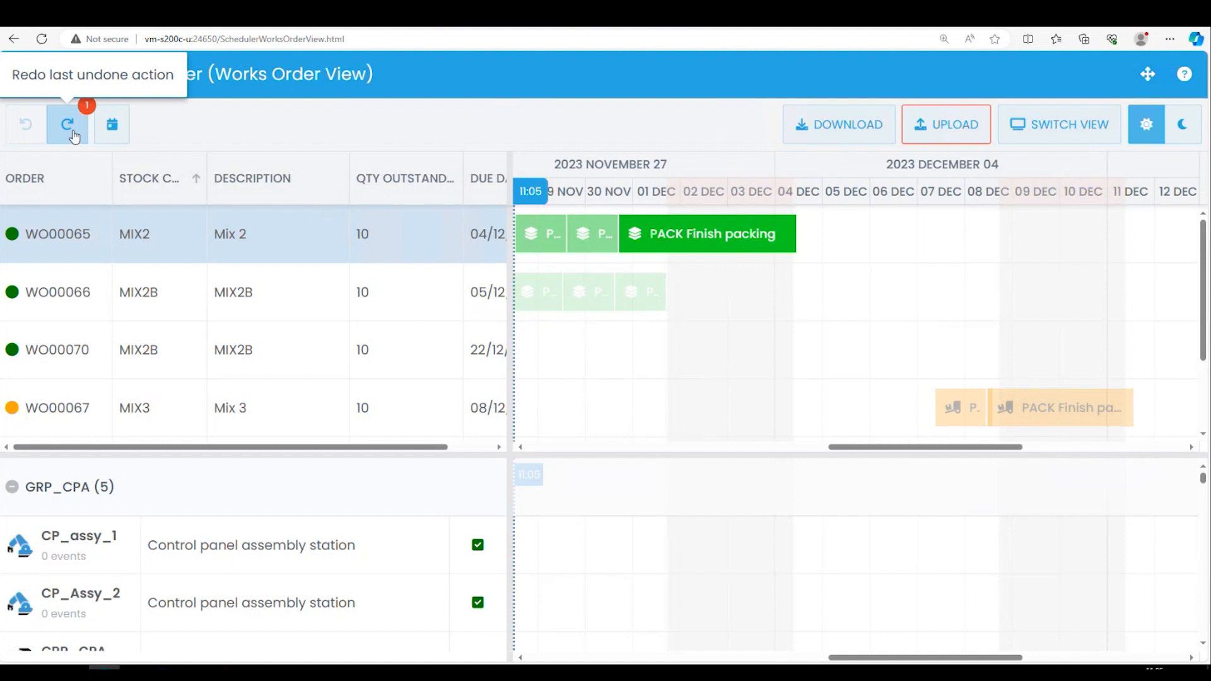
left_click(69, 135)
left_click(35, 133)
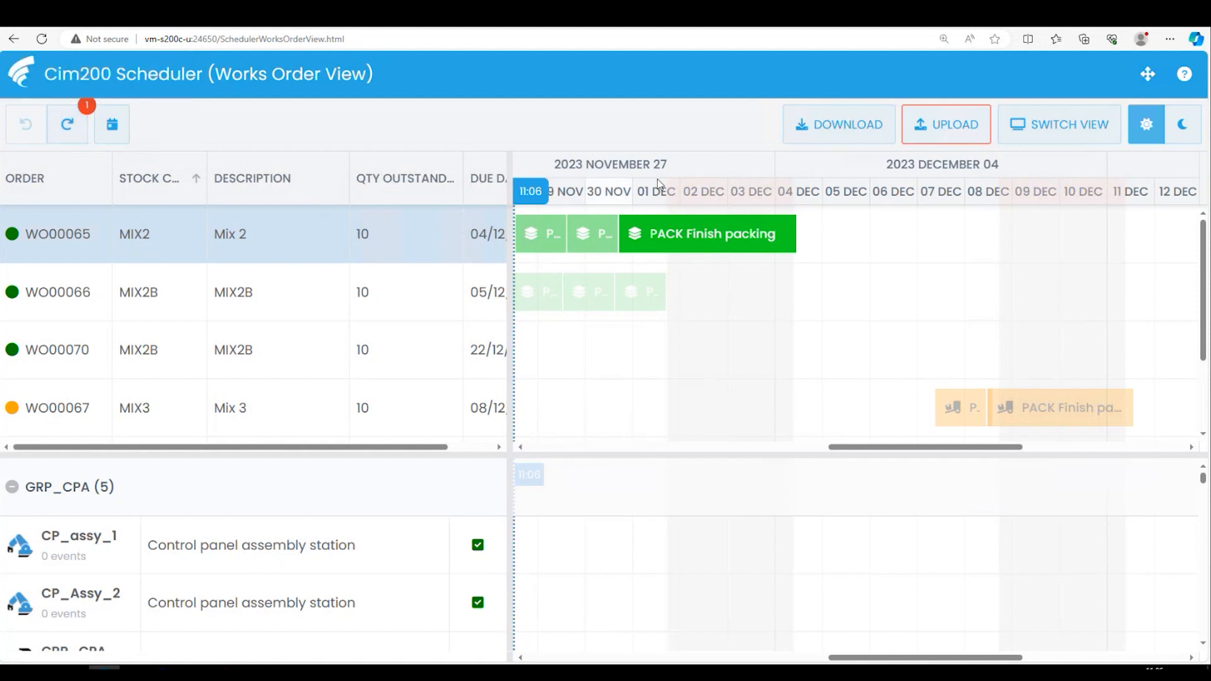
- Reload the Works Order View page and show the timeline from 27 November, just before today's date
left_click(352, 39)
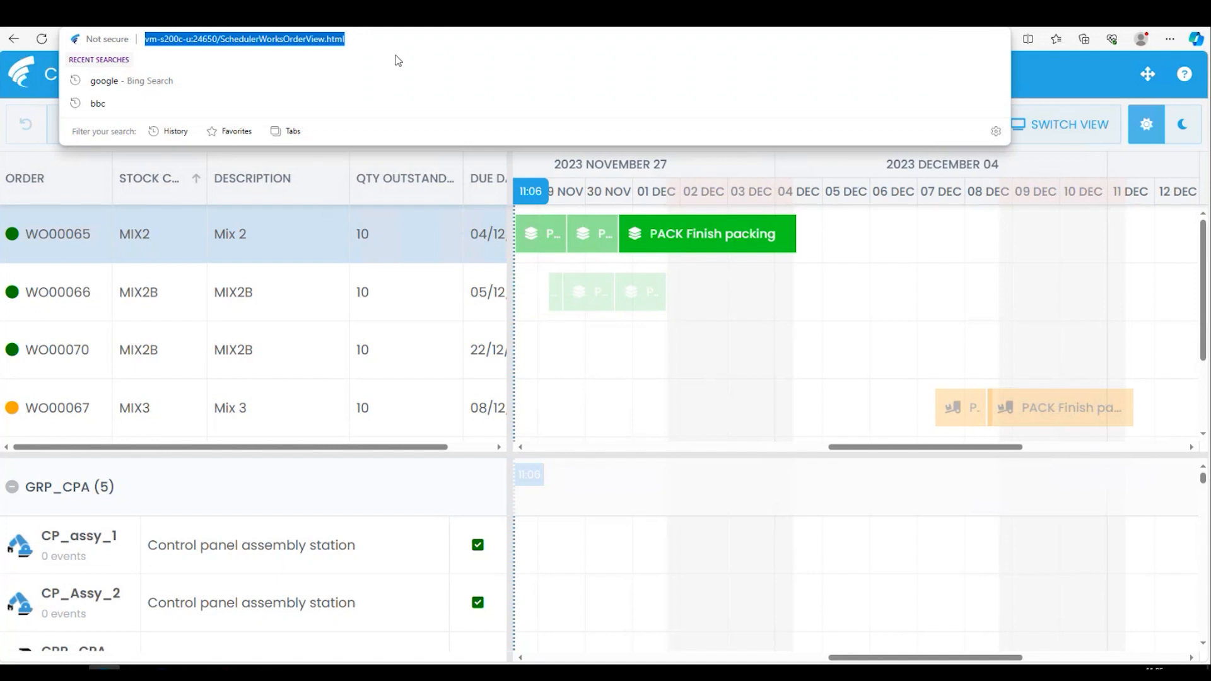
key("Return")
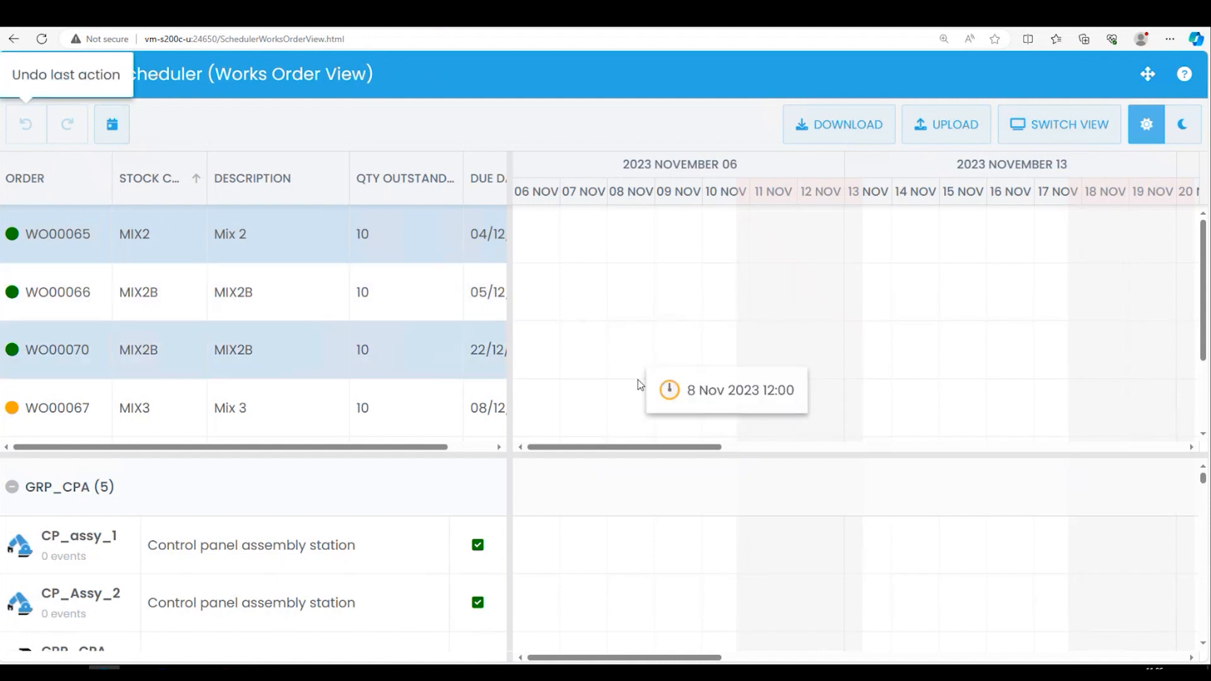
left_click(112, 124)
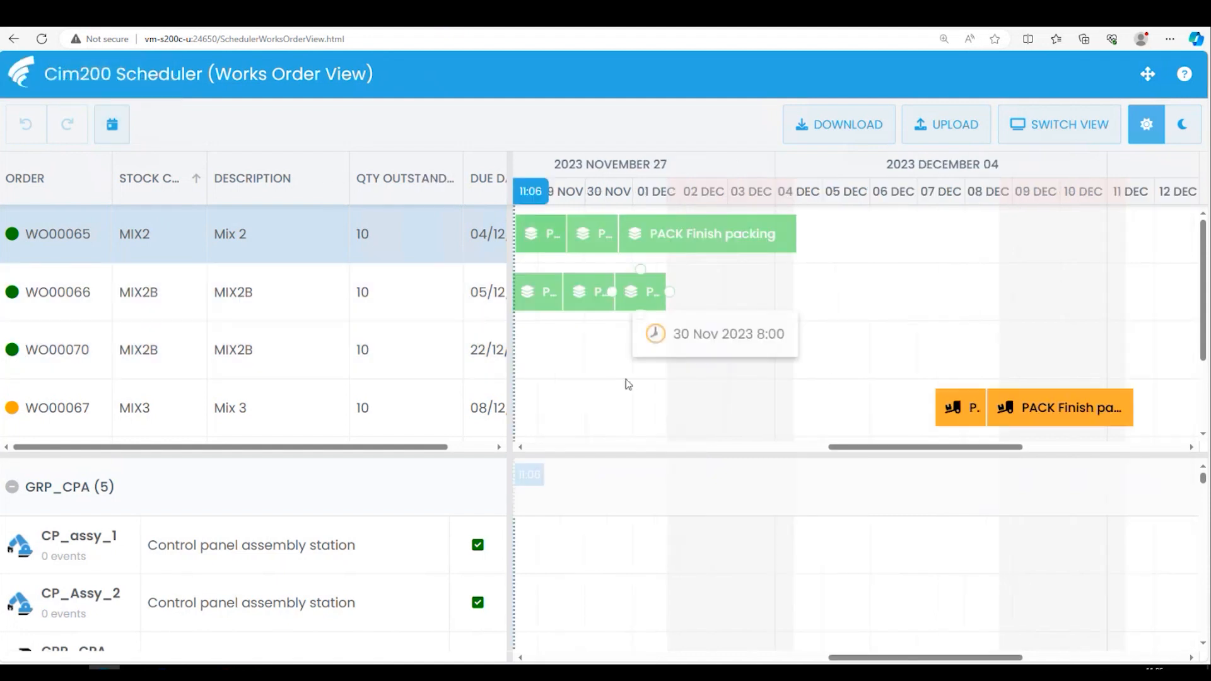
left_click_drag(919, 448, 901, 448)
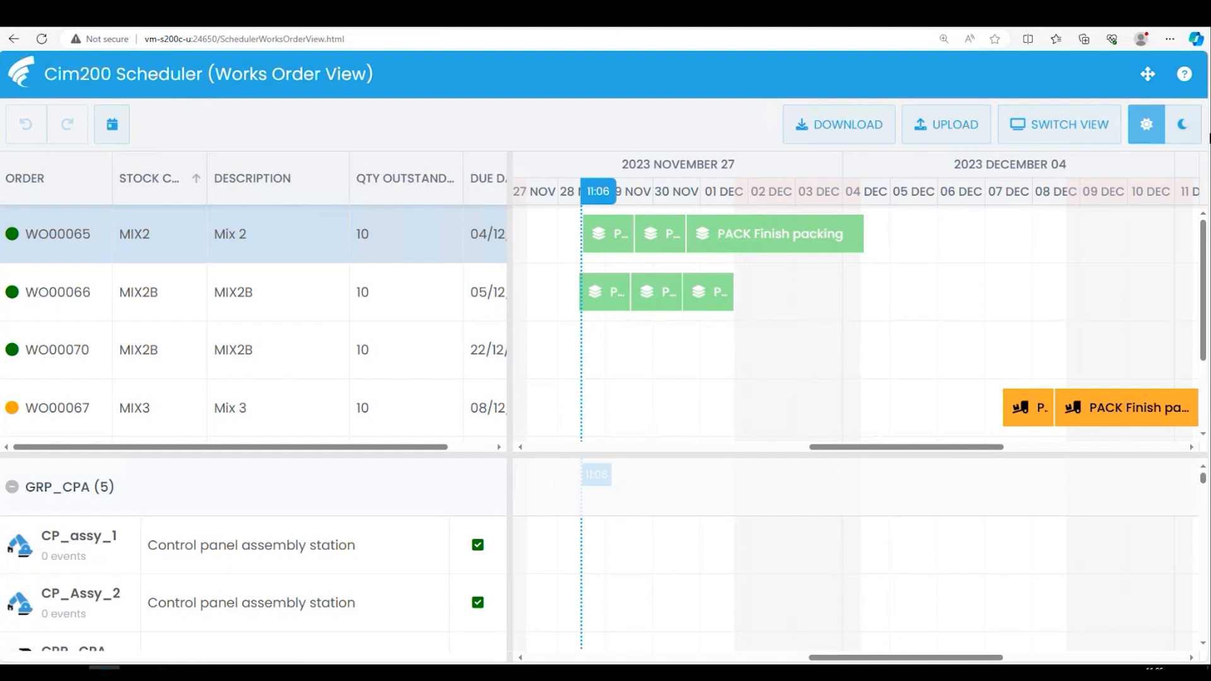
- Switch the Scheduler to the dark theme and back to the light theme
left_click(1180, 134)
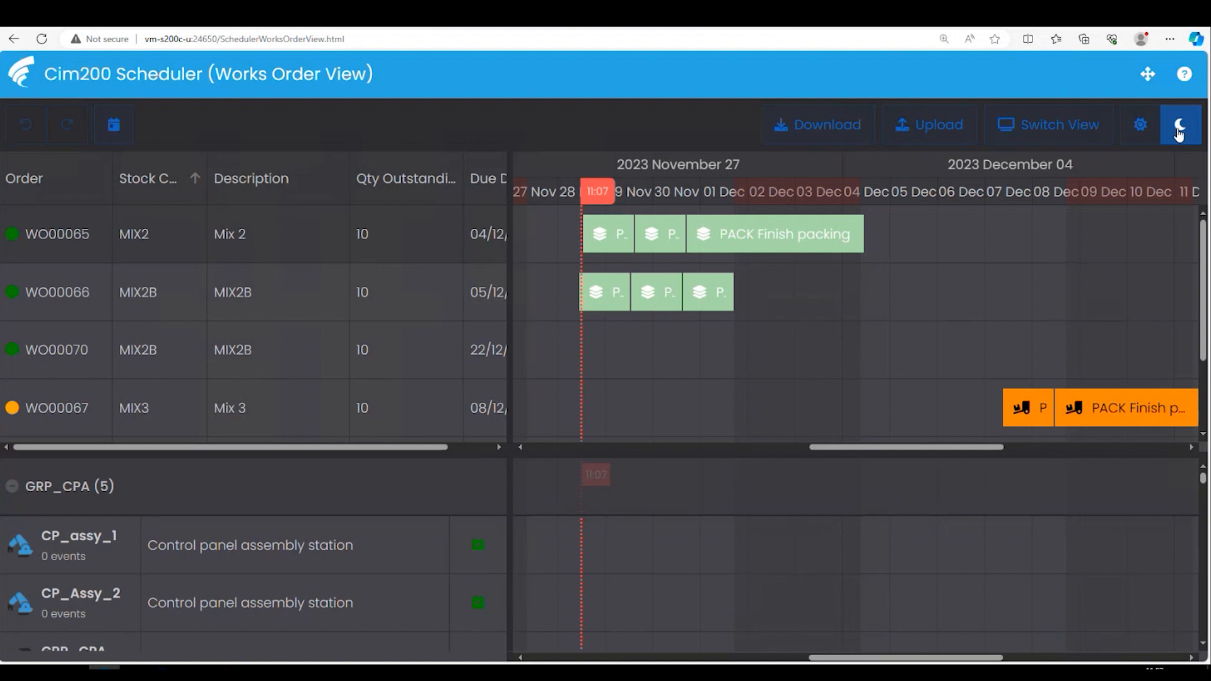
left_click(1178, 133)
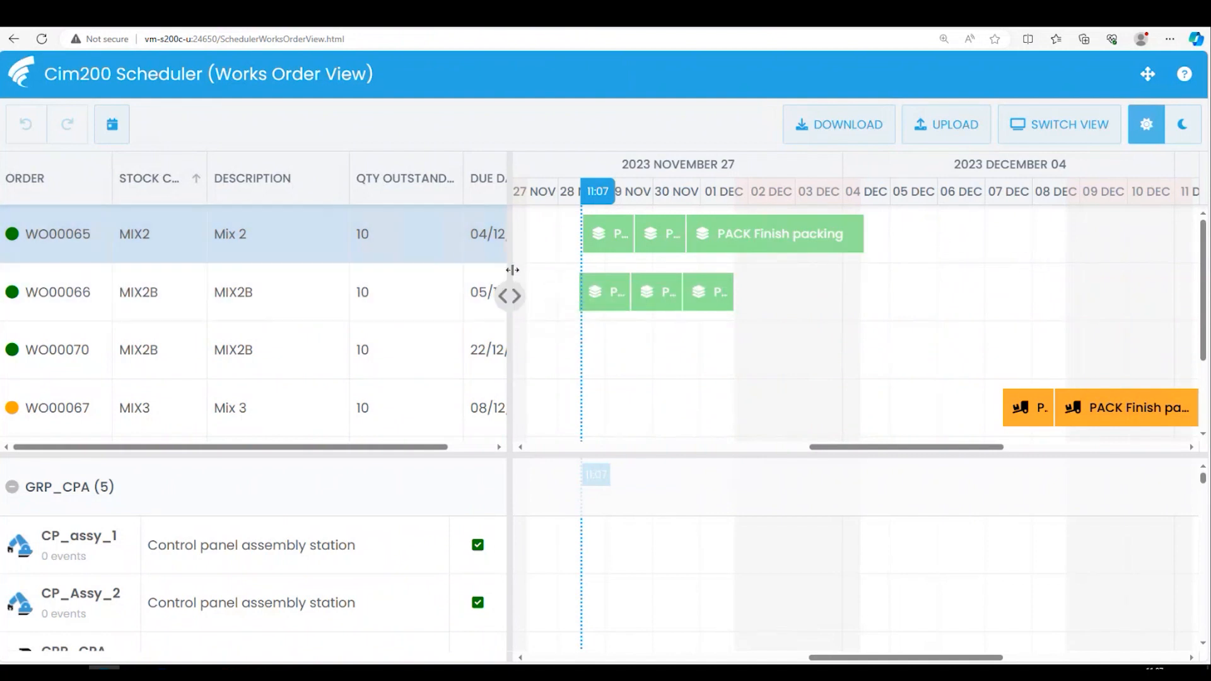
- Widen the works order list to show the full due dates, and sort it by order number descending and back to ascending
left_click_drag(512, 270, 585, 270)
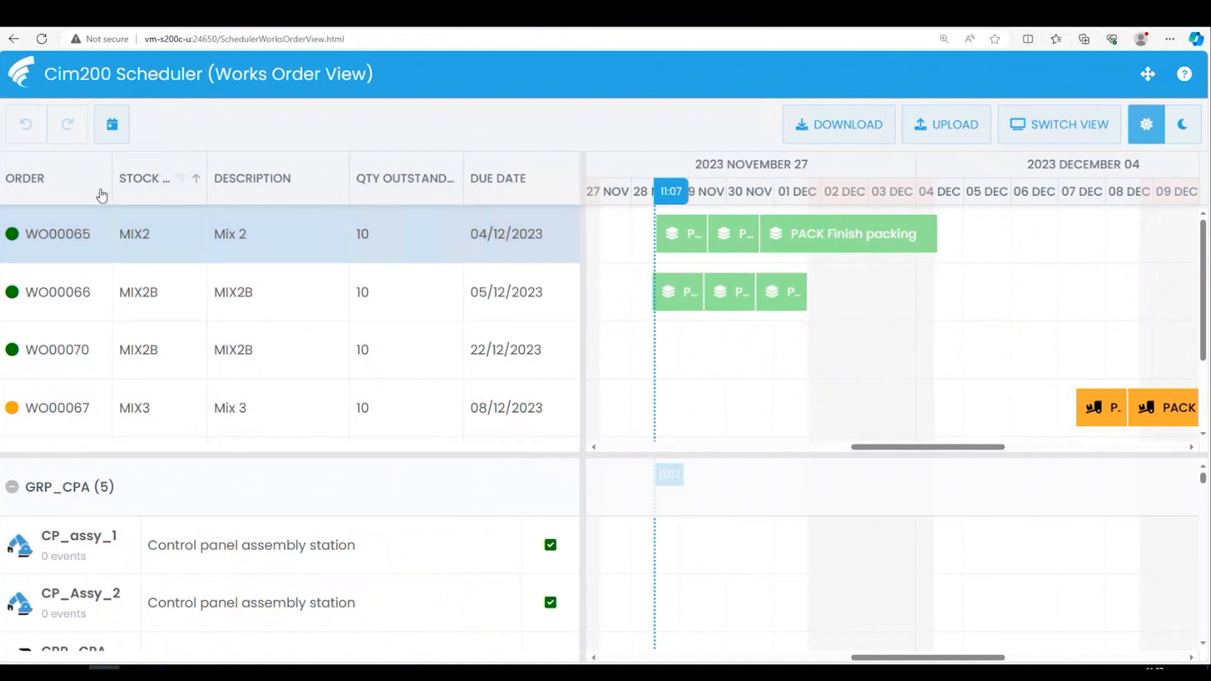
left_click(156, 210)
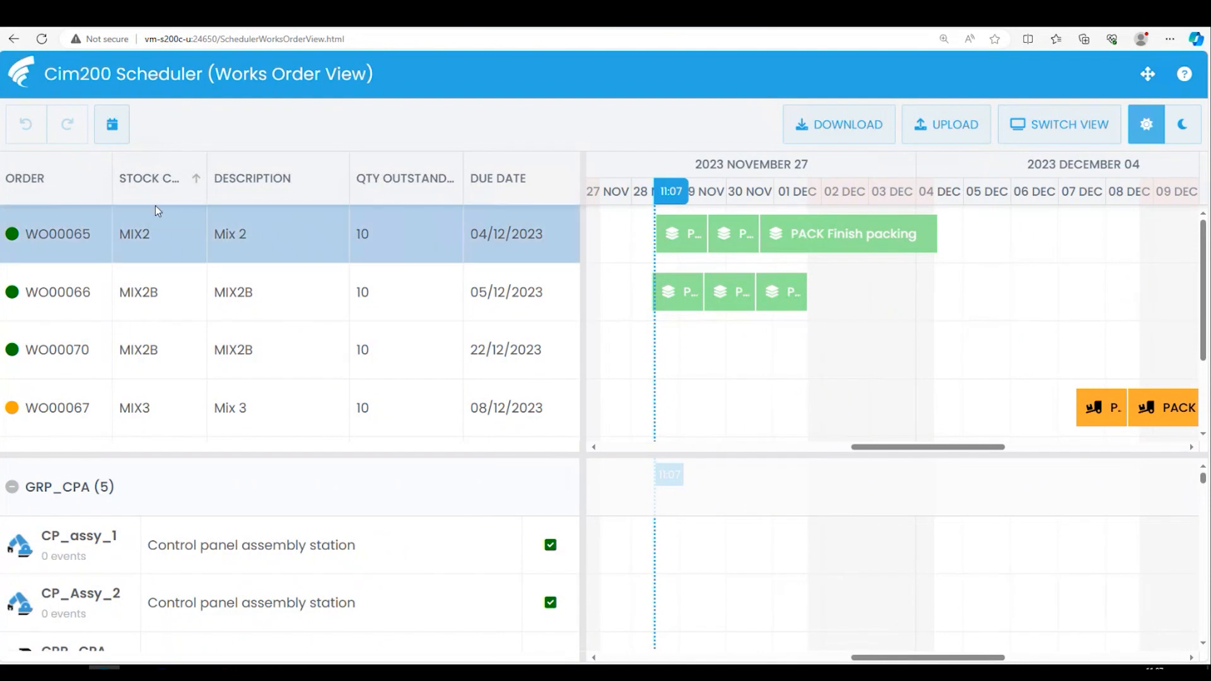
left_click(58, 191)
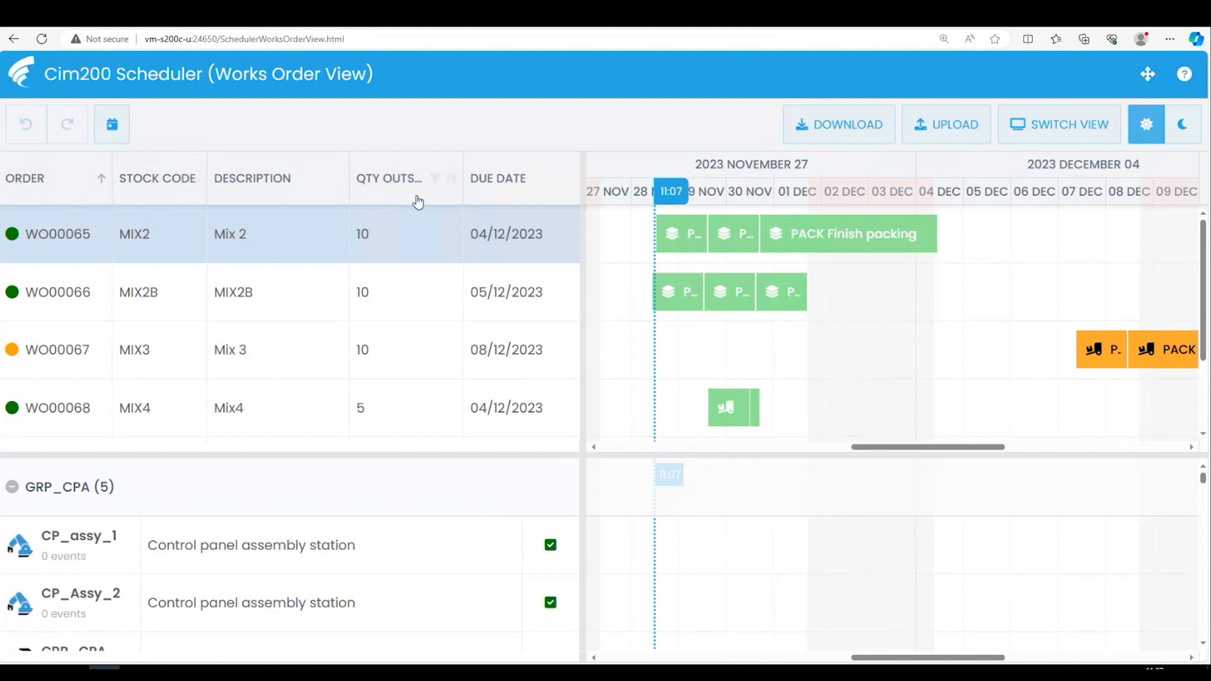
left_click(53, 199)
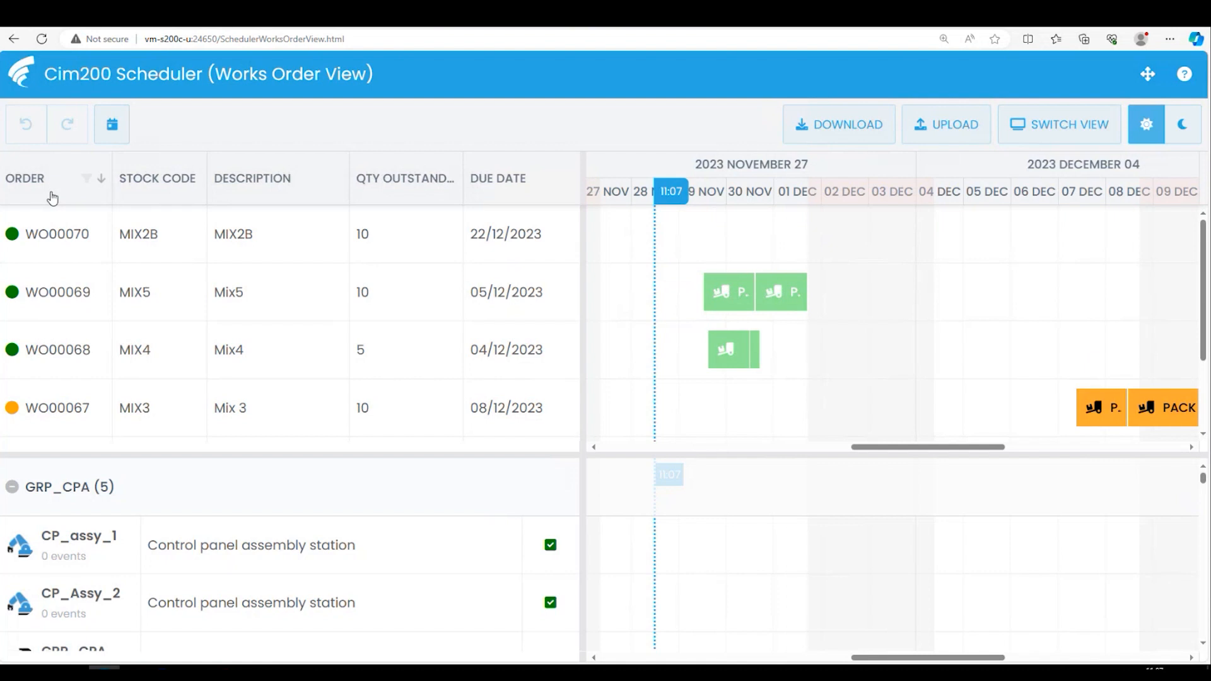
left_click(53, 199)
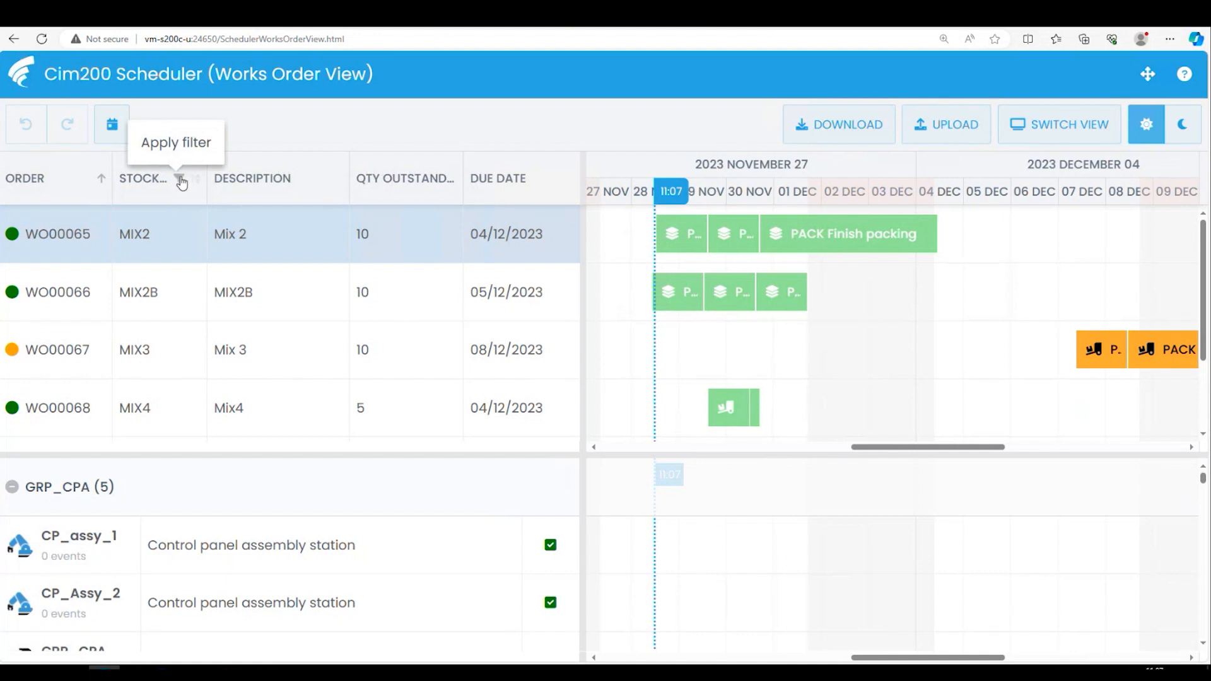
- Filter the works orders by stock code Mix3, and clear the filter again
left_click(180, 180)
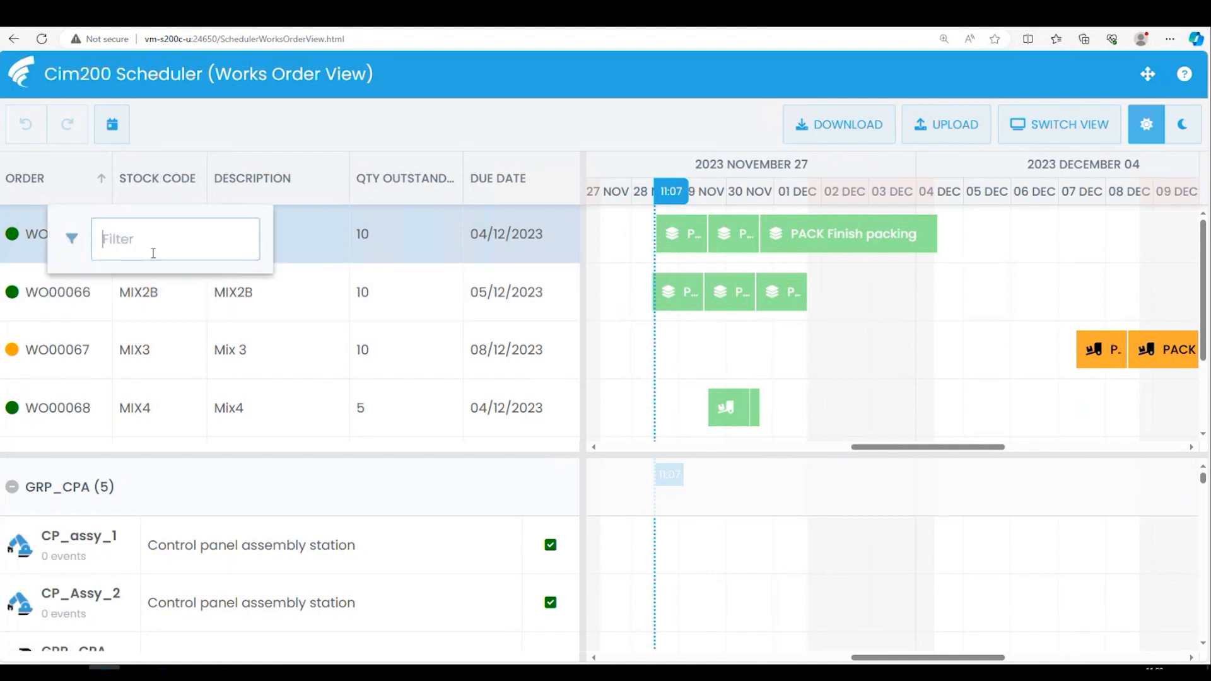
type("Mix3")
key("Return")
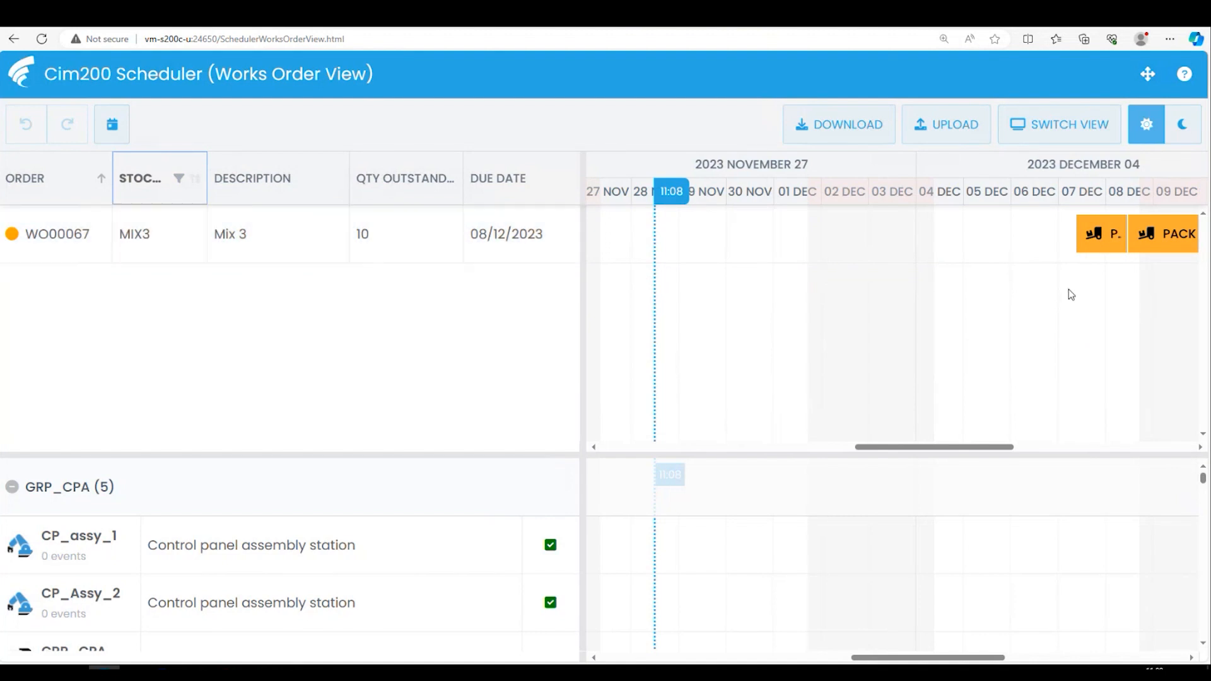
mouse_move(1101, 235)
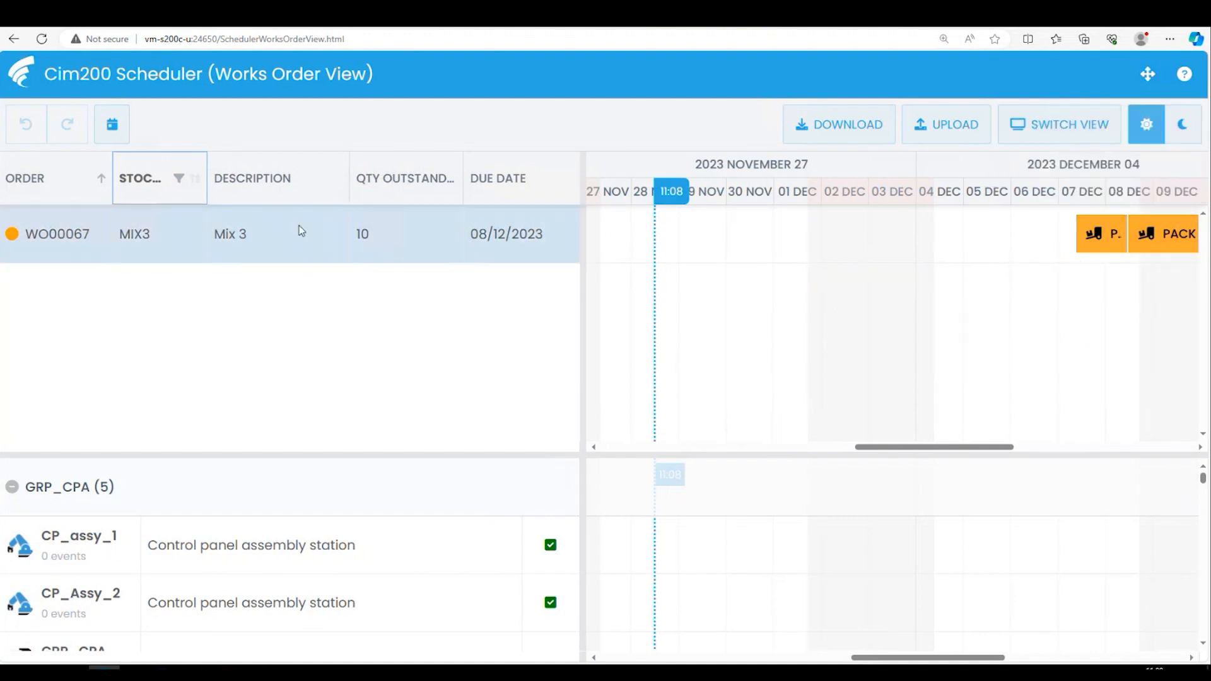
left_click(181, 182)
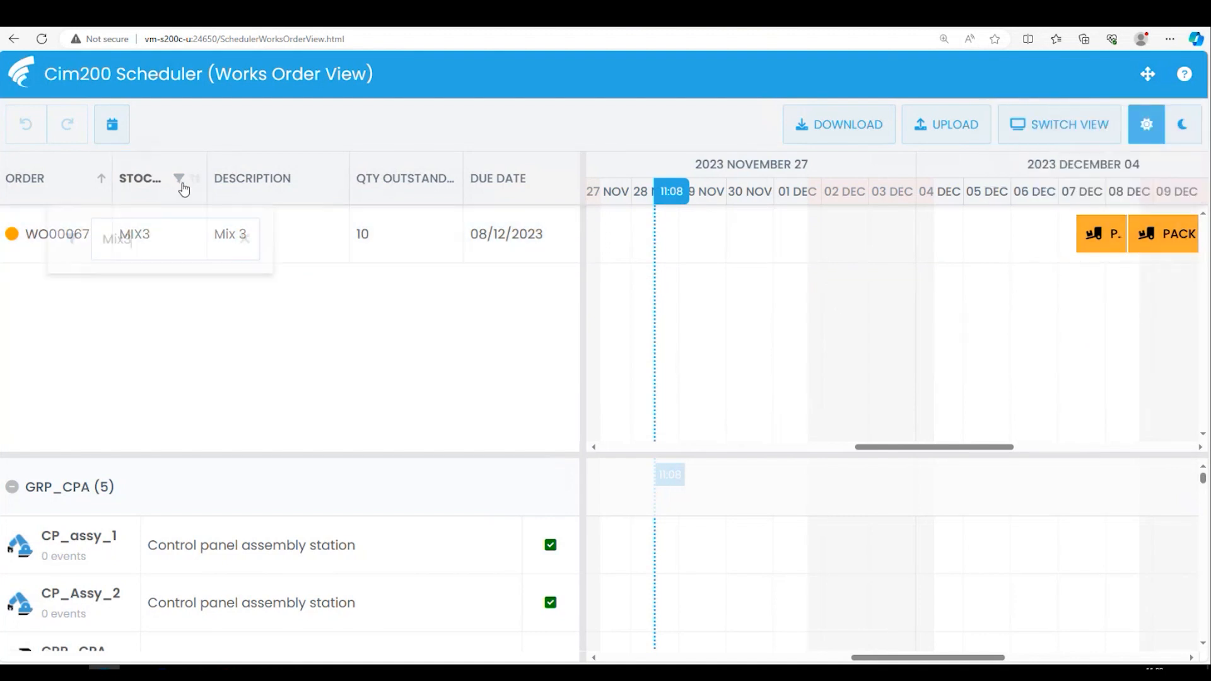
left_click(245, 239)
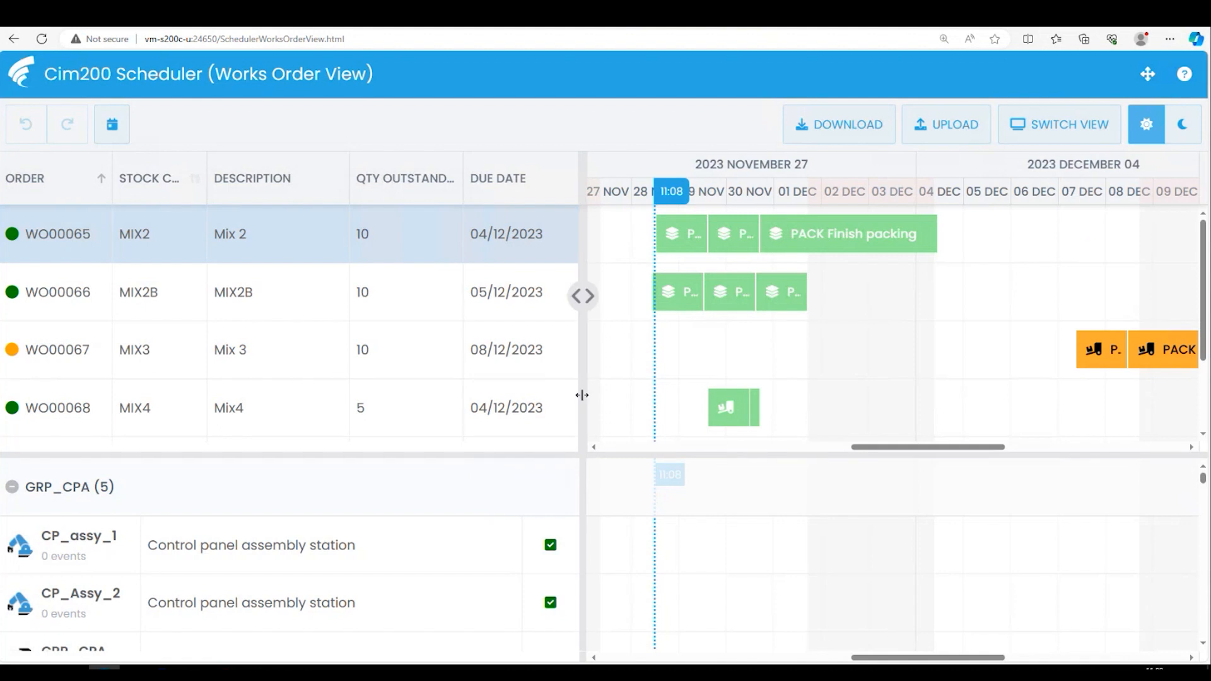
- Group the works orders by due date in ascending order
right_click(496, 183)
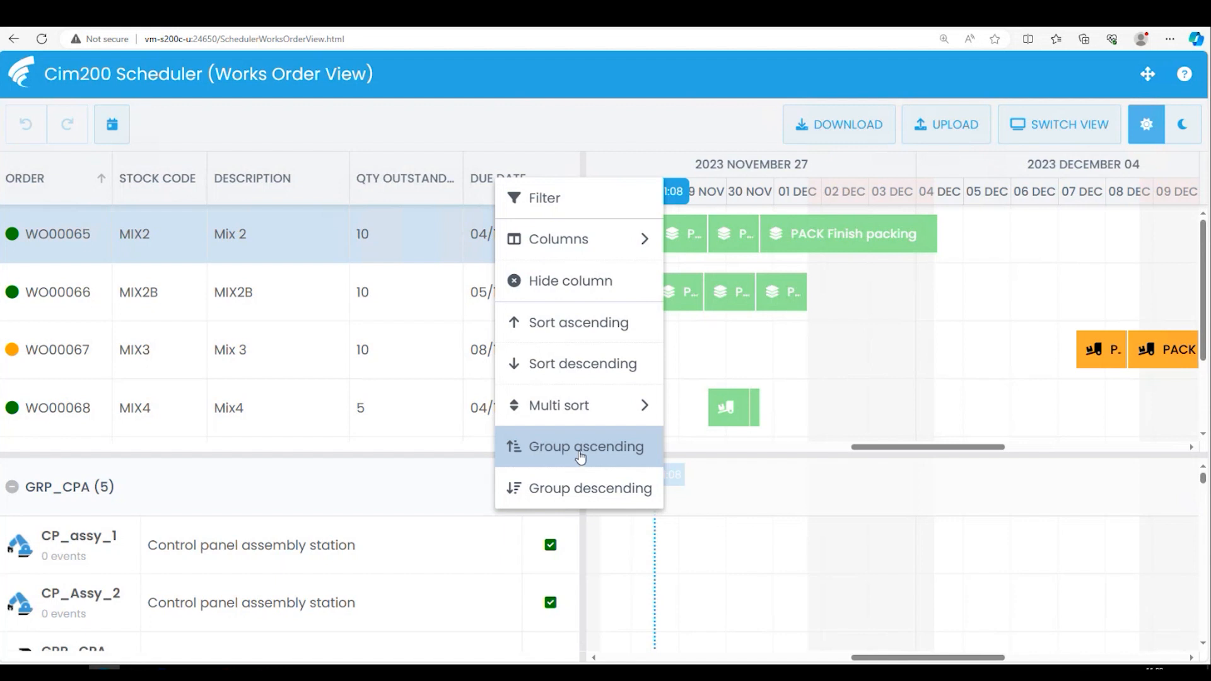
left_click(581, 448)
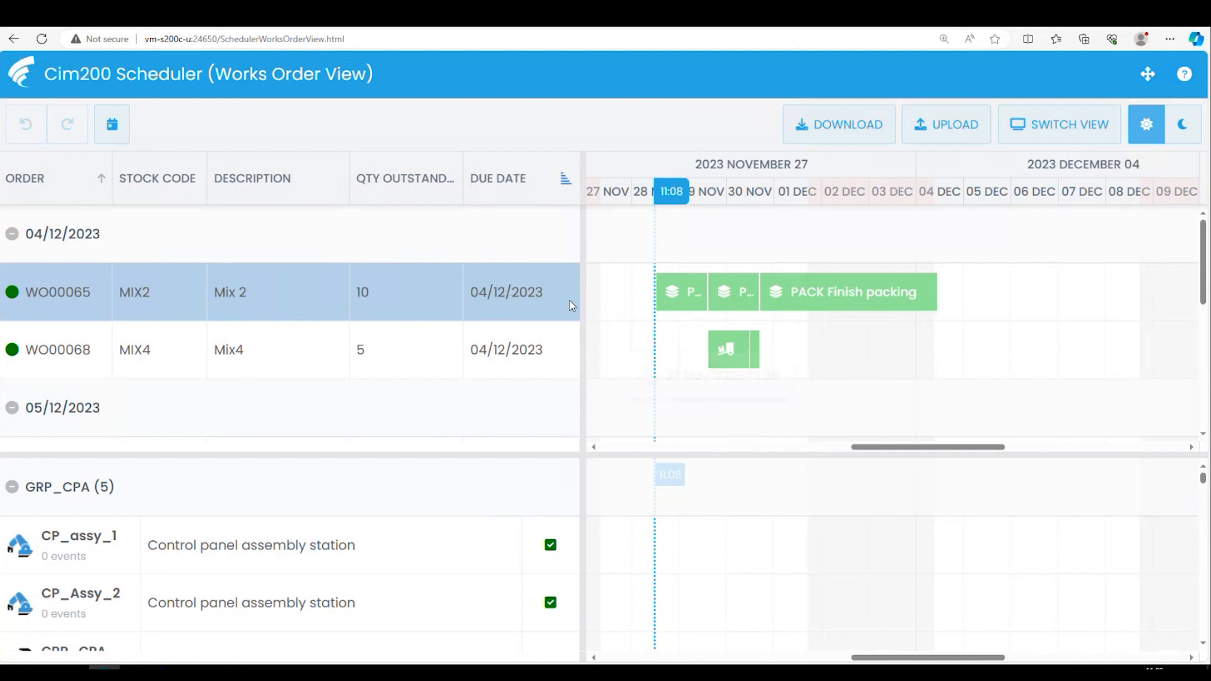
mouse_move(1205, 273)
left_mouse_down()
mouse_move(1202, 365)
mouse_move(1201, 268)
left_mouse_up()
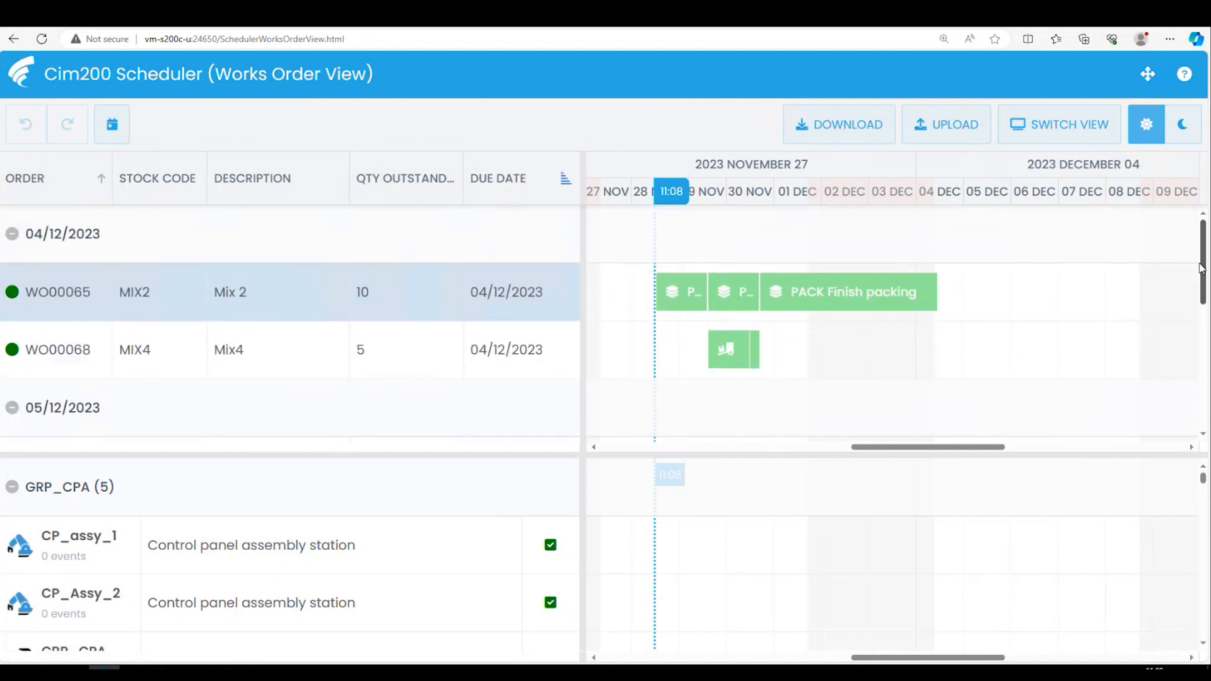
- Stop grouping the works orders by due date, and display the list of available grid columns
left_click(565, 182)
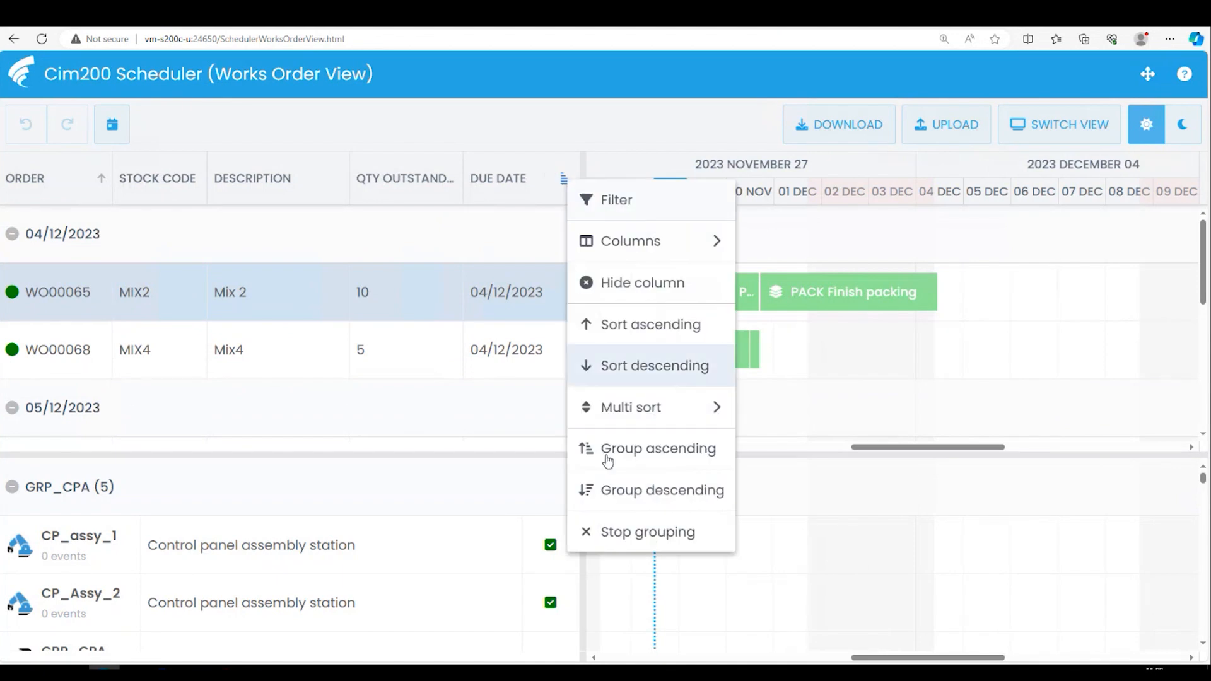
left_click(629, 533)
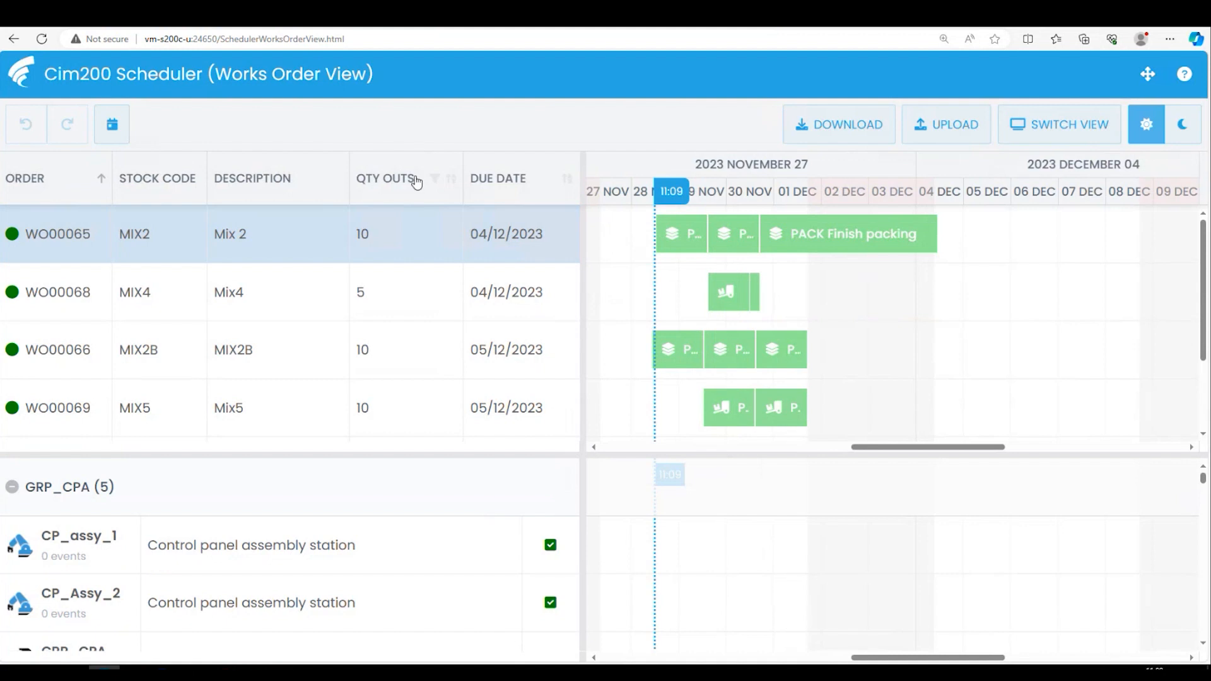
right_click(400, 174)
mouse_move(495, 245)
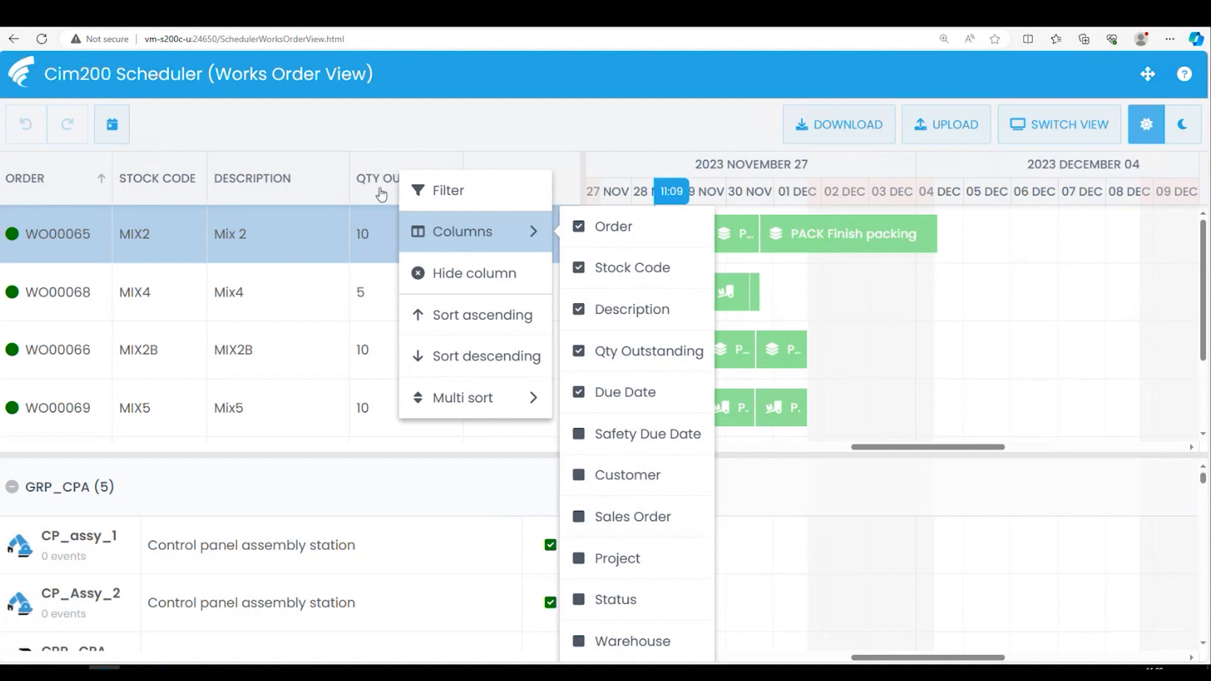
left_click(431, 137)
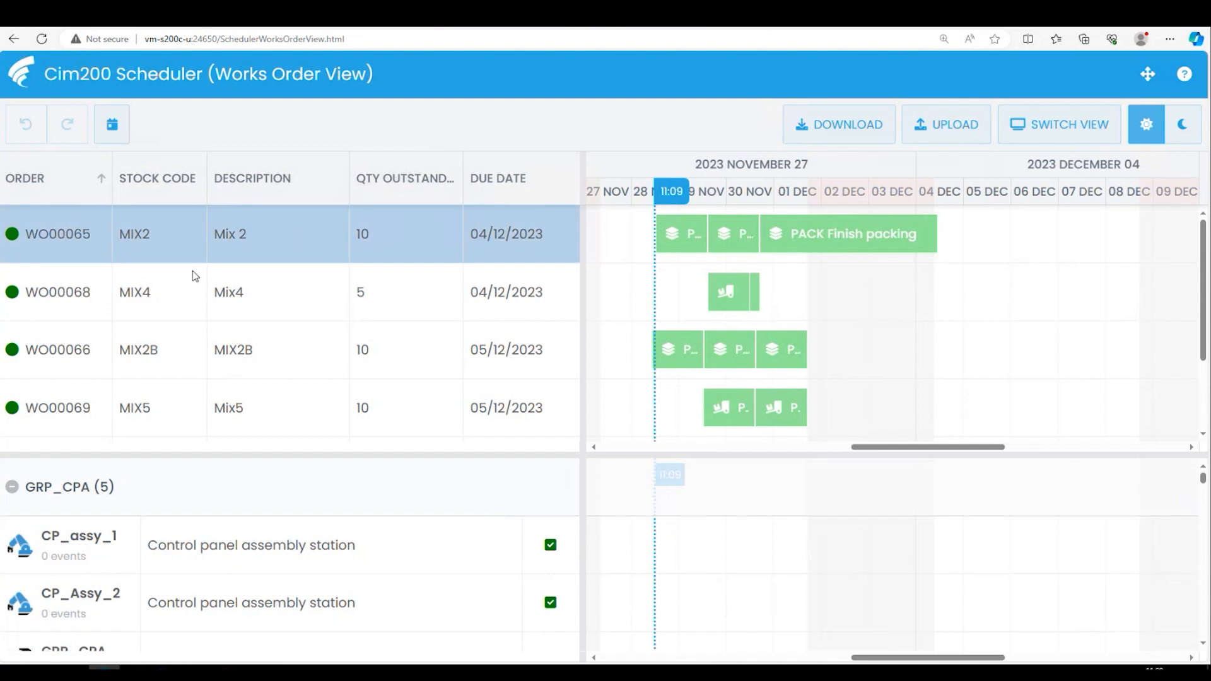
- Filter the timeline tasks by the name press, and clear the task filter again
right_click(676, 166)
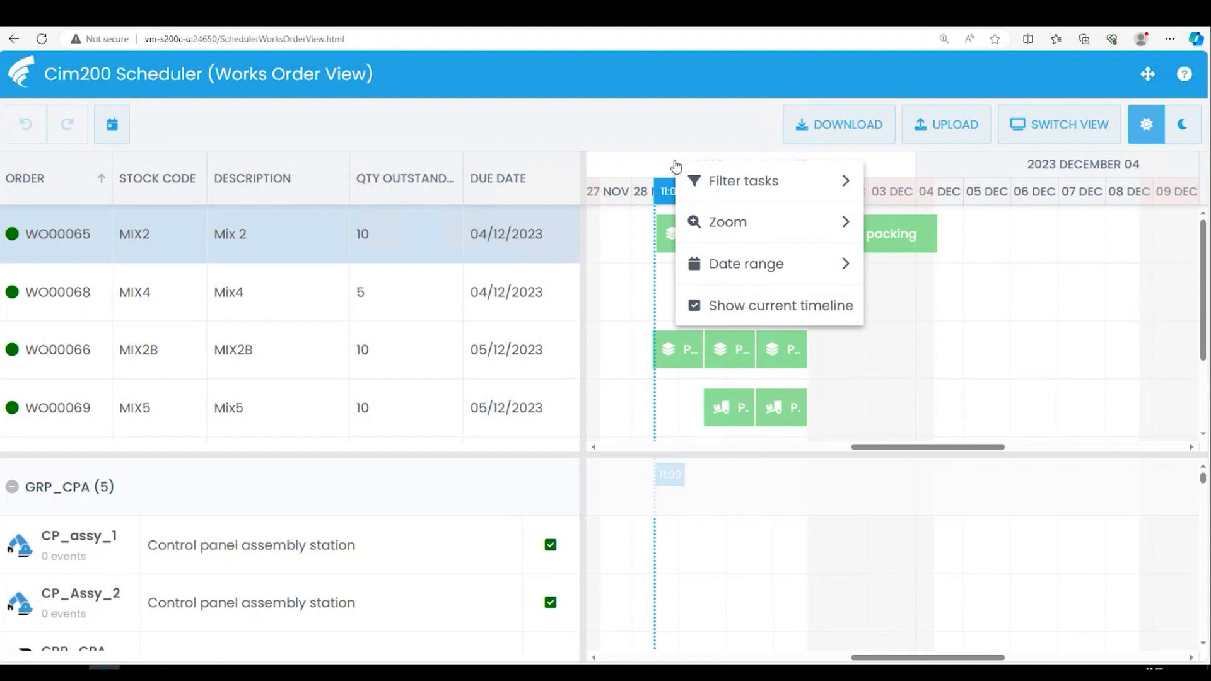
mouse_move(728, 183)
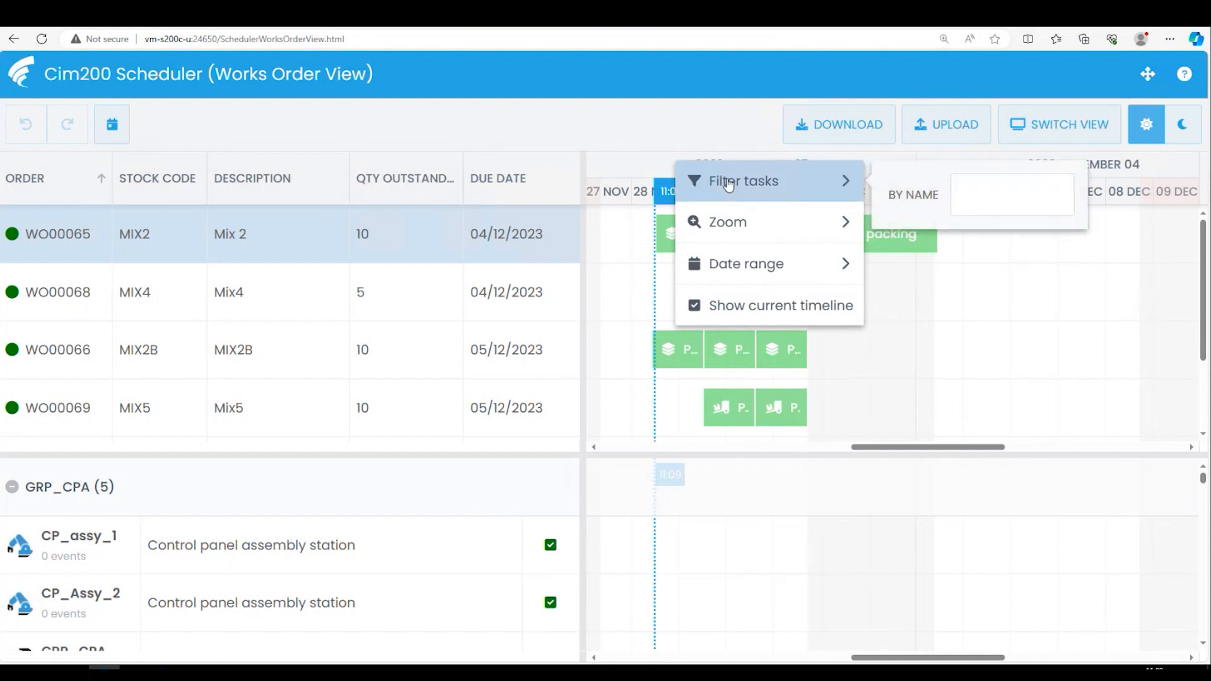
left_click(980, 191)
type("pressw")
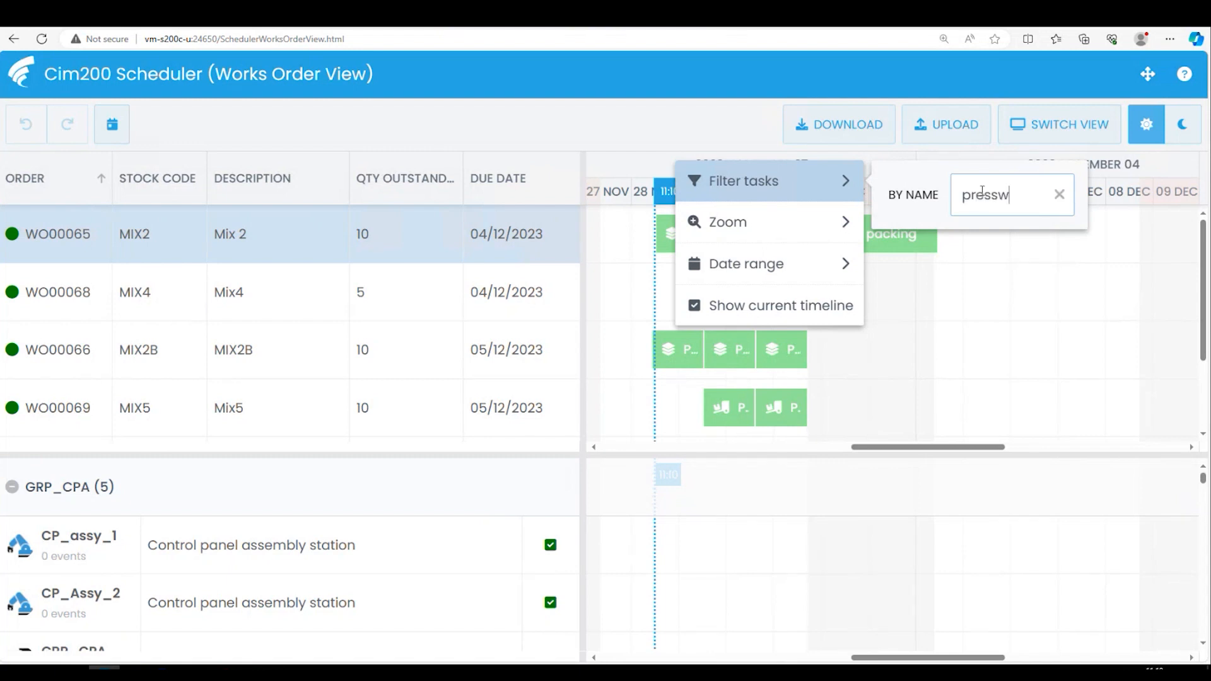
key("BackSpace")
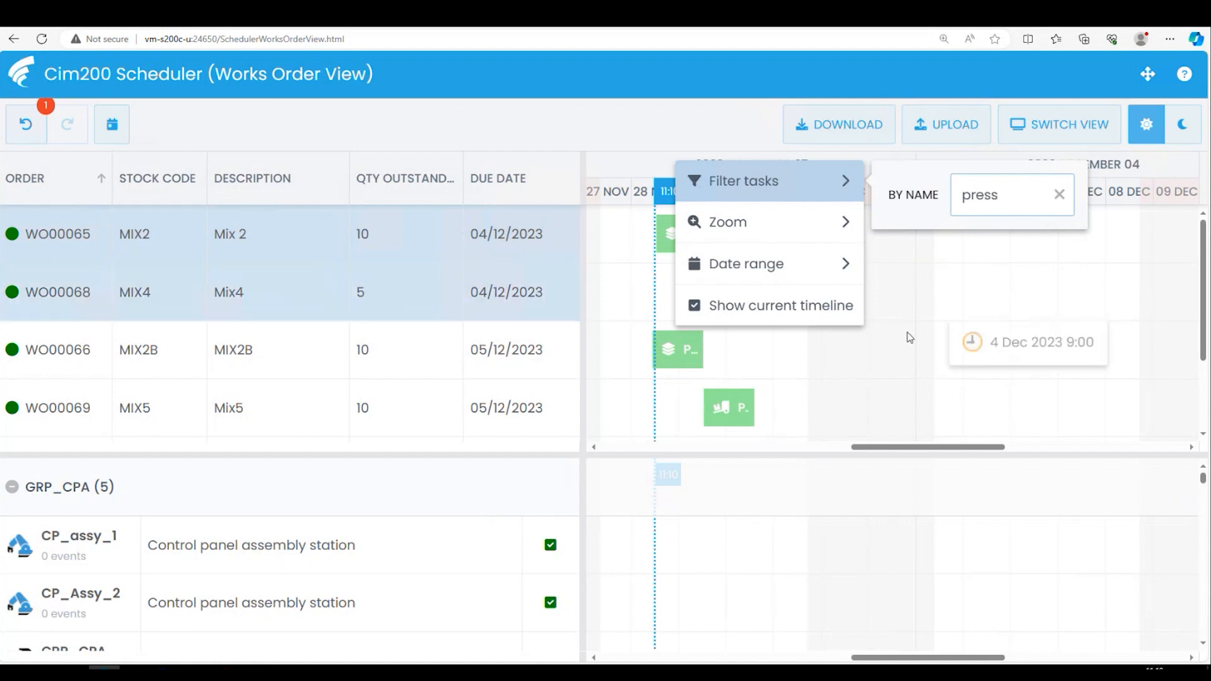
left_click(848, 361)
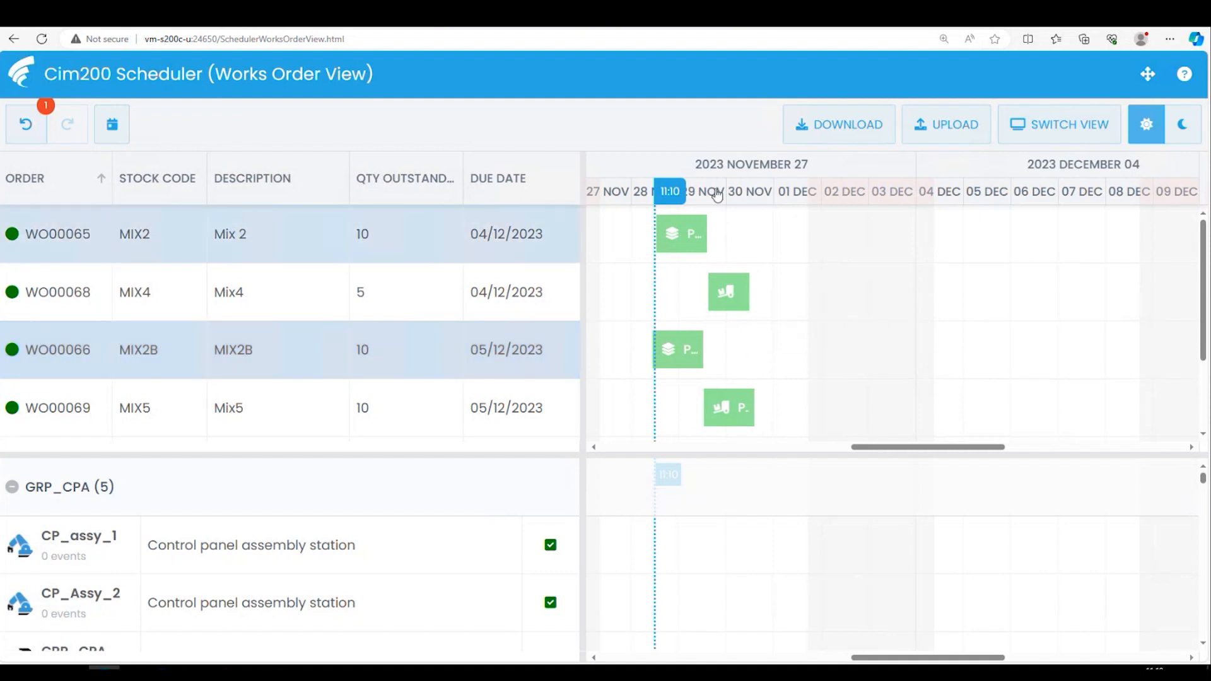
right_click(684, 168)
mouse_move(789, 183)
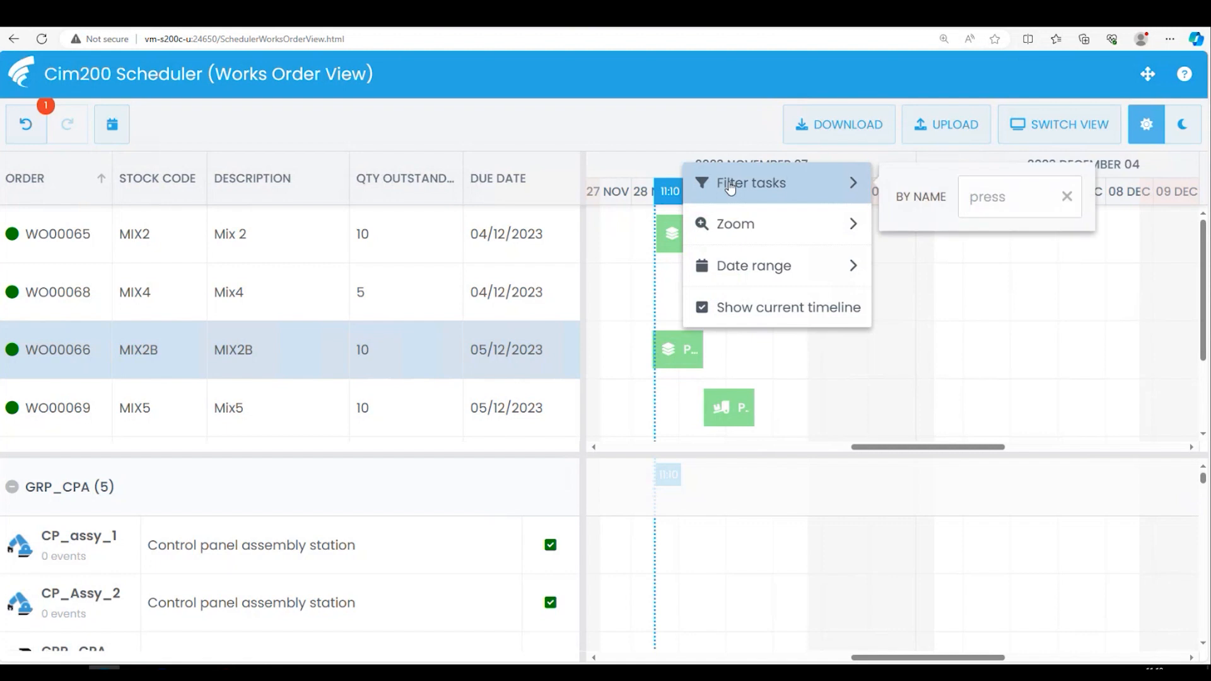
left_click(1066, 197)
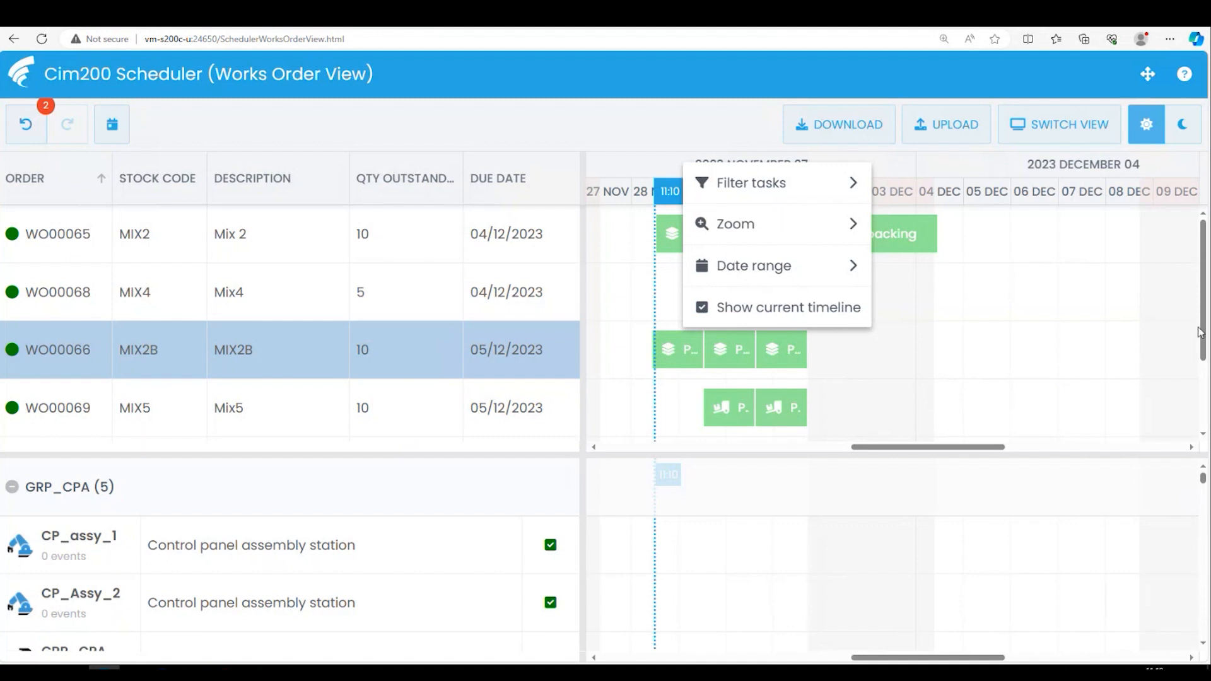
- Zoom the timeline in to five-minute intervals, and zoom it back out to five-year periods
left_click_drag(1205, 328, 934, 313)
mouse_move(776, 234)
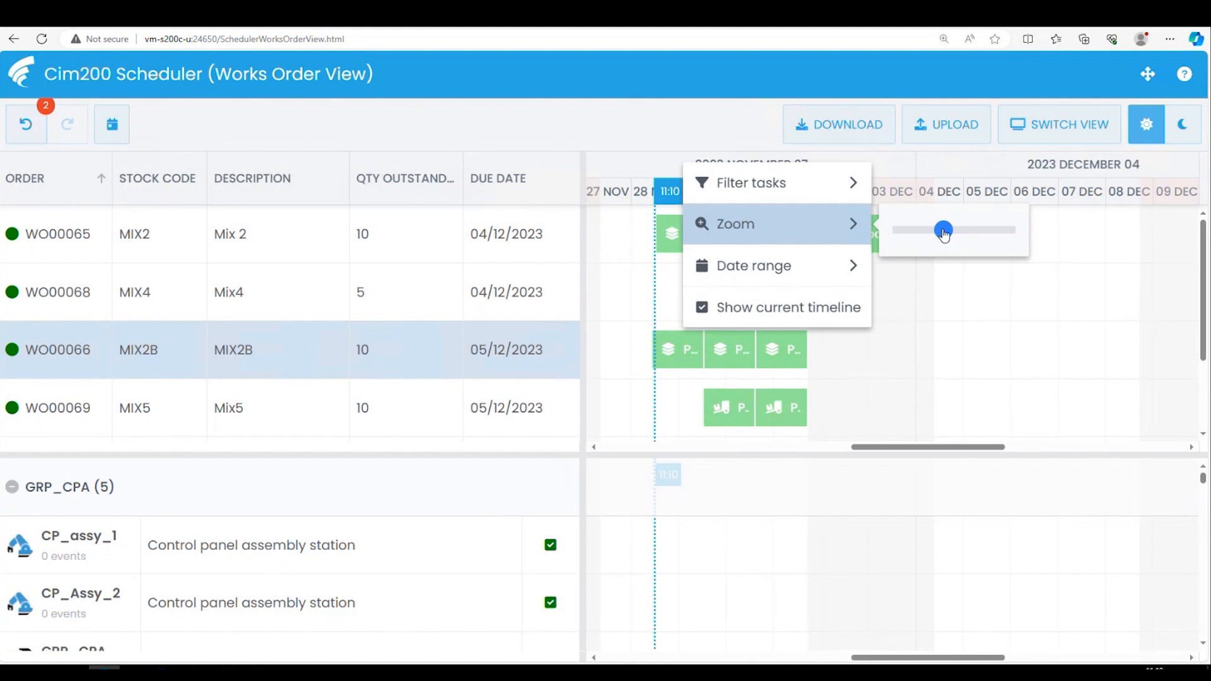
left_click_drag(944, 232, 1015, 235)
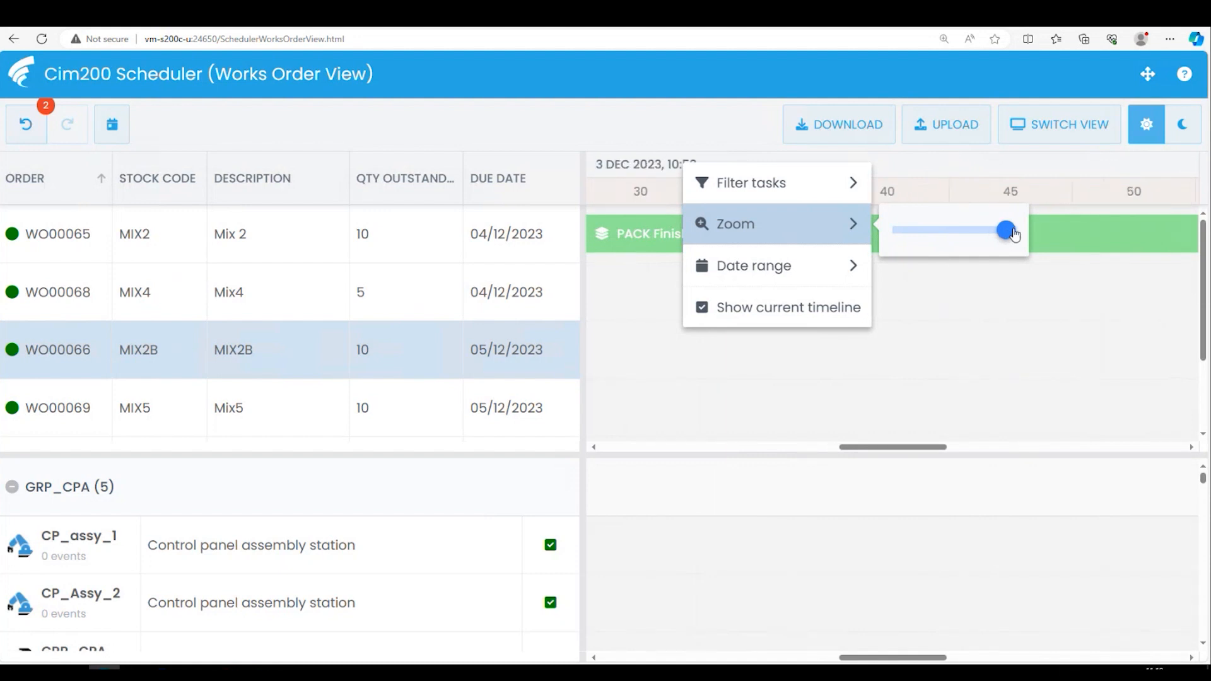
left_click(965, 165)
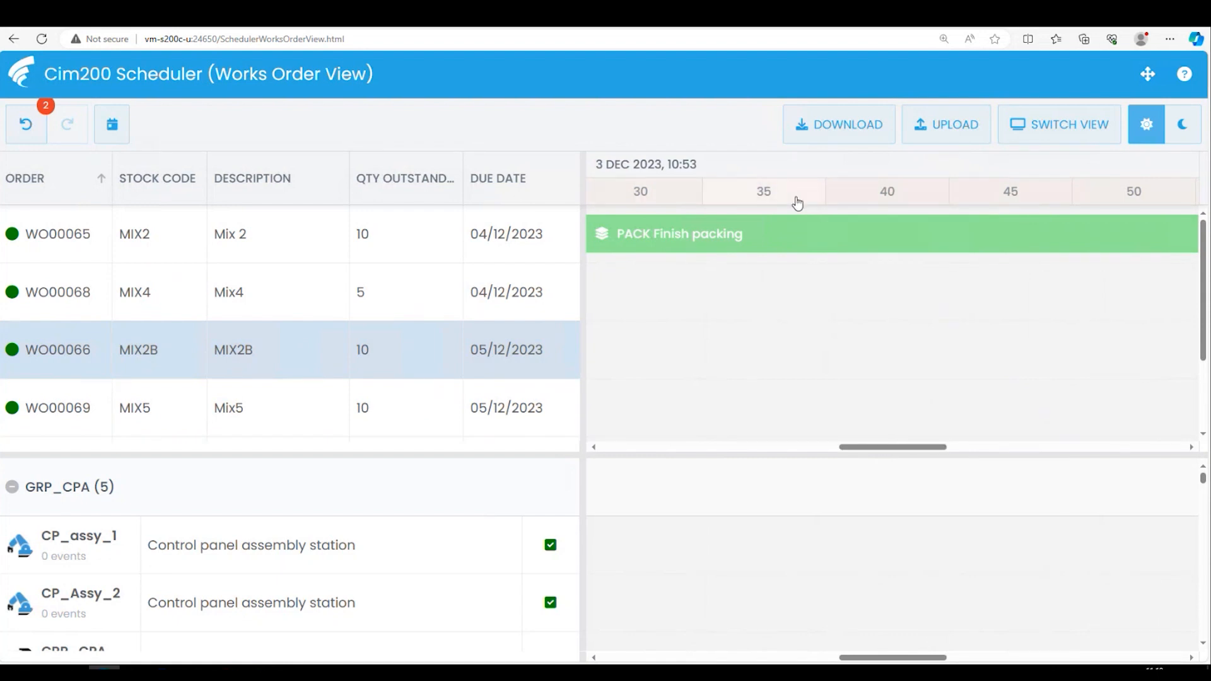
right_click(777, 169)
mouse_move(877, 231)
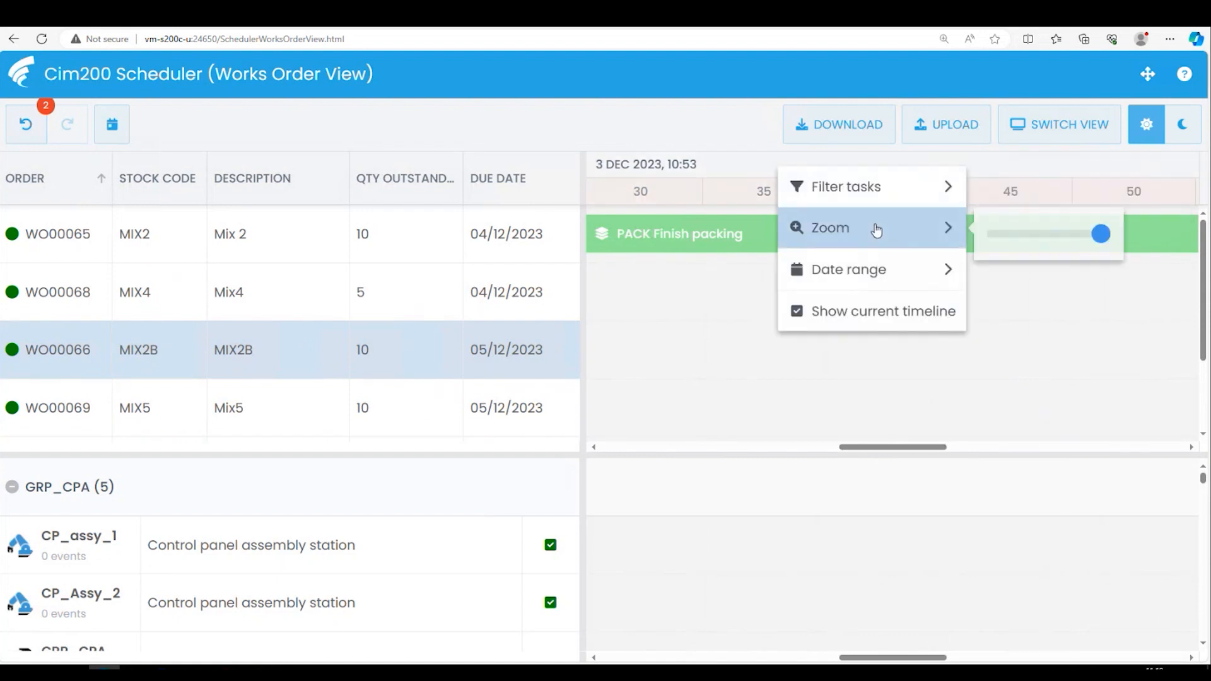
left_click_drag(1104, 246, 990, 246)
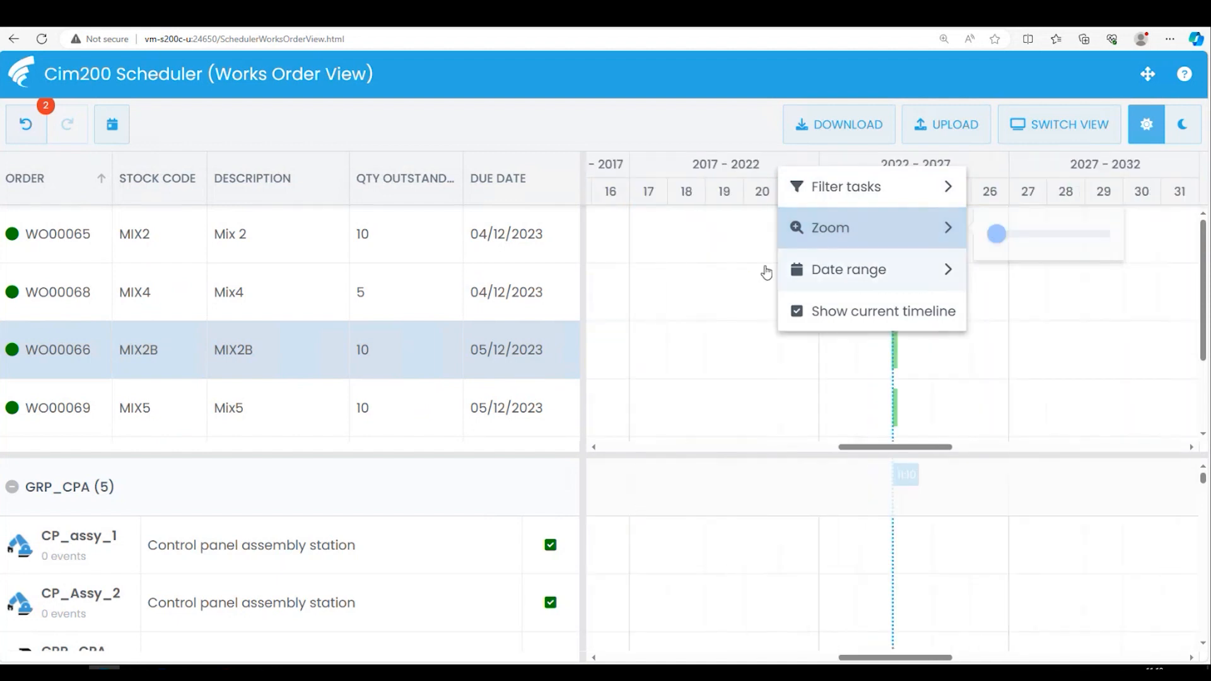
left_click(685, 256)
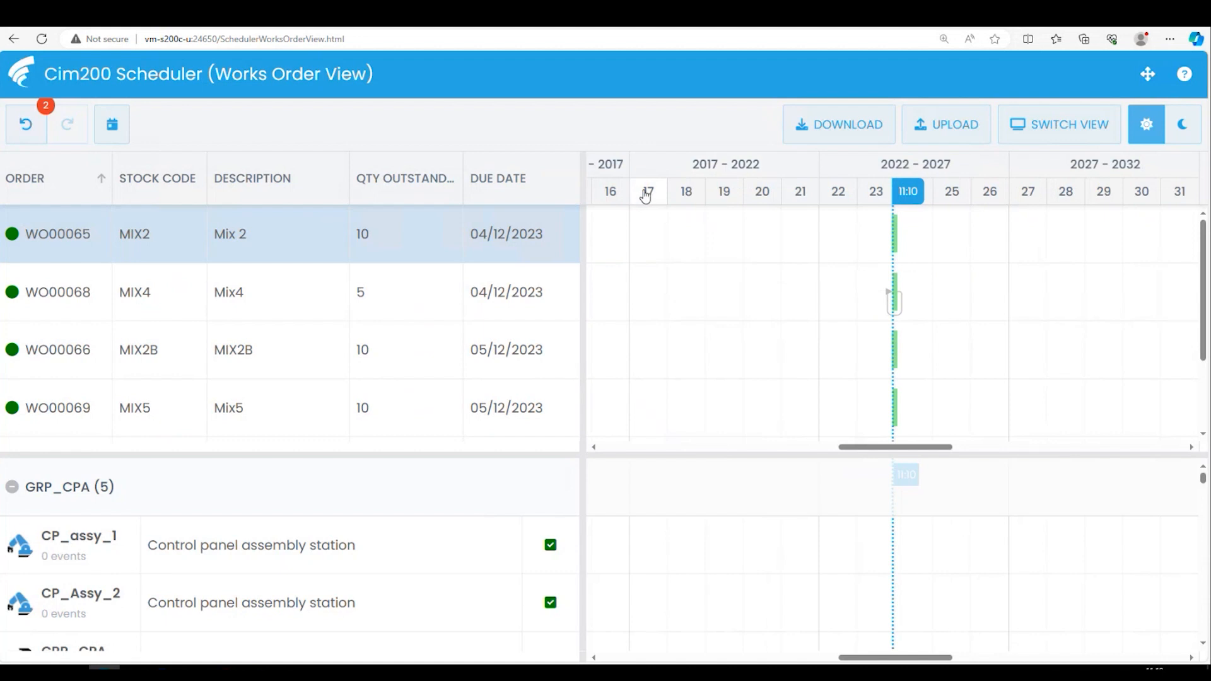
- Zoom the timeline in to weeks with single weekdays, and jump to the current date
right_click(783, 177)
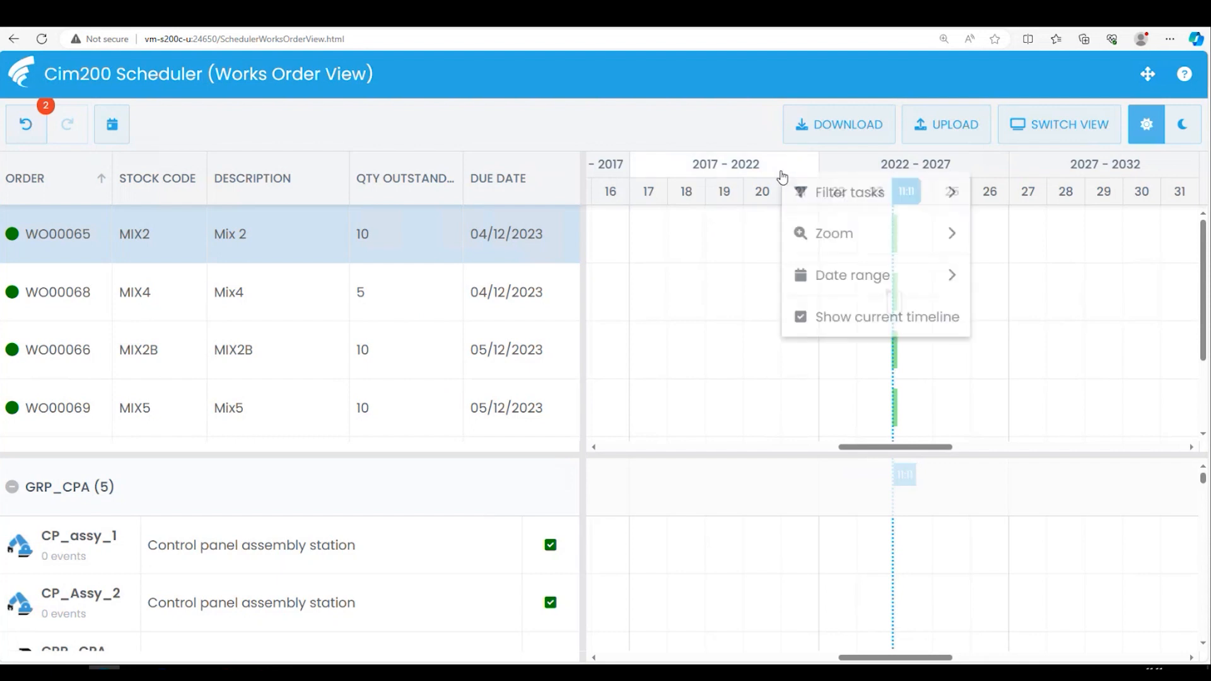
mouse_move(843, 234)
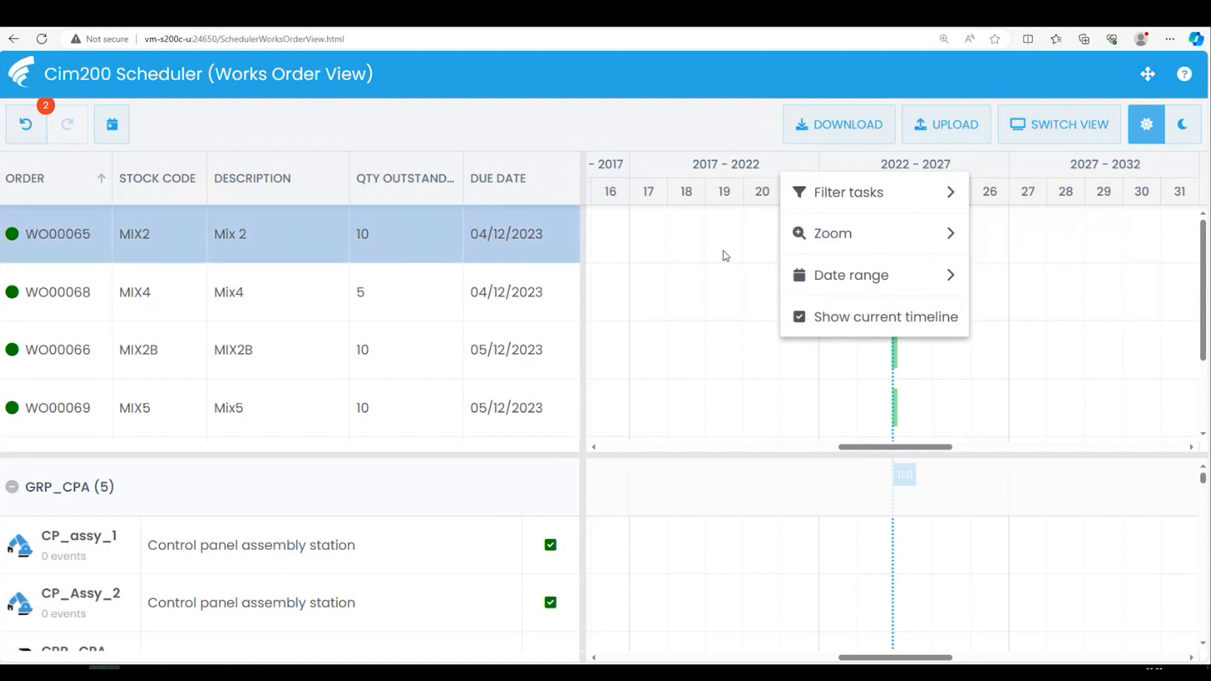
scroll(725, 255, "up", 4)
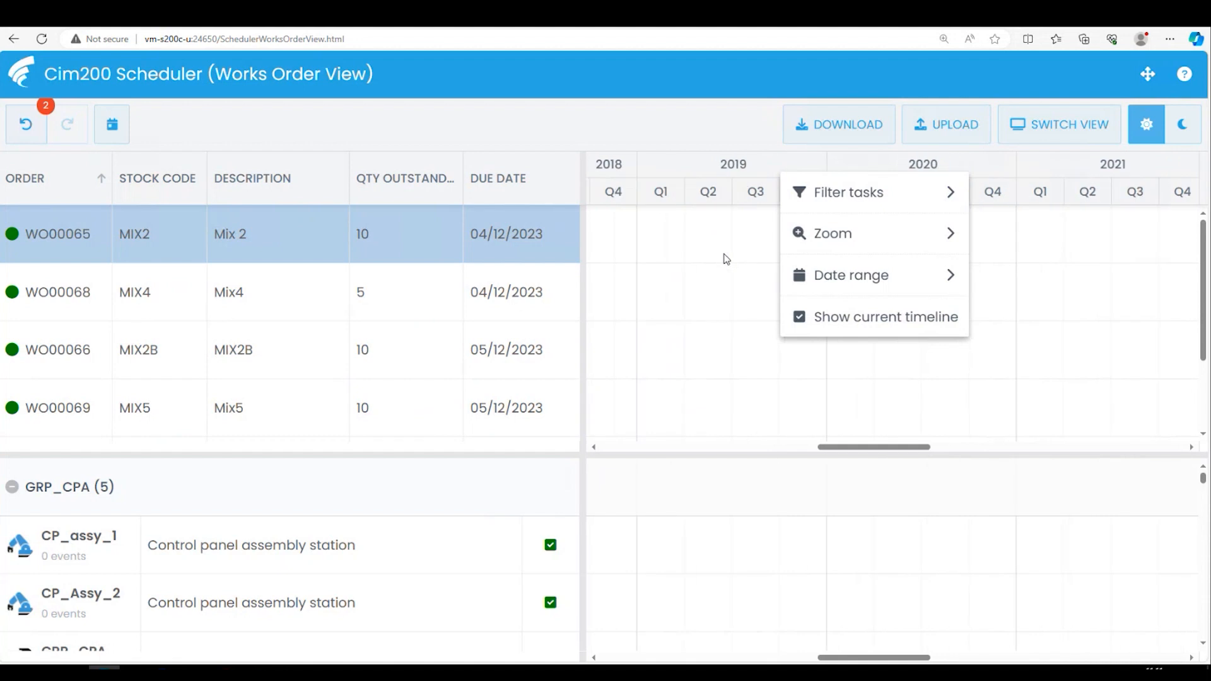
scroll(726, 262, "up", 1)
scroll(726, 264, "up", 2)
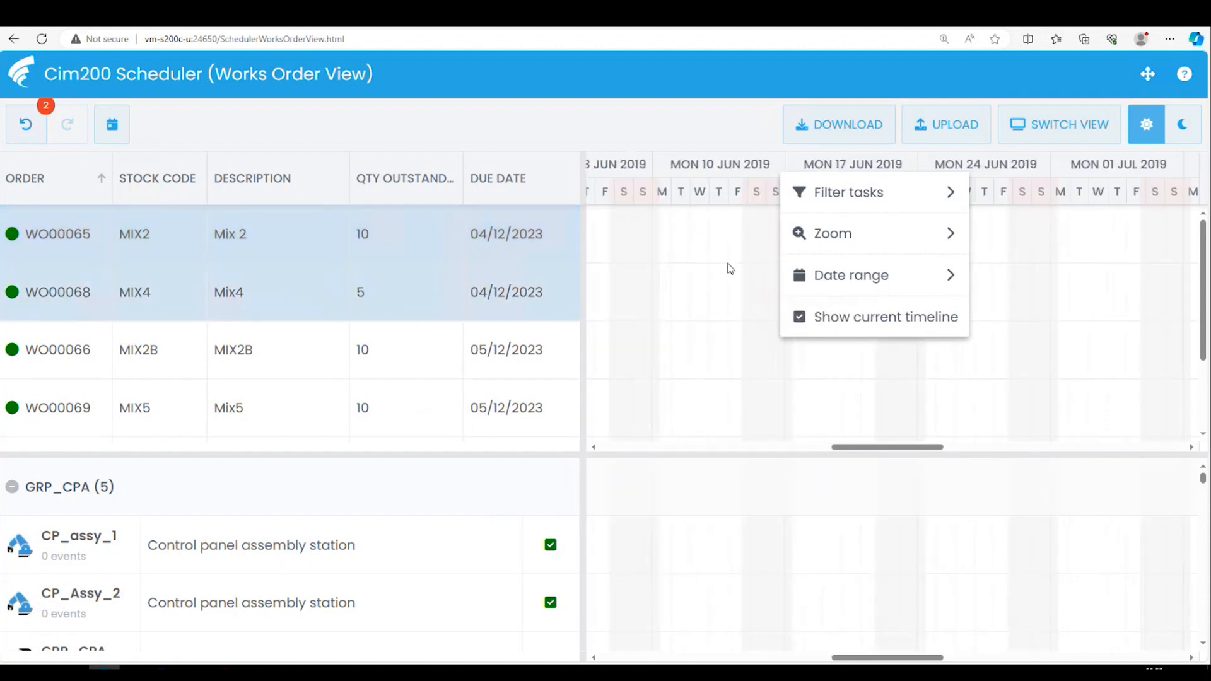
left_click(110, 125)
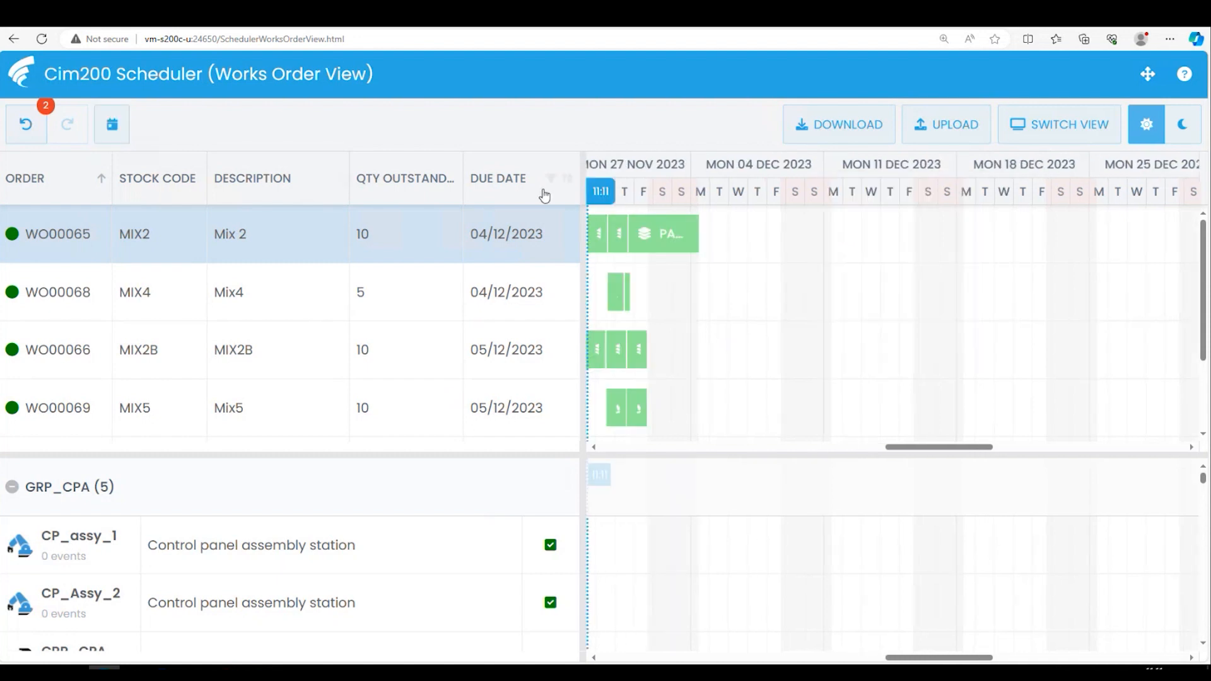
- Set the timeline zoom to its middle level with dated days, and return to the current date
right_click(636, 175)
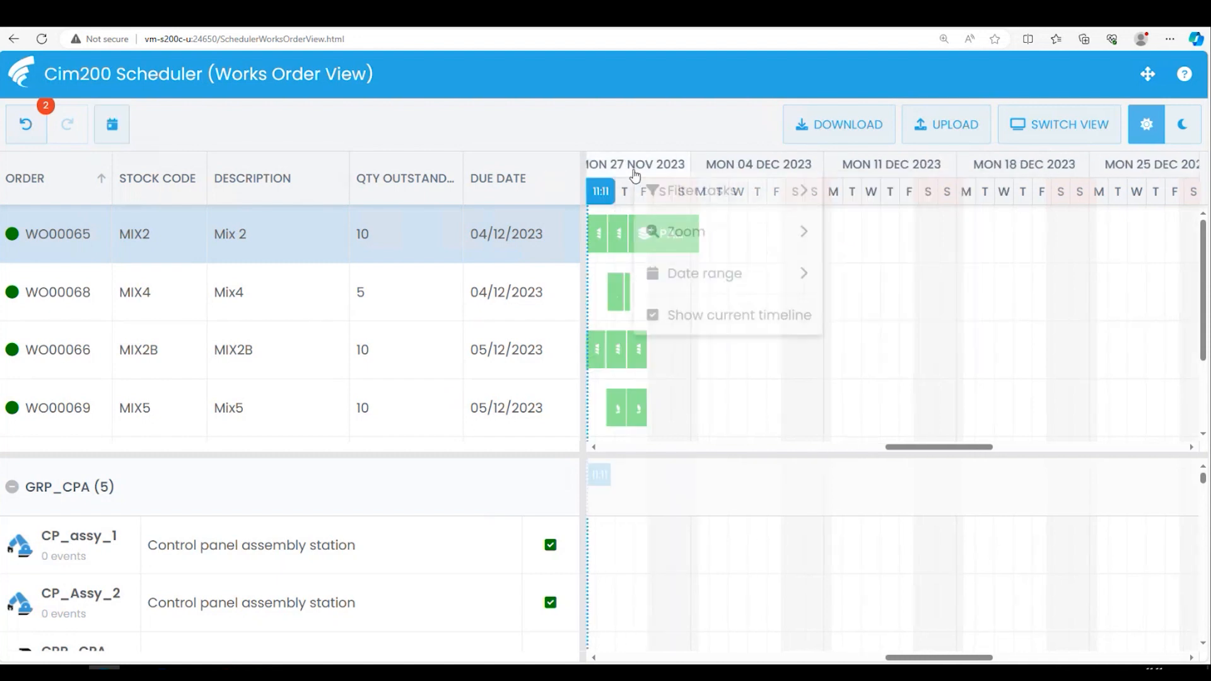
mouse_move(805, 240)
left_click_drag(890, 245, 895, 246)
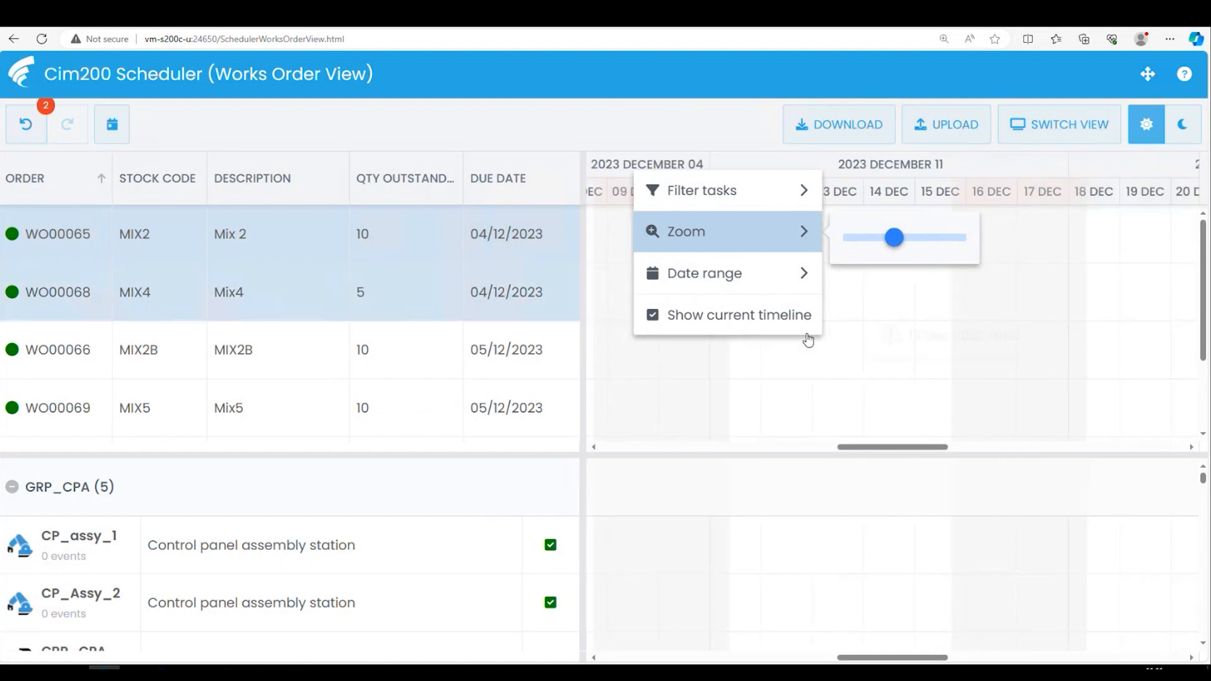
left_click(114, 129)
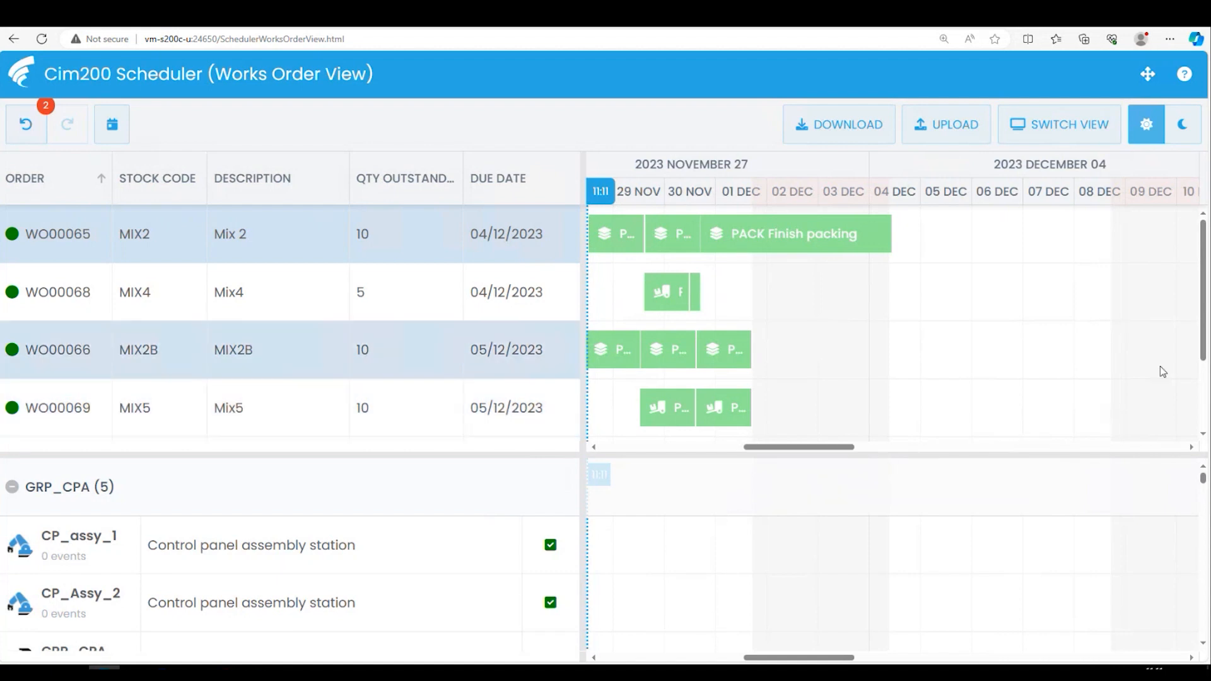
- Reschedule the press operation of the MIX5 works order to start on 5 December 2023
left_click_drag(1203, 346, 1207, 411)
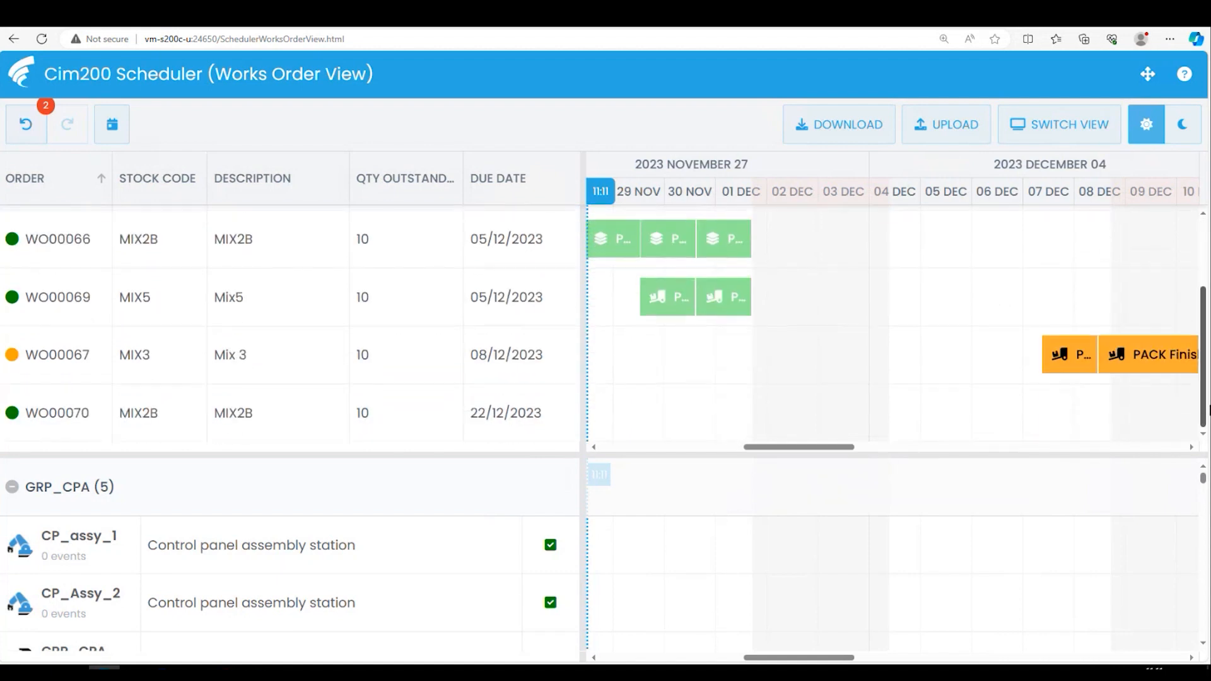
mouse_move(805, 447)
left_mouse_down()
mouse_move(826, 450)
mouse_move(799, 448)
left_mouse_up()
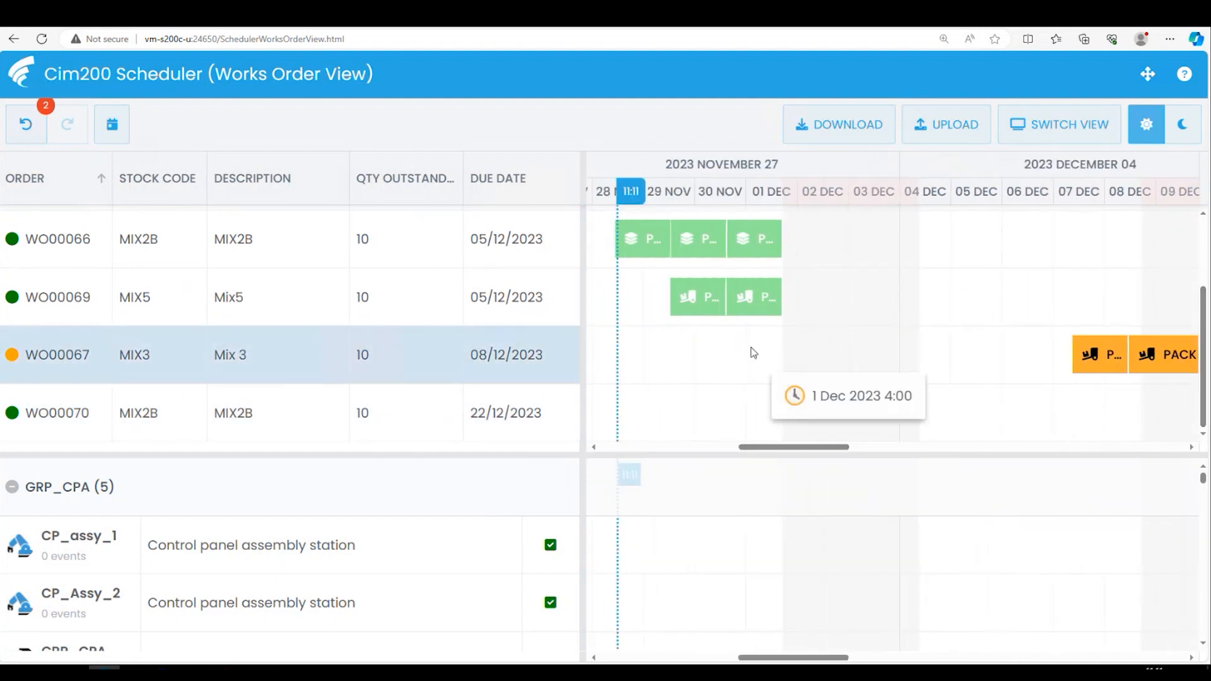
left_click(708, 297)
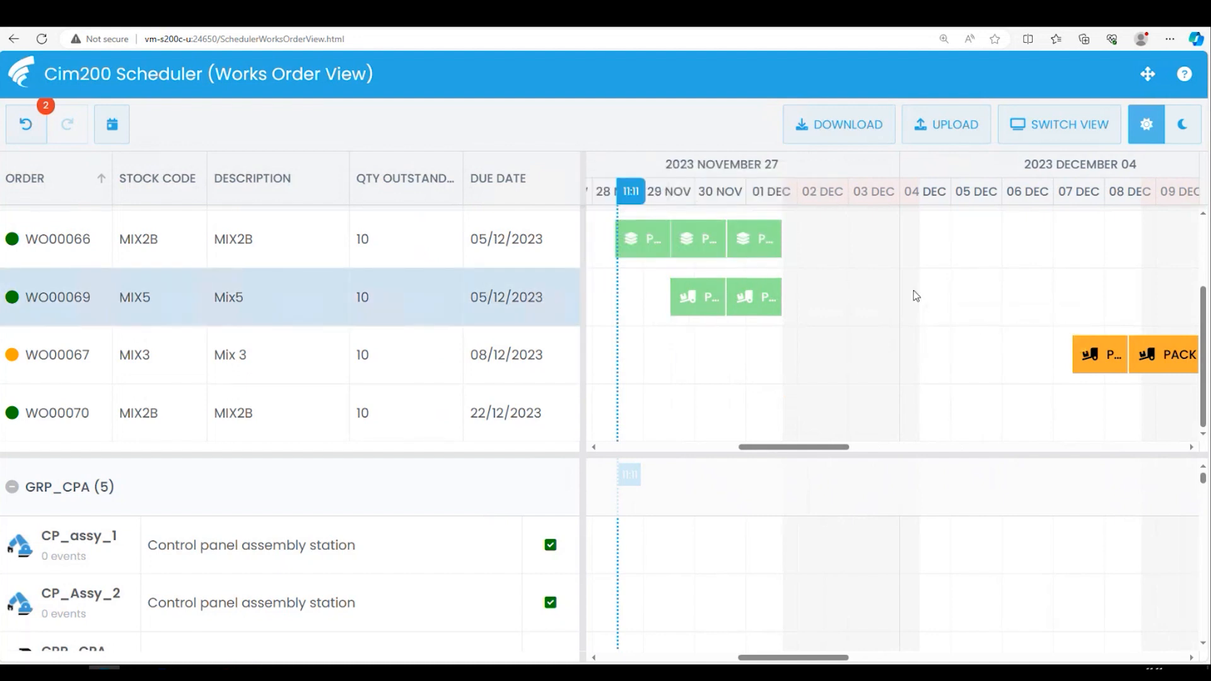
mouse_move(693, 302)
left_click_drag(693, 301, 959, 302)
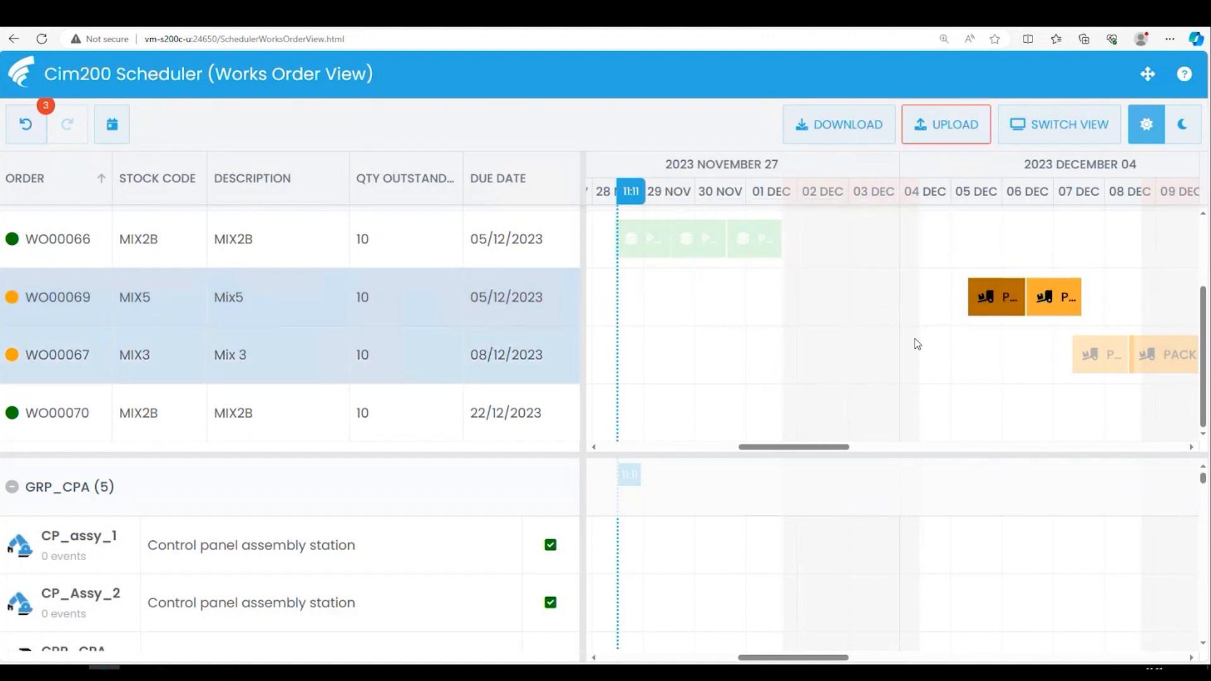
- Check the times of both MIX5 operations, and try to move Finish packing back to 30 November 2023
mouse_move(1064, 311)
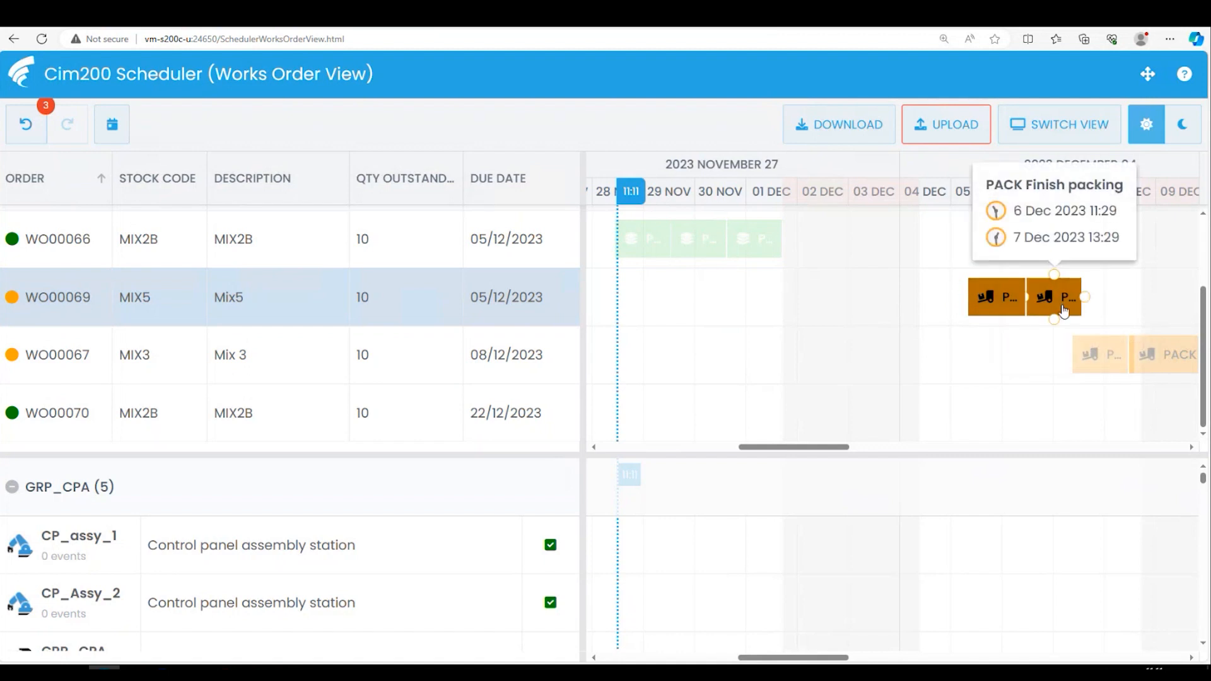
left_click(986, 302)
left_click(986, 302)
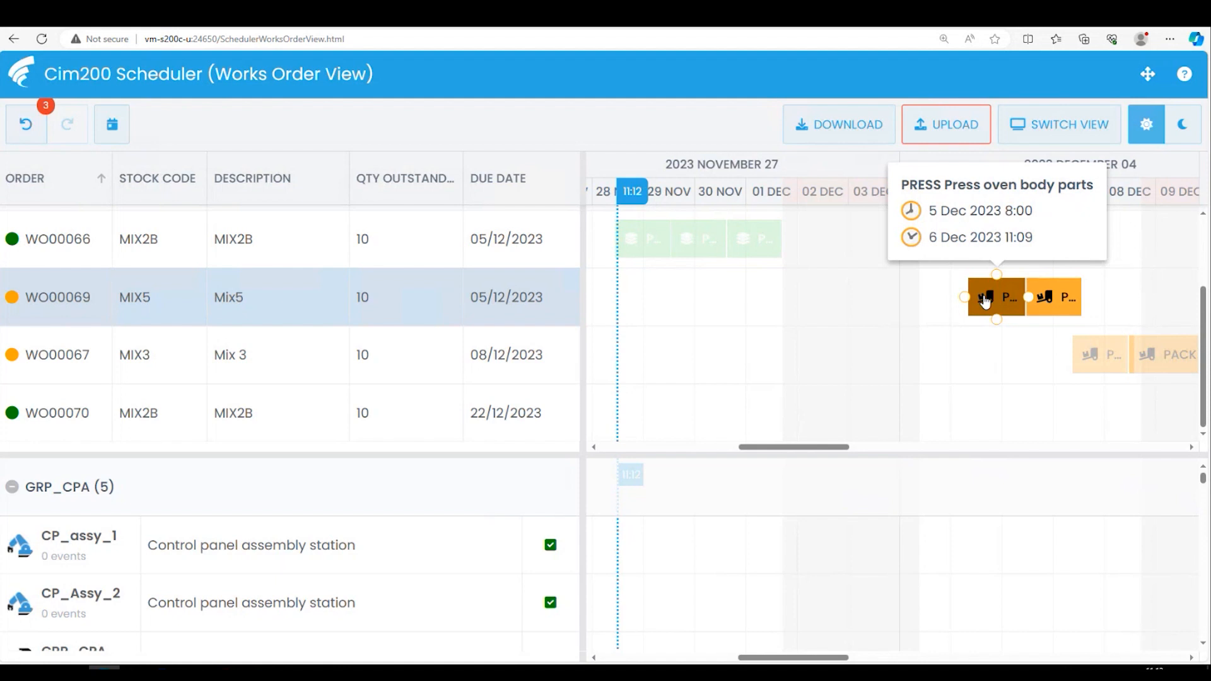
mouse_move(1072, 309)
left_click_drag(1071, 308, 721, 297)
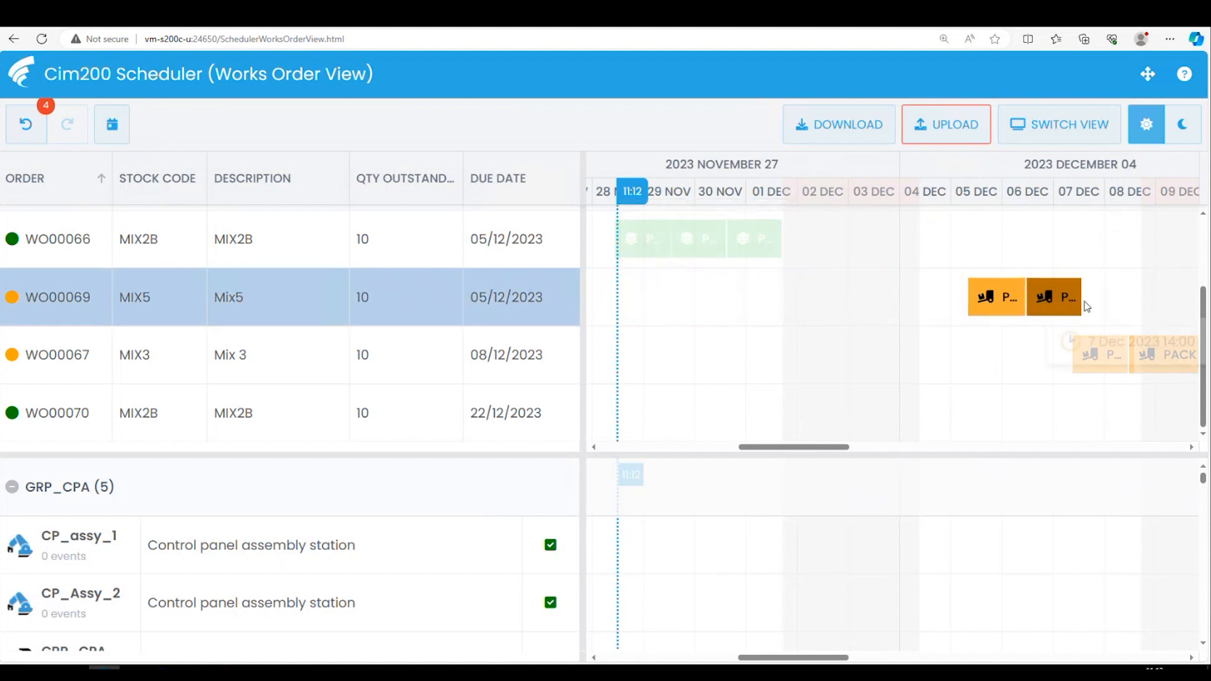
- Move the press operation of the MIX5 works order back to 29 November 2023 at 8:00
mouse_move(1071, 301)
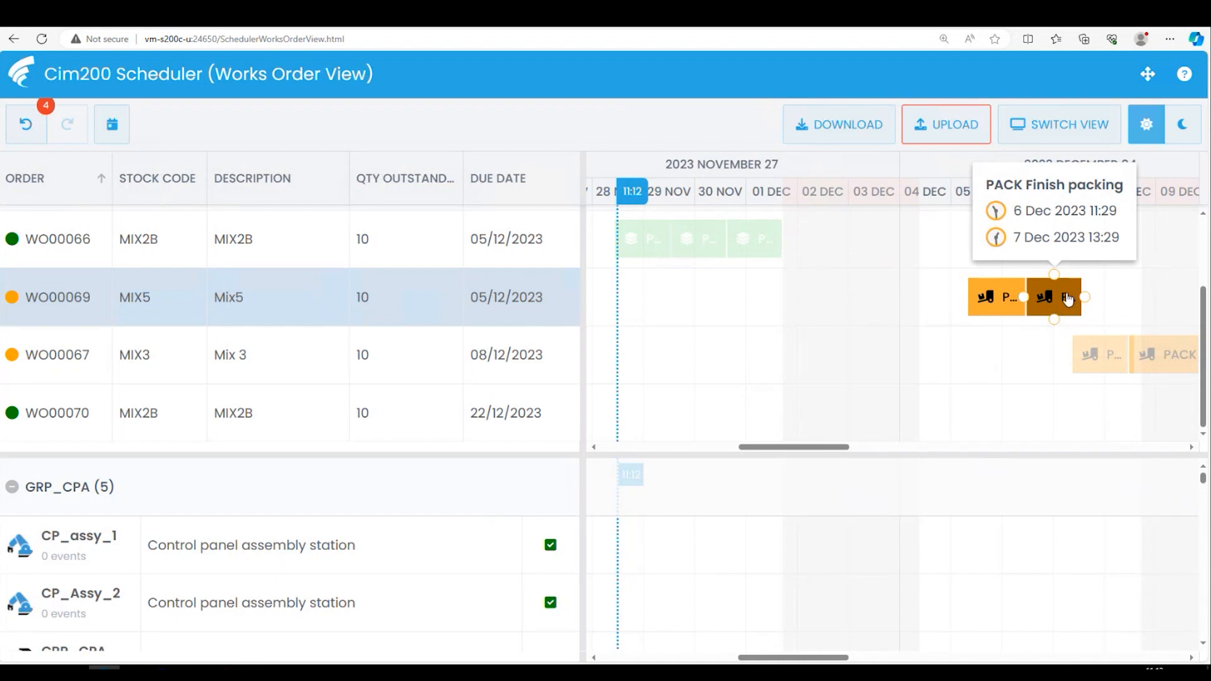
mouse_move(994, 296)
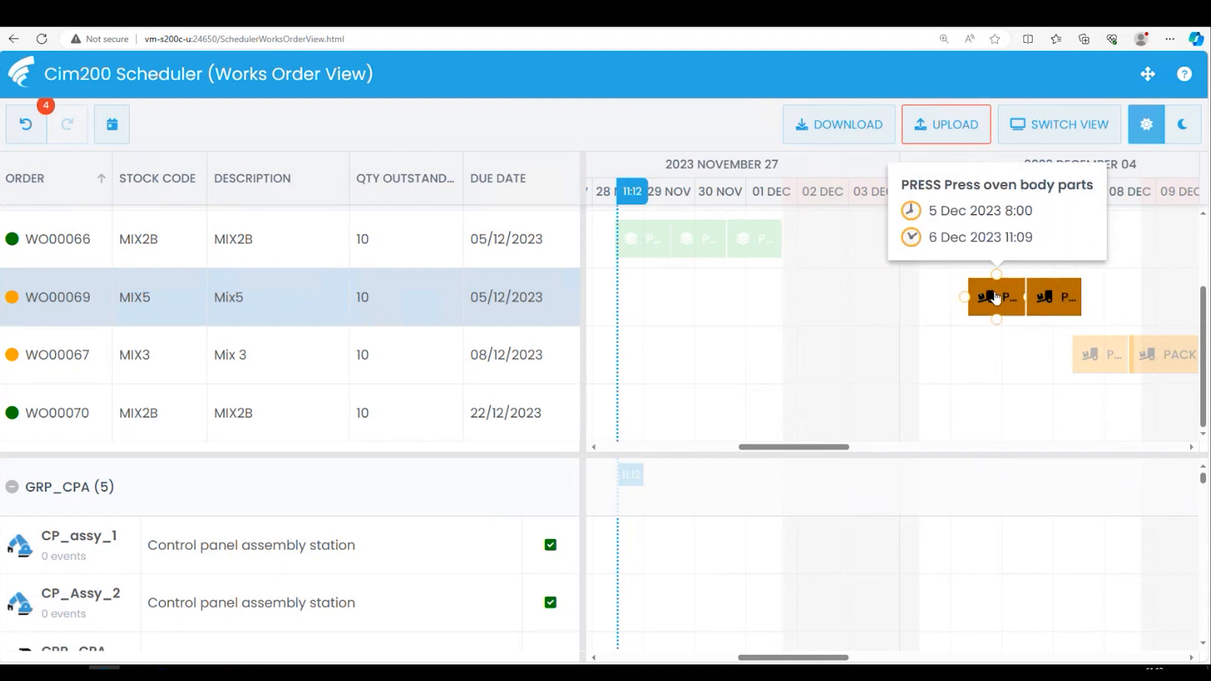
left_click_drag(1033, 299, 678, 292)
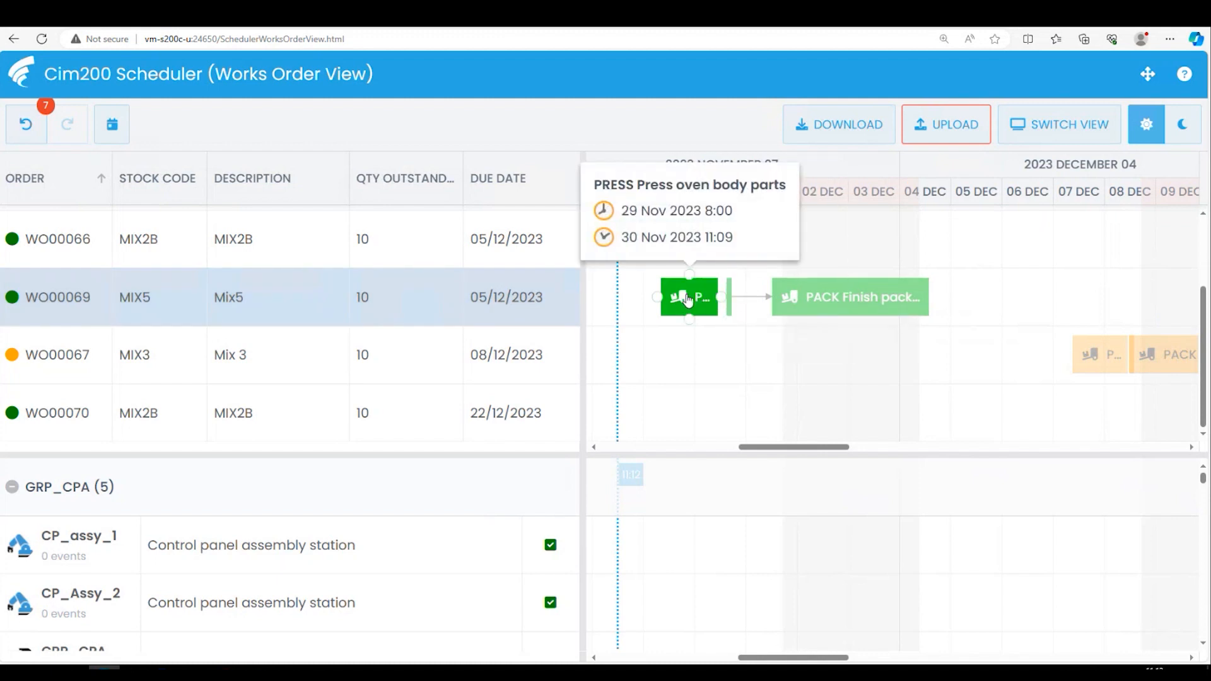
- Check the start and finish times of the press and Finish packing operations on the MIX5 works order
left_click_drag(663, 297, 693, 298)
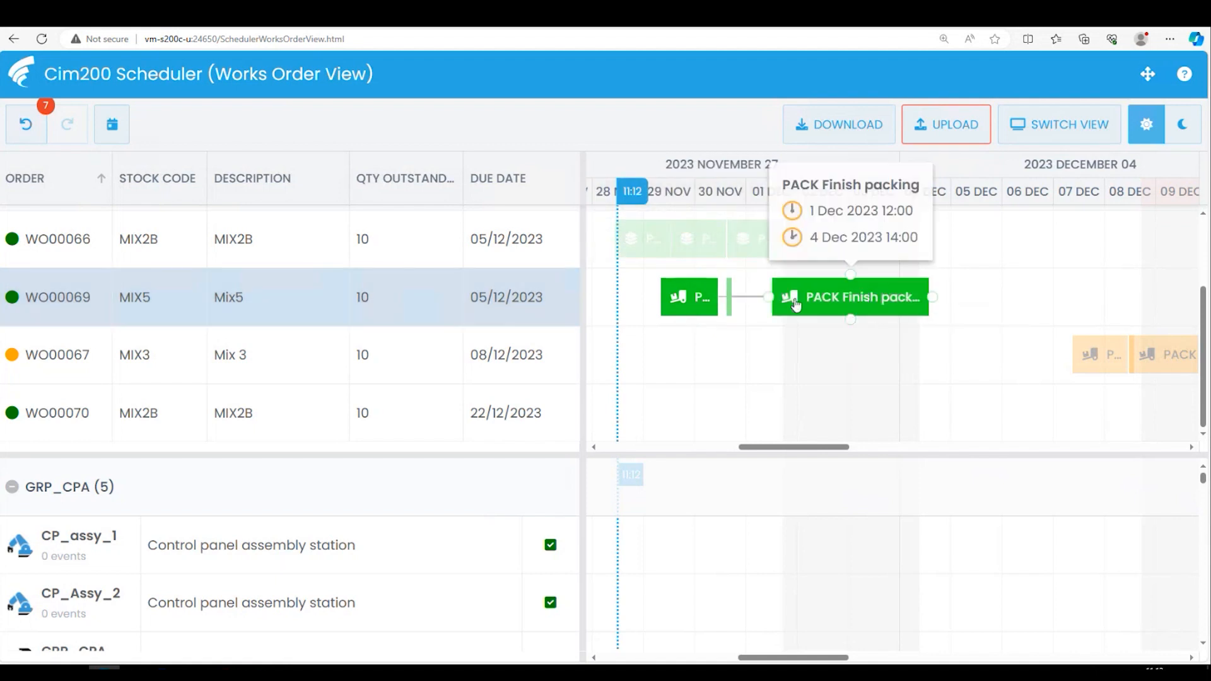
left_click_drag(773, 301, 928, 306)
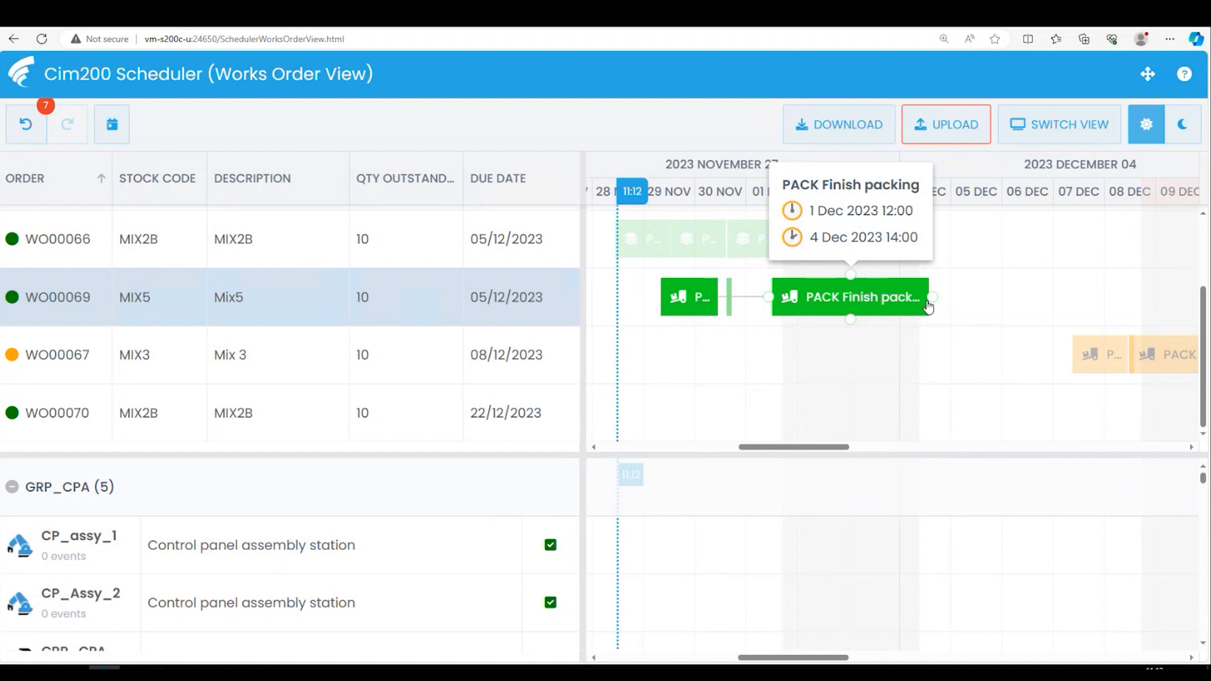
left_click_drag(929, 306, 844, 451)
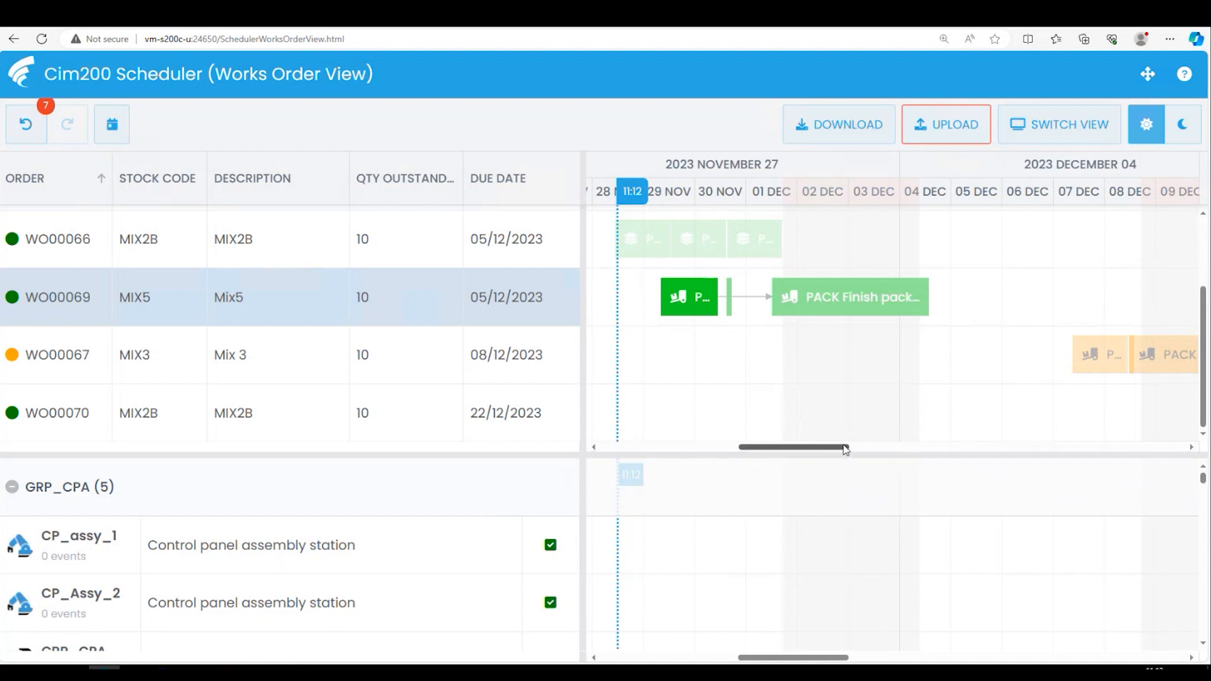
- Reschedule the press operation of the MIX3 works order to start on 29 November 2023
left_click_drag(845, 450, 860, 448)
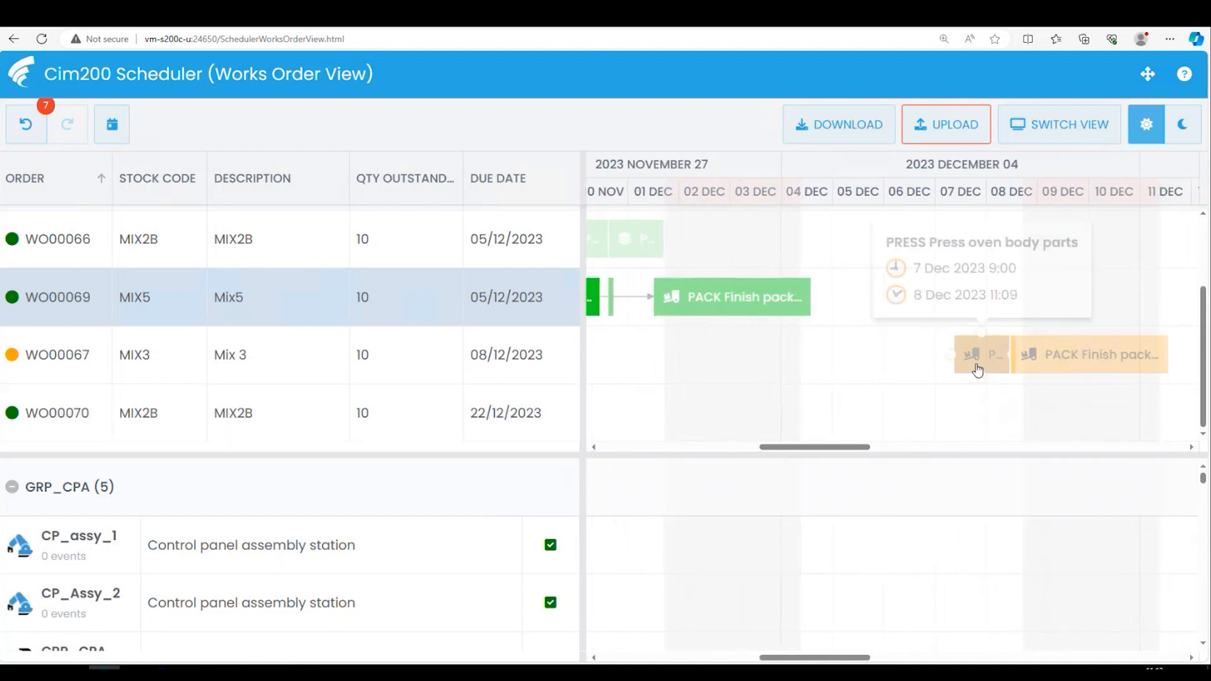
left_click(978, 369)
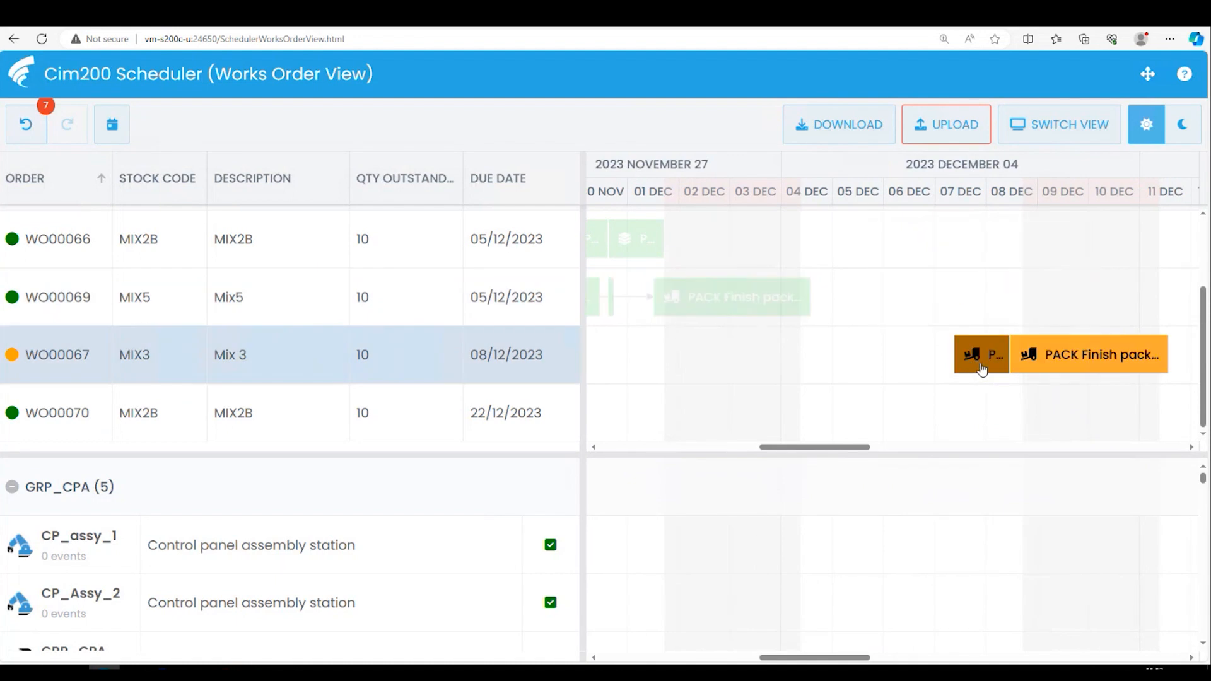
left_click_drag(1138, 359, 726, 336)
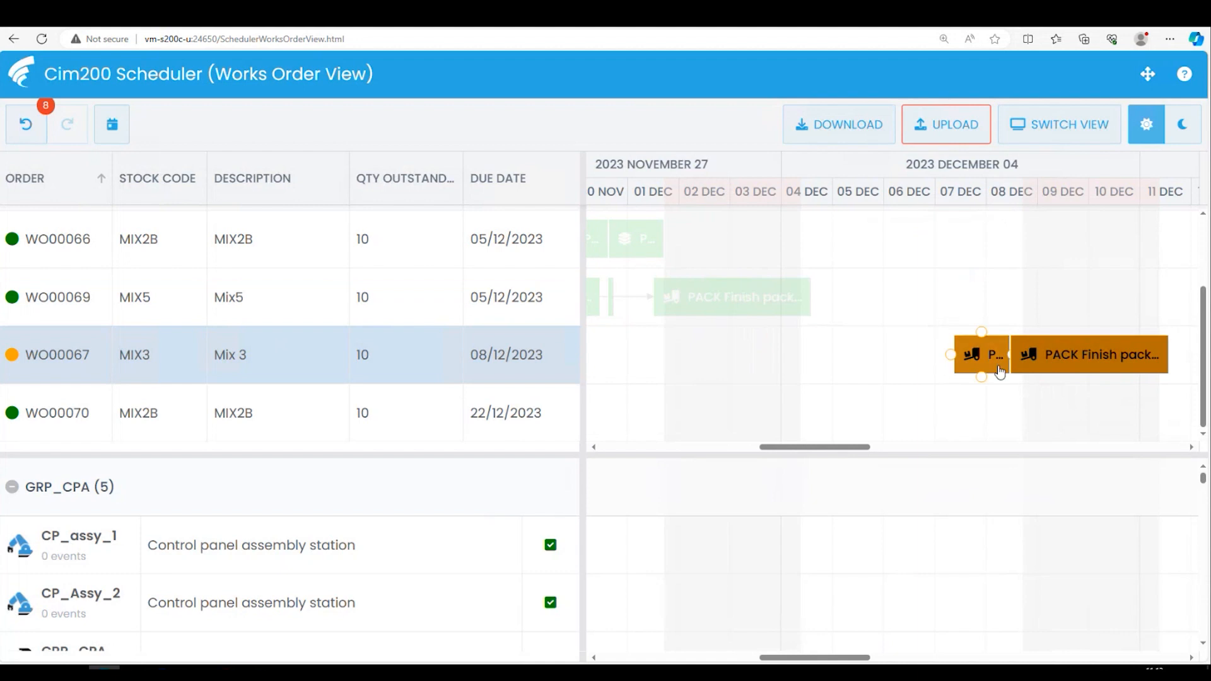
left_click_drag(862, 446, 833, 446)
left_click_drag(1180, 352, 719, 352)
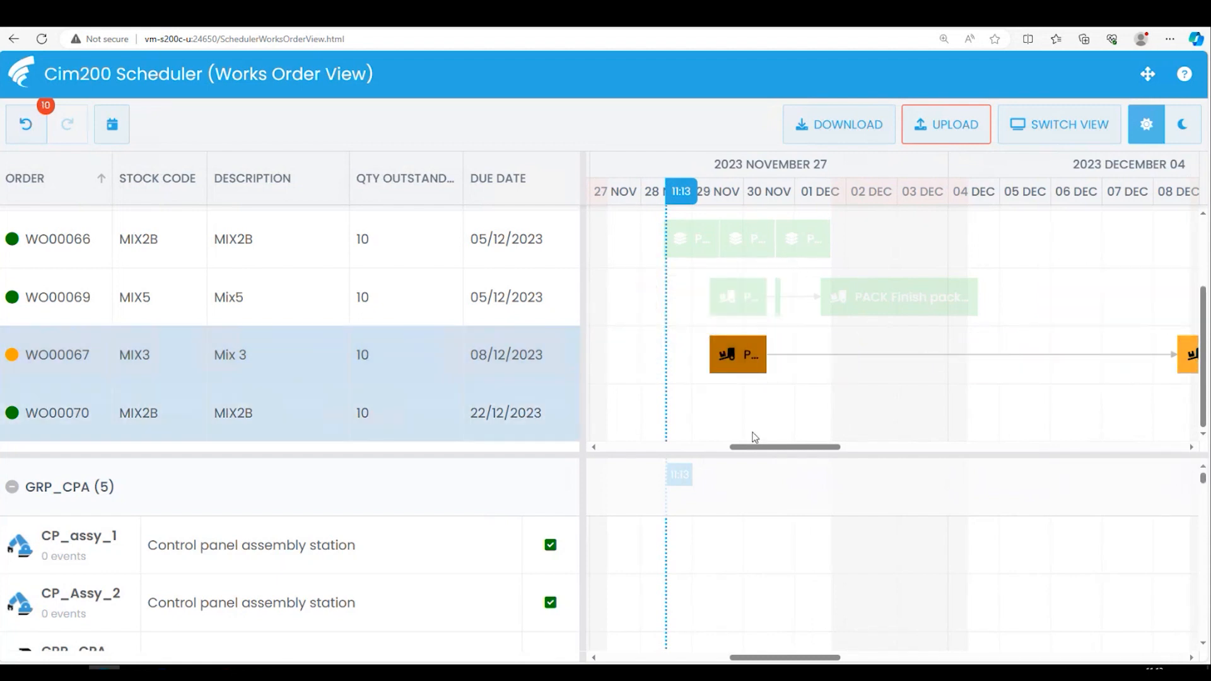
- Move the short middle operation of the MIX3 works order to 1 December 2023 and its last operation to 4 December 2023
left_click_drag(785, 446, 872, 446)
mouse_move(801, 355)
left_mouse_down()
mouse_move(550, 347)
mouse_move(746, 369)
left_mouse_up()
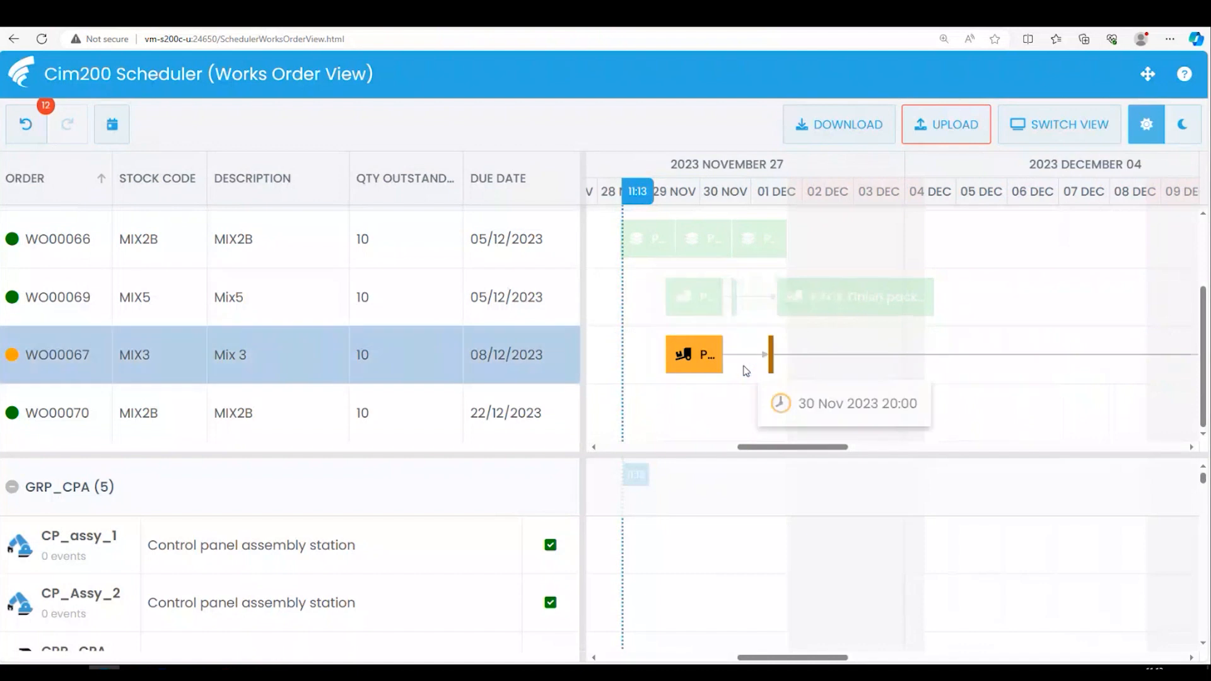
left_click(871, 449)
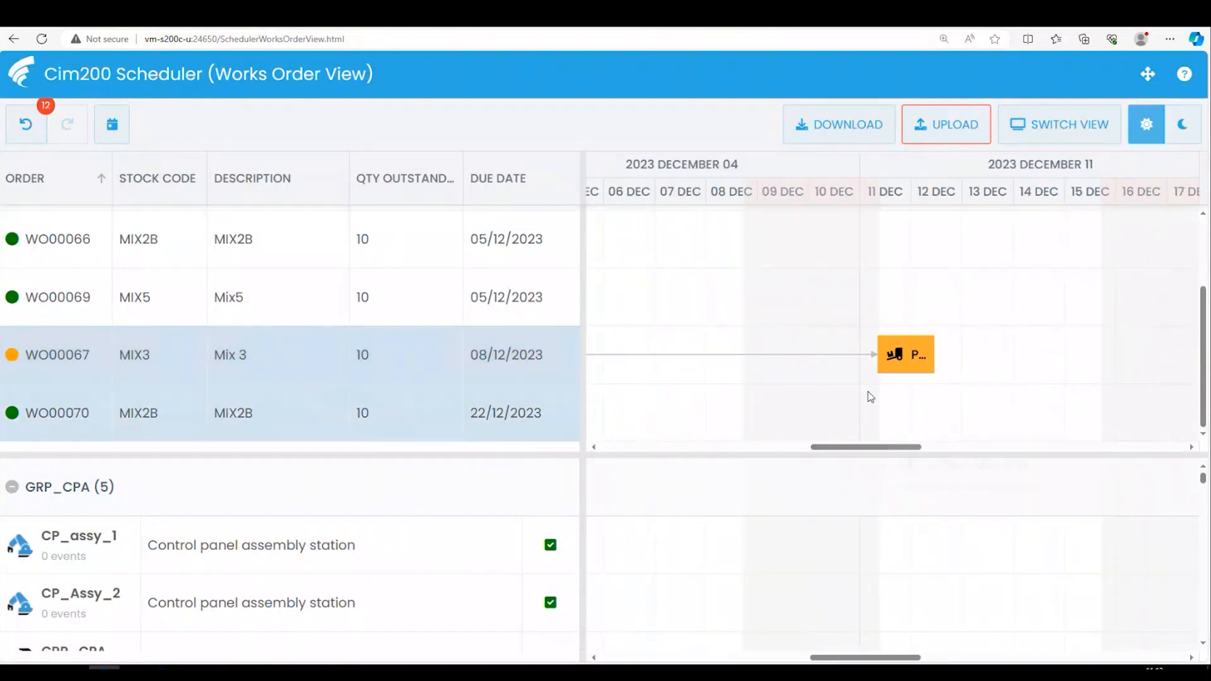
left_click_drag(890, 354, 810, 356)
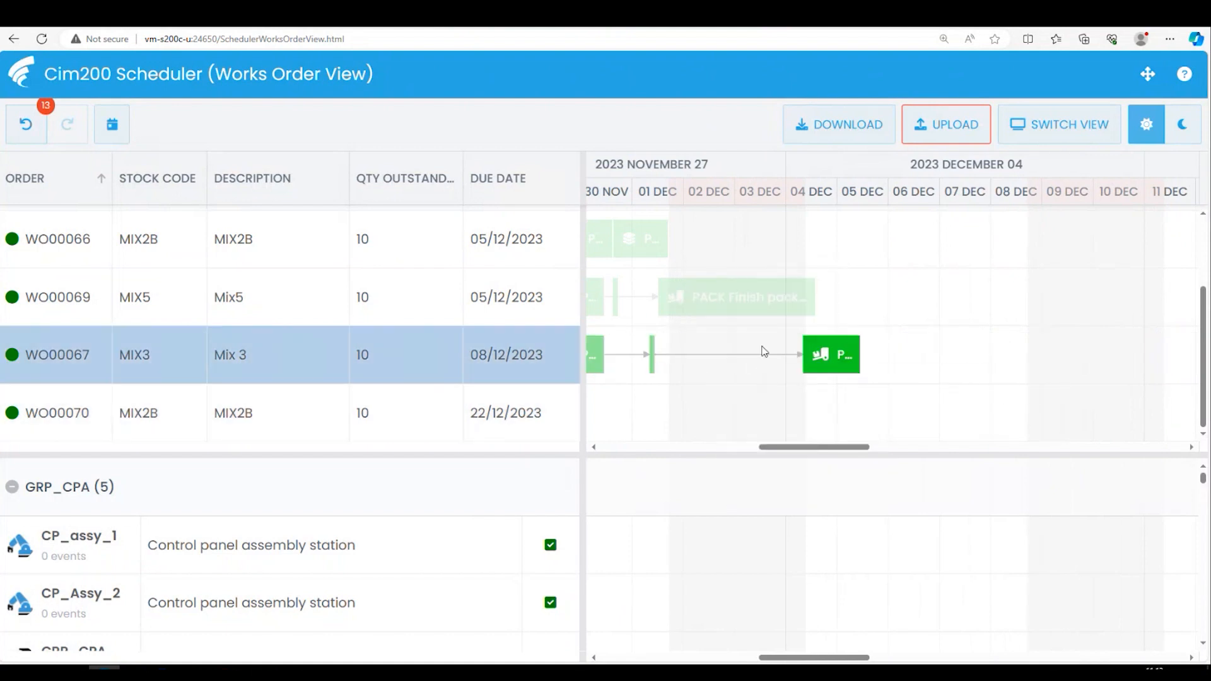
- Review the works orders list and the rescheduled operations in the weeks of 27 November and 4 December 2023
left_click_drag(813, 447, 779, 448)
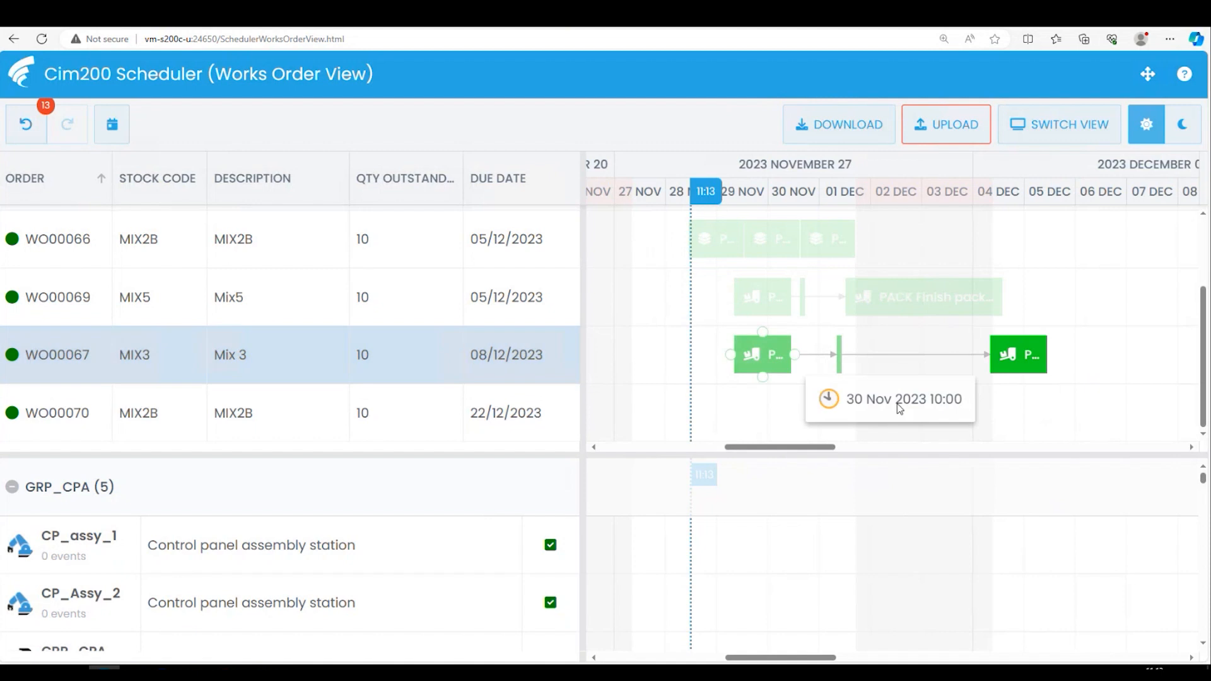
scroll(1205, 386, "up", 2)
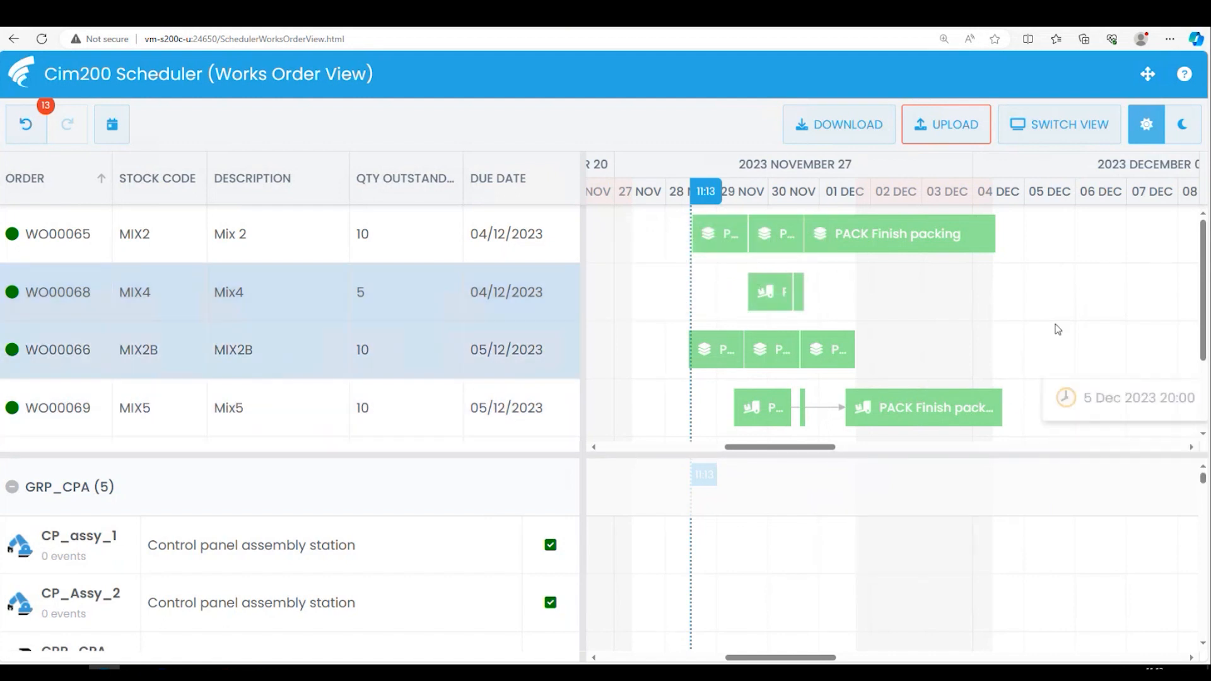
left_click_drag(1206, 328, 1198, 303)
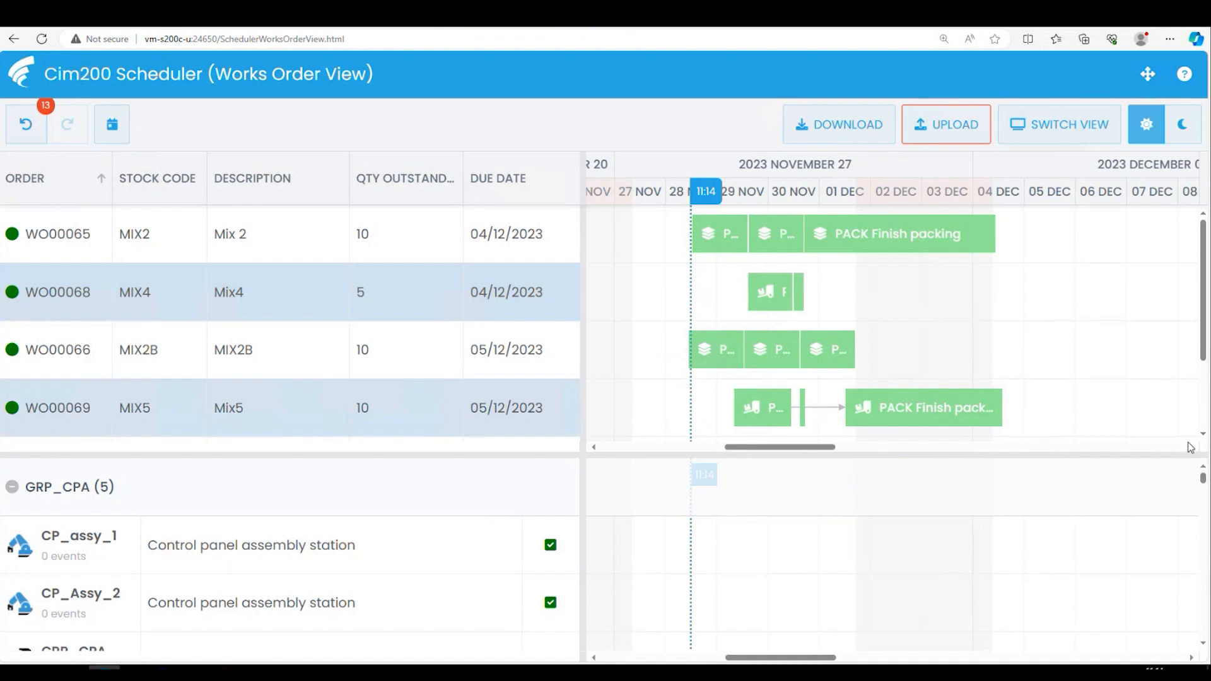
scroll(1203, 480, "down", 1)
scroll(1202, 475, "up", 1)
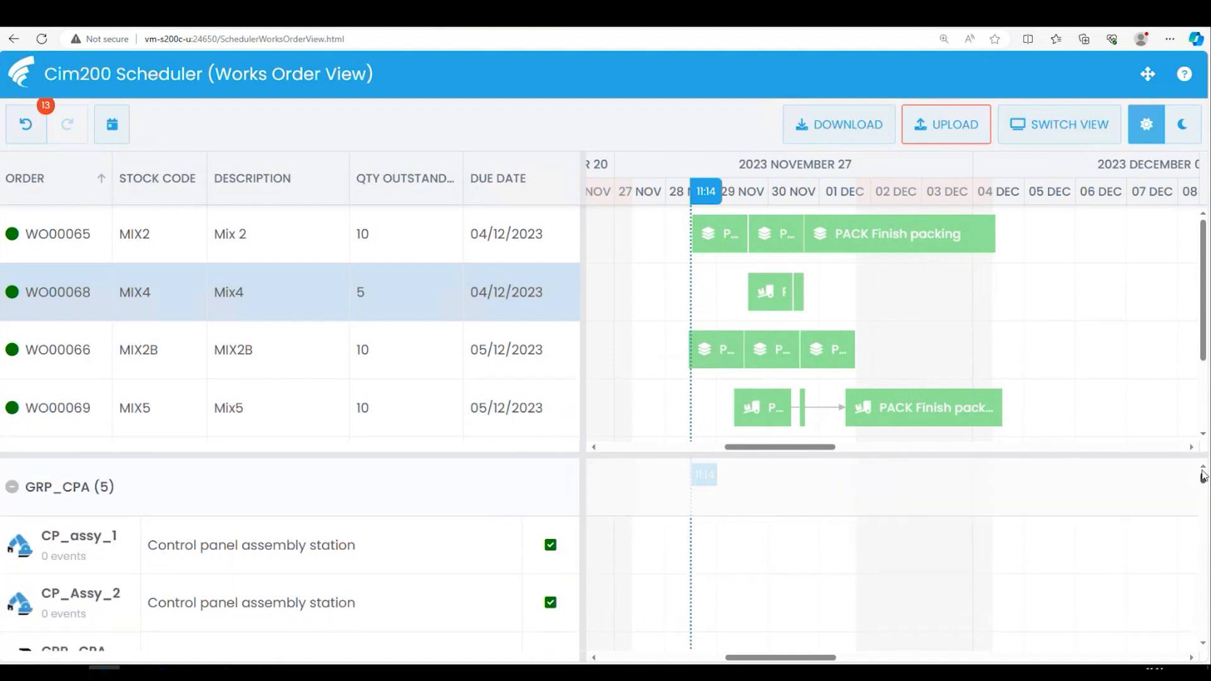
- Collapse the resource groups ahead of GRP_PACK, including GRP_CPA, GRP_DA, GRP_OA and GRP_OW, and bring up the GRP_PACK resources
left_click(12, 487)
left_click(10, 550)
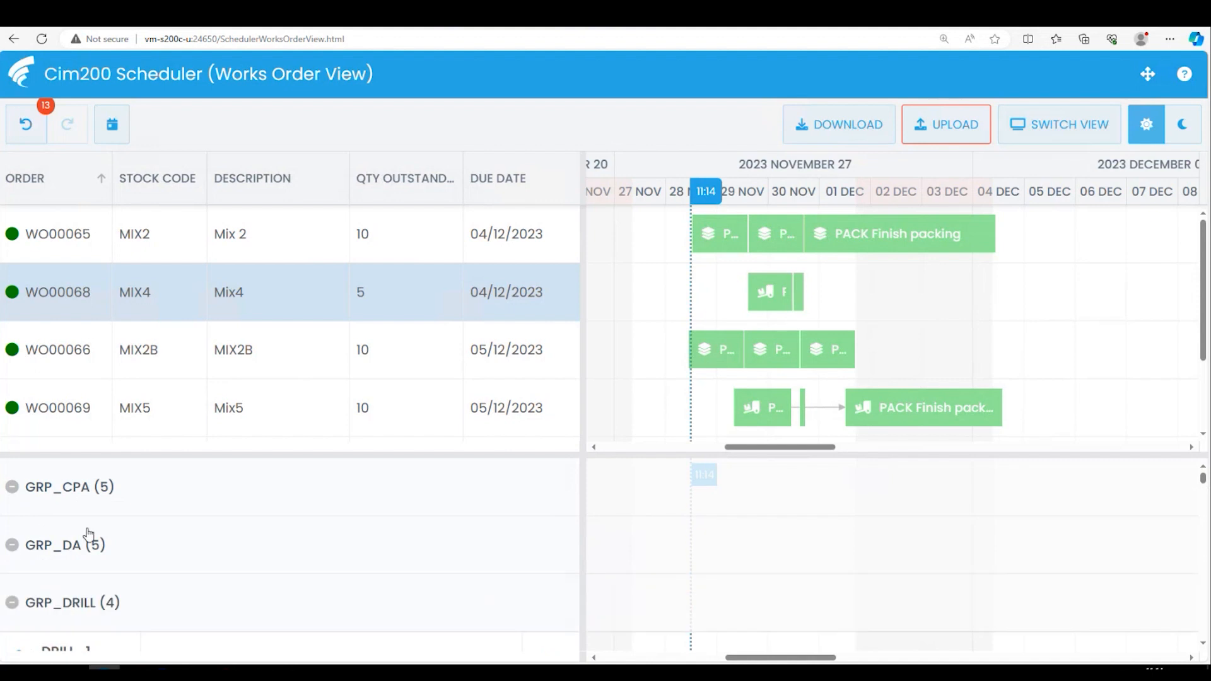
scroll(38, 530, "down", 1)
left_click(22, 528)
scroll(163, 521, "down", 1)
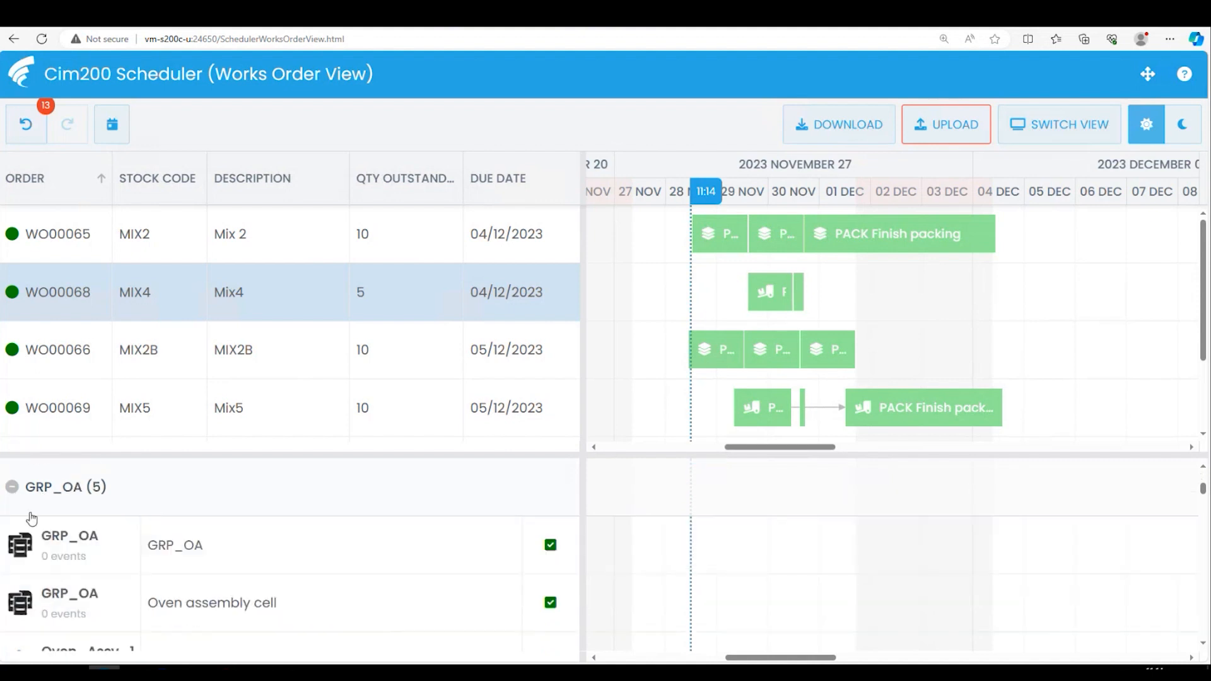
left_click(12, 487)
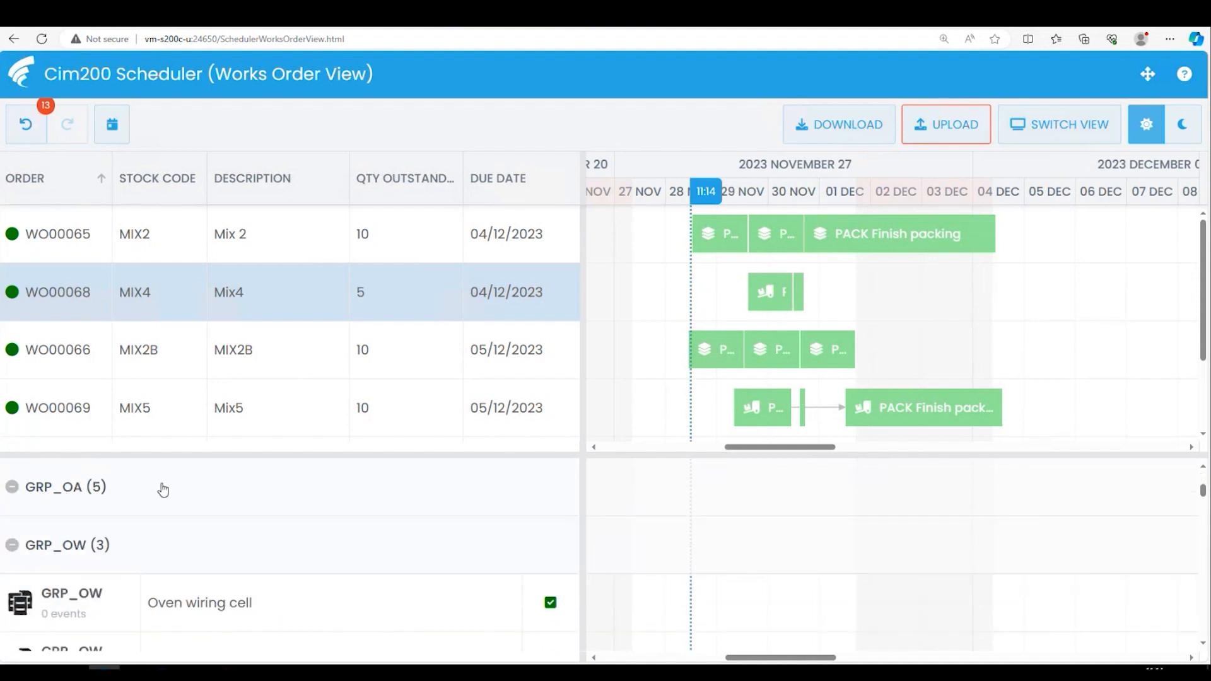
scroll(162, 490, "down", 1)
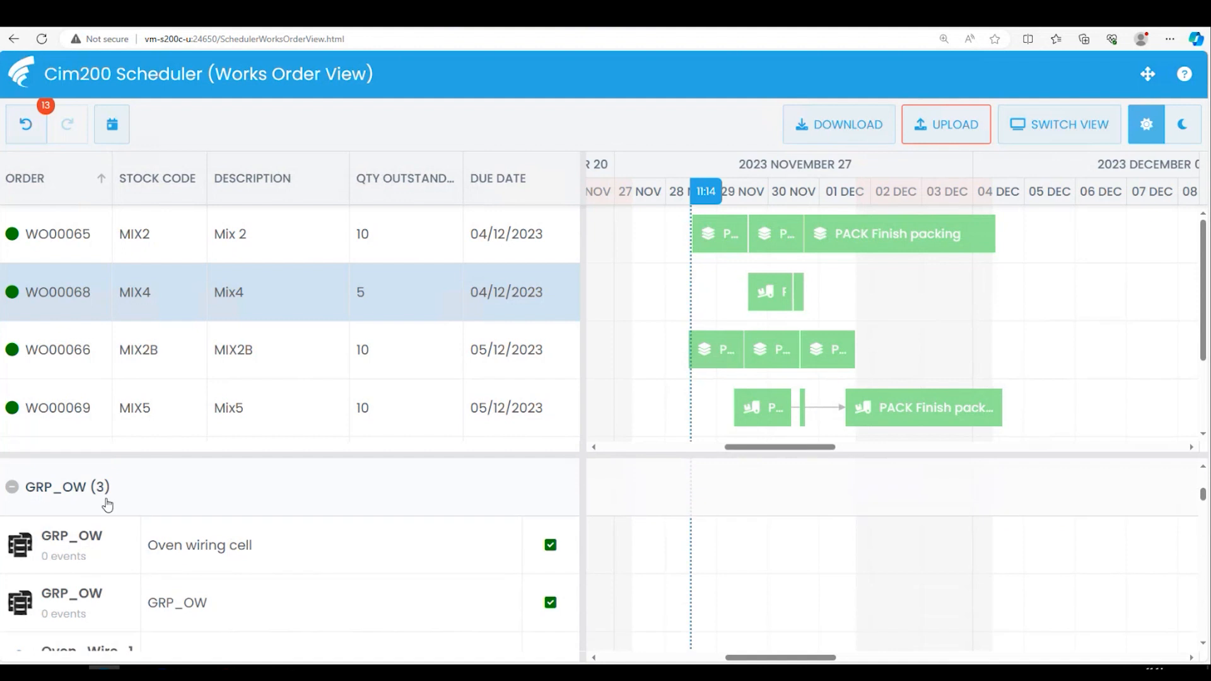
left_click(13, 487)
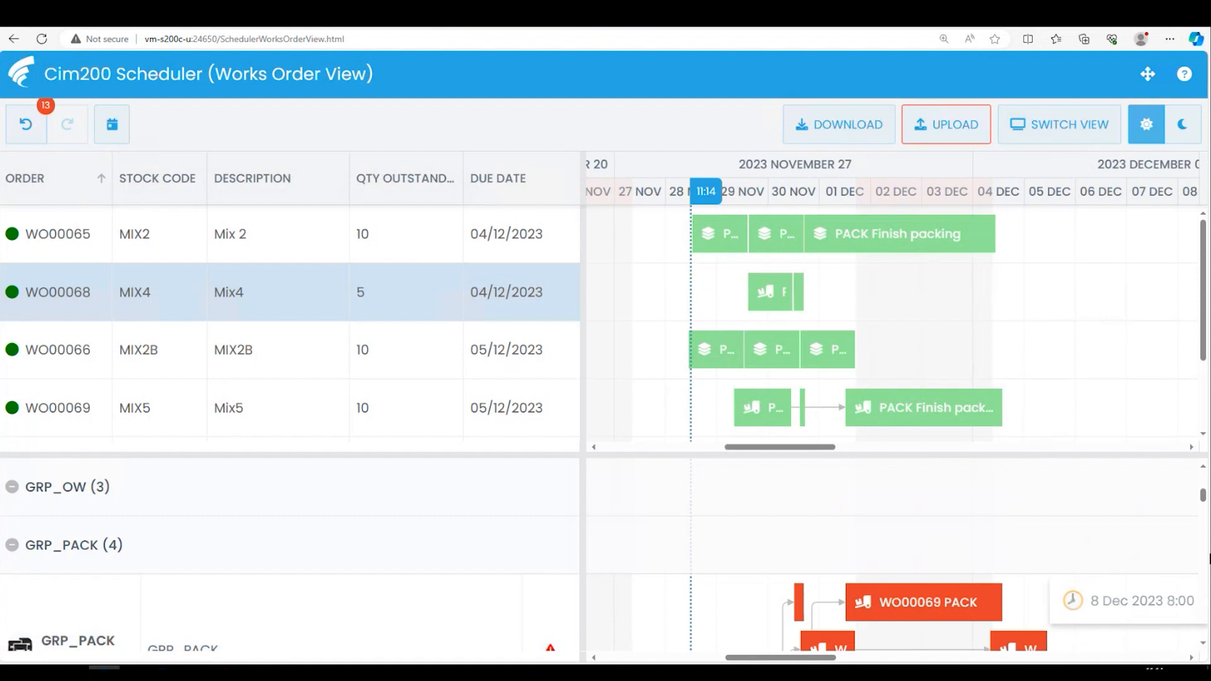
left_click_drag(1202, 503, 1203, 501)
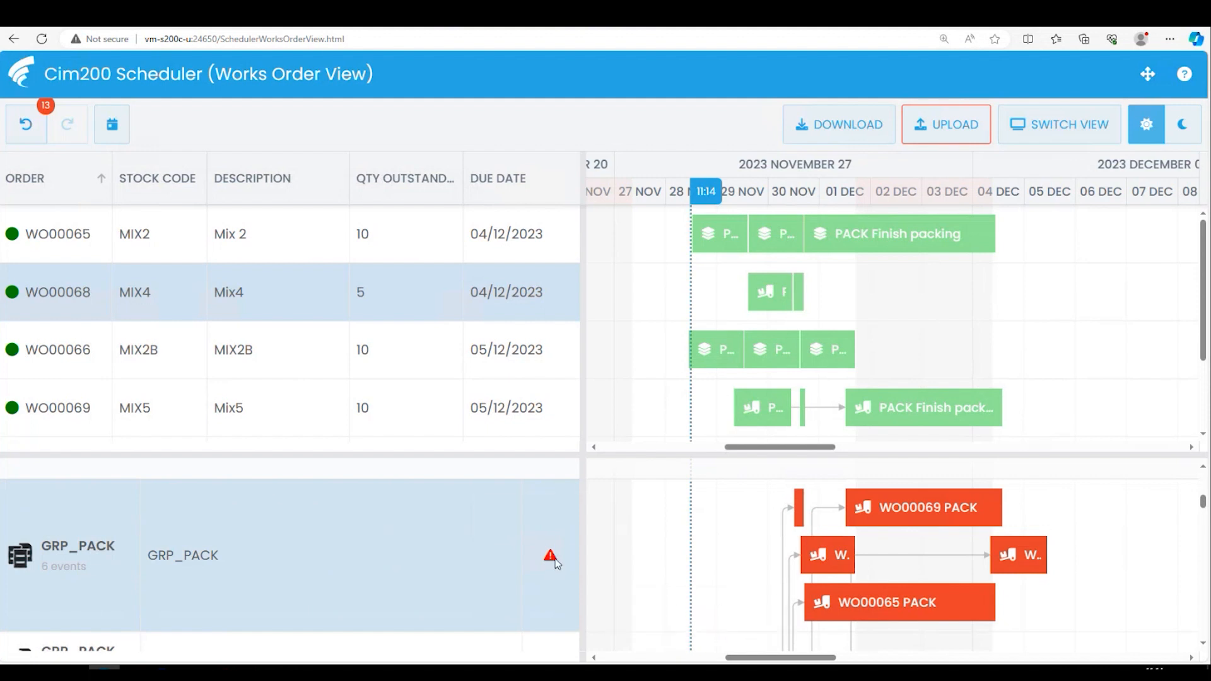
- Examine the warning on the GRP_PACK resource and the packing operations scheduled on it
mouse_move(554, 562)
left_click(838, 560)
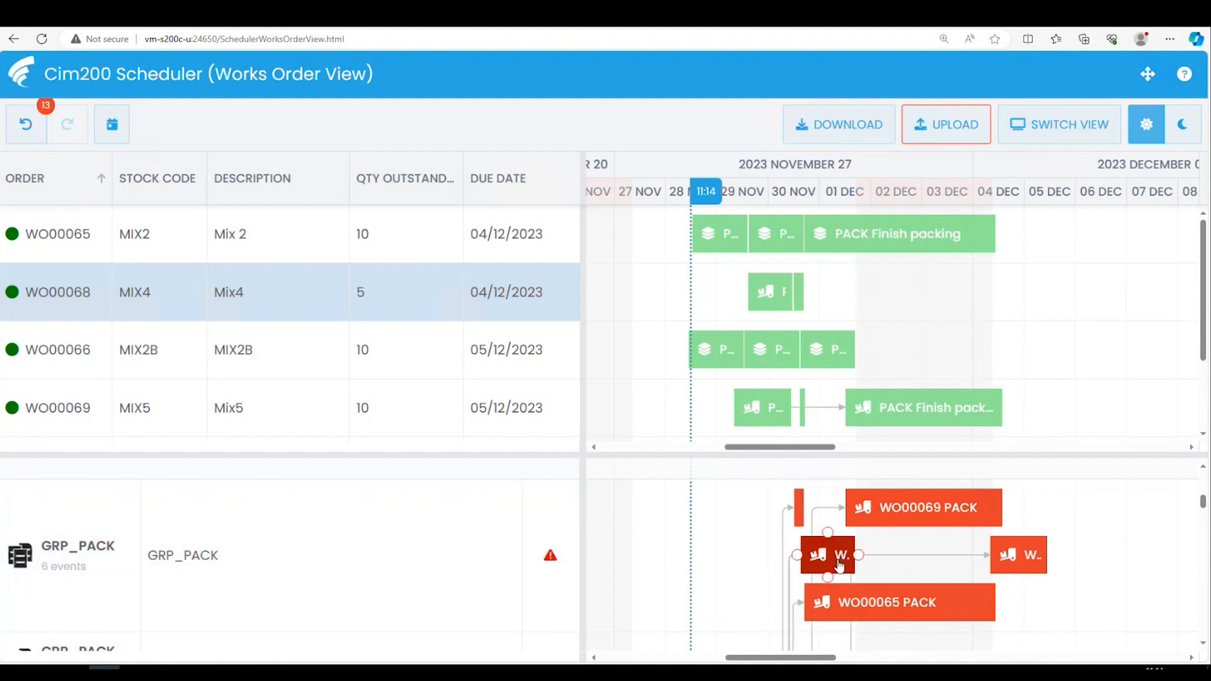
left_click(540, 568)
mouse_move(550, 559)
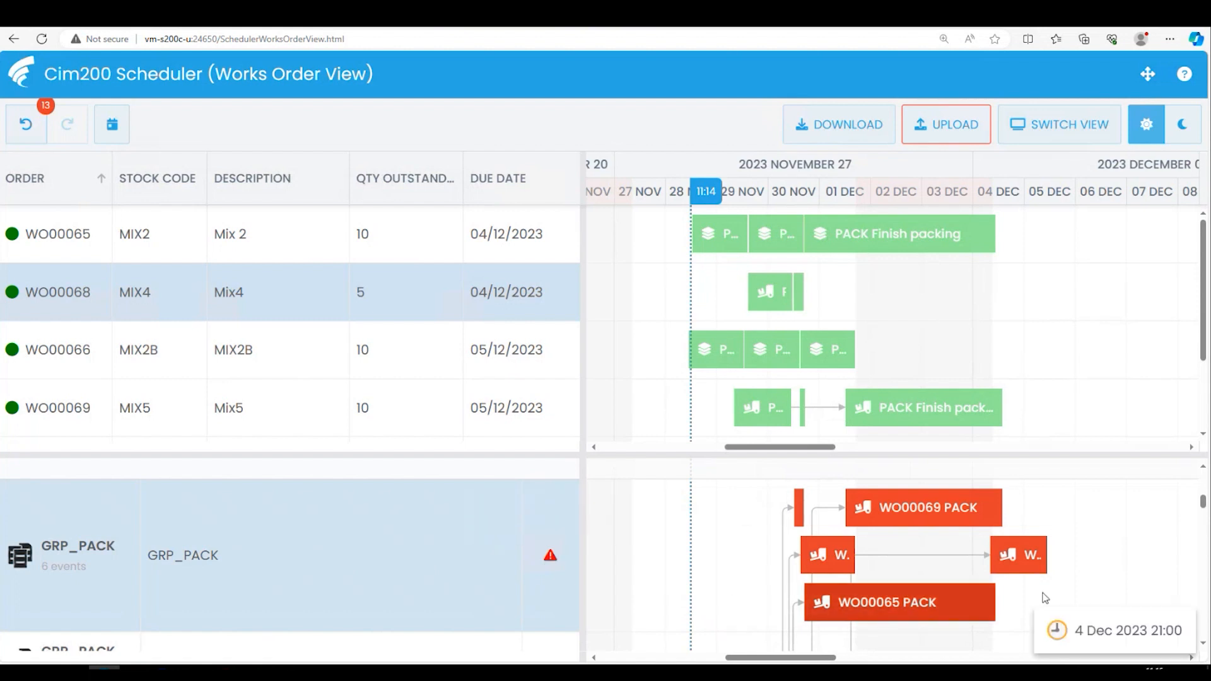
scroll(566, 578, "up", 1)
scroll(566, 578, "down", 4)
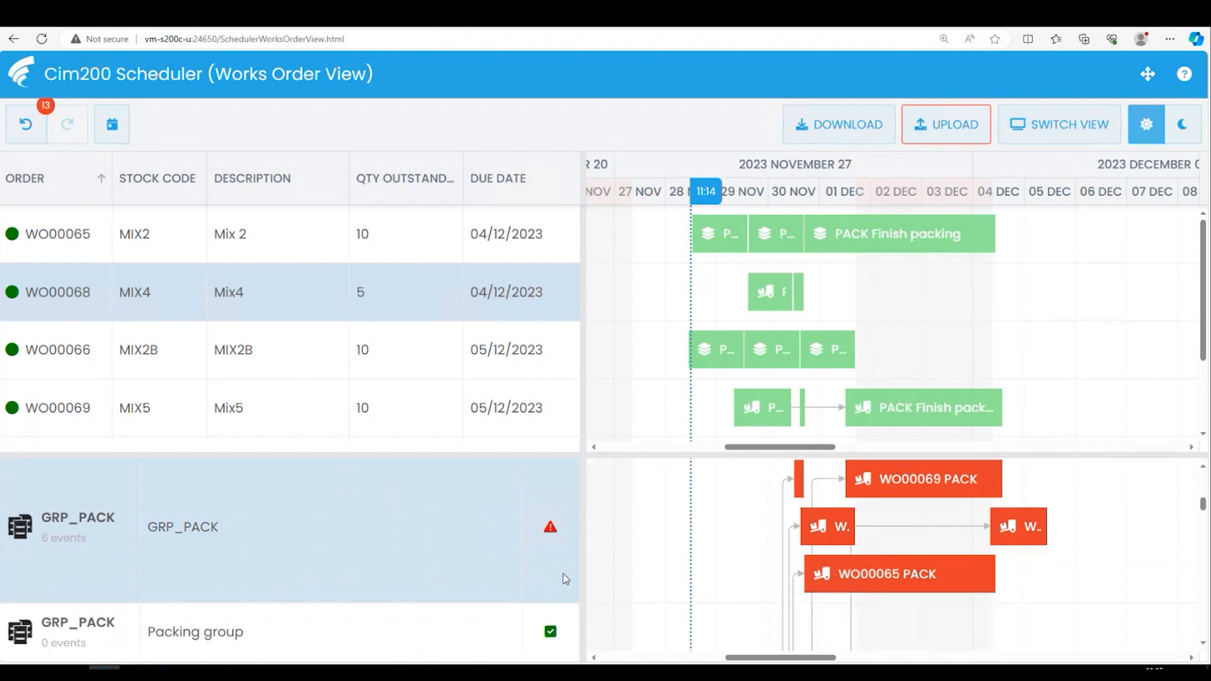
- Compare the GRP_PACK load with the Packing group, Packing station 1 and Packing station 2 resources
scroll(565, 580, "down", 2)
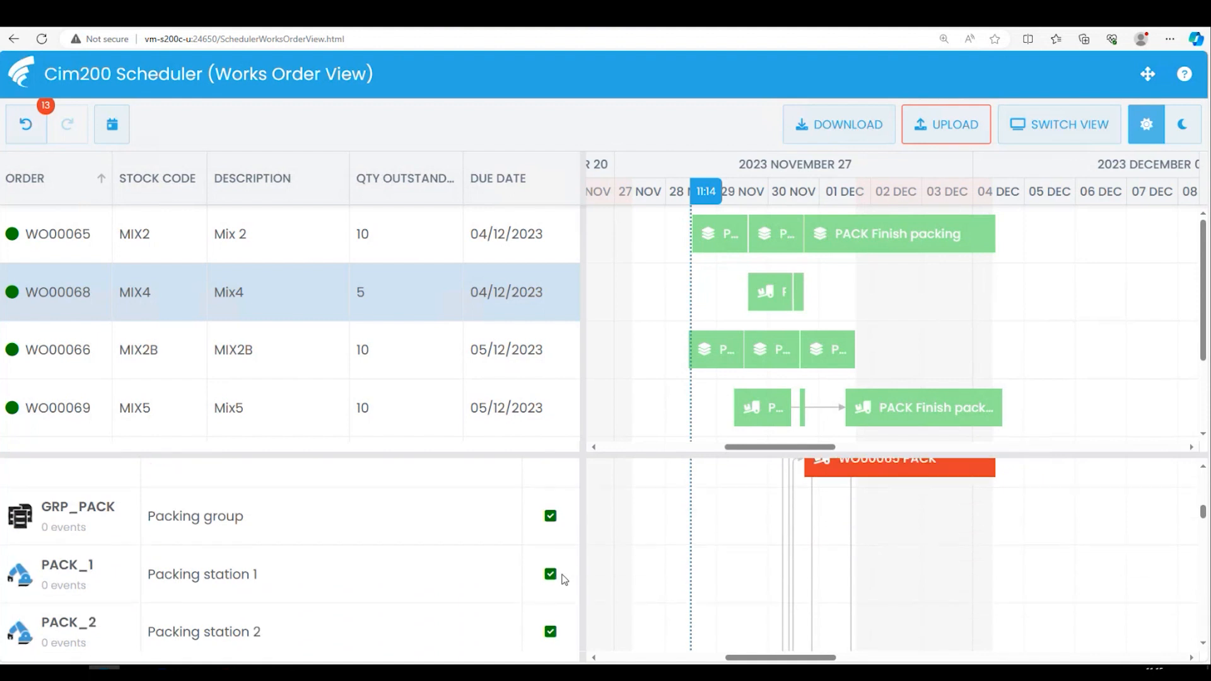
scroll(565, 579, "up", 4)
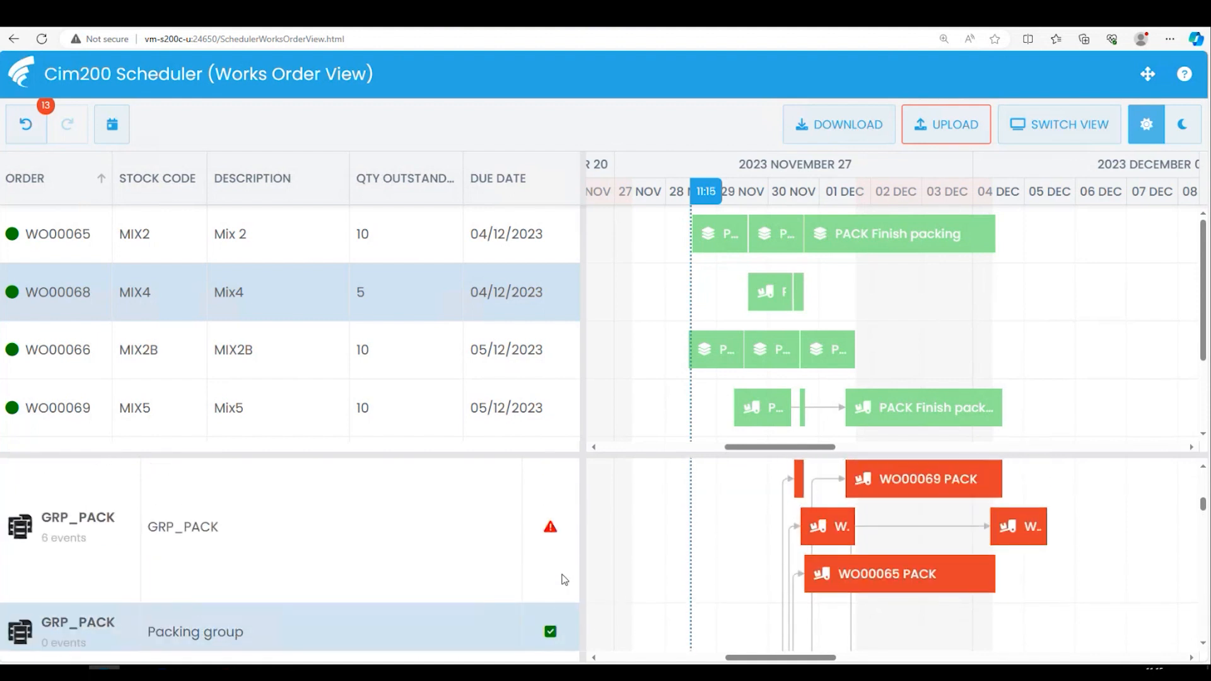
scroll(471, 562, "up", 1)
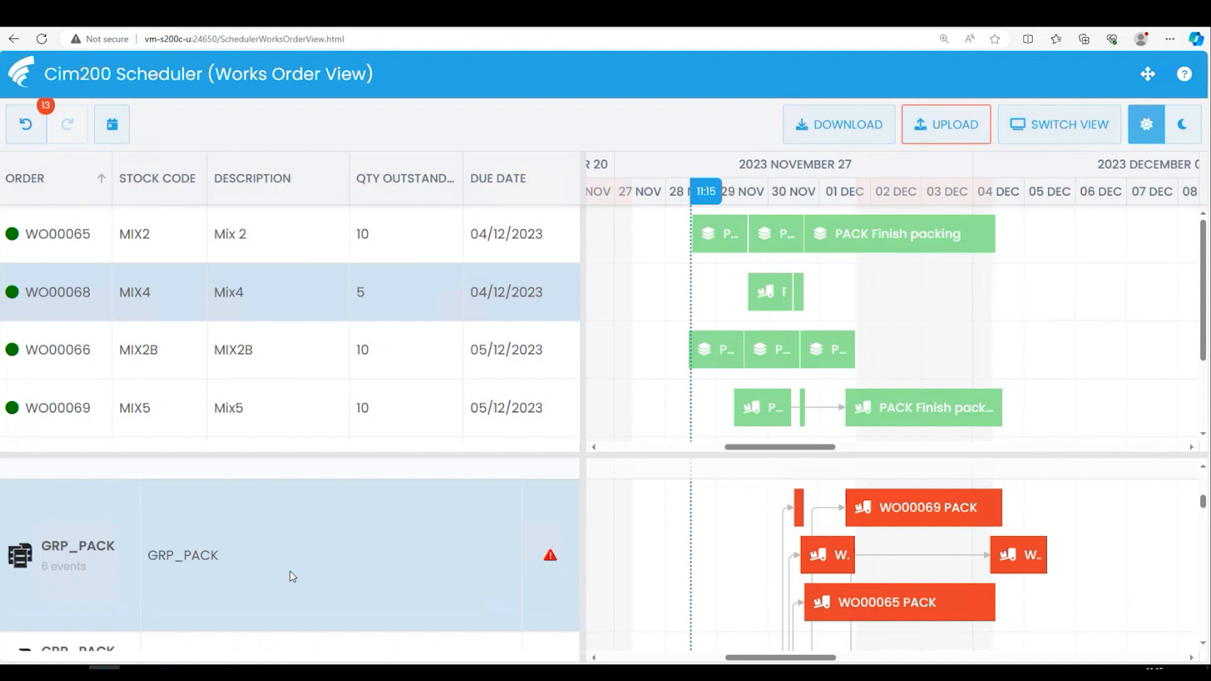
scroll(292, 576, "down", 3)
scroll(293, 575, "up", 2)
left_click(115, 540)
scroll(327, 571, "down", 3)
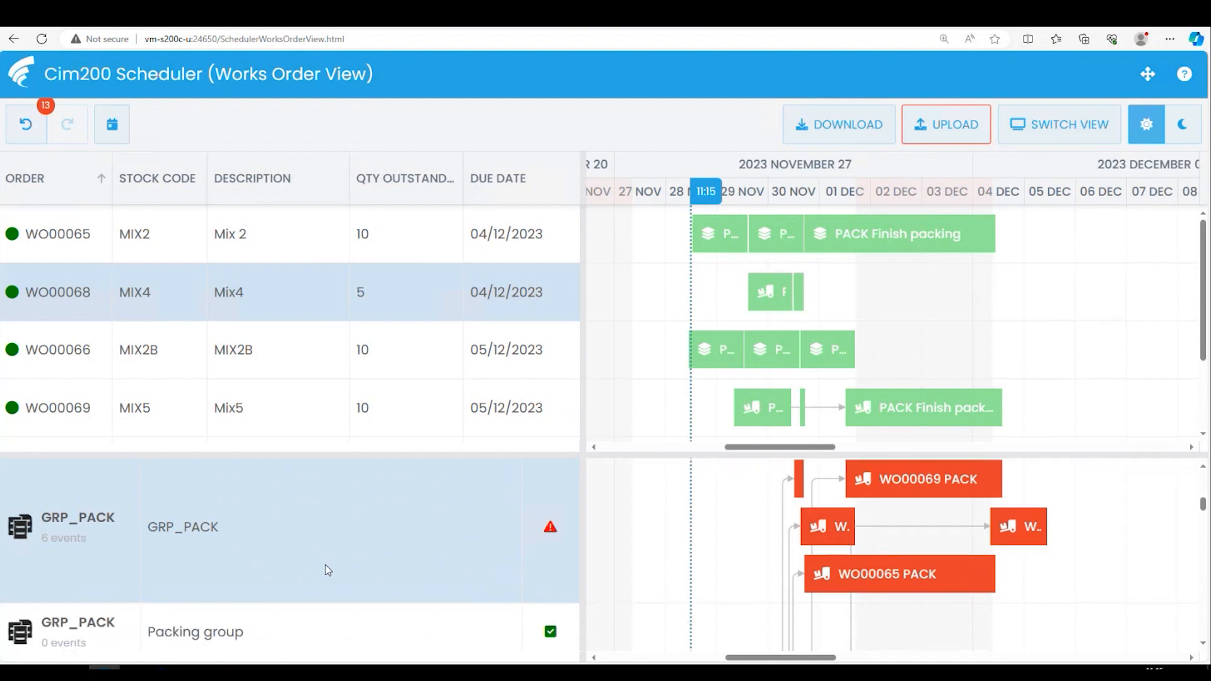
- Try the MIX2 packing operation on a brake press resource, and reassign it from GRP_PACK to the Packing group resource
left_click_drag(829, 526, 818, 593)
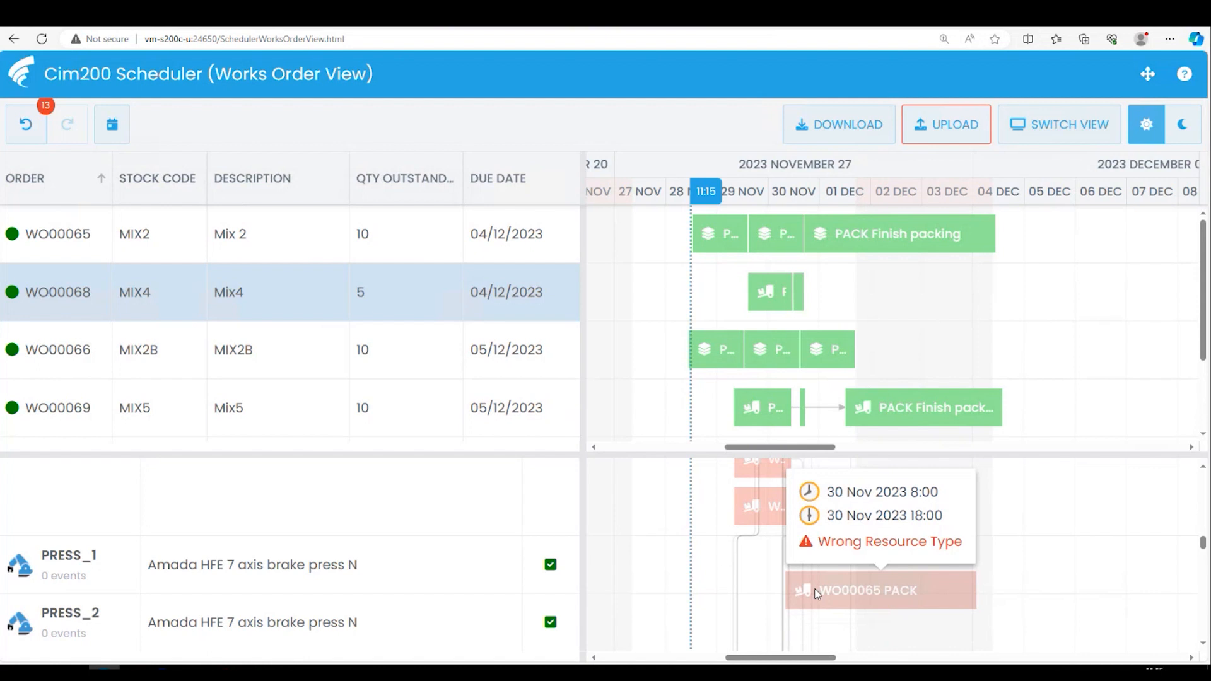
left_click_drag(817, 593, 809, 584)
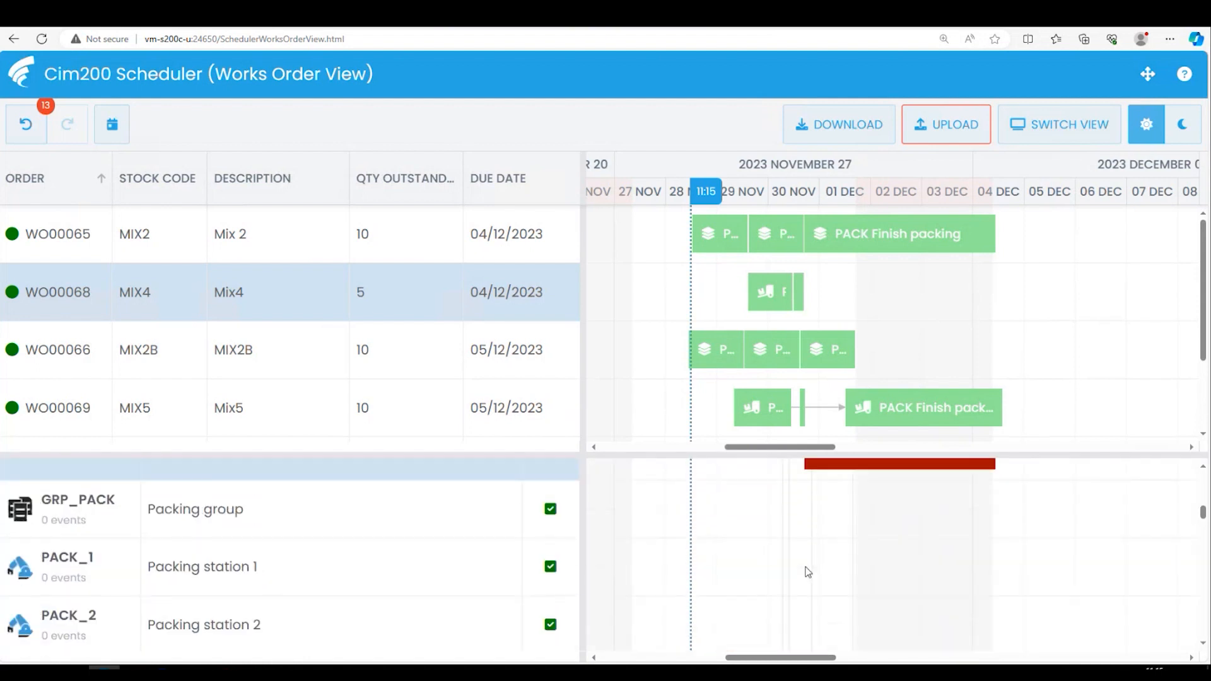
left_click_drag(833, 509, 827, 539)
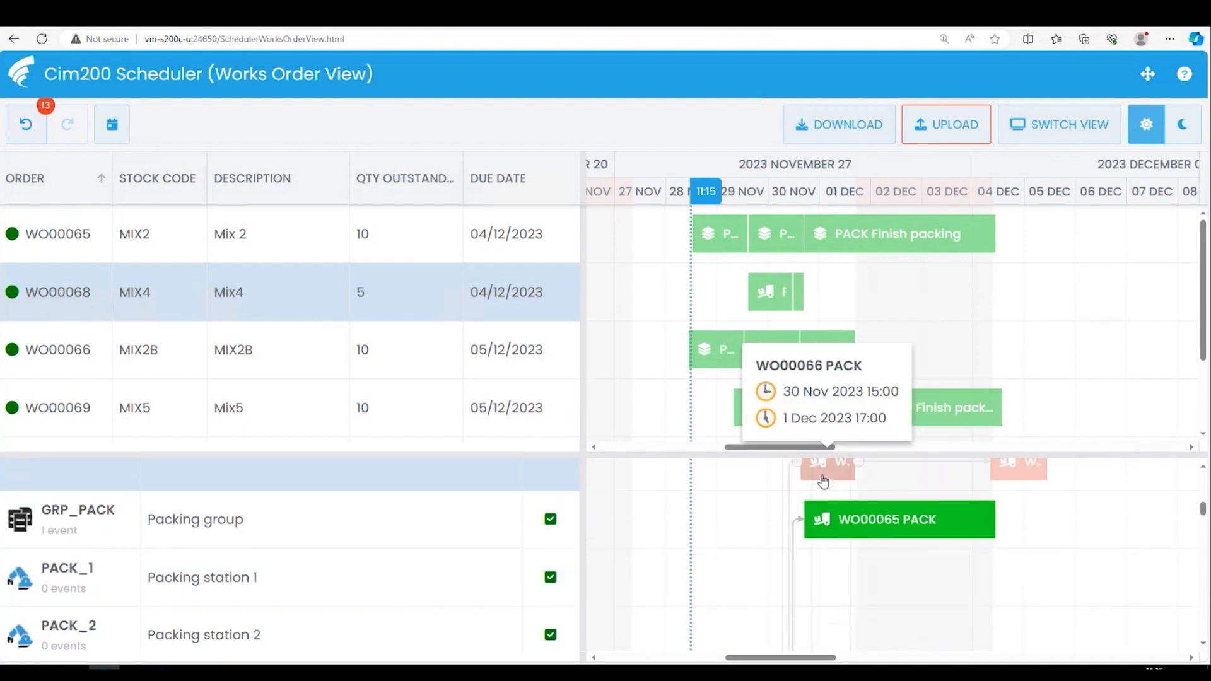
- Reassign the packing operations of the MIX2B order due 5 December and the MIX5 order to Packing station 1, MIX5 on 4 December 2023
left_click_drag(823, 483, 820, 576)
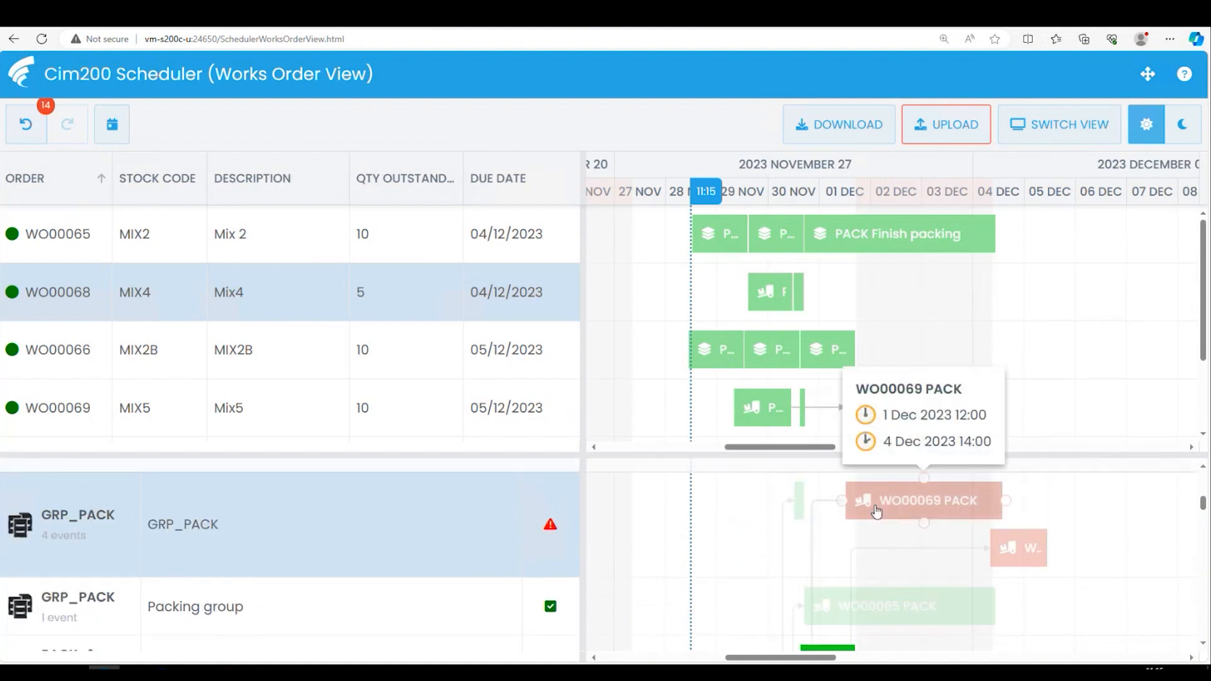
left_click_drag(877, 511, 756, 520)
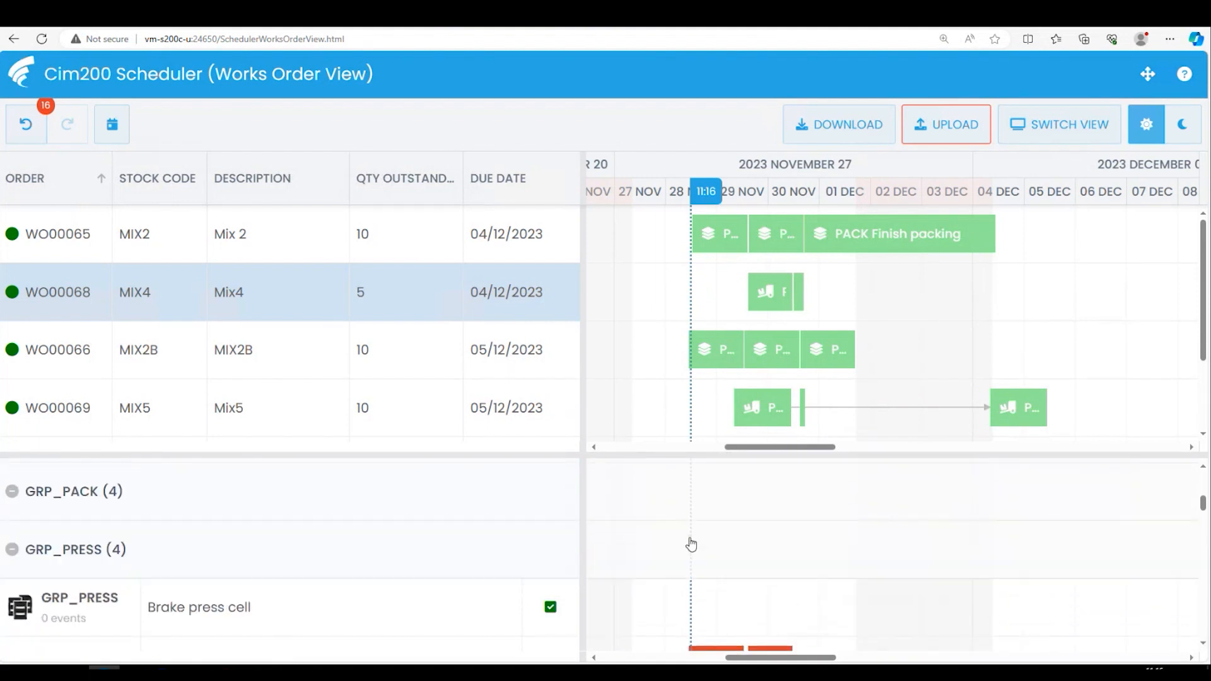
- Expand the GRP_PACK resource group and check the operations on its resources and on the GRP_PRESS group
left_click(12, 549)
left_click(11, 550)
left_click(12, 491)
scroll(645, 560, "up", 1)
scroll(644, 559, "down", 3)
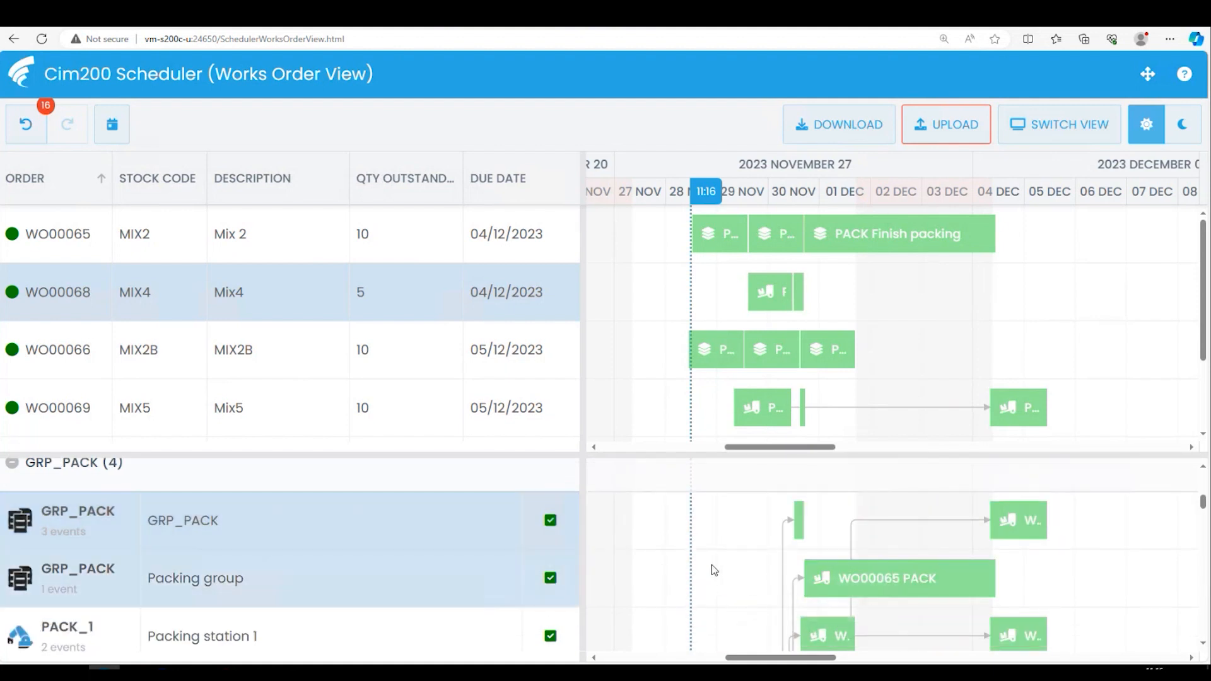
scroll(714, 571, "down", 1)
scroll(715, 571, "down", 4)
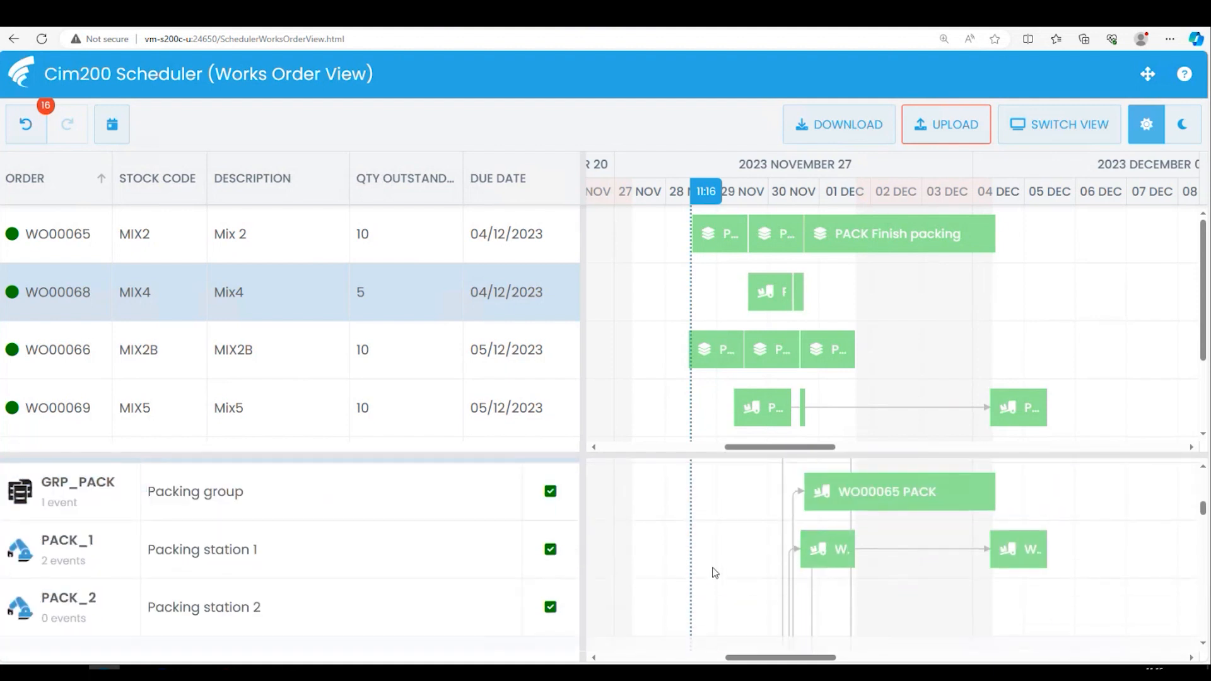
scroll(717, 574, "down", 4)
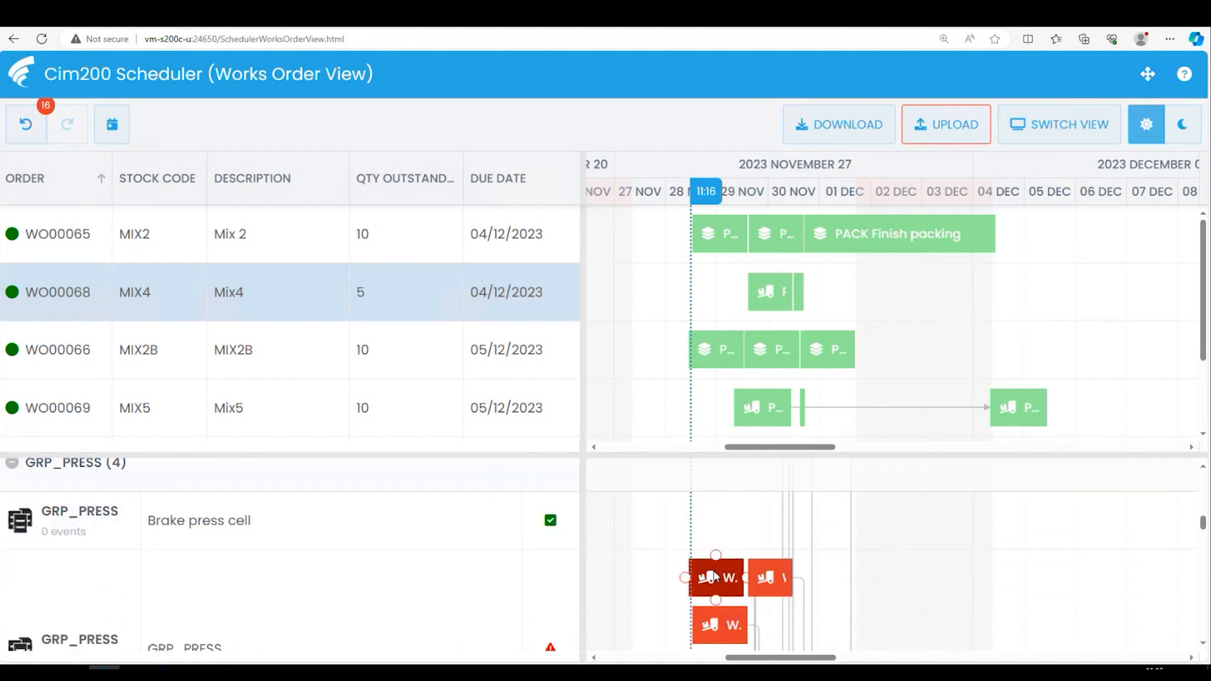
- Reassign three overlapping GRP_PRESS operations to the brake presses PRESS_1 and PRESS_2, with the MIX2 one starting on 28 November
scroll(716, 576, "down", 2)
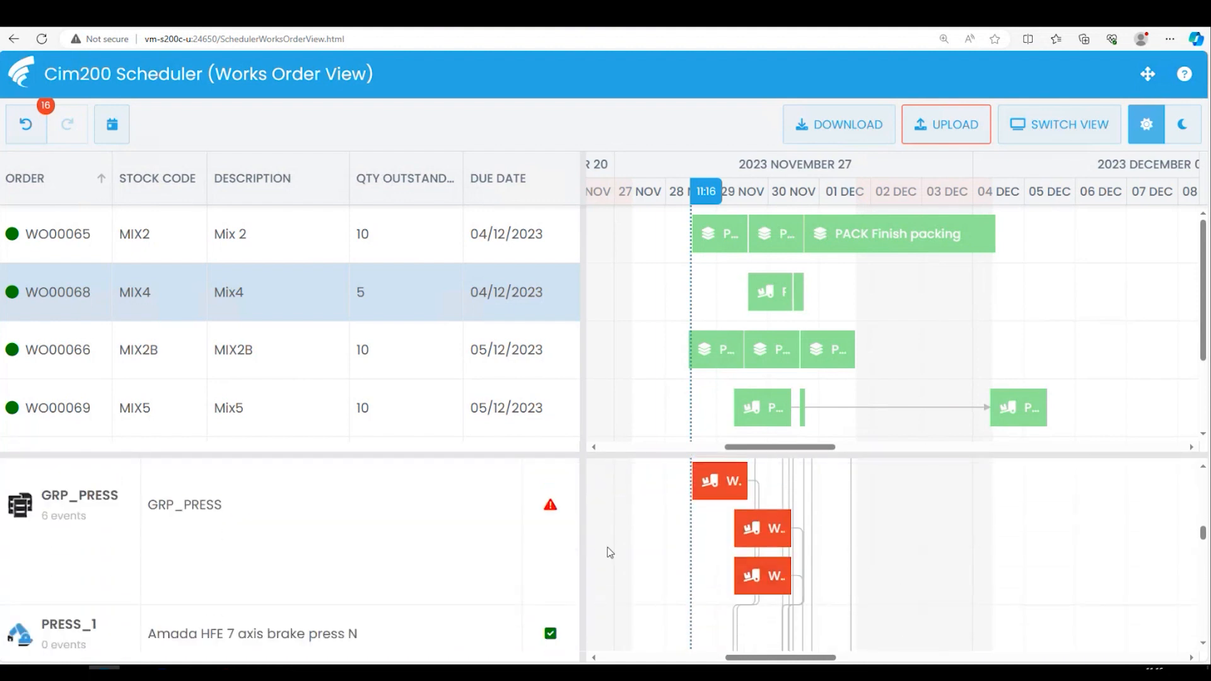
mouse_move(759, 589)
left_click_drag(759, 590, 751, 634)
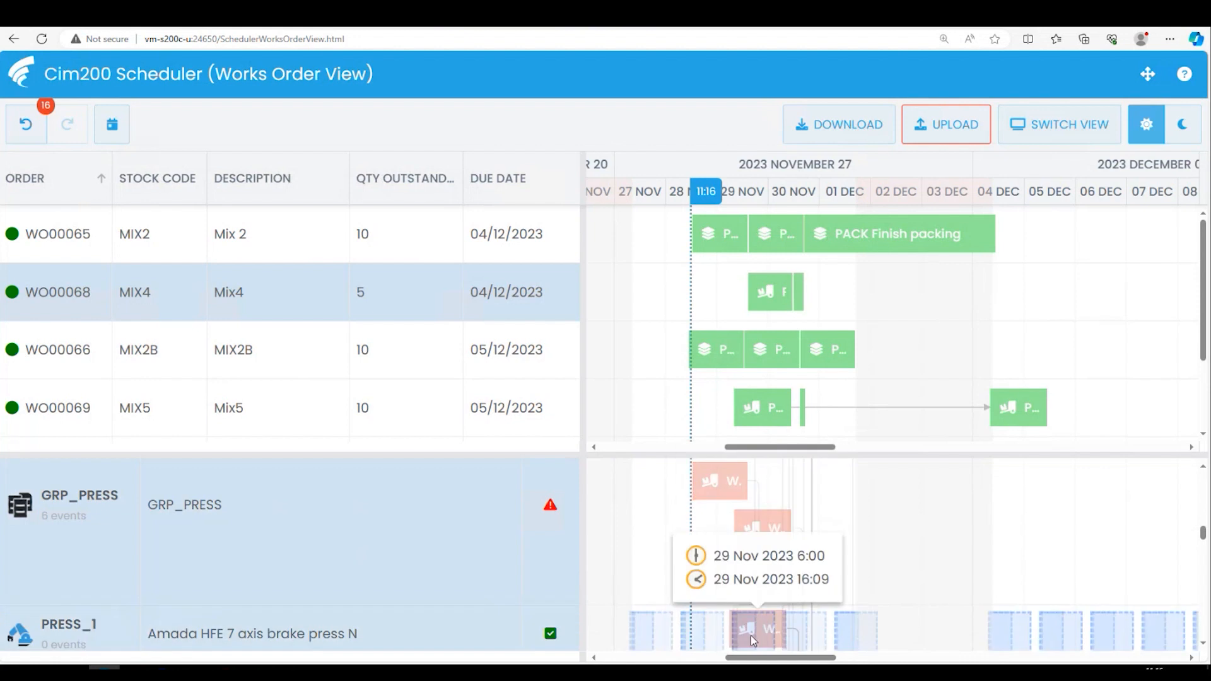
left_click_drag(750, 540, 755, 568)
left_click_drag(756, 612, 712, 533)
scroll(758, 561, "up", 2)
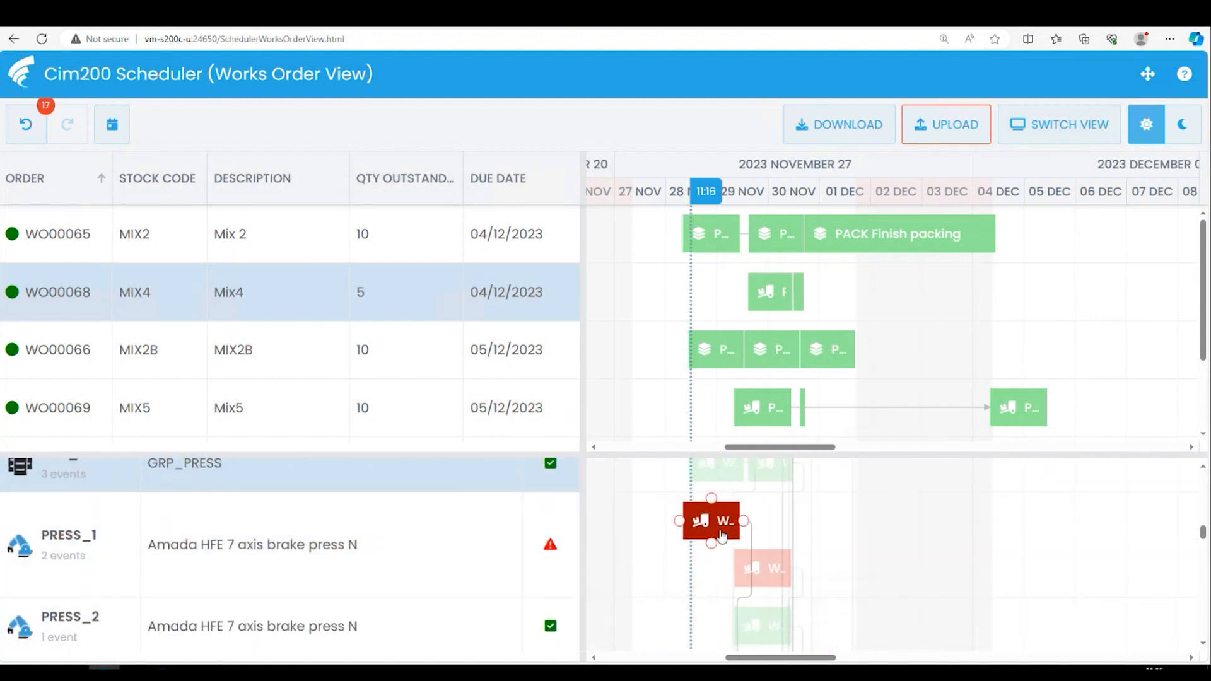
- Separate the overlapping PRESS_1 operations by delaying the MIX5 one, and reassign the MIX4 press operation to PRESS_2
double_click(776, 571)
left_click_drag(776, 571, 817, 624)
scroll(767, 523, "up", 1)
scroll(723, 515, "up", 2)
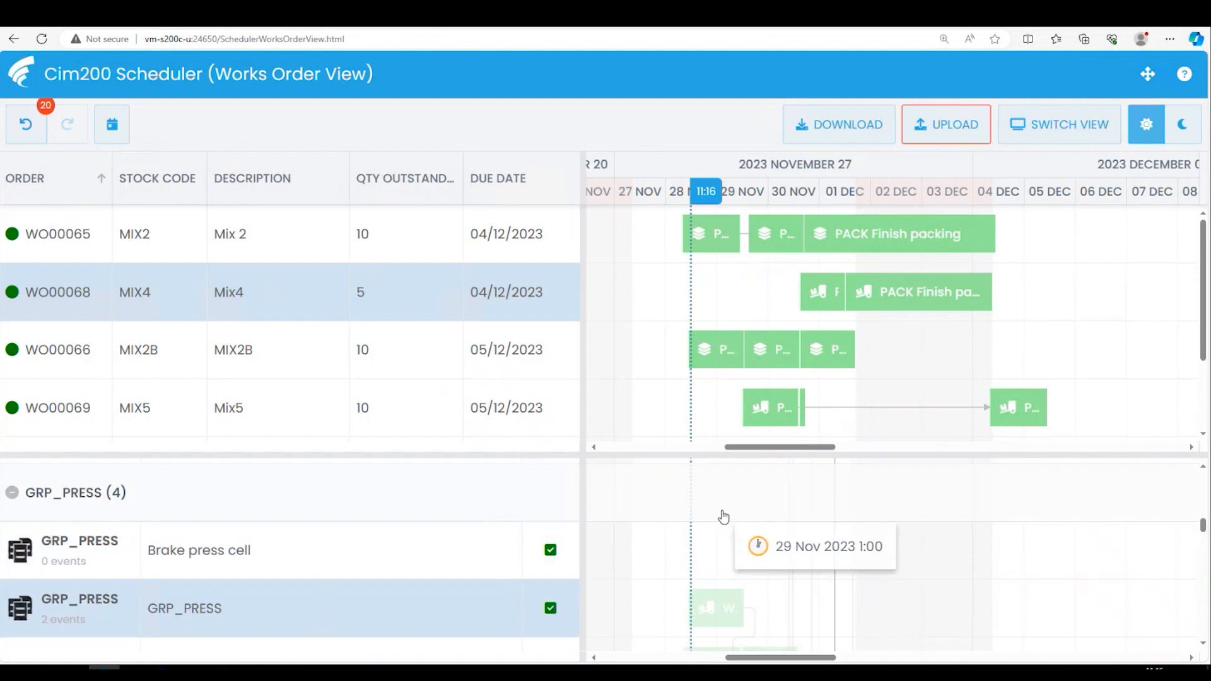
scroll(729, 550, "down", 1)
scroll(732, 552, "down", 4)
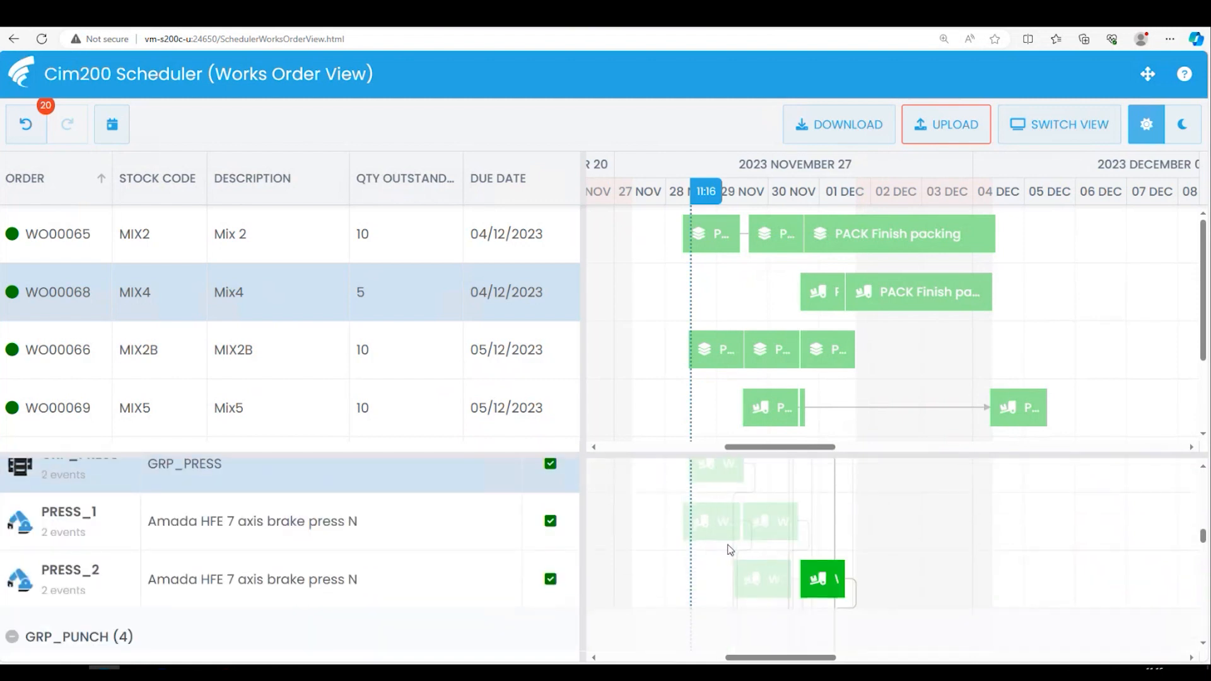
- Reassign the MIX2 punch operation from GRP_PUNCH to the Punch press cell on 29 November and the short MIX5 operation to PUNCH_1
scroll(735, 558, "down", 2)
left_click_drag(769, 514, 752, 606)
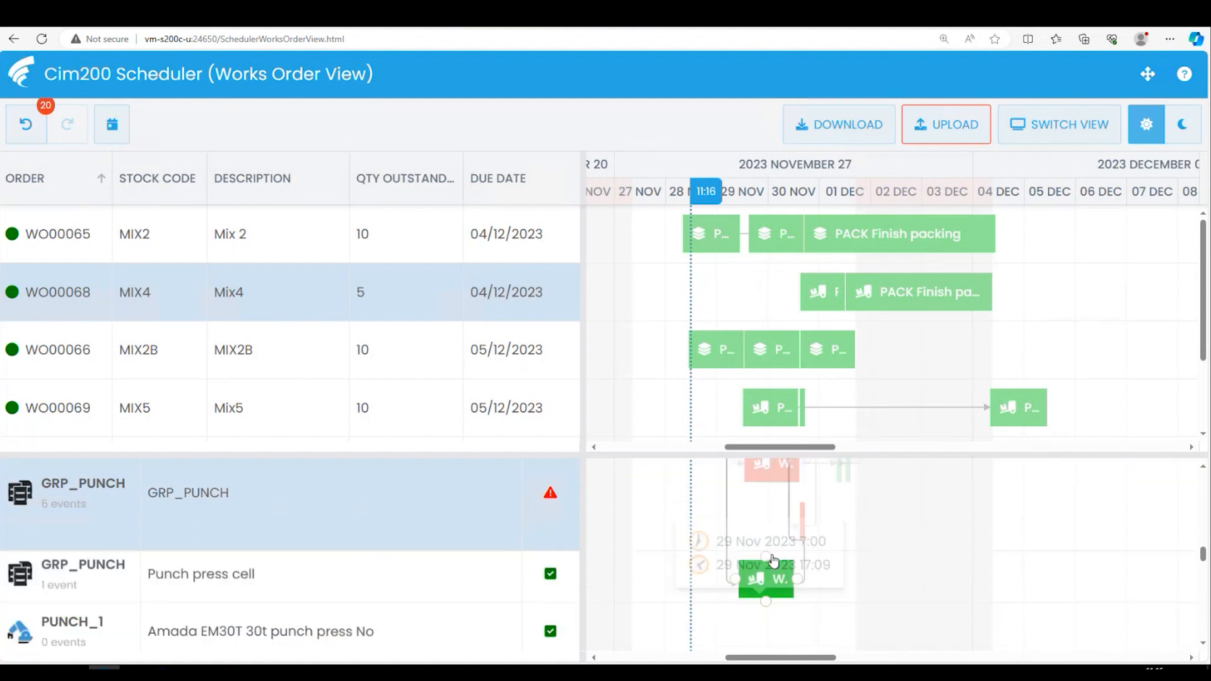
left_click_drag(804, 512, 781, 555)
scroll(558, 505, "down", 5)
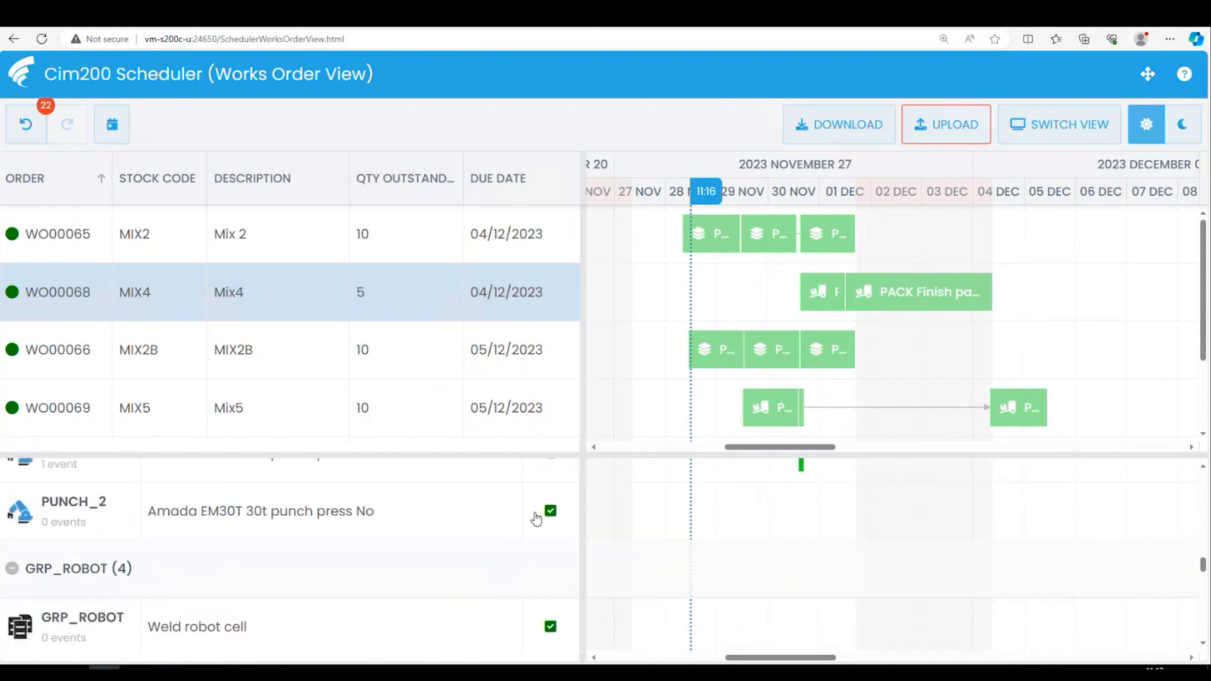
- Check the remaining resource groups, including GRP_ROBOT, MISSING and SETUP, and upload the rescheduled operations
scroll(546, 556, "down", 6)
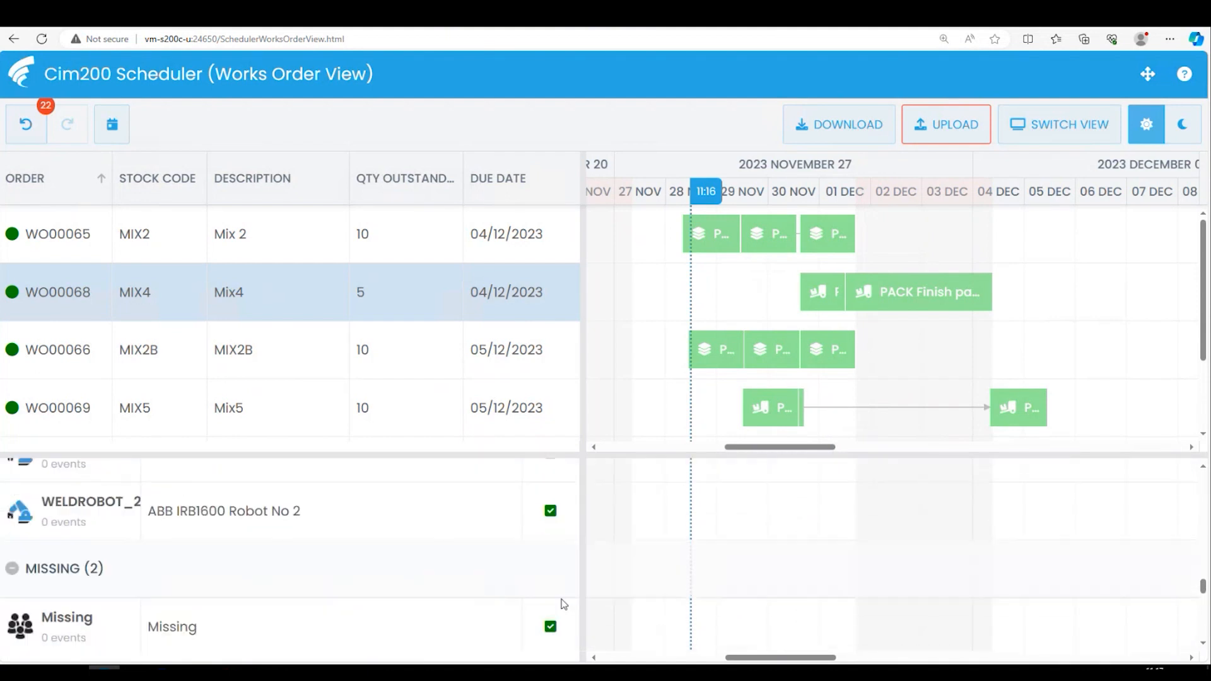
scroll(560, 608, "up", 5)
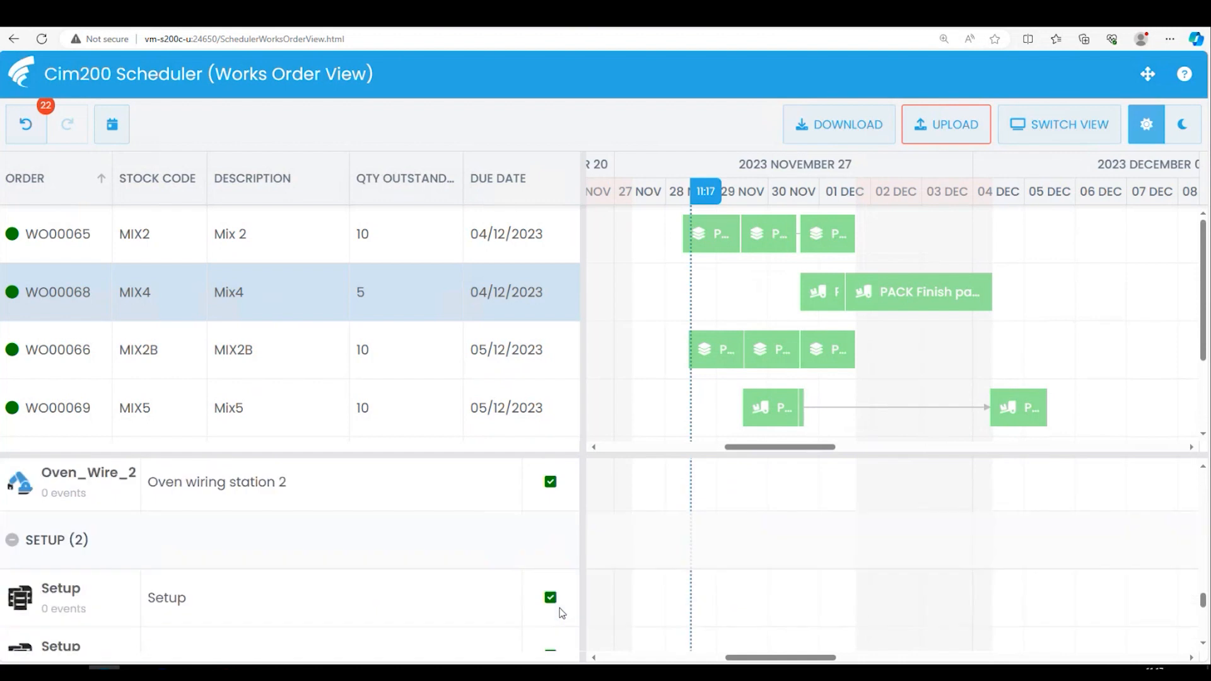
scroll(823, 500, "up", 2)
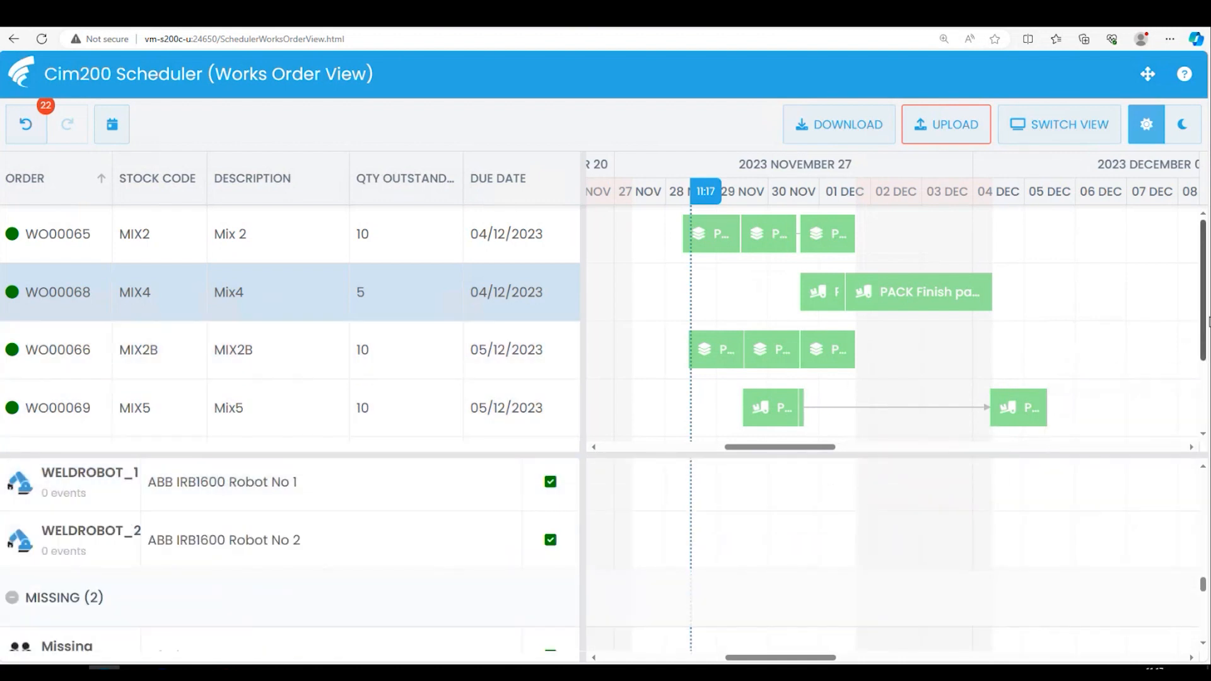
mouse_move(1204, 353)
left_mouse_down()
mouse_move(1207, 418)
mouse_move(1203, 331)
left_mouse_up()
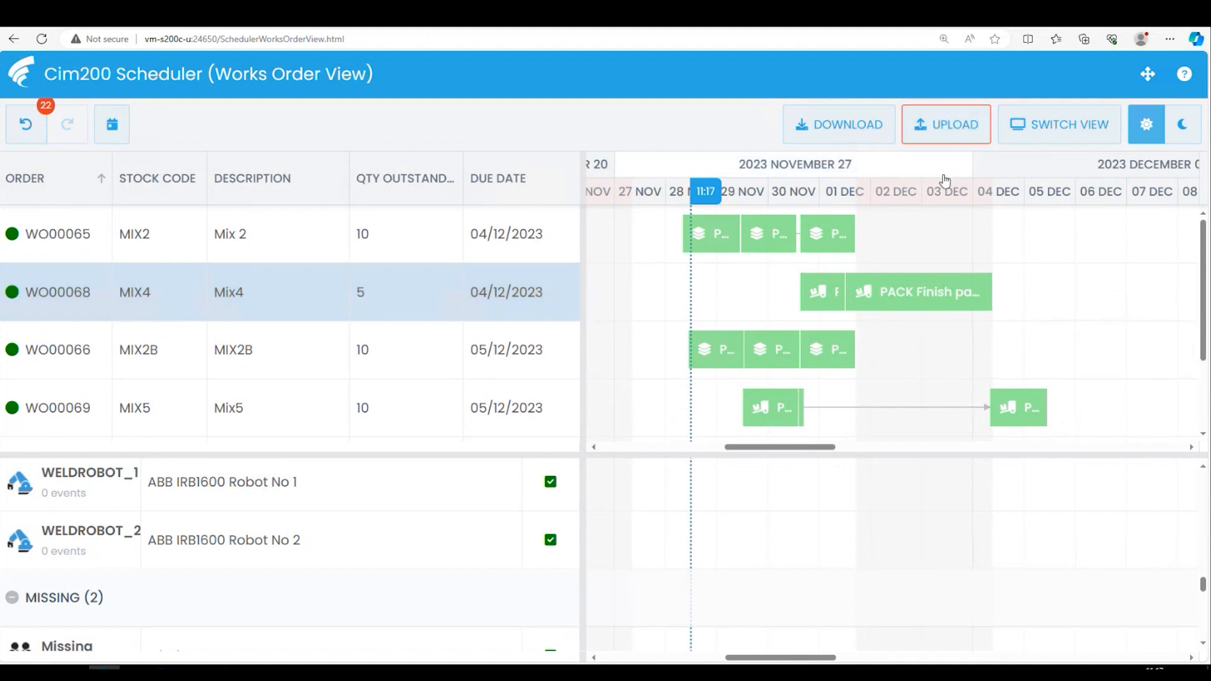
left_click(947, 129)
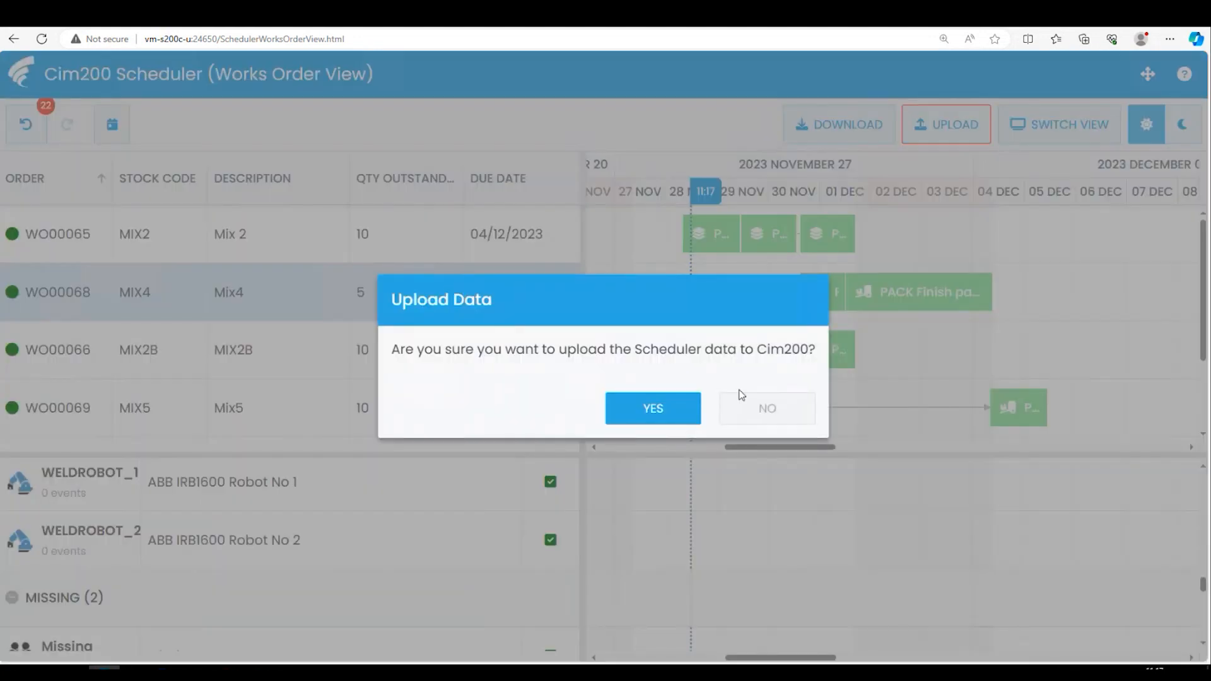
left_click(644, 418)
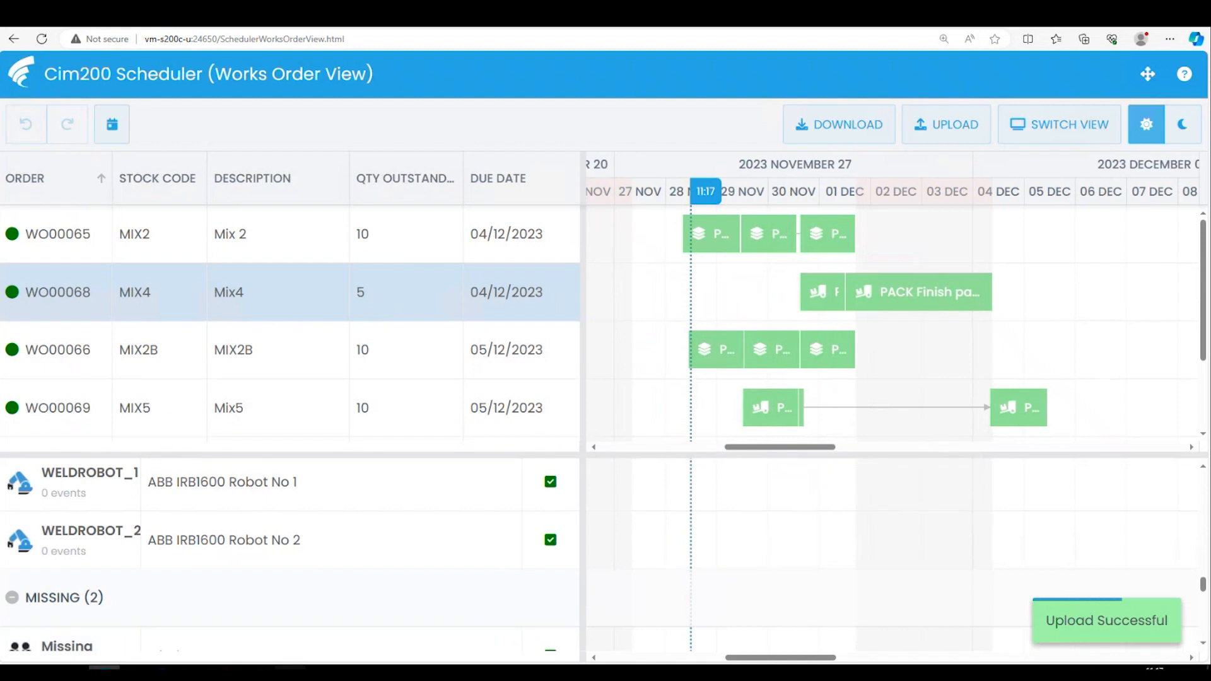
- Switch to Sage 200, refresh the Works Orders List to load the new start and end dates, and clear the row selection
left_click(290, 673)
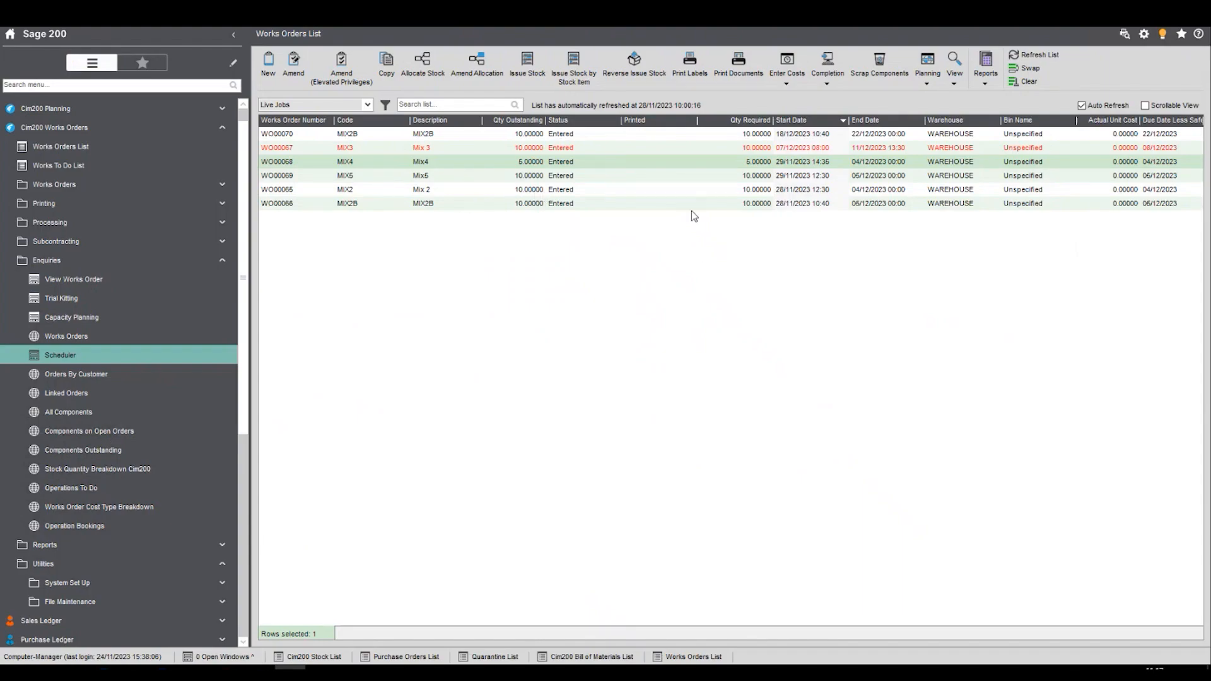
left_click(1031, 55)
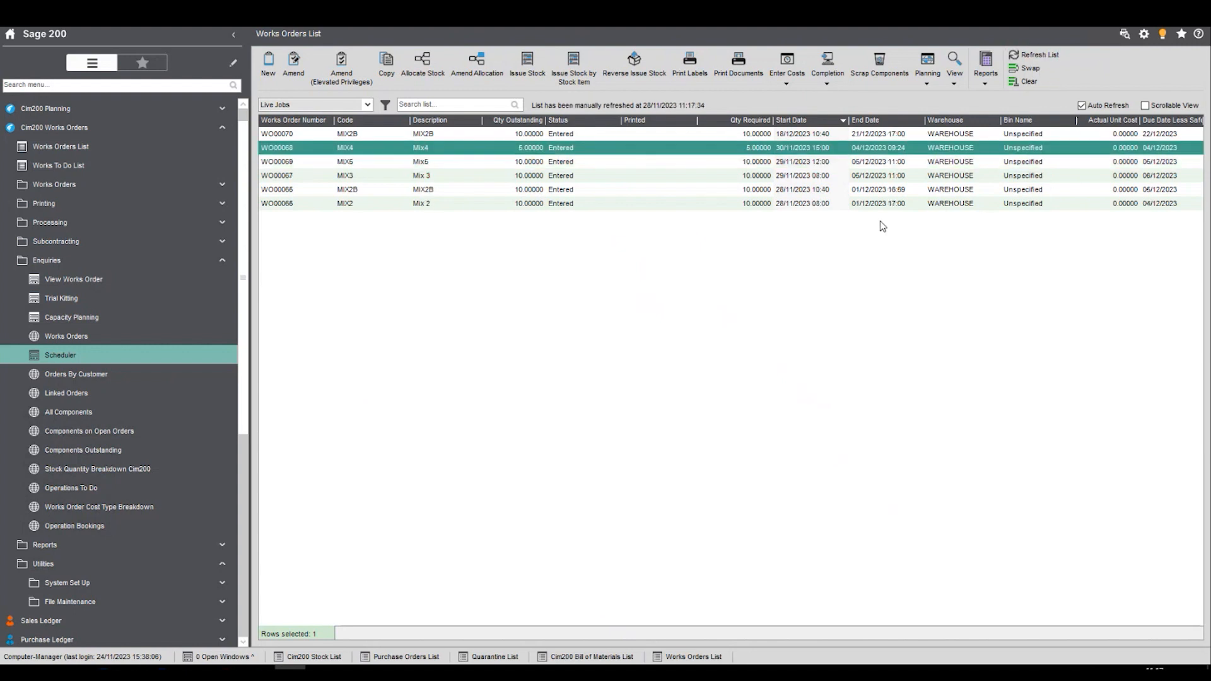
left_click(1034, 84)
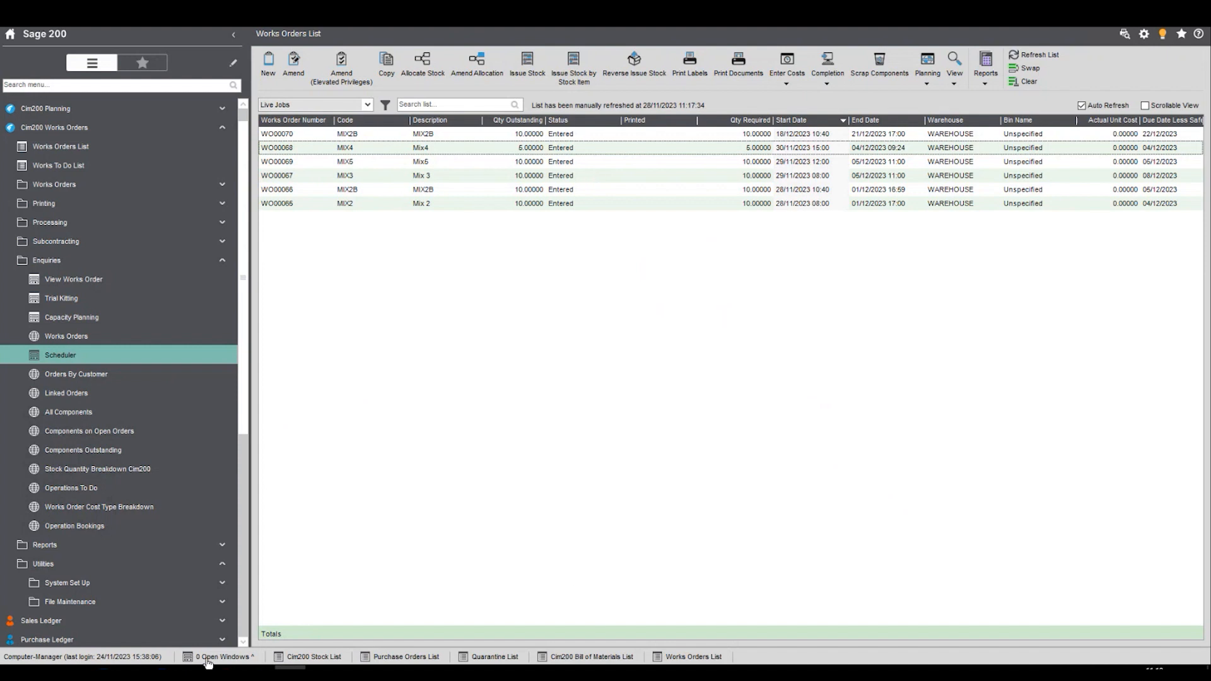
- Return to the Cim200 Scheduler in the browser and switch from the Works Order View to the Resource View
left_click(104, 670)
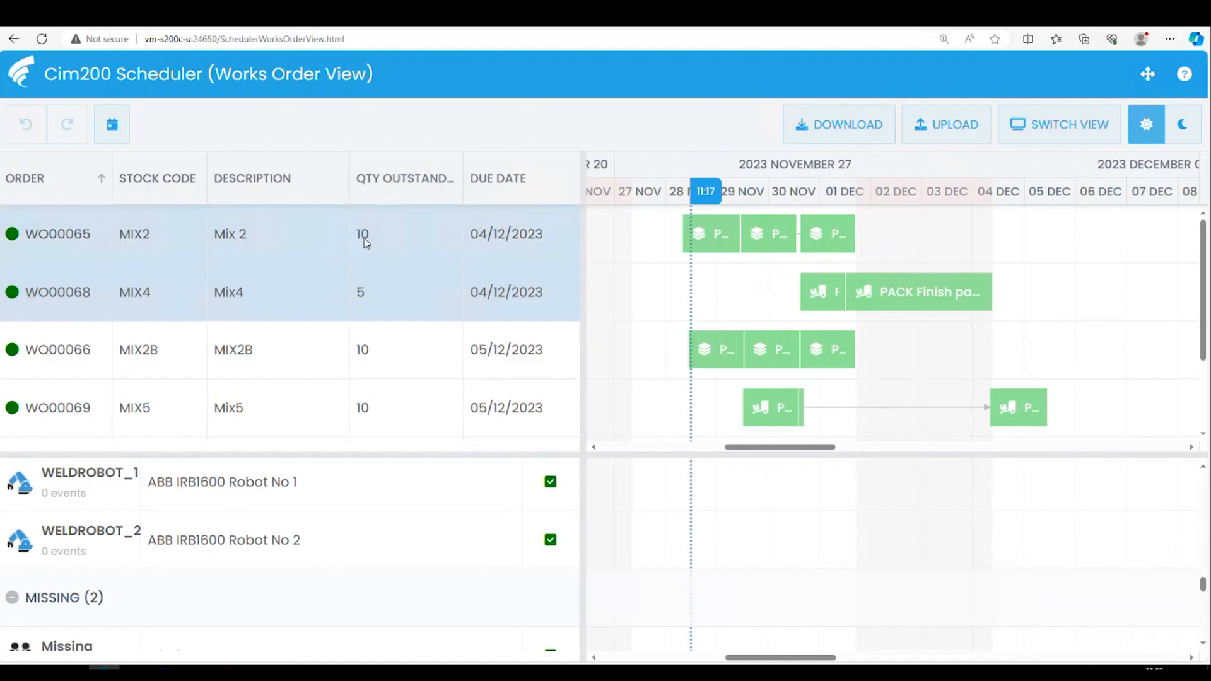
left_click(1068, 130)
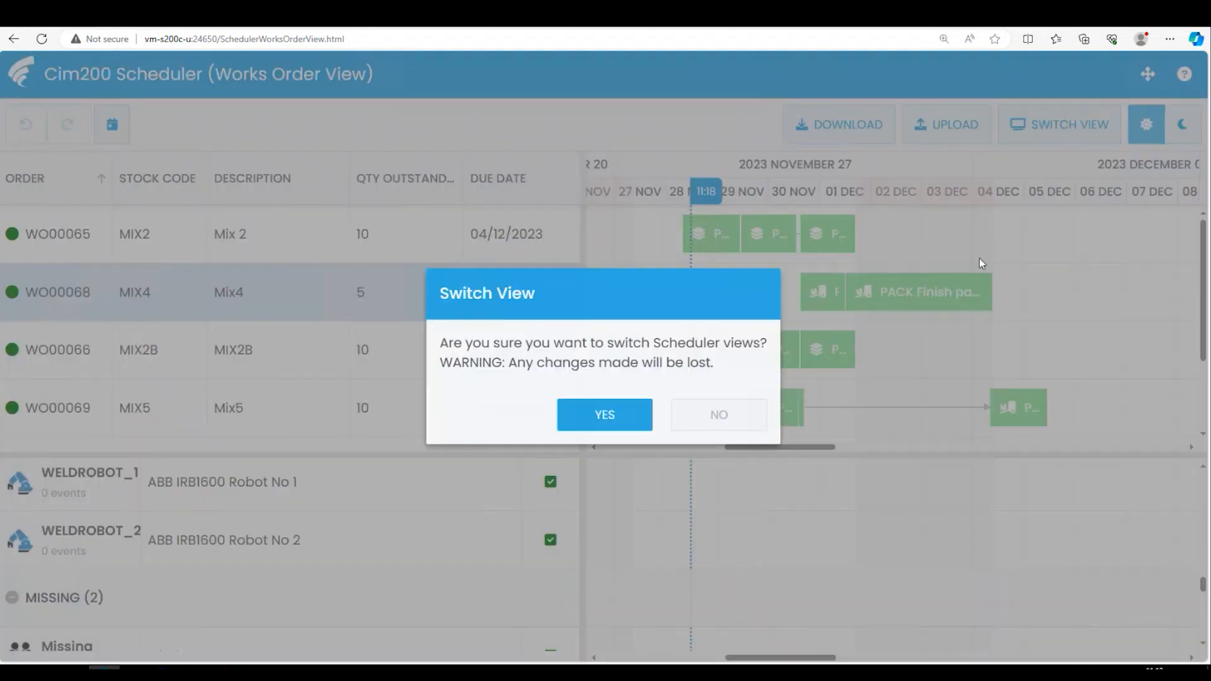
left_click(605, 413)
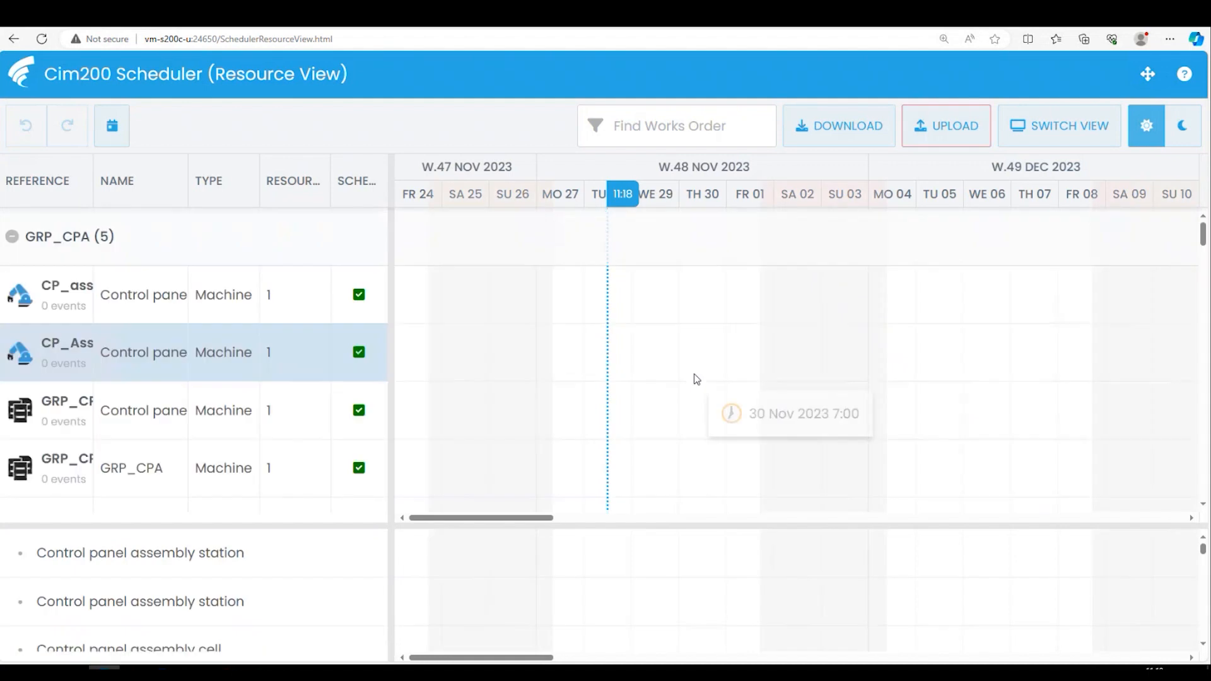
- Collapse the GRP_CPA, GRP_DA, GRP_DRILL, GRP_OA and GRP_OW resource groups
left_click(13, 243)
left_click(13, 298)
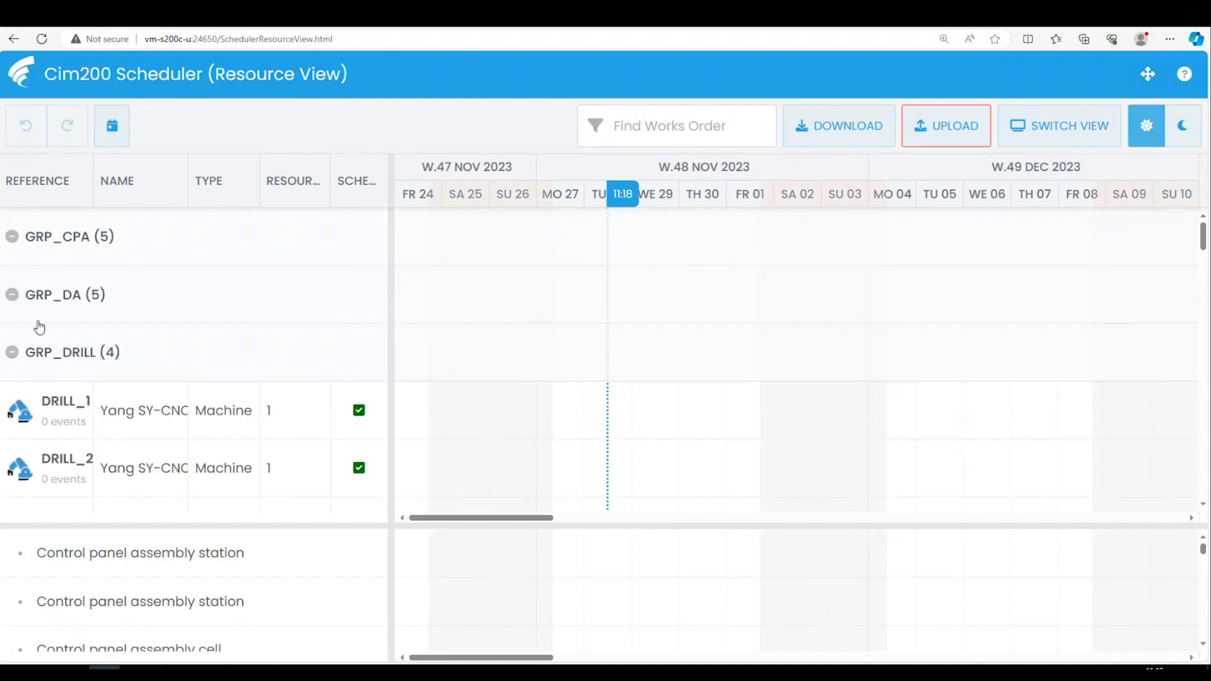
left_click(13, 352)
scroll(73, 352, "down", 1)
left_click(13, 319)
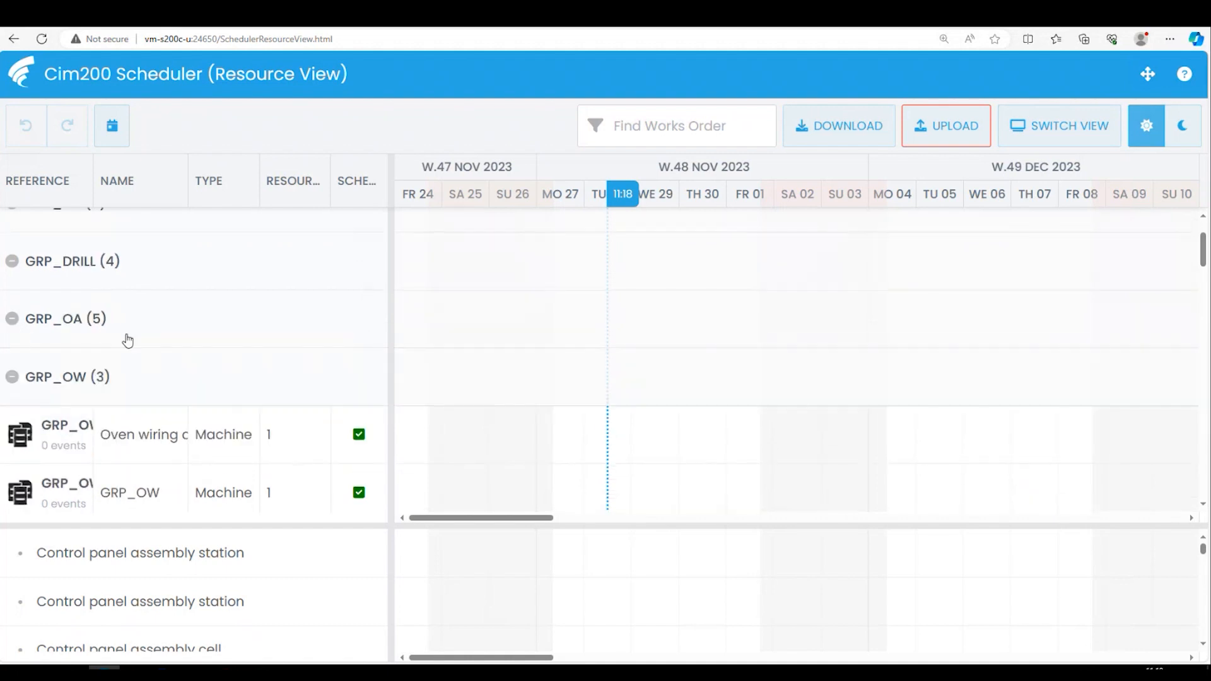
scroll(129, 341, "down", 1)
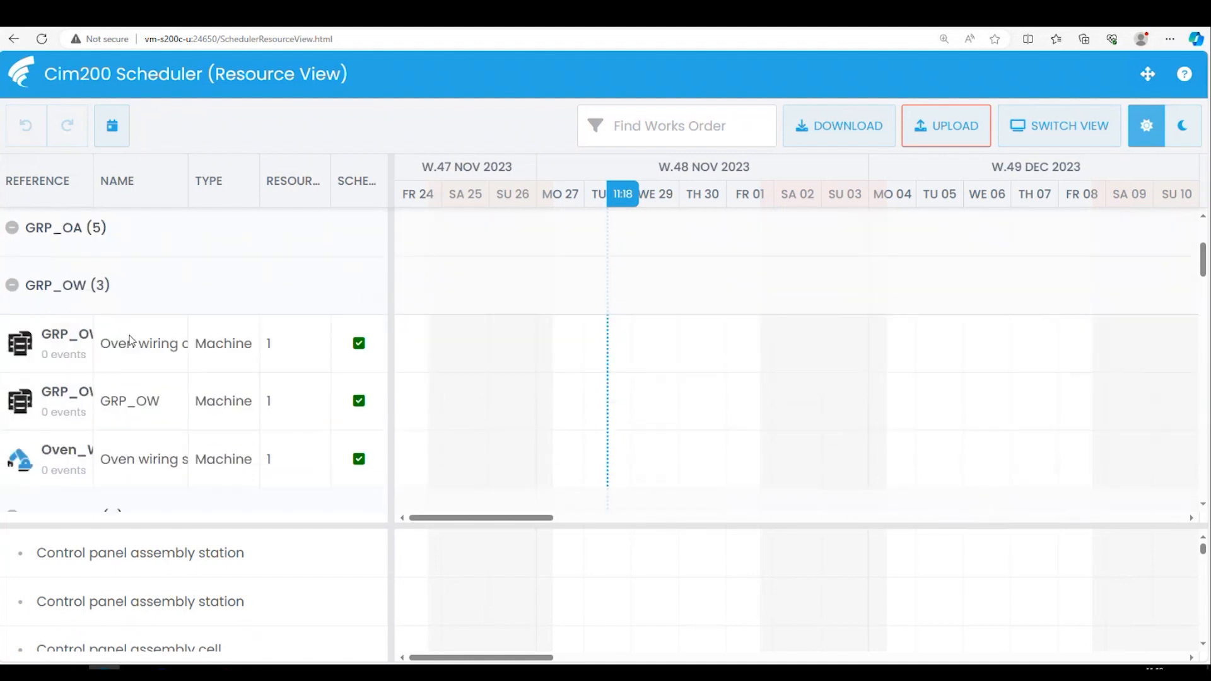
left_click(12, 285)
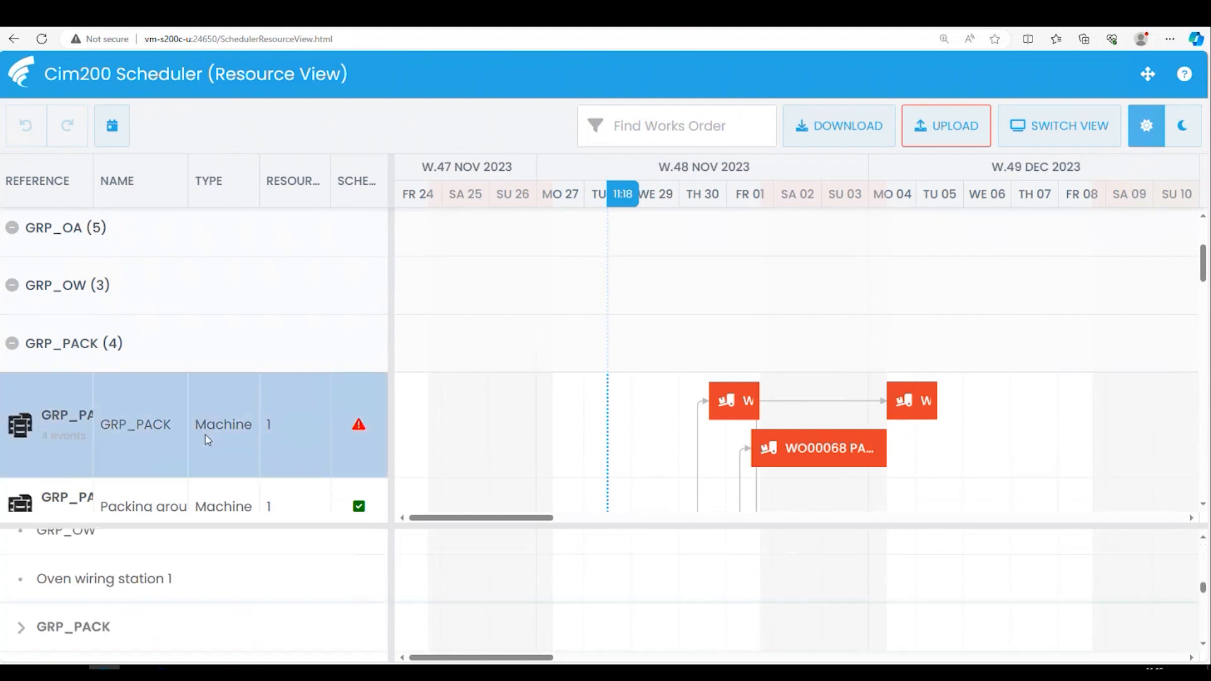
- Examine the operations on the GRP_PACK resources and bring the timeline to today's date
scroll(206, 434, "down", 2)
left_click_drag(721, 420, 730, 494)
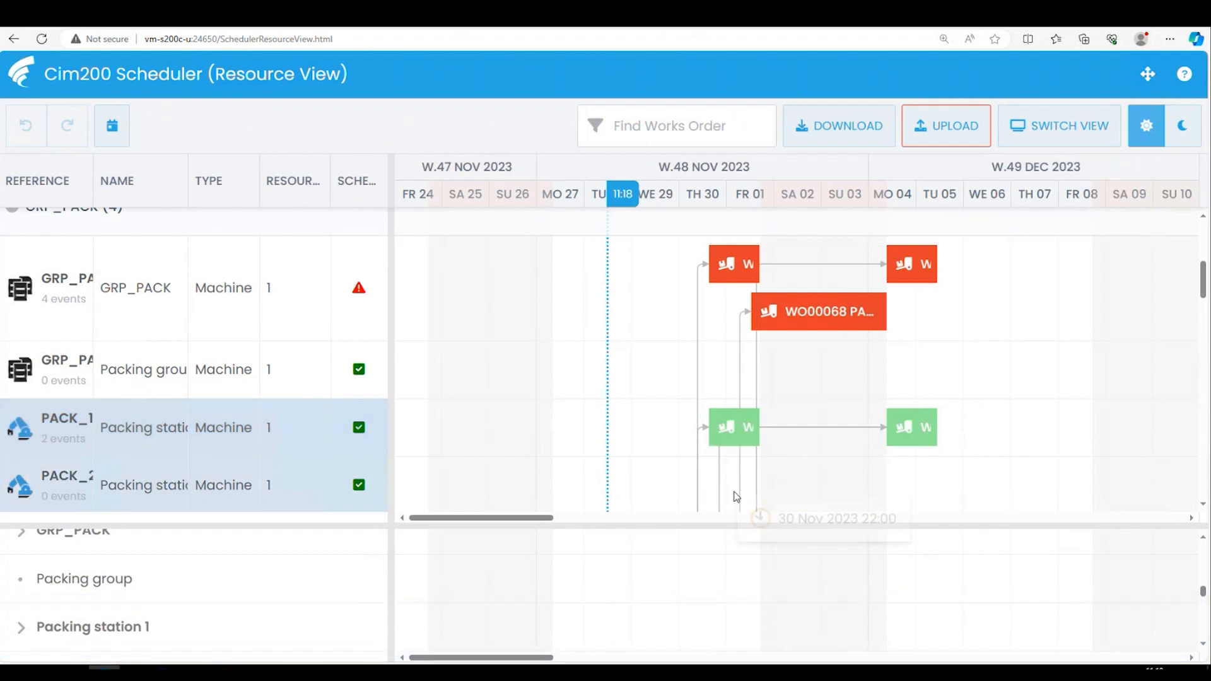
scroll(732, 555, "up", 2)
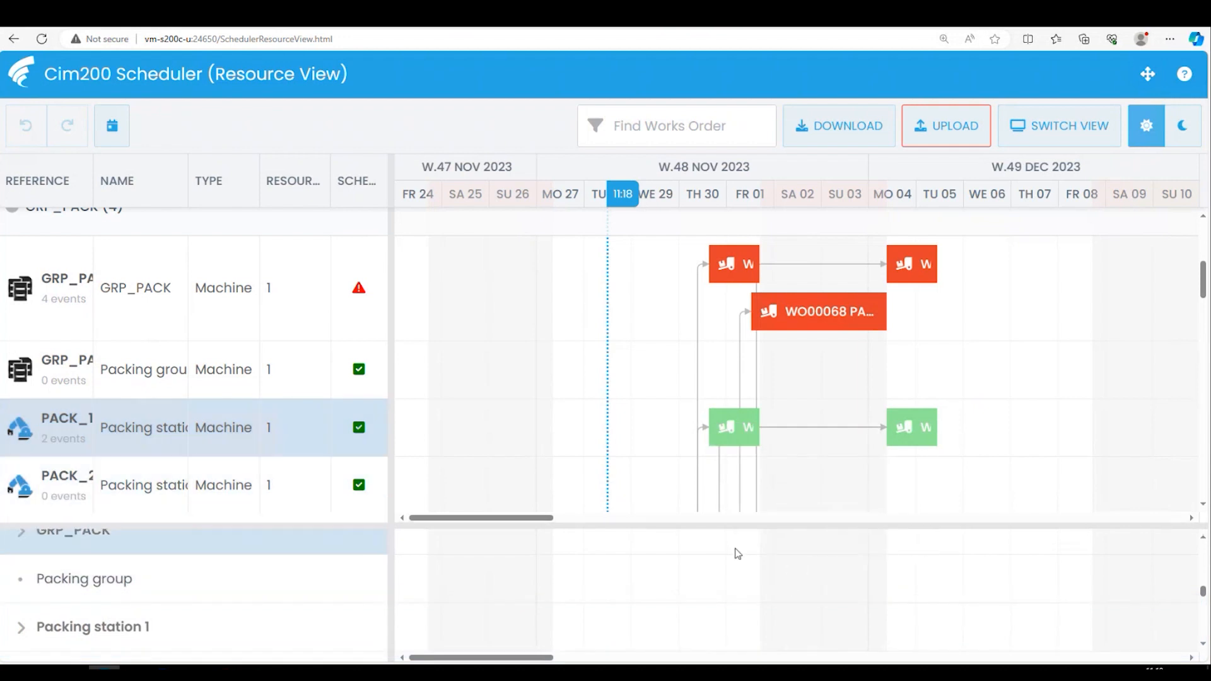
scroll(716, 571, "down", 1)
left_click(111, 126)
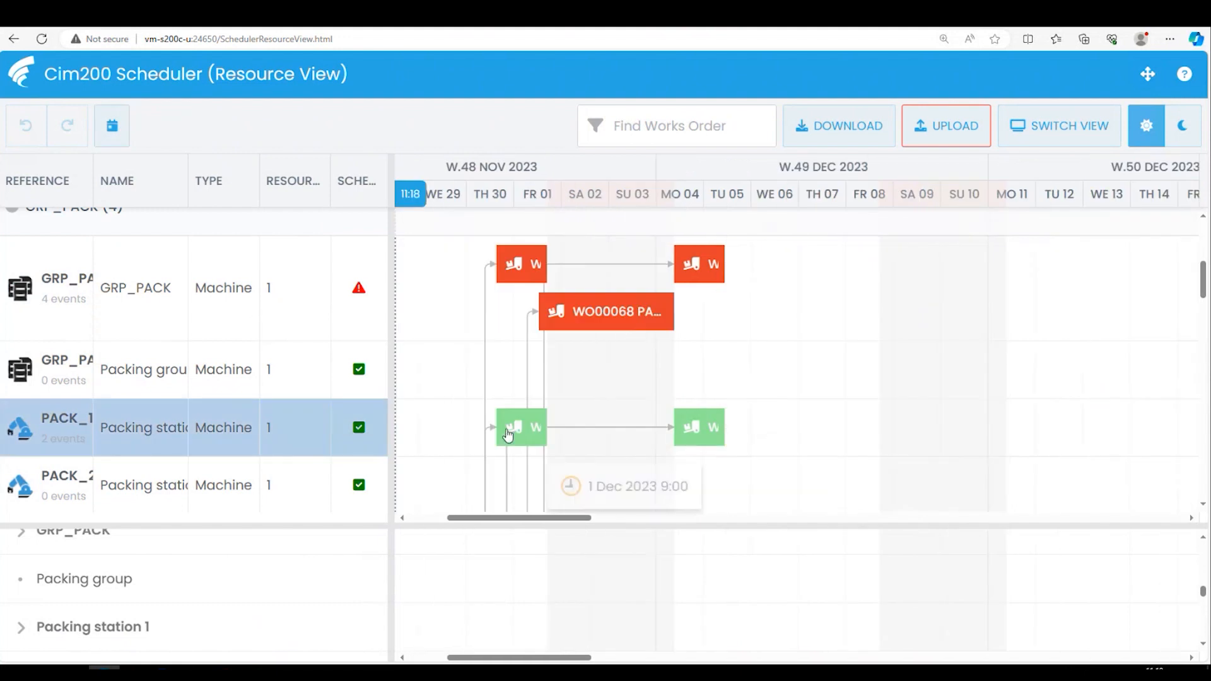
- Expand Packing station 1 in the resource utilisation list and check its operations against the PACK_1 schedule
scroll(536, 574, "up", 1)
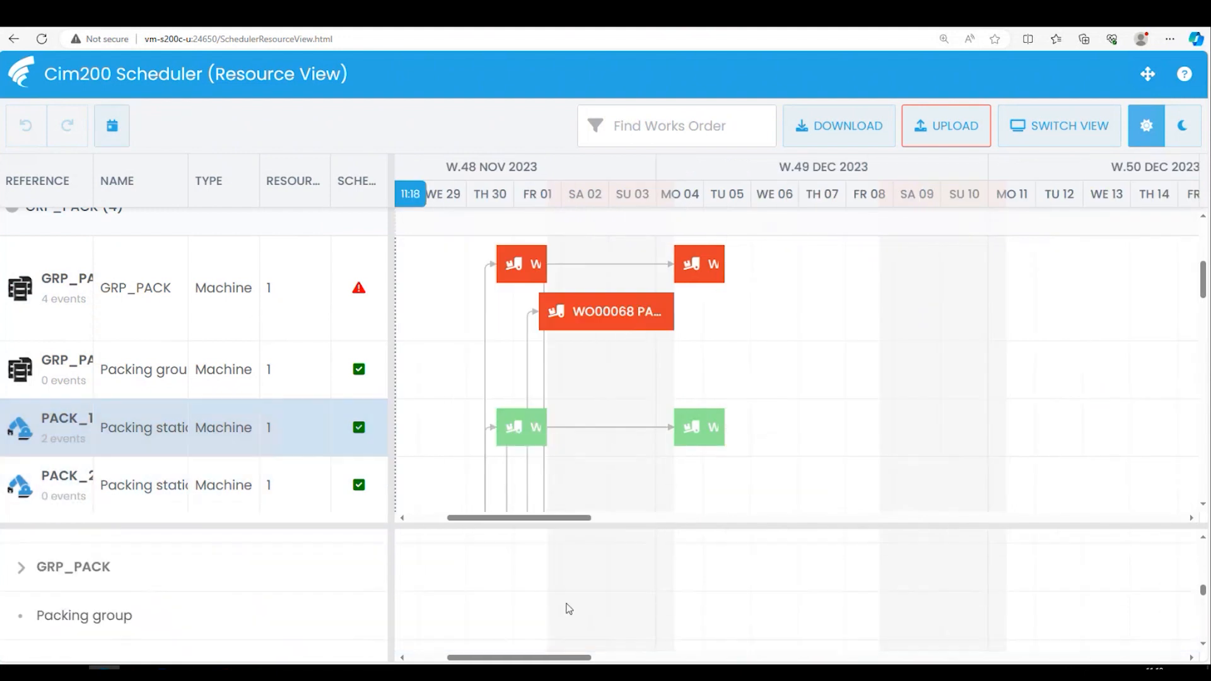
scroll(579, 603, "up", 1)
scroll(588, 598, "down", 2)
scroll(590, 597, "down", 1)
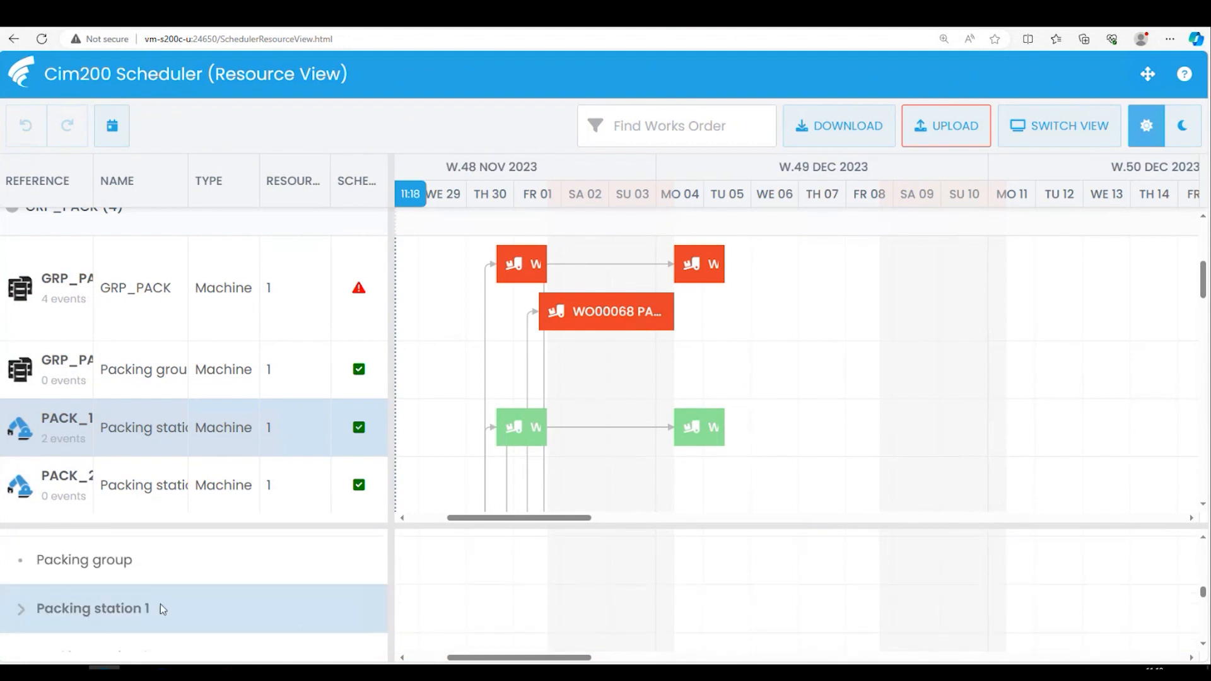
left_click(24, 610)
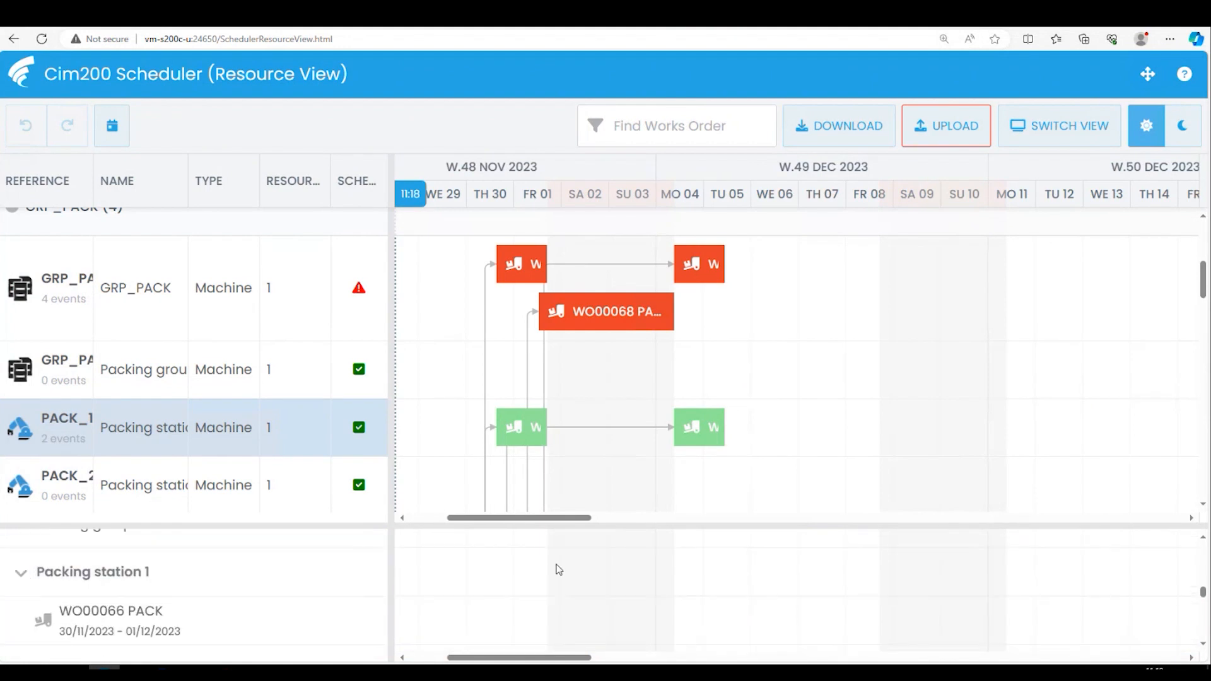
scroll(557, 568, "down", 1)
mouse_move(513, 445)
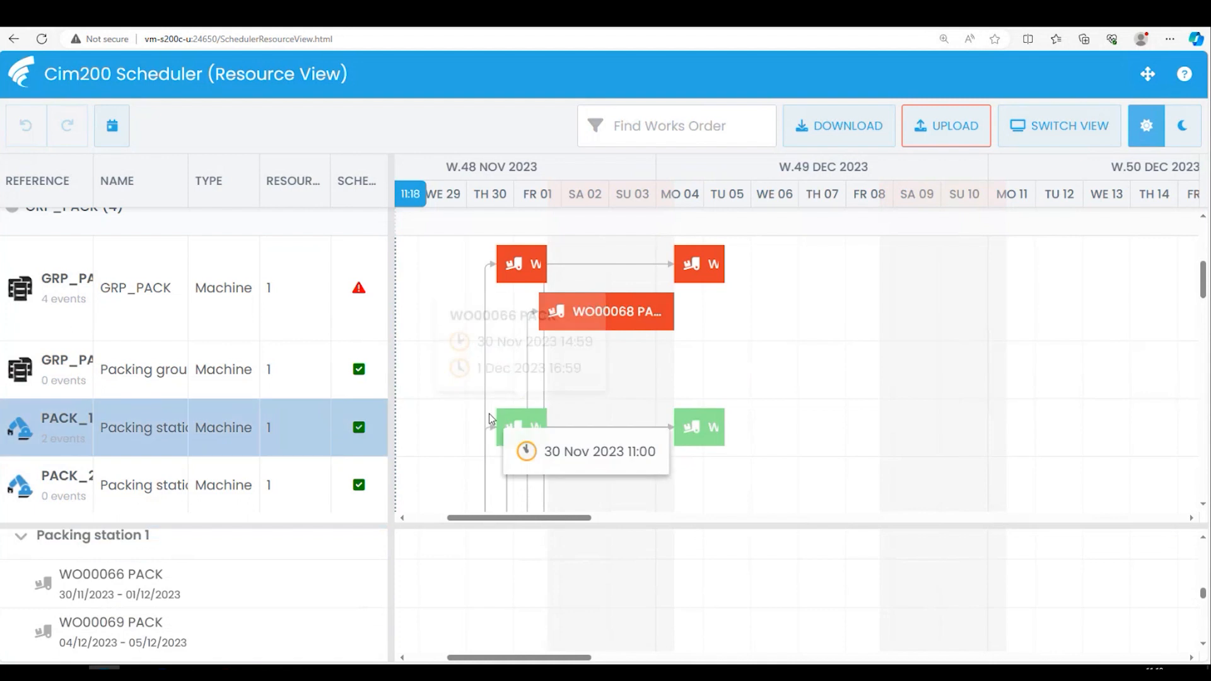
- Examine the daily utilisation of Packing station 2, the Brake press cell and GRP_PRESS
scroll(506, 586, "down", 3)
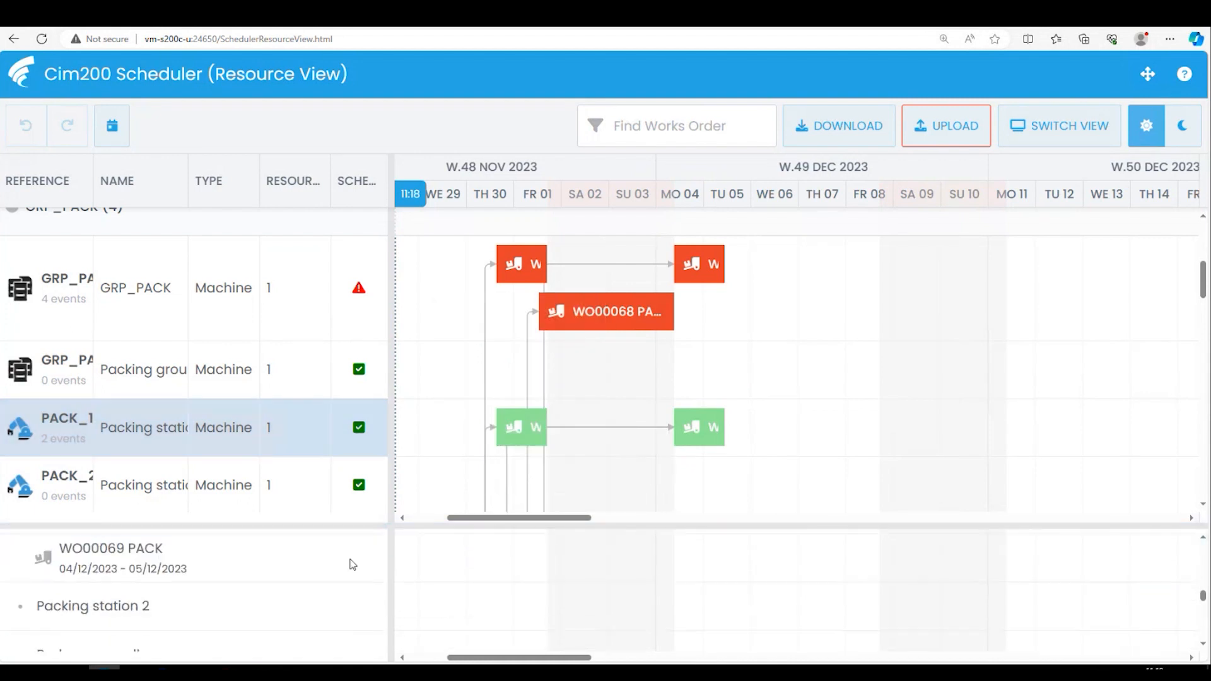
scroll(277, 590, "down", 2)
scroll(504, 571, "down", 1)
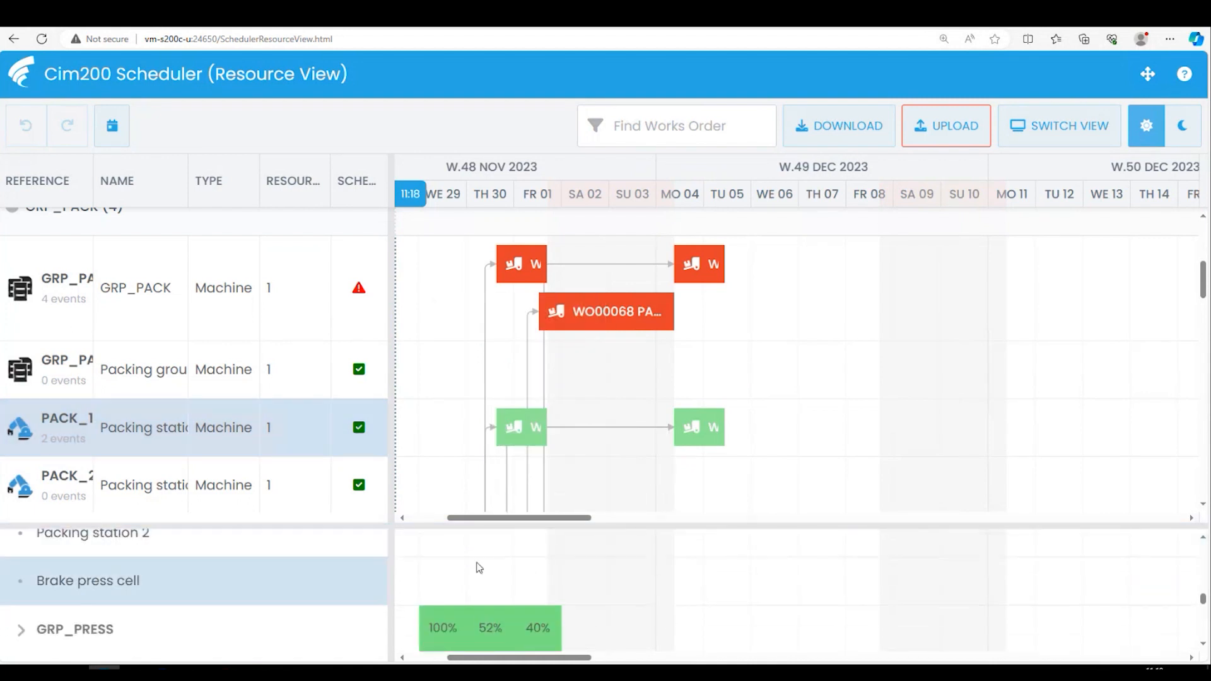
scroll(479, 590, "down", 1)
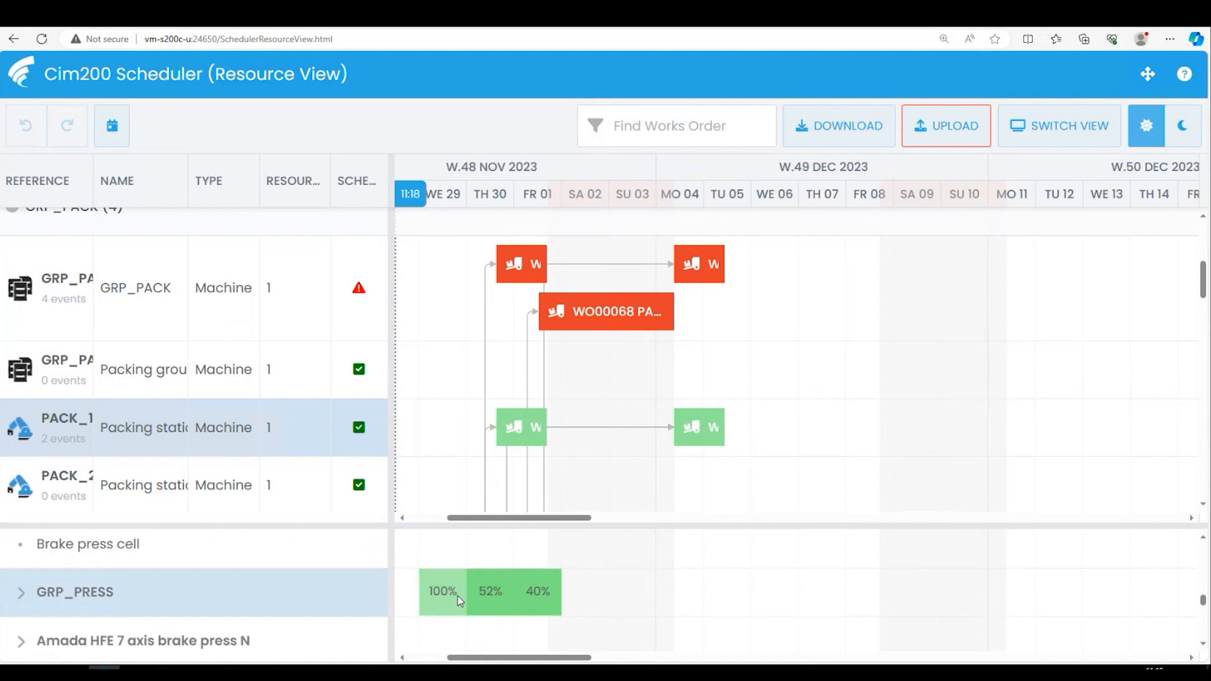
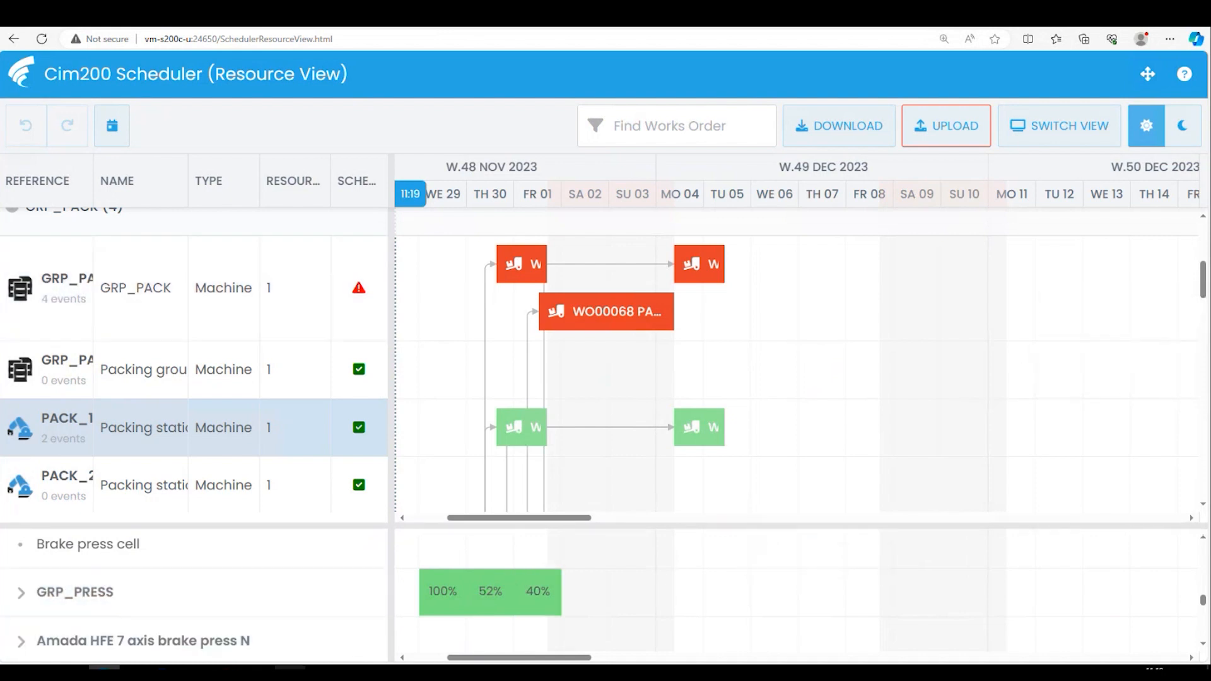
- Switch to Sage 200 and open the working week settings in the Cim200 Maintain Planning Settings
left_click(278, 668)
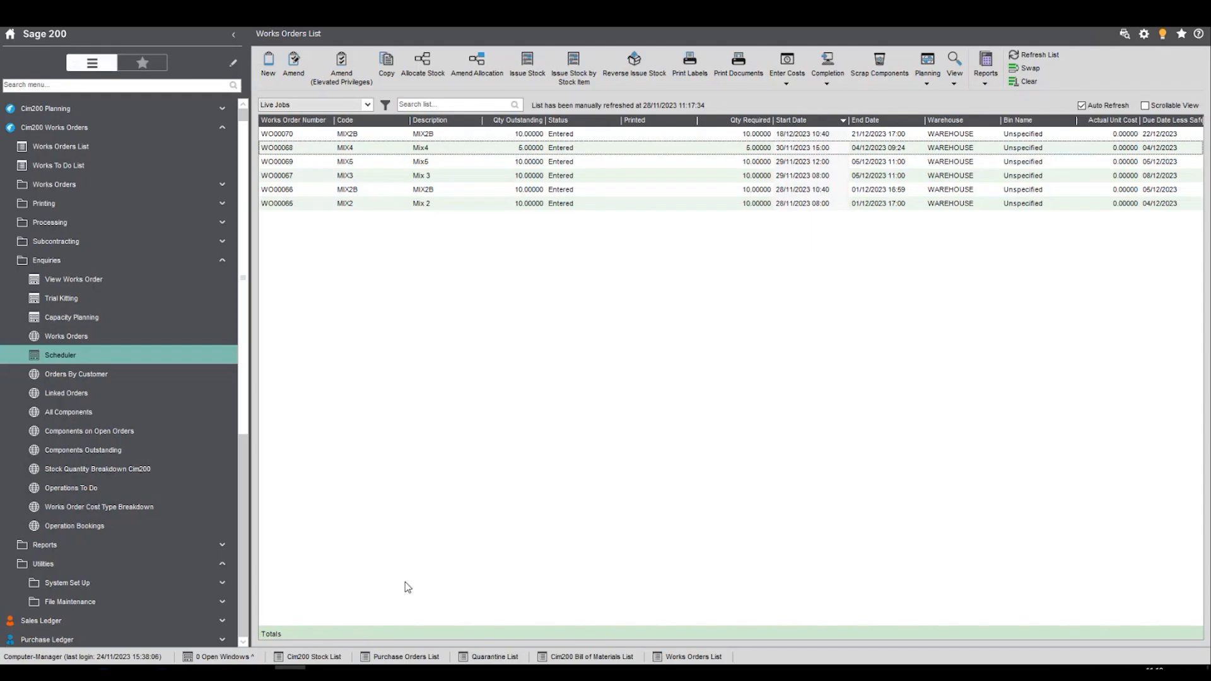
left_click(226, 262)
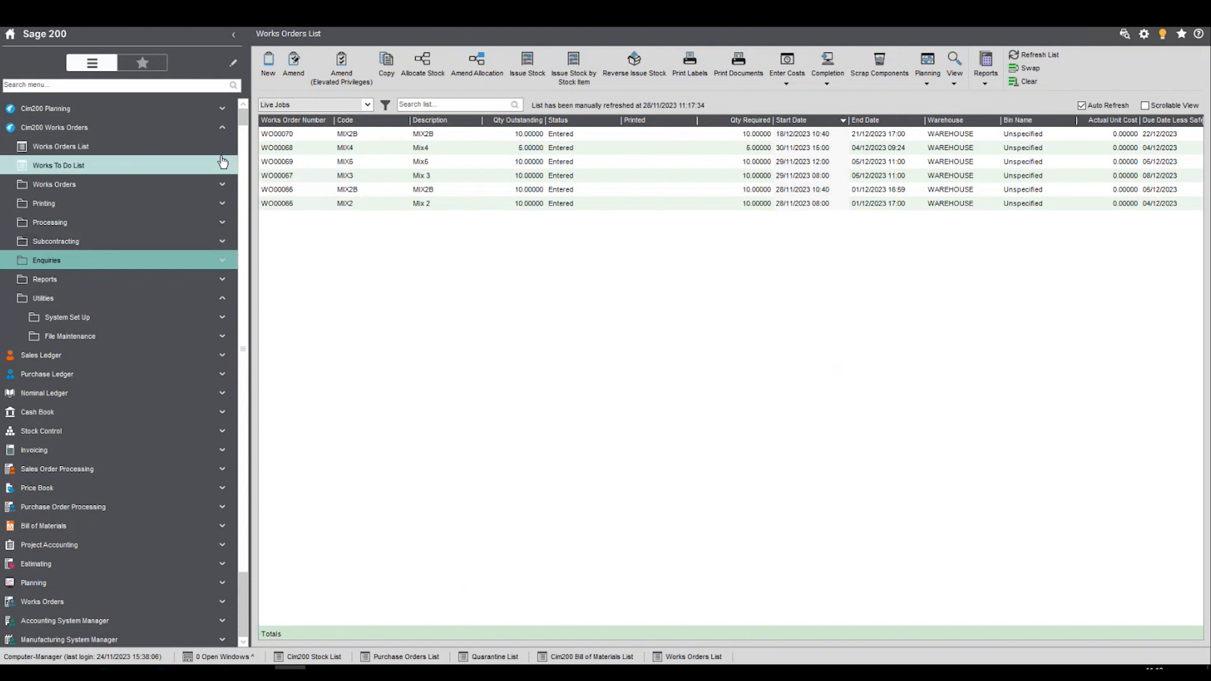
left_click(203, 109)
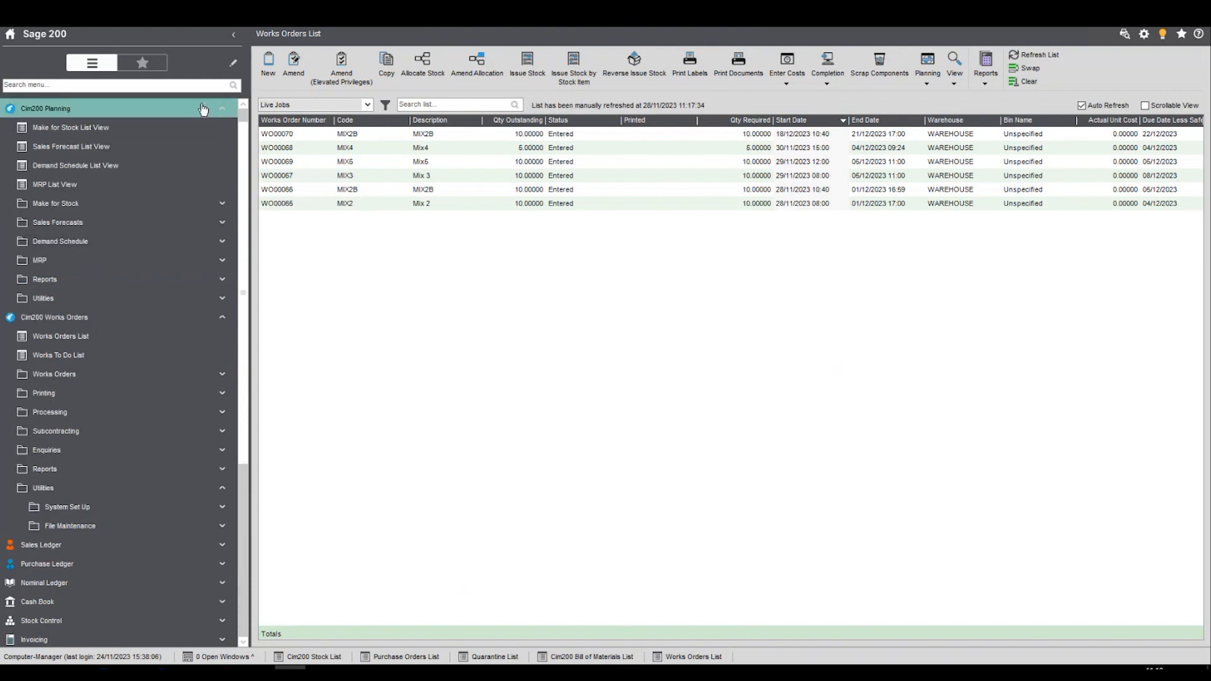
left_click(225, 300)
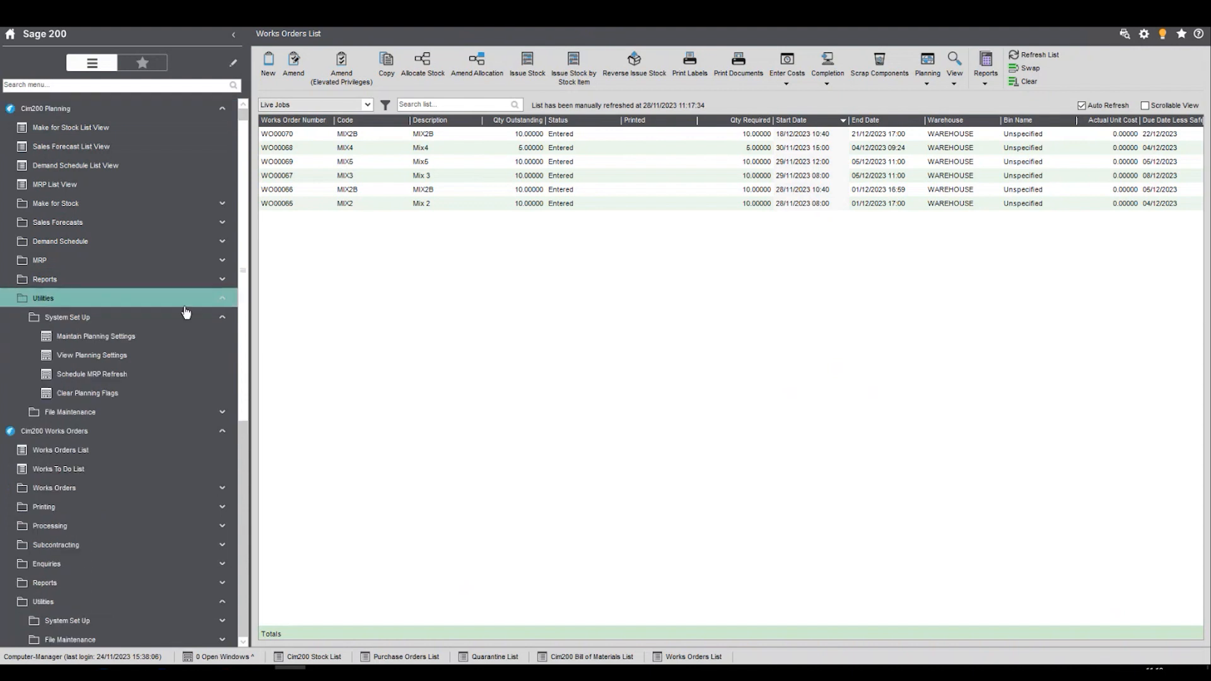
left_click(182, 337)
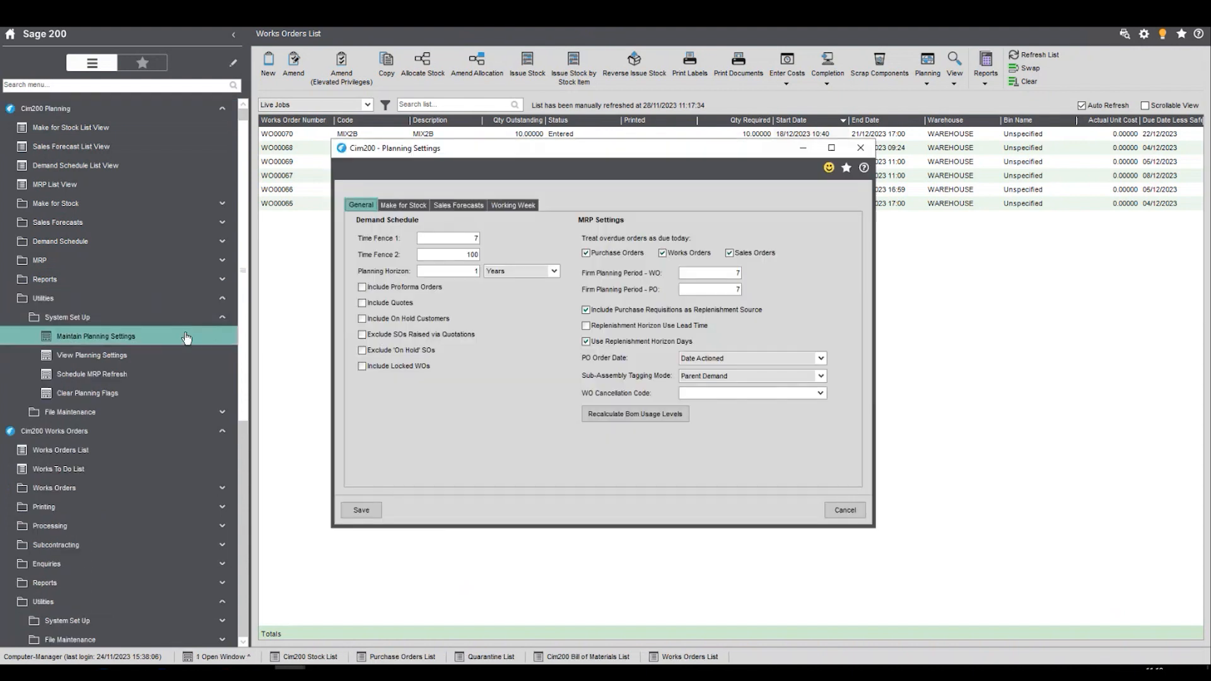
left_click(510, 206)
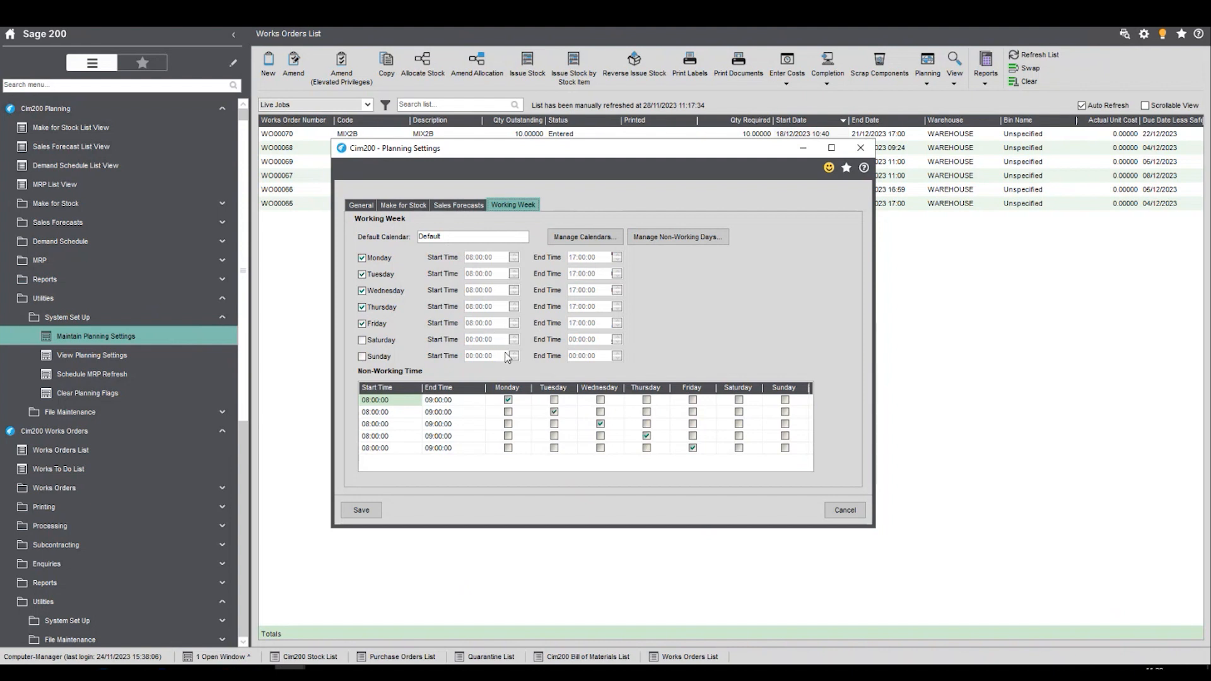
- Add a new planning calendar with the reference and description "Weekend", accepting the calendar amendment warning
left_click(575, 239)
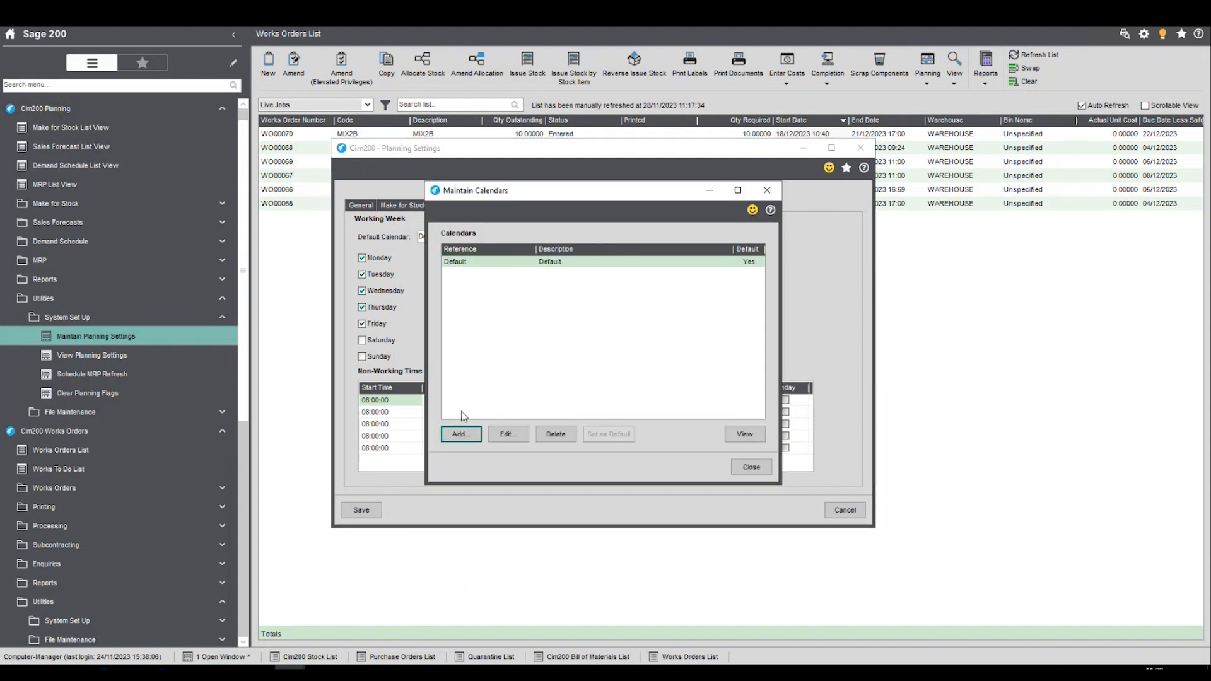
left_click(460, 435)
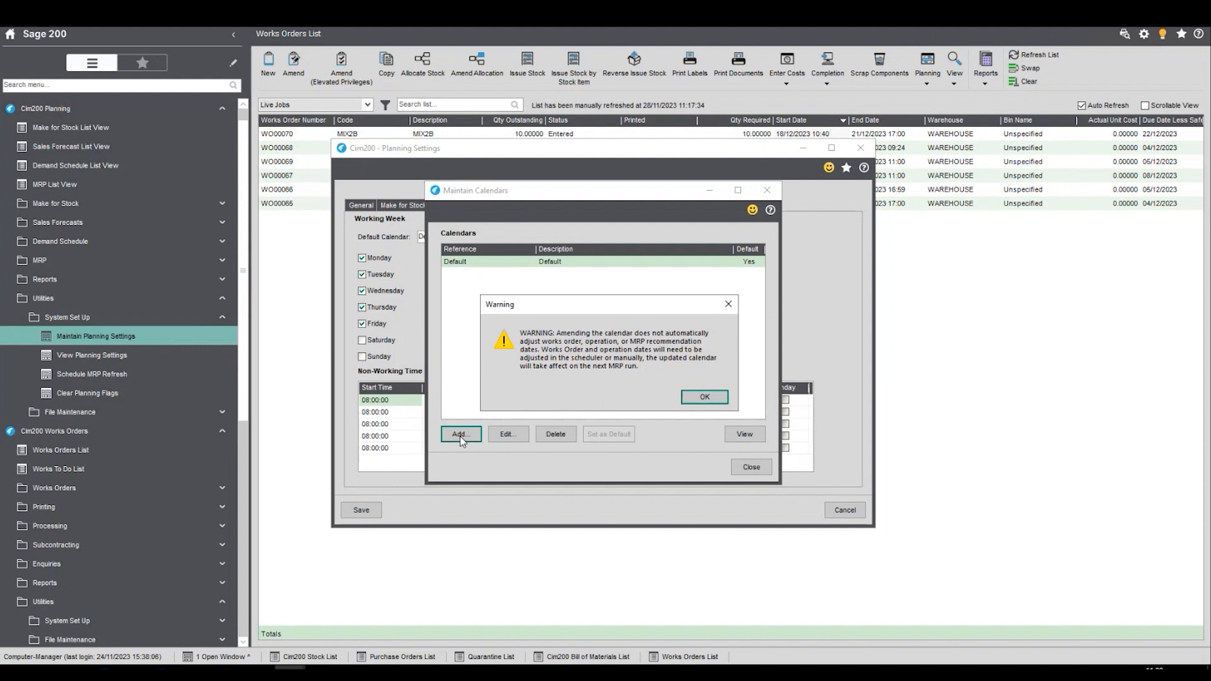
left_click(713, 398)
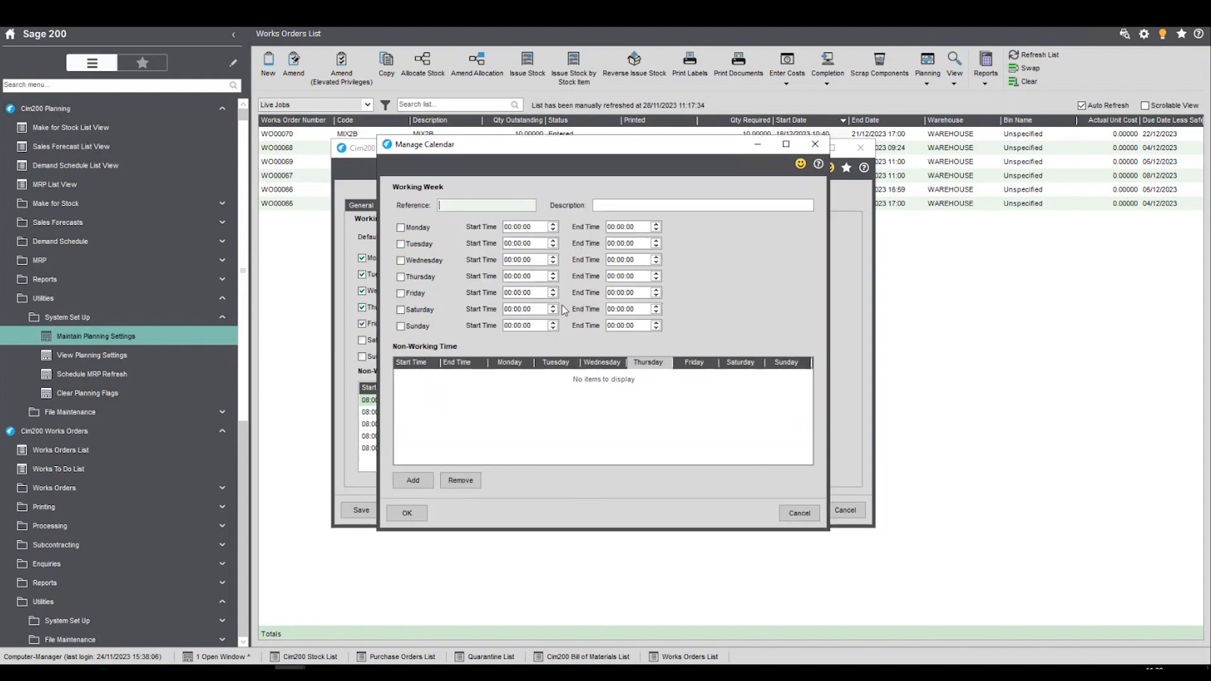
type("Weekend")
key("Tab")
type("Weeke")
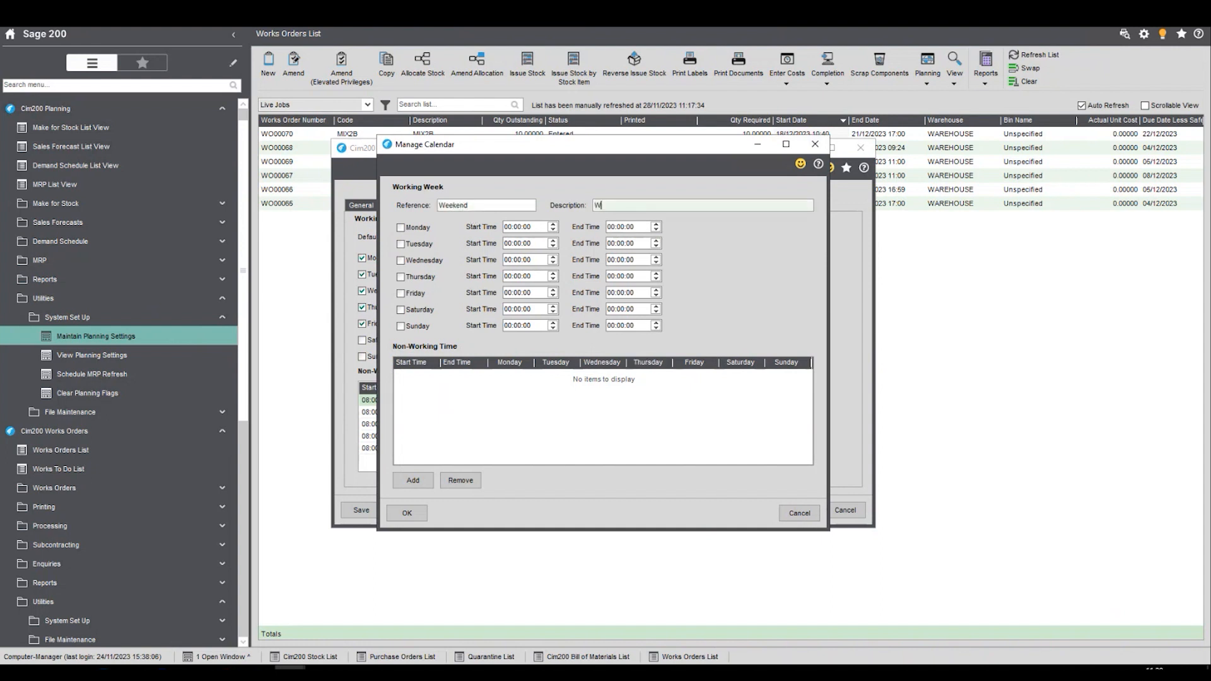
type("nd")
key("Tab")
- Enable Saturday and Sunday as working days in the Weekend calendar, each from 10:00 to 15:00
left_click(421, 311)
left_click(417, 326)
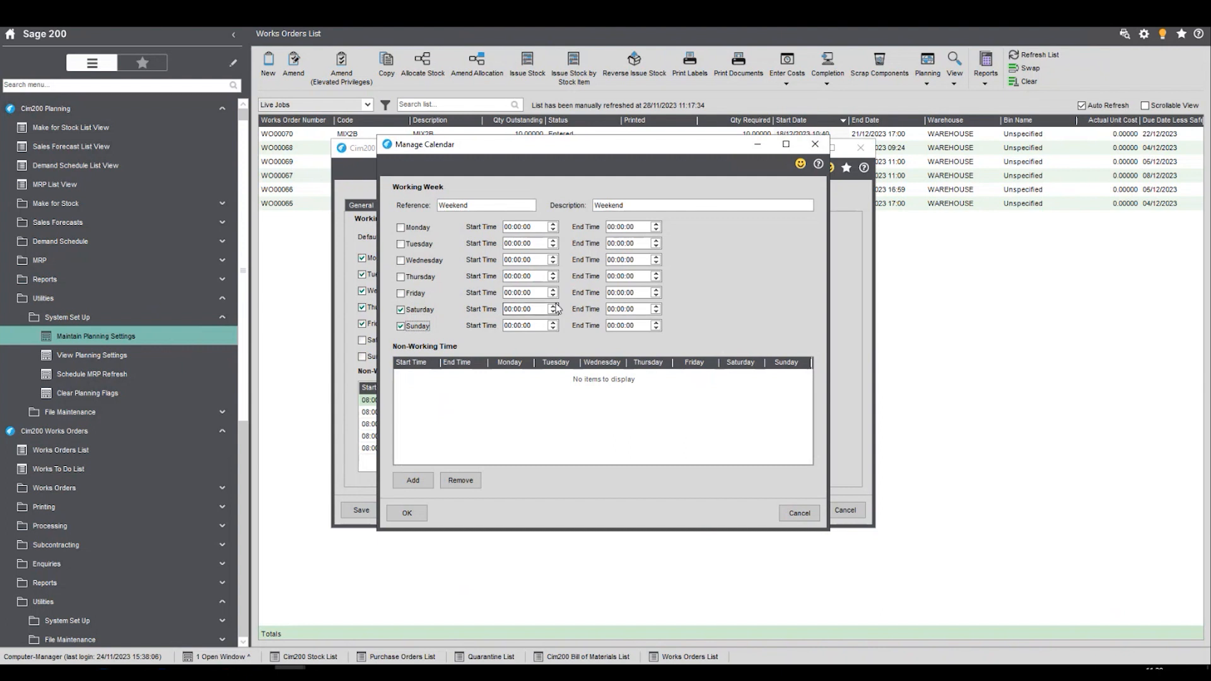
left_click(510, 310)
key("Tab")
key("Tab")
left_click(518, 329)
type("10")
key("Tab")
type("15")
key("Tab")
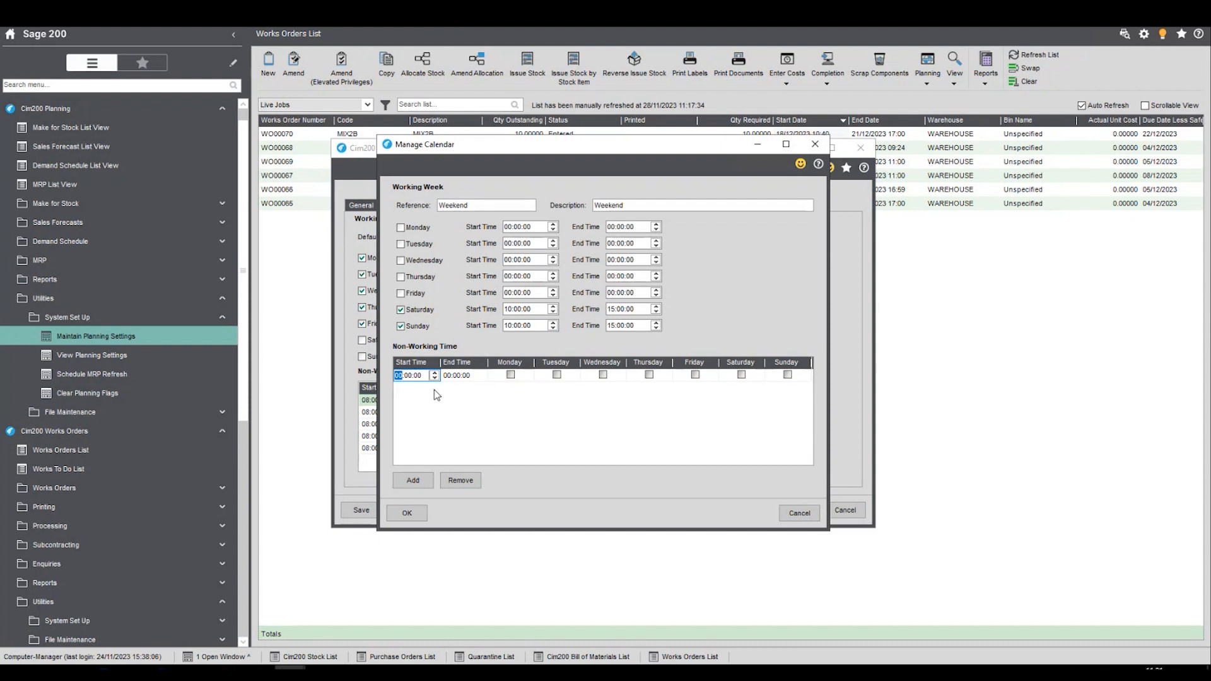
- Add a non-working time from 12:00 to 12:30 on Saturday and Sunday to the Weekend calendar
type("12")
key("Tab")
type("12")
key("Tab")
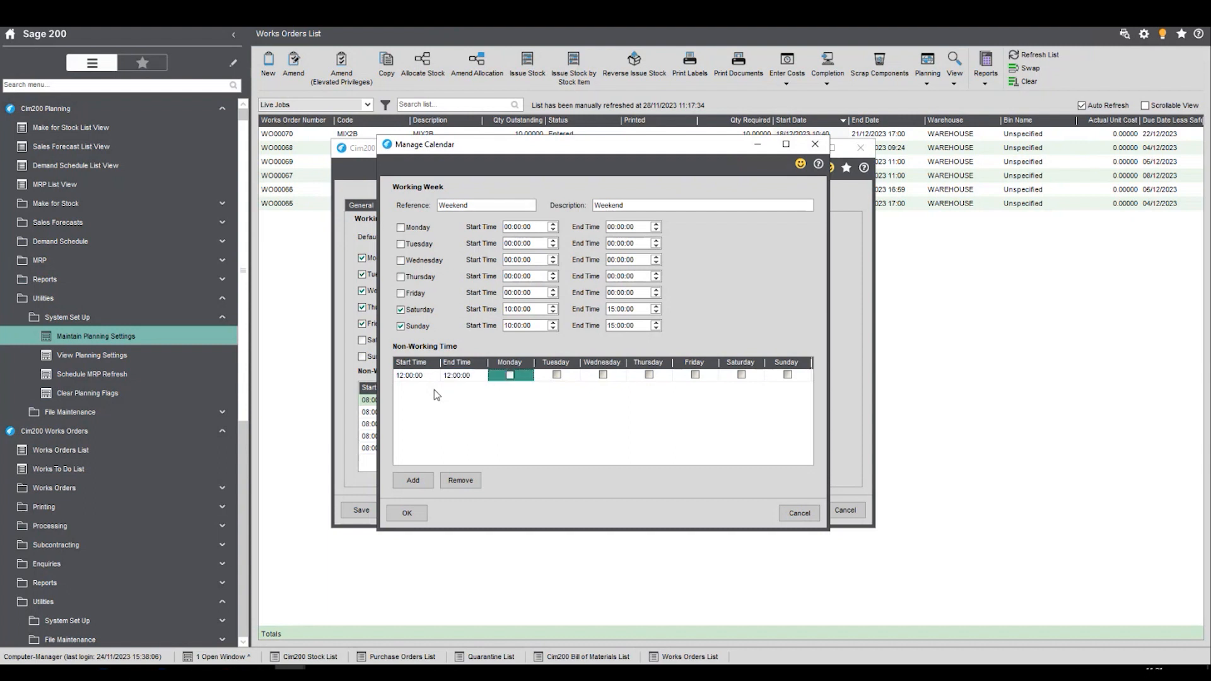
left_click(461, 377)
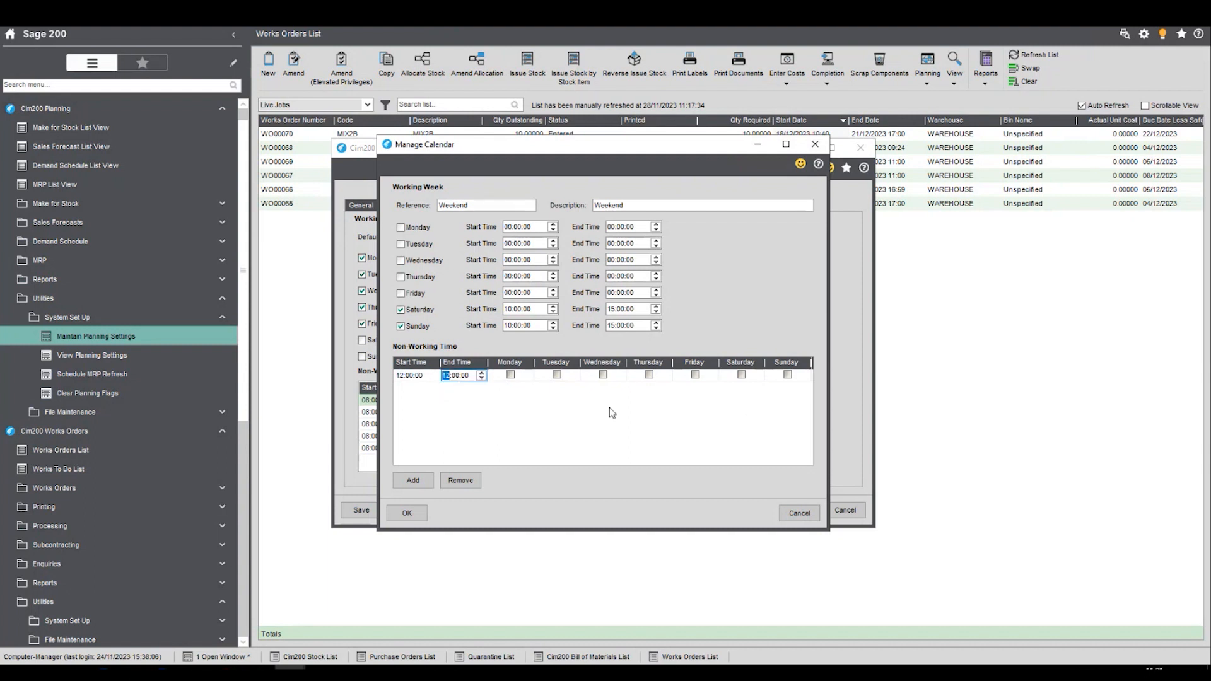
key("Right")
type("30")
left_click(742, 376)
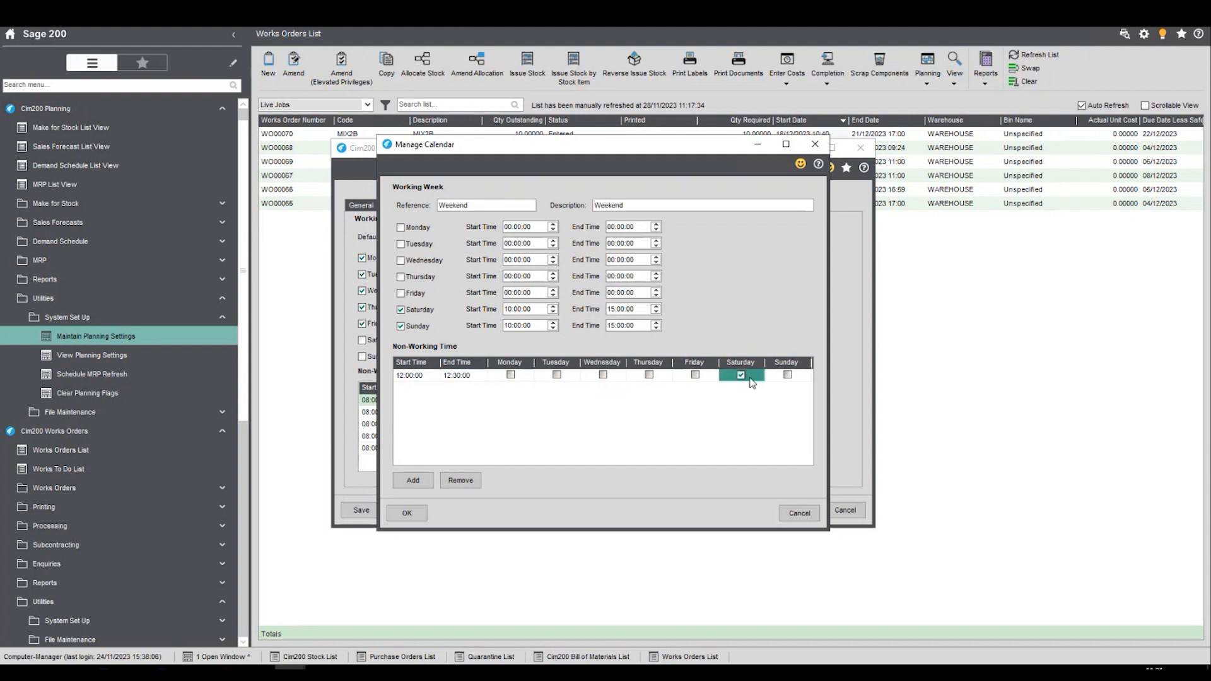
left_click(788, 376)
- Confirm the Weekend calendar, close calendar maintenance and save the planning settings
left_click(407, 513)
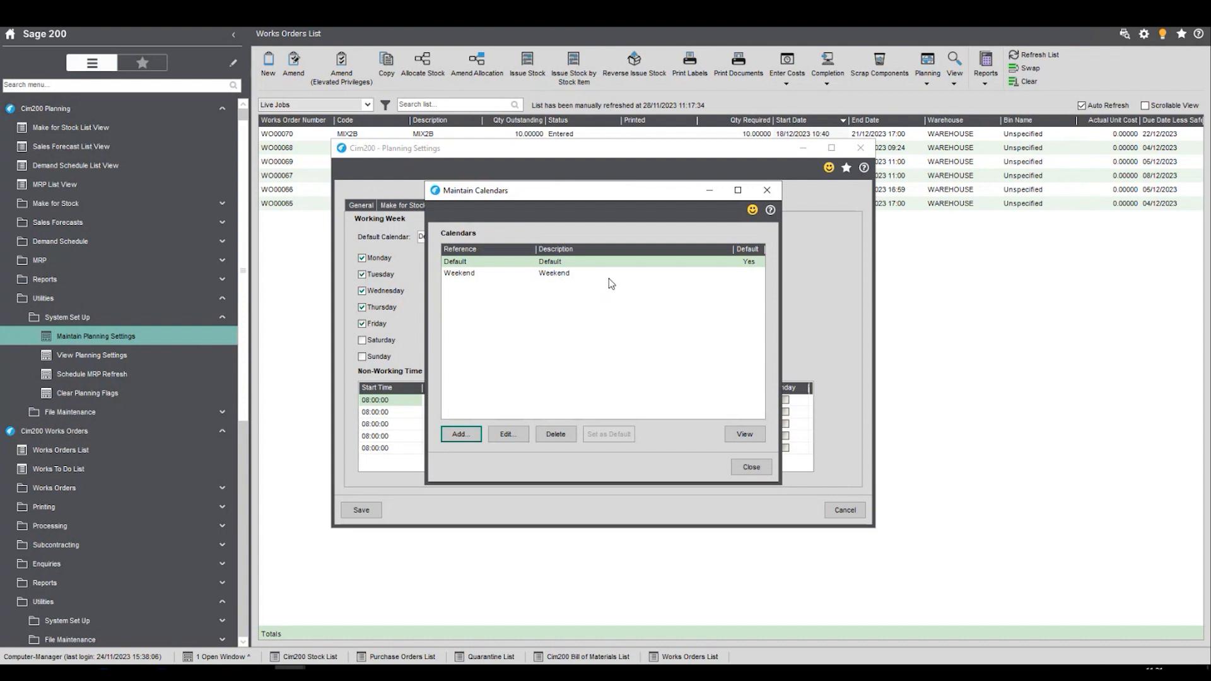
left_click(752, 468)
left_click(361, 509)
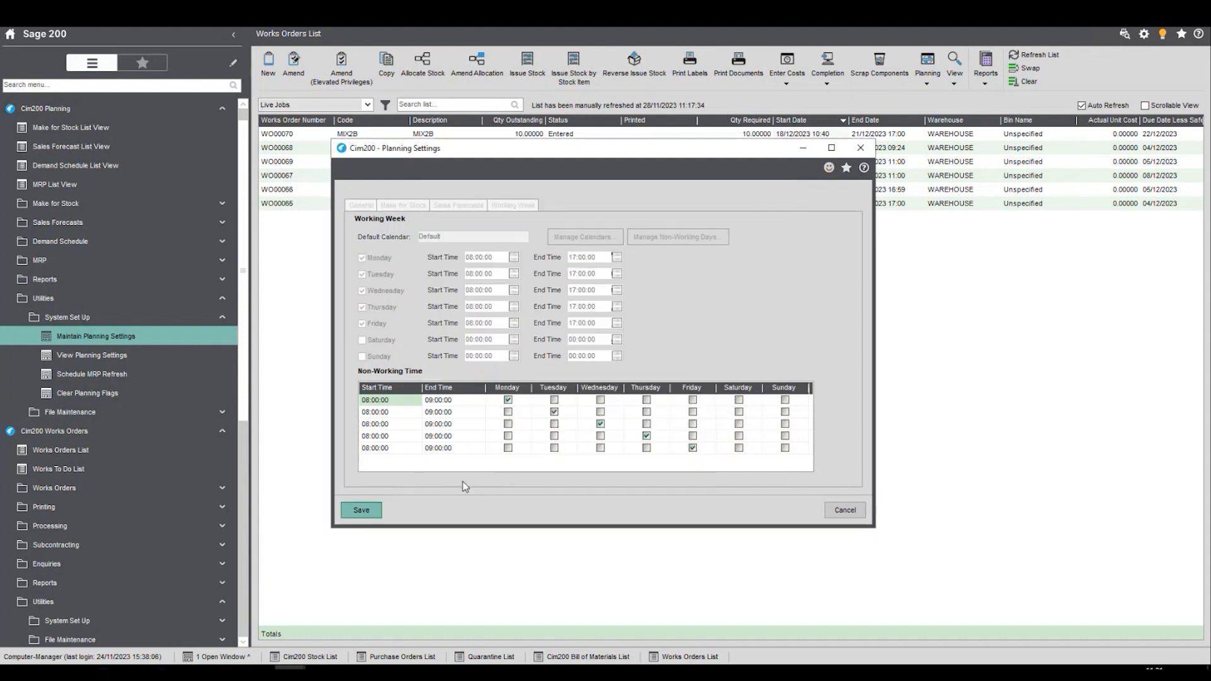
- Collapse the planning System Set Up folder and open the Machine Register List under Manufacturing System Manager
left_click(183, 322)
left_click_drag(244, 347, 242, 525)
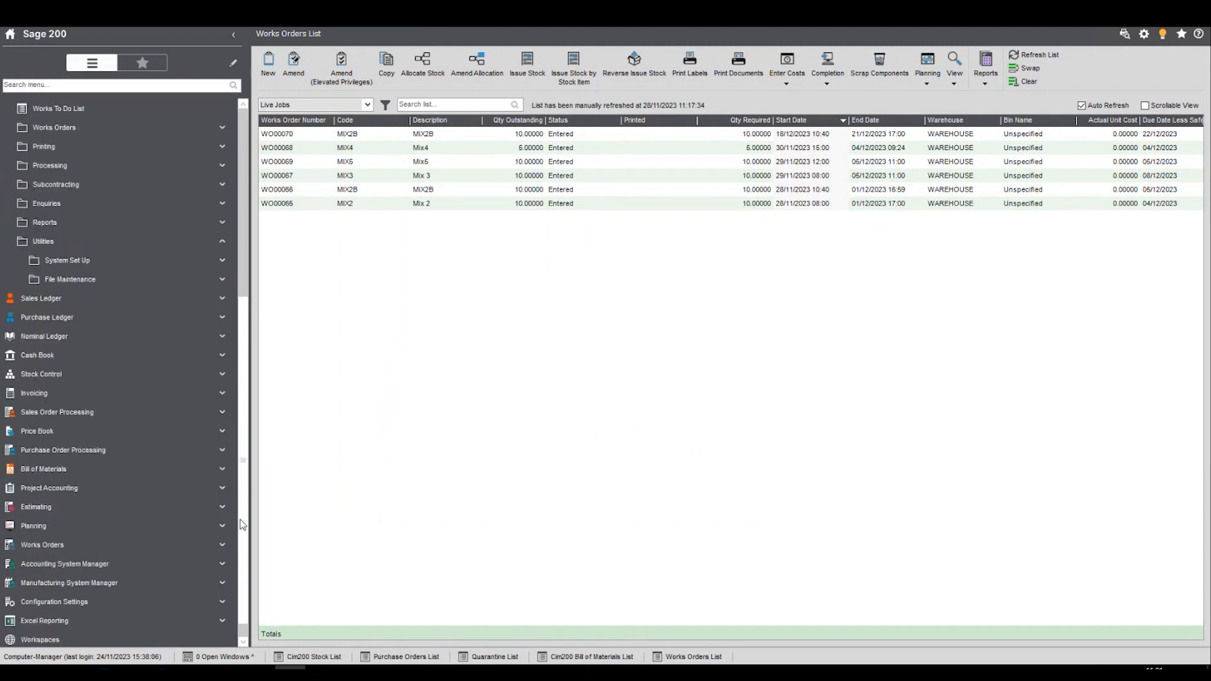
left_click(144, 581)
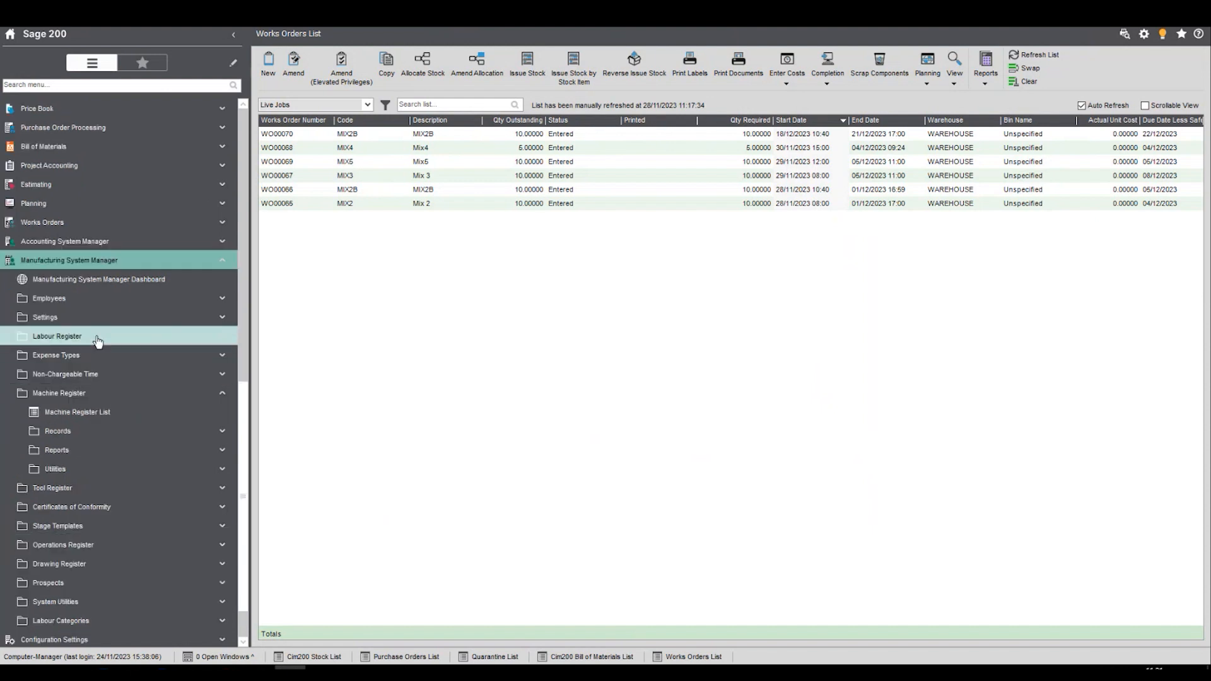
left_click(120, 413)
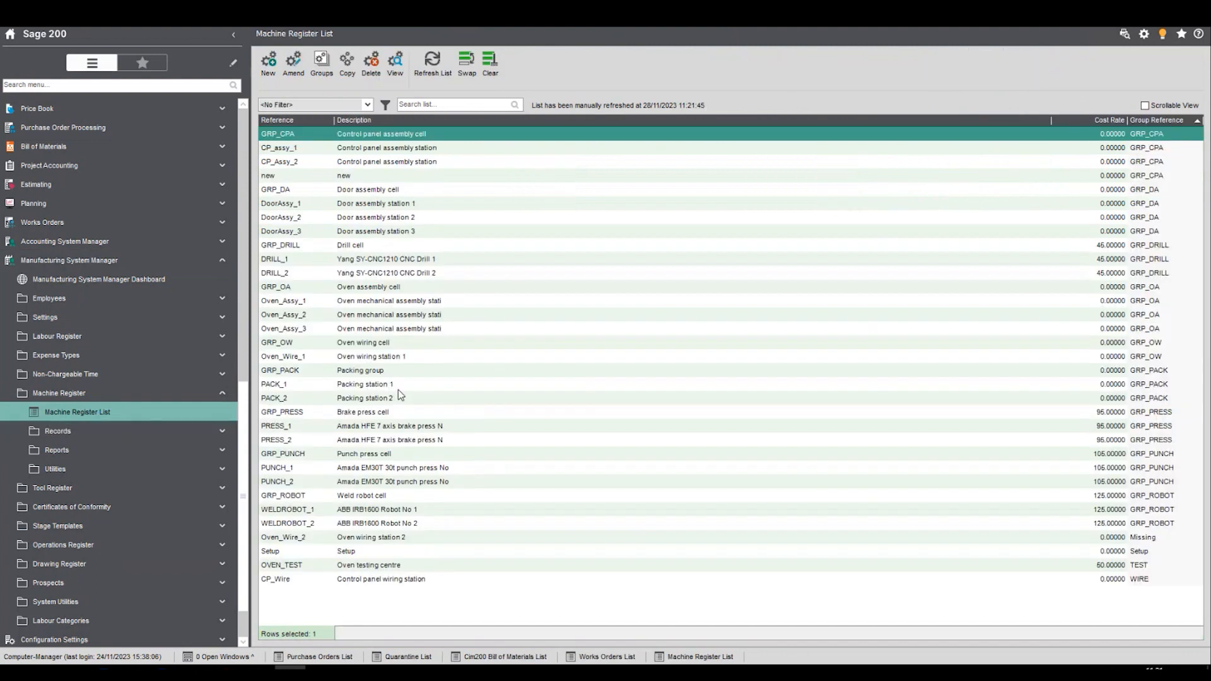
- Open the DoorAssy_1 machine record for amendment, view its scheduler calendar options and close it without changes
left_click(338, 205)
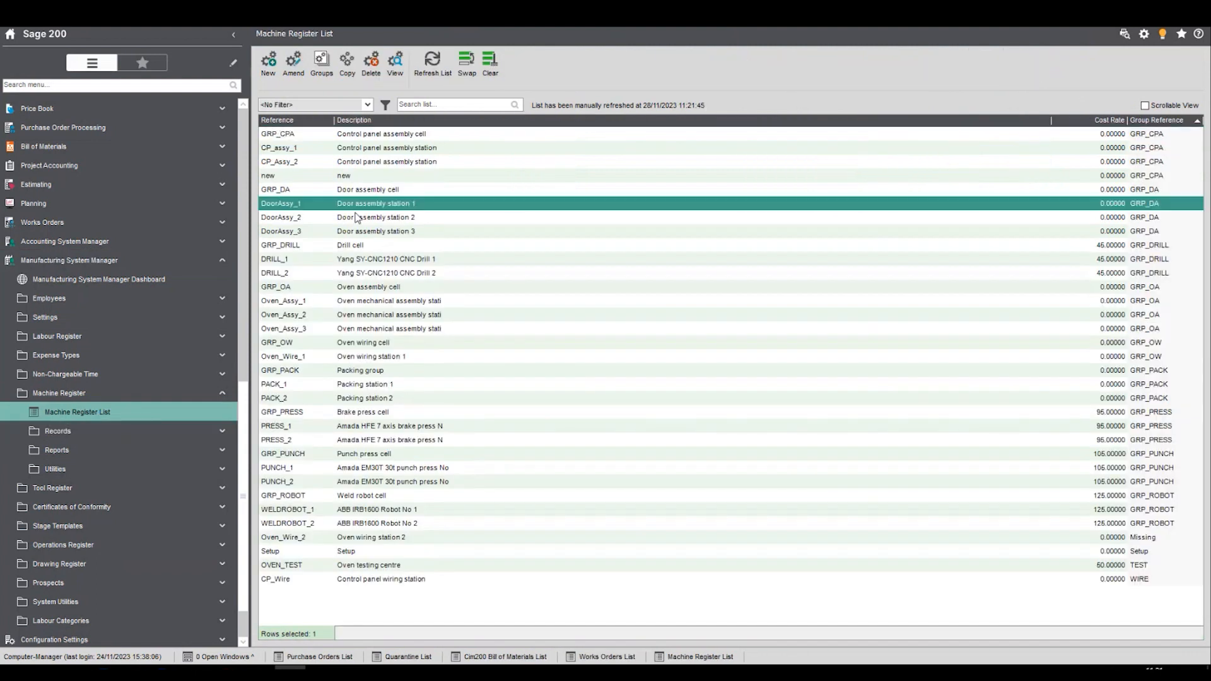
left_click(293, 63)
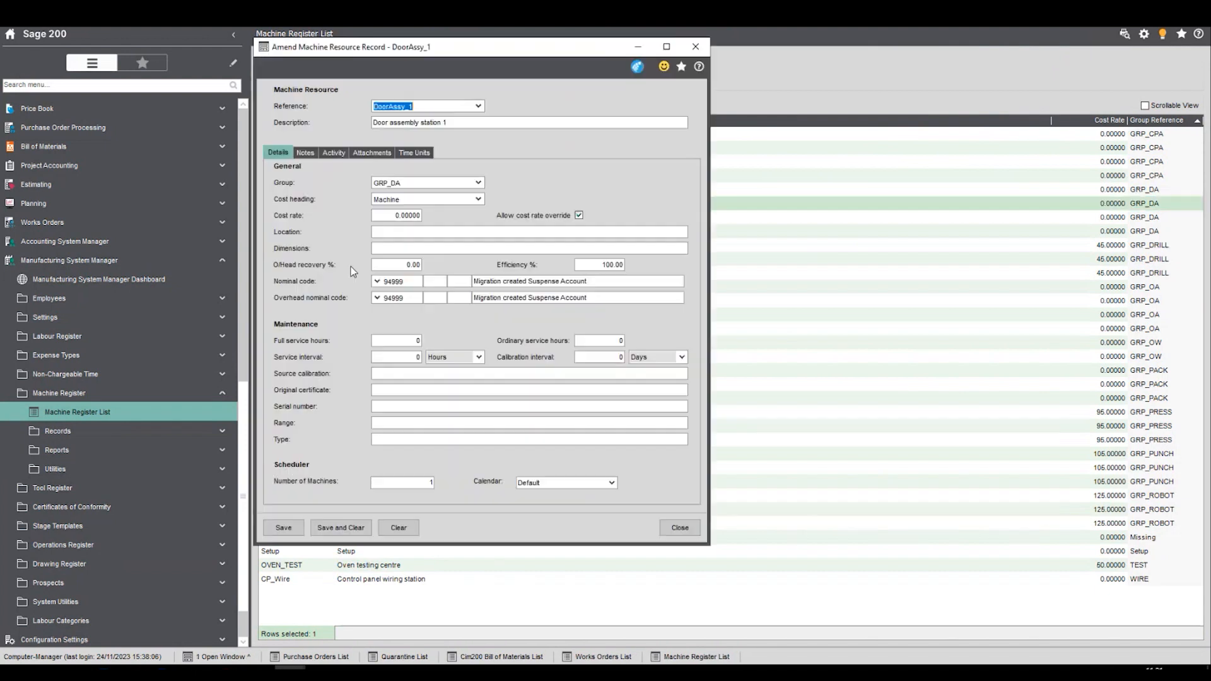
left_click(612, 483)
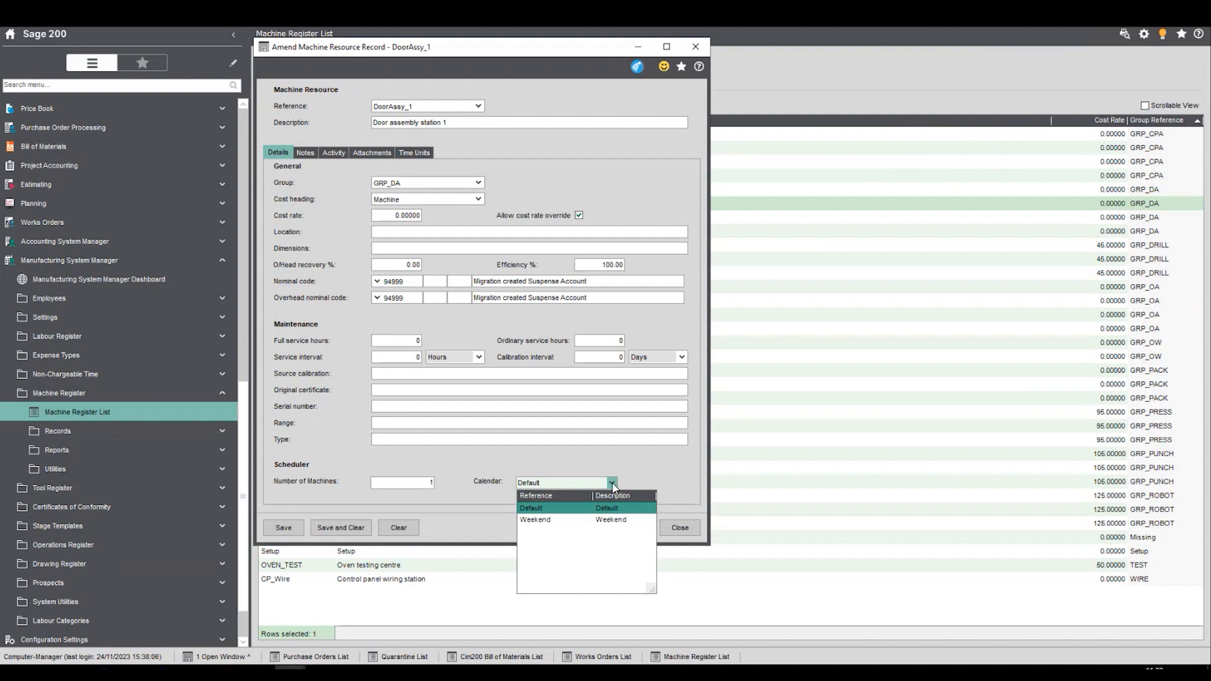
left_click(612, 482)
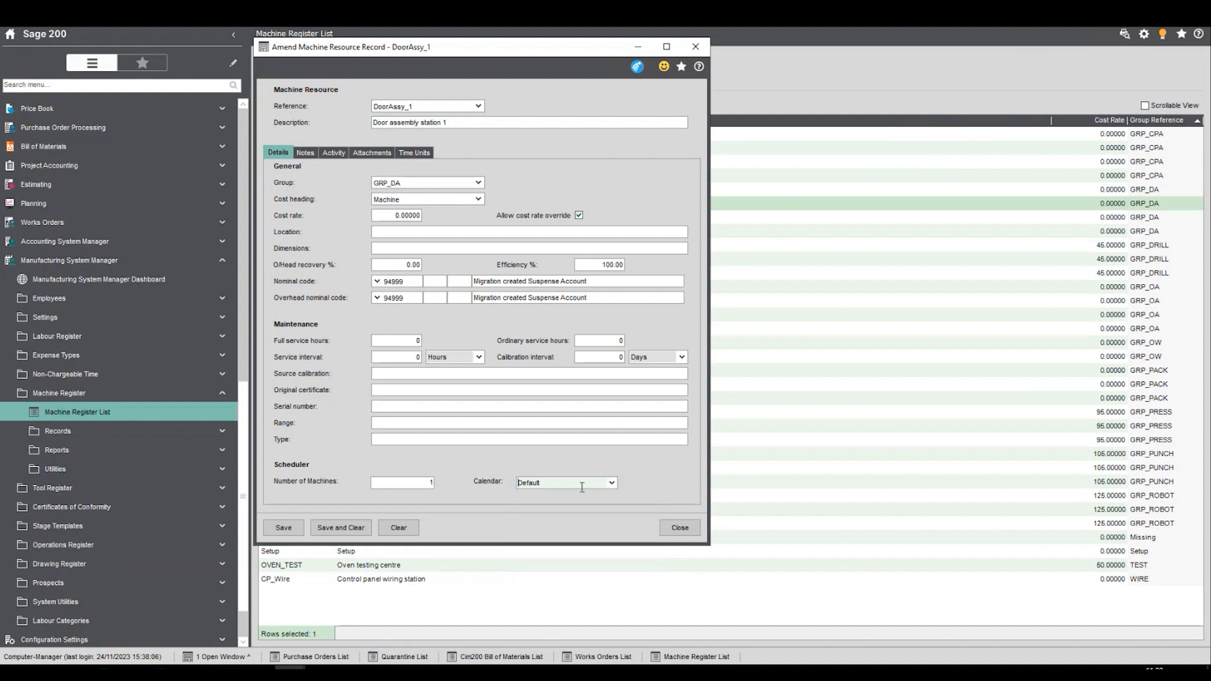
left_click(674, 529)
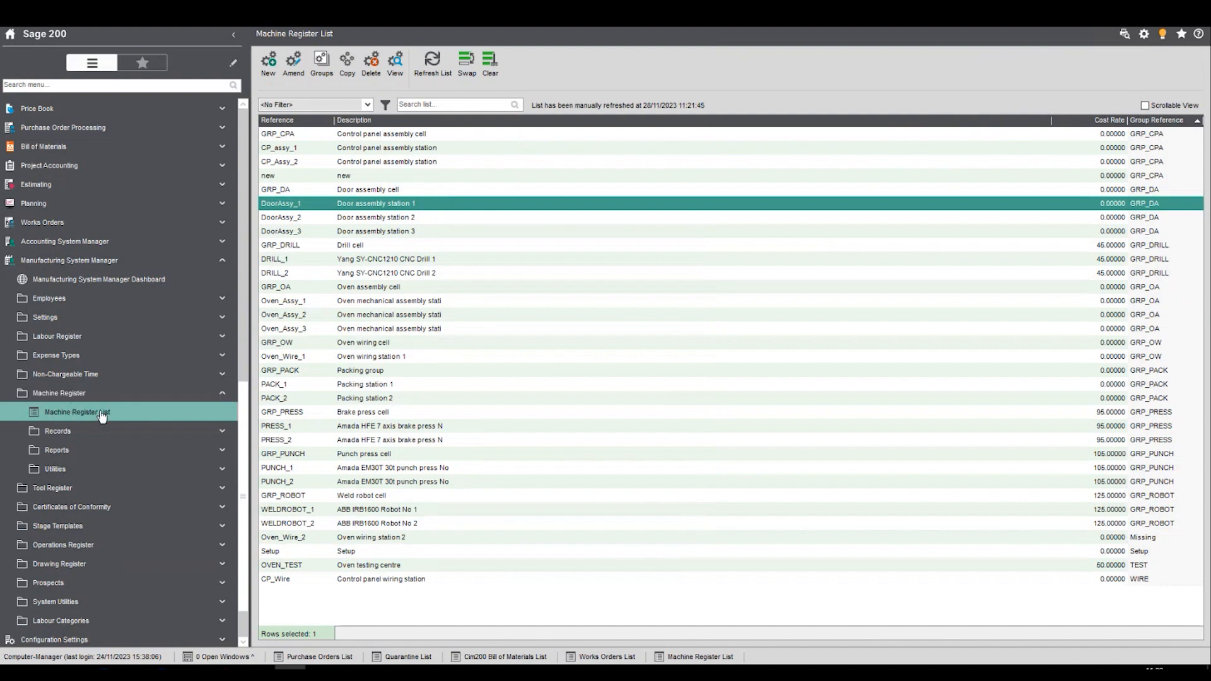
- Open the Labour Register List and view the scheduler calendar options in the named employee's OP_PACK labour record, closing it without changes
left_click(89, 335)
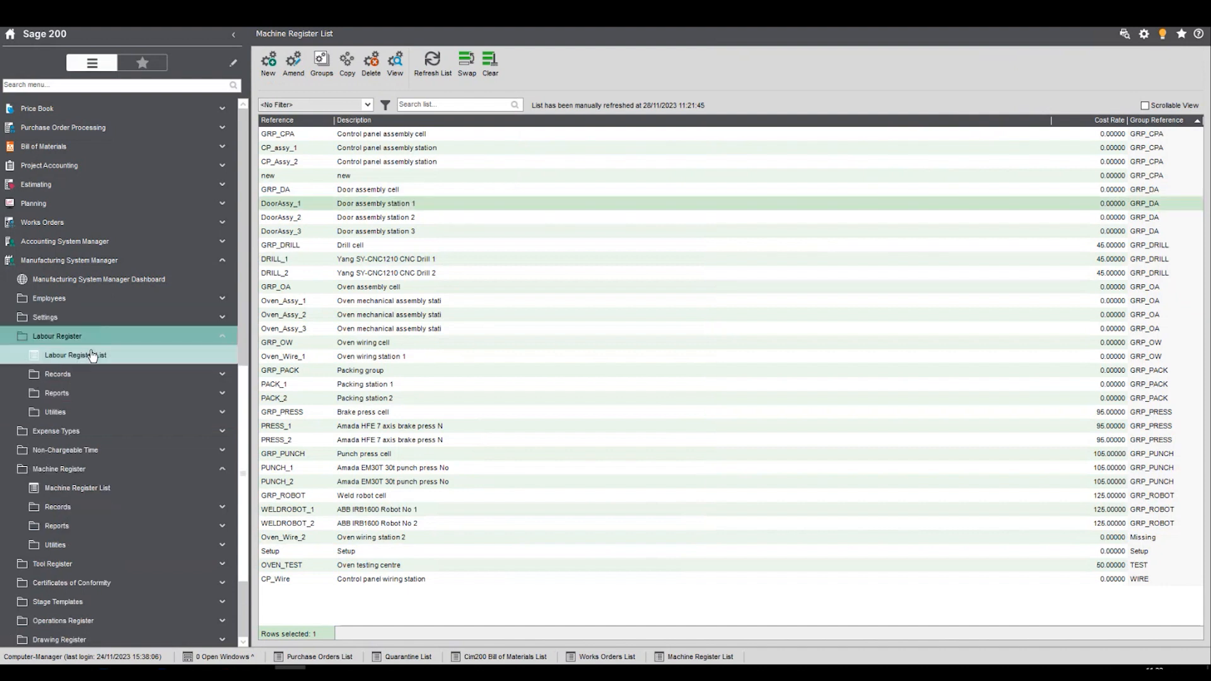
left_click(92, 356)
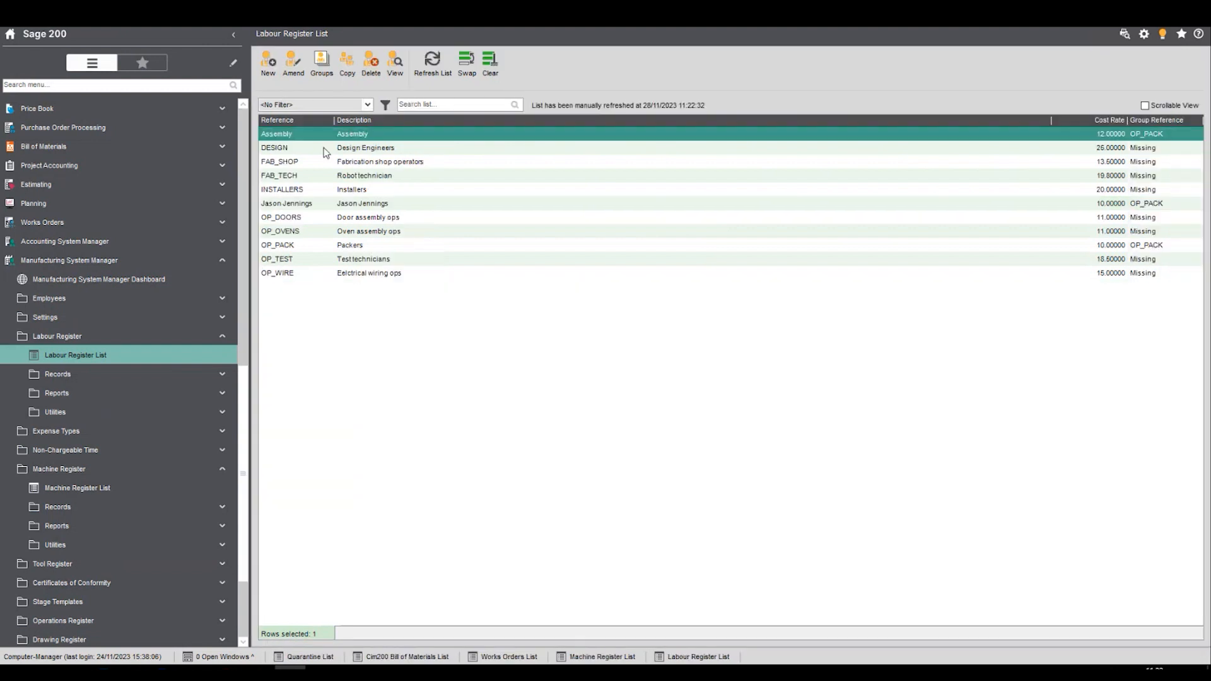
left_click(363, 204)
left_click(293, 63)
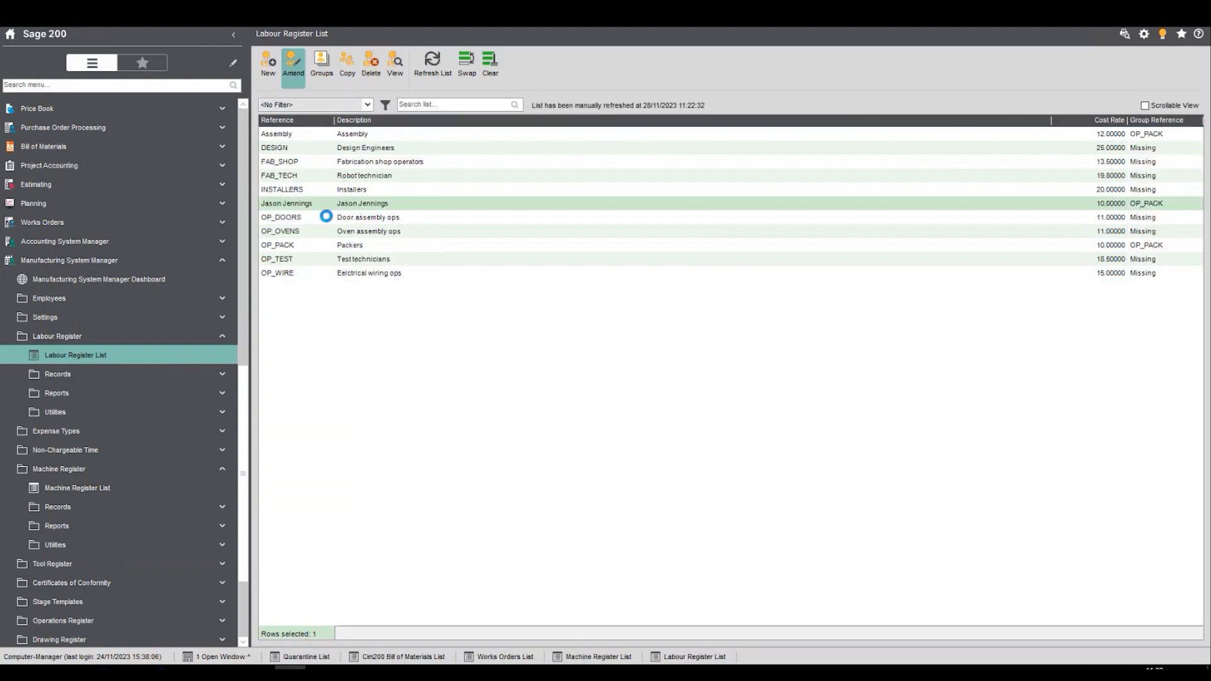
left_click(768, 507)
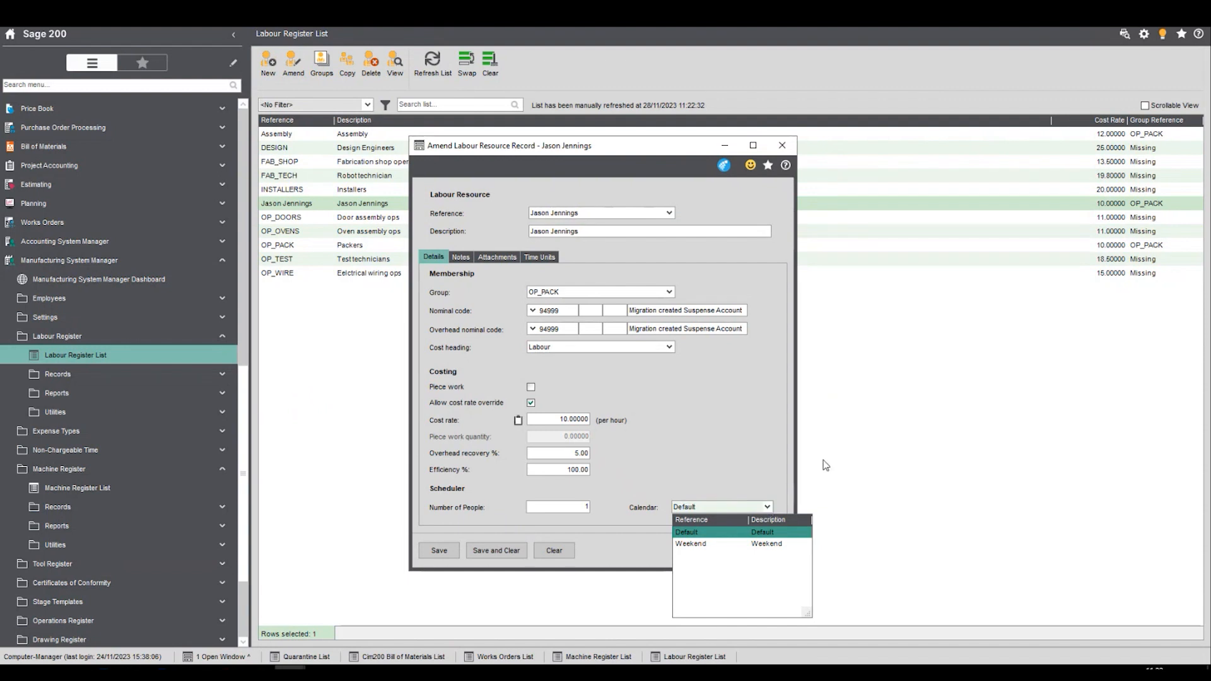
left_click(732, 421)
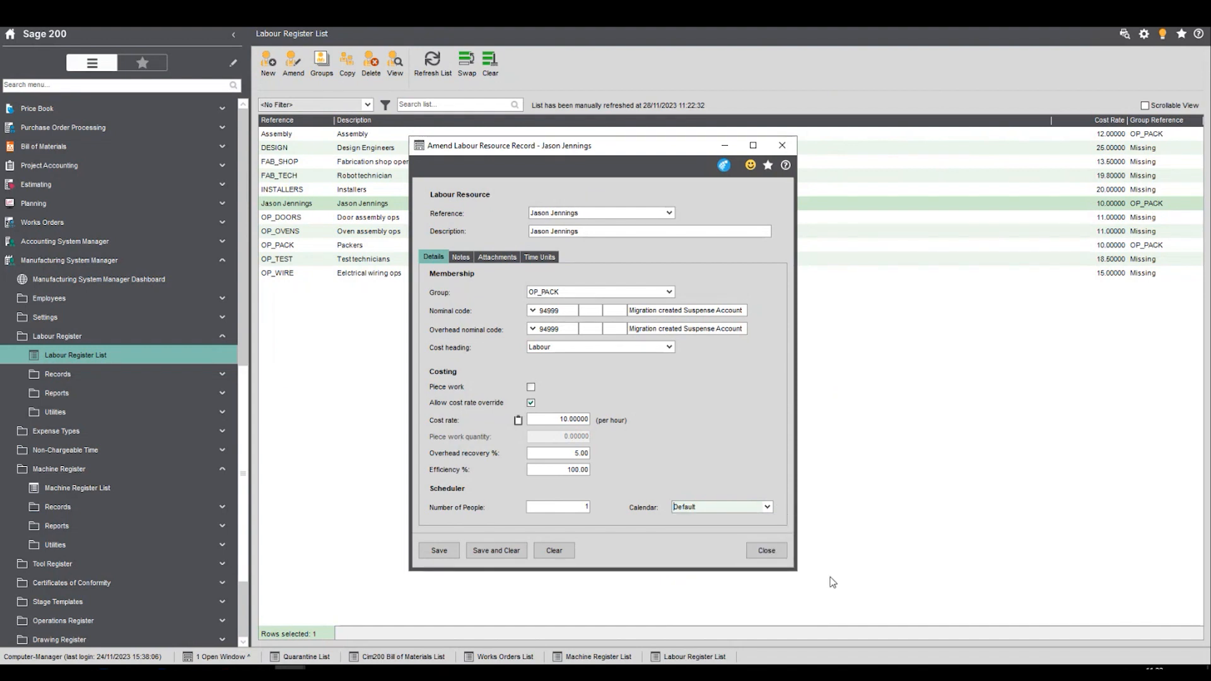
left_click(781, 553)
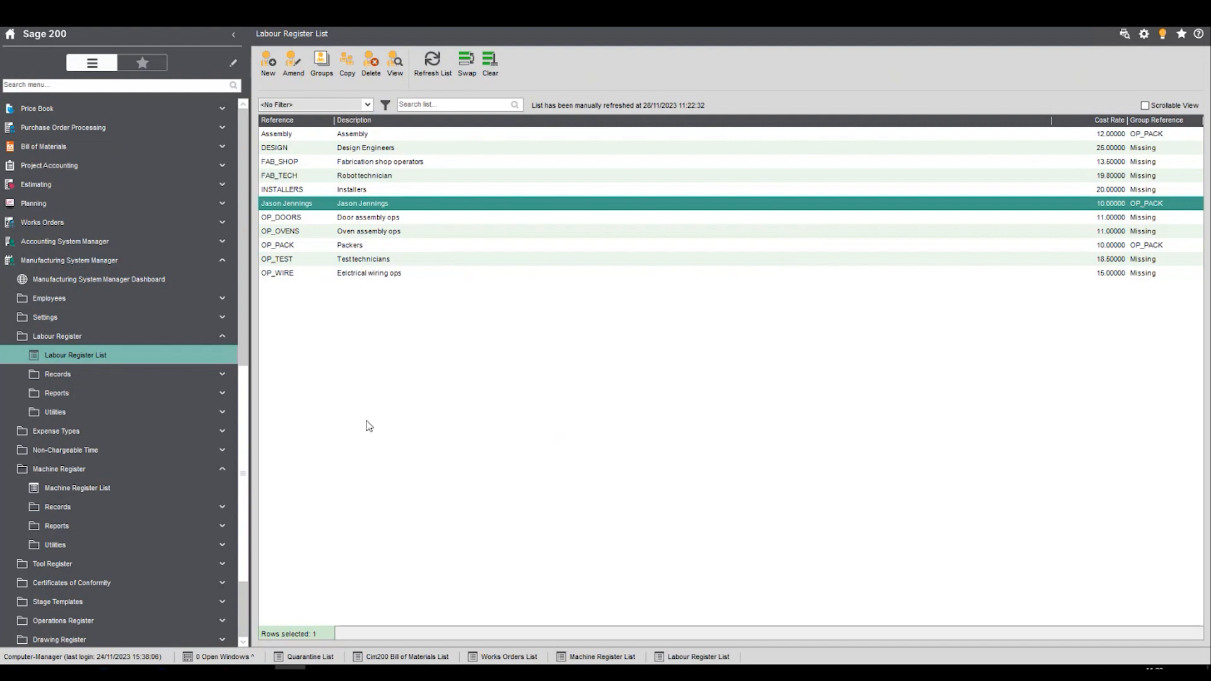
- Collapse the Manufacturing System Manager and Cim200 Works Orders menus and open Locations from Stock Control's Stock Maintenance folder
left_click(222, 261)
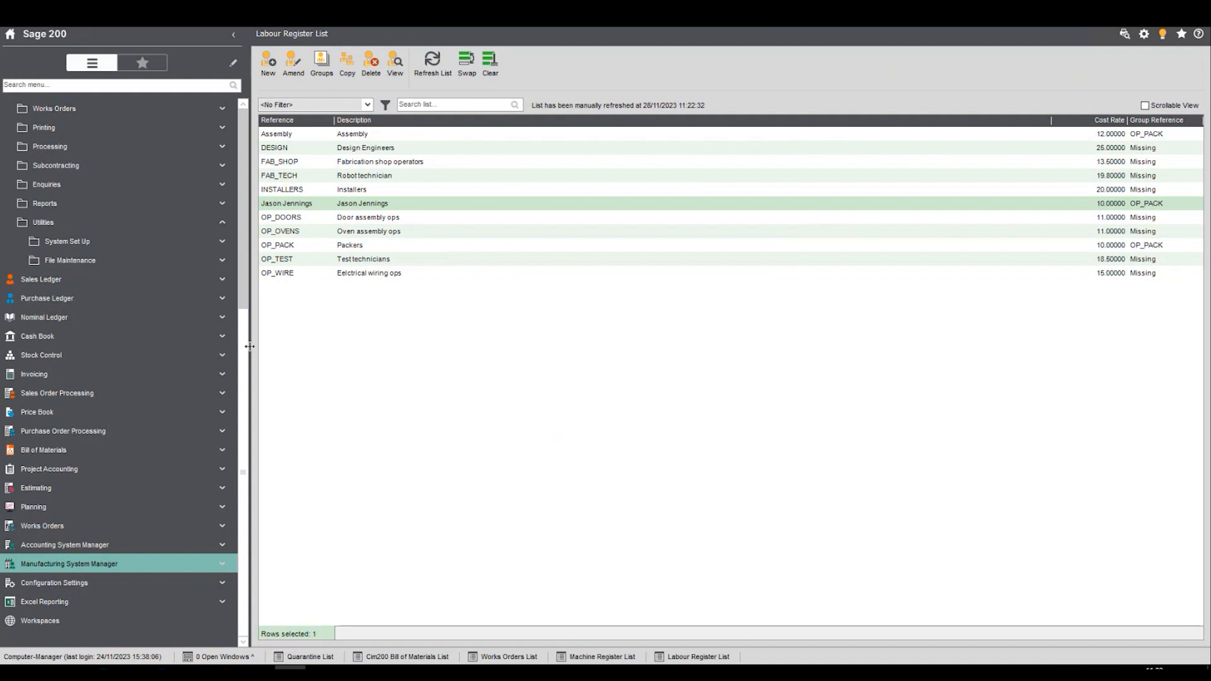
left_click_drag(240, 349, 268, 190)
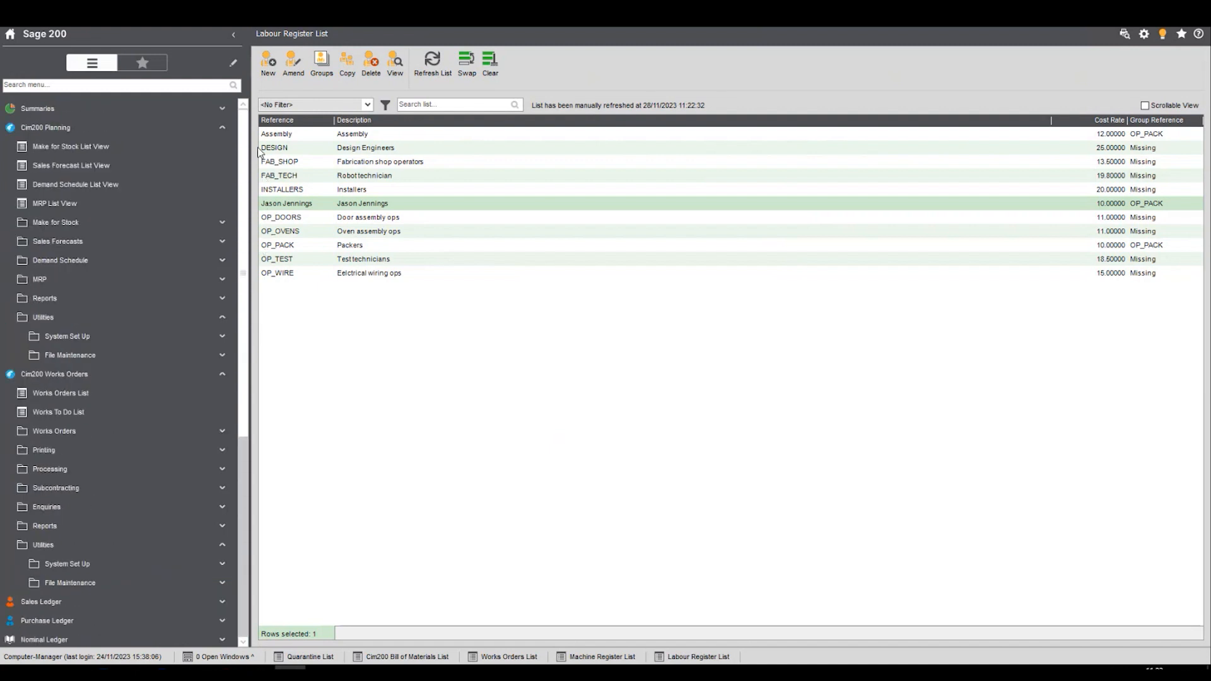
left_click(213, 383)
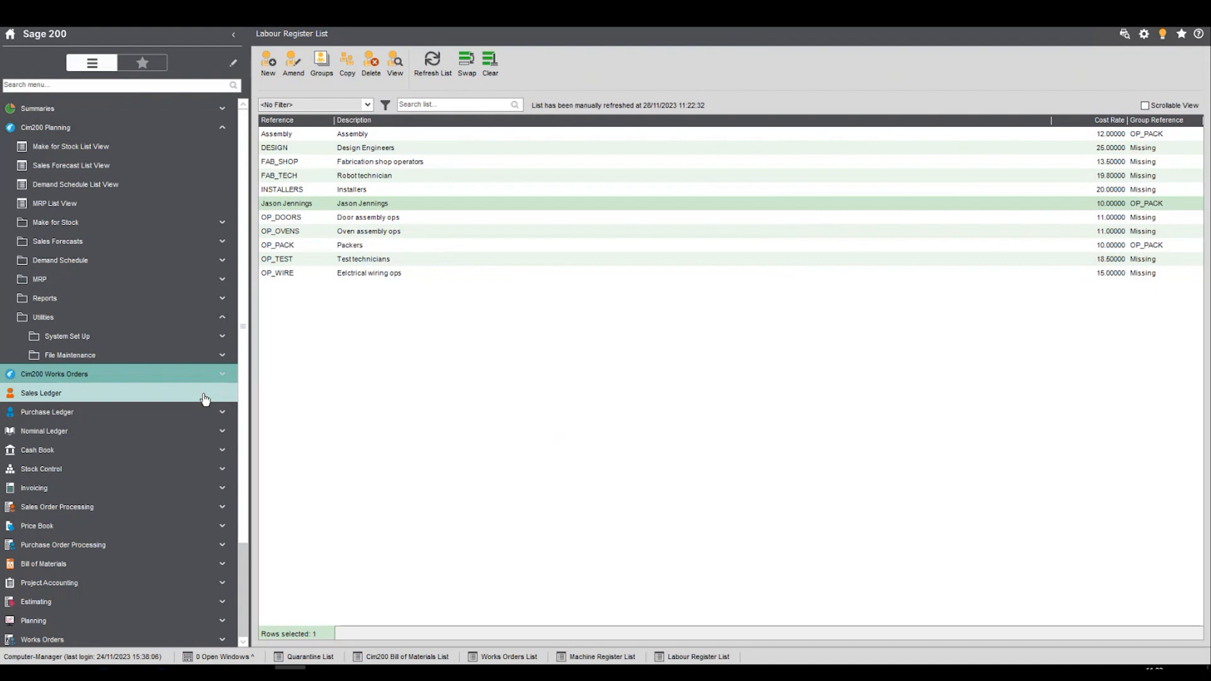
left_click(228, 470)
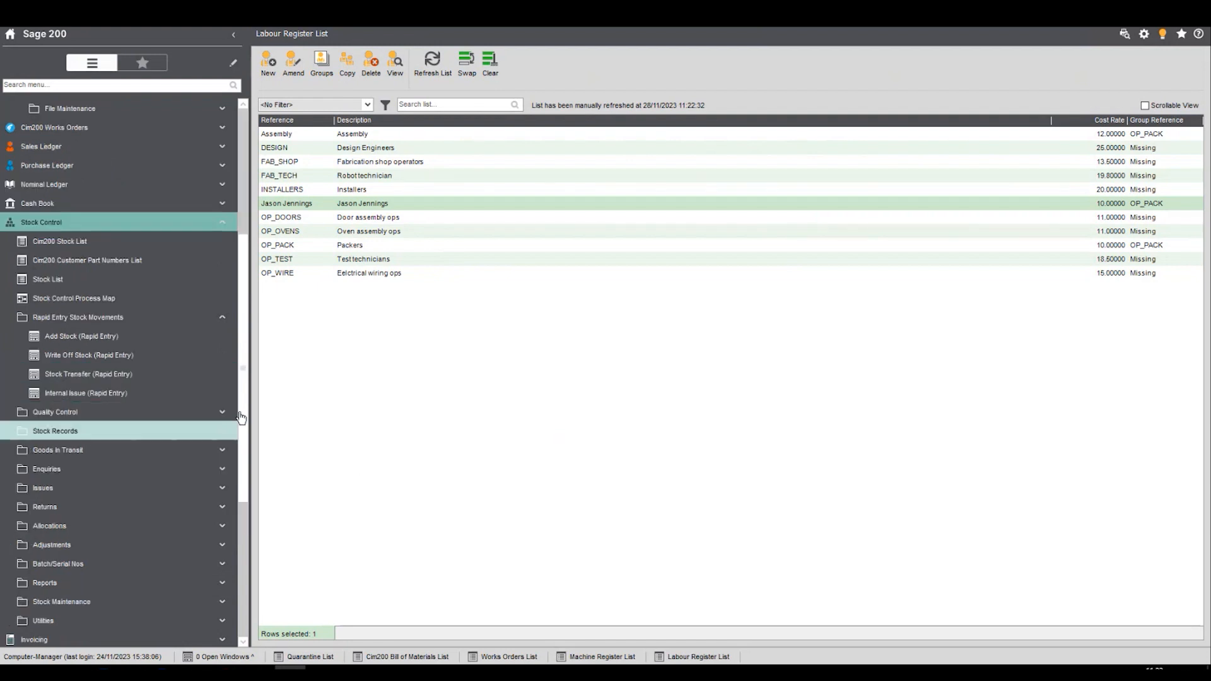
left_click_drag(247, 265, 256, 302)
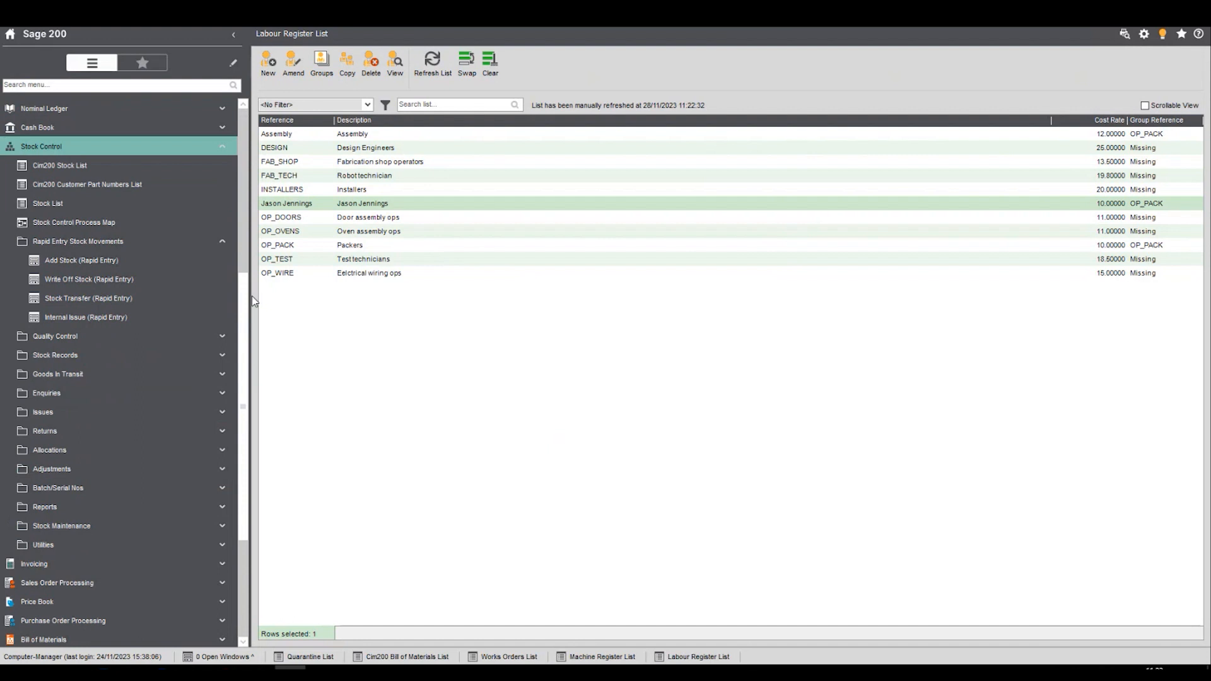
left_click(193, 527)
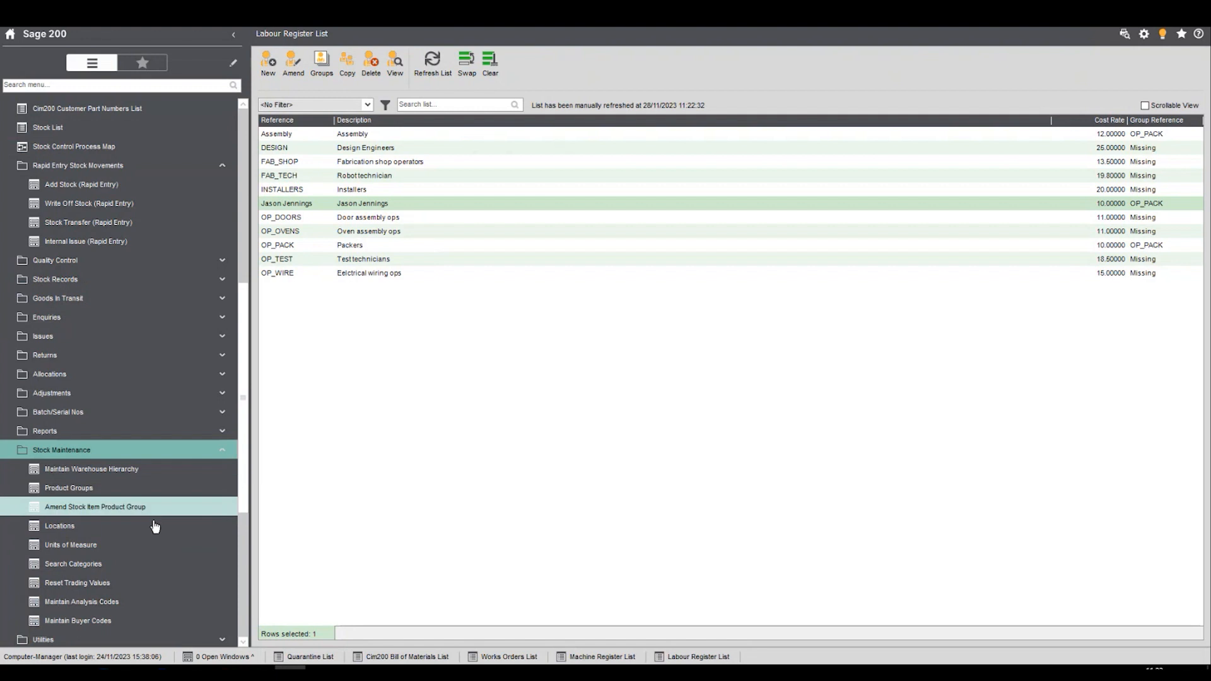
left_click(200, 526)
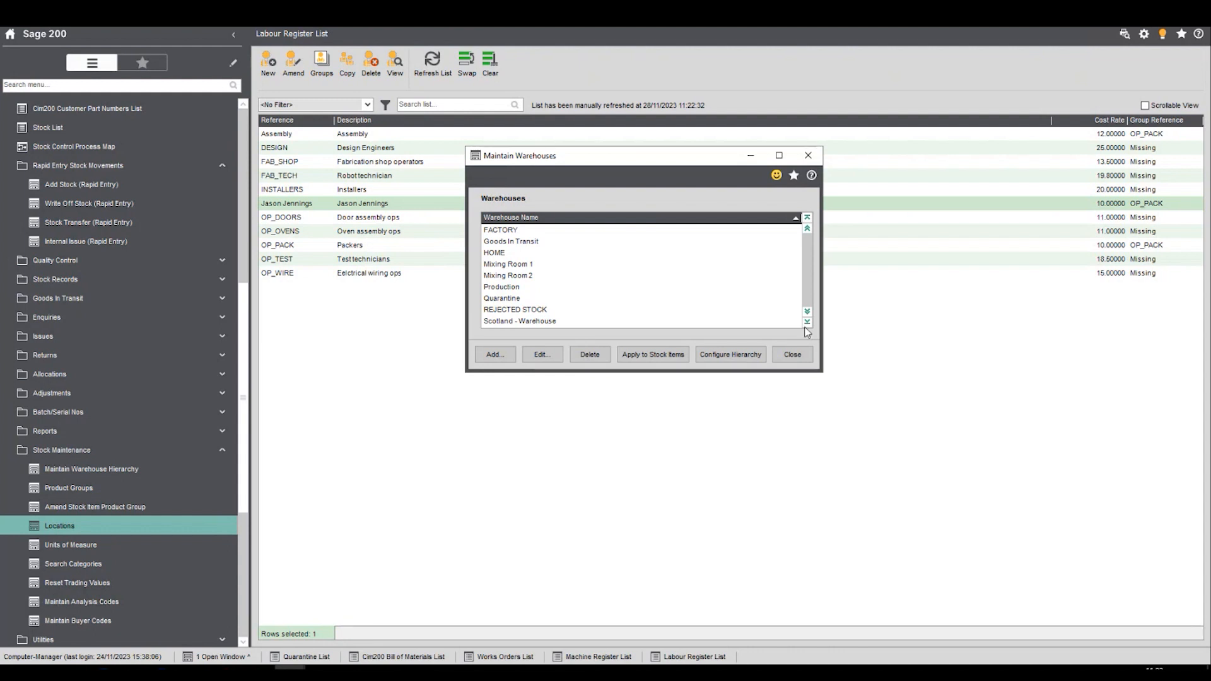
- Look through the warehouse list and view the Scotland Quarantine warehouse details, closing them without changes
left_click(514, 299)
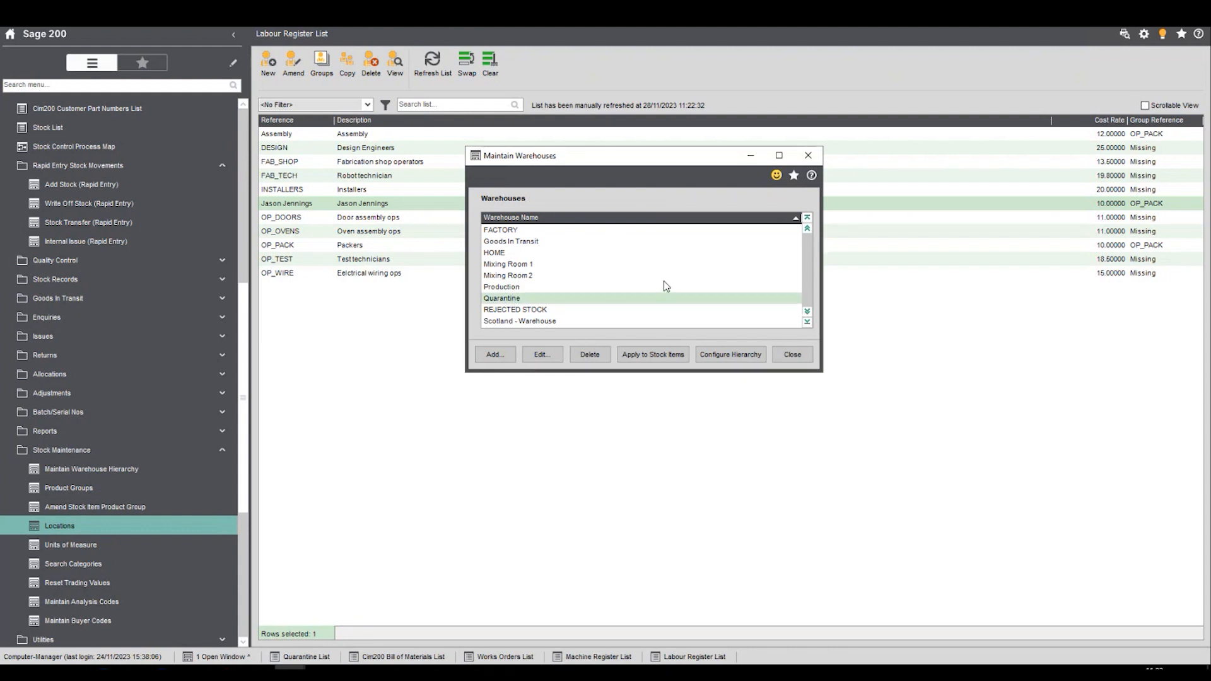
key("Down")
key("Down")
key("Down")
key("Down")
key("Up")
key("Up")
key("Up")
key("Up")
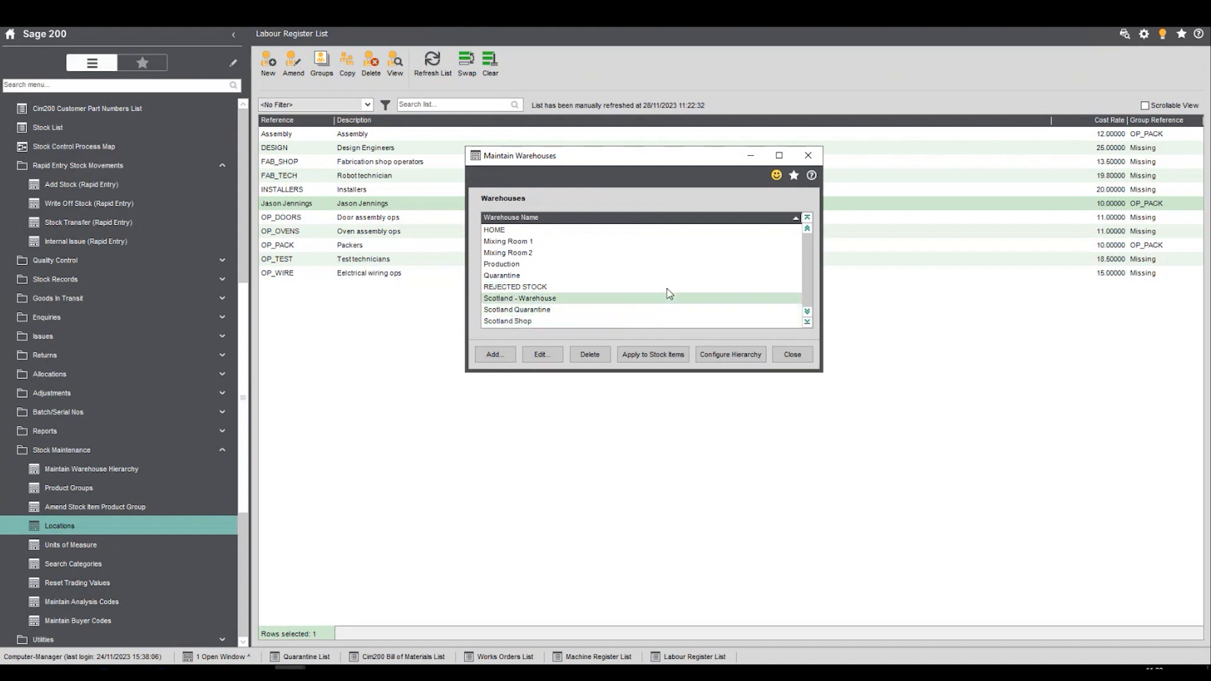
left_click(526, 315)
left_click(543, 356)
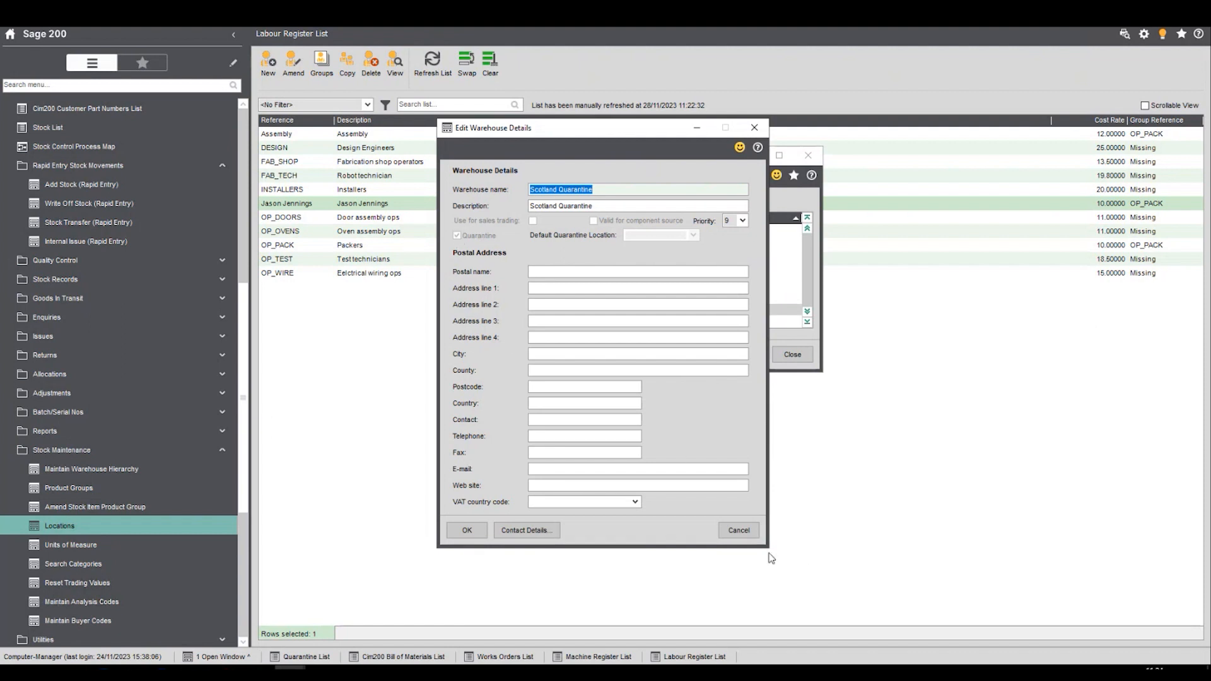
left_click(739, 531)
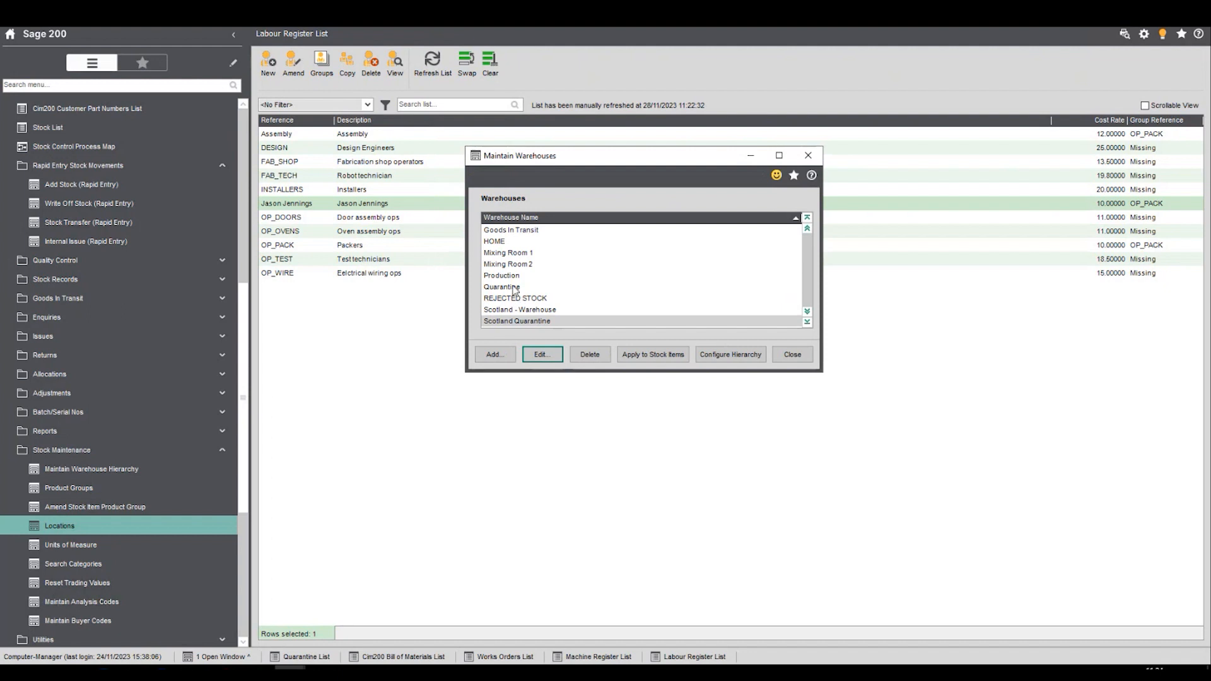
- Compare the Quarantine and Scotland warehouse entries and view the default quarantine location of Scotland - Warehouse, closing its details without changes
left_click(513, 287)
left_click(544, 322)
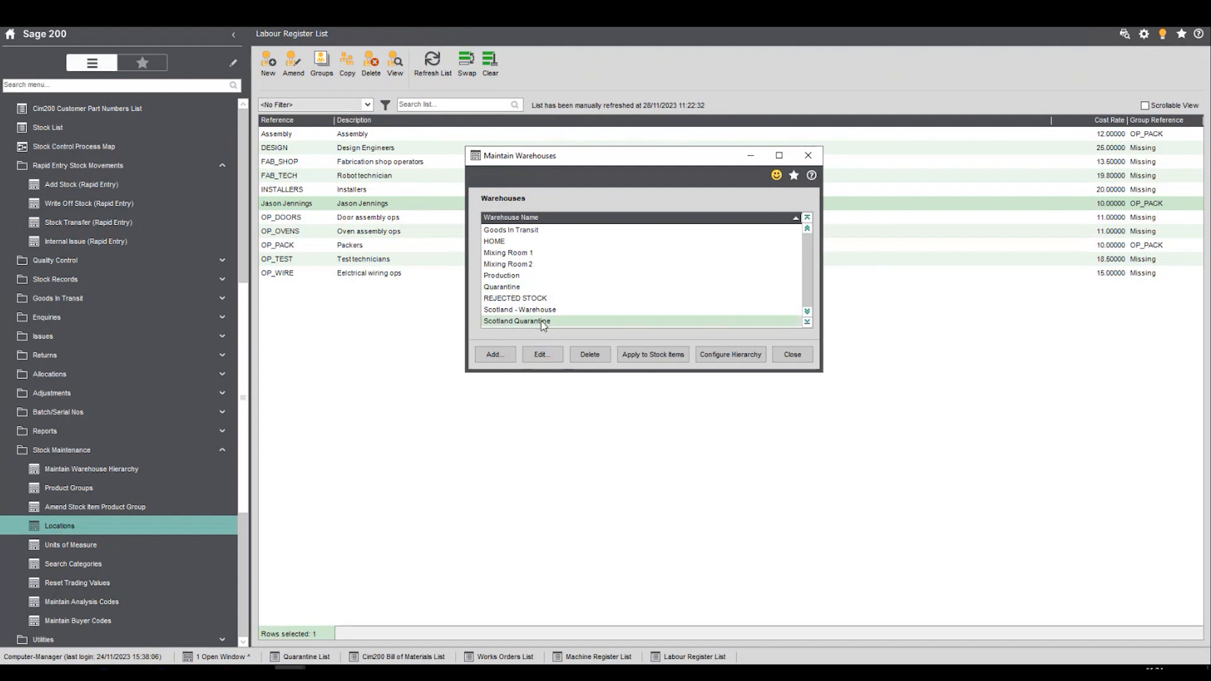
left_click(506, 288)
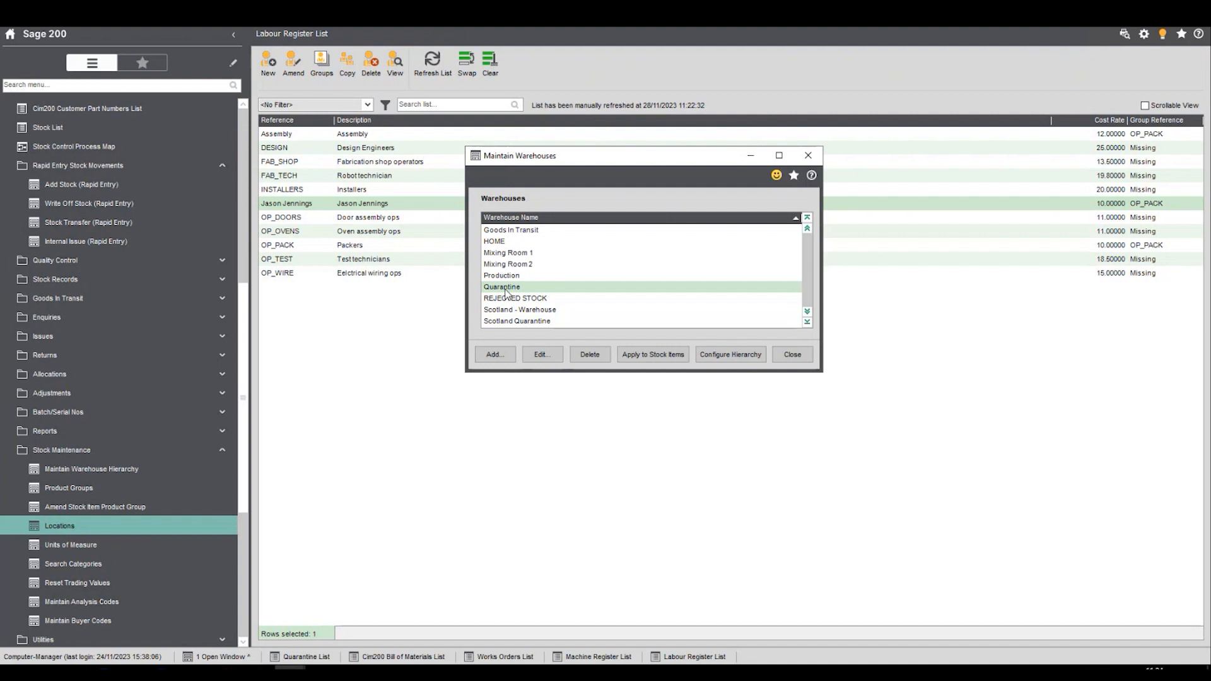
left_click(509, 322)
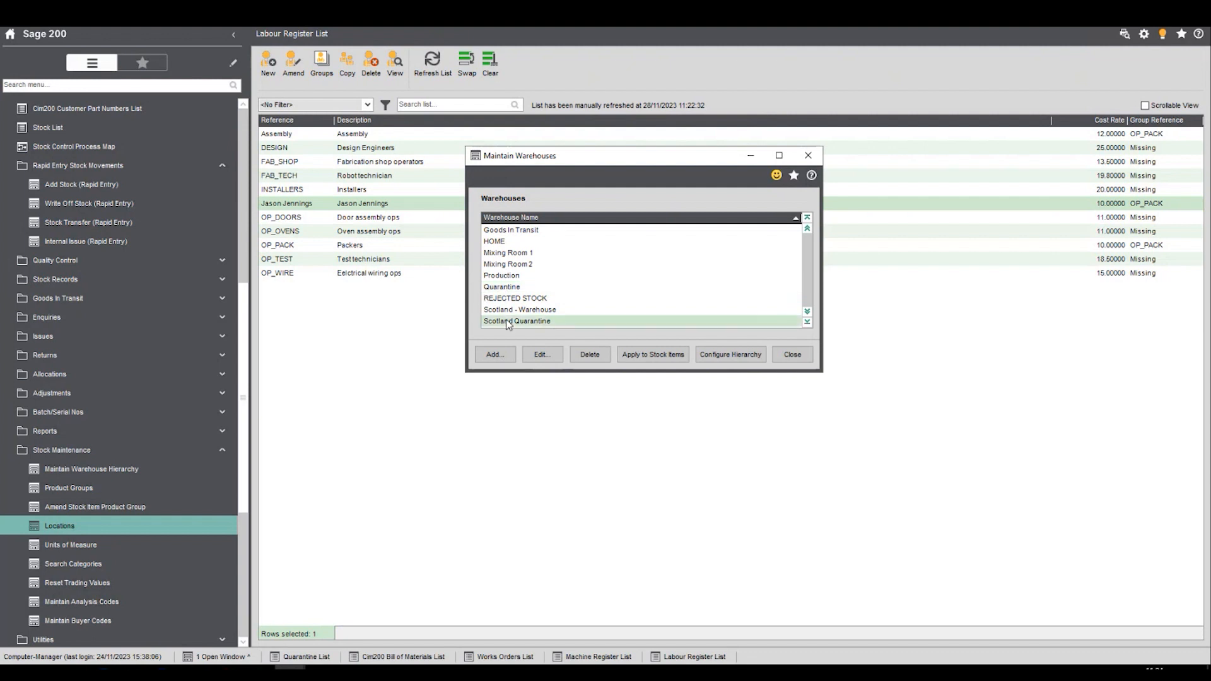
key("Down")
left_click(546, 300)
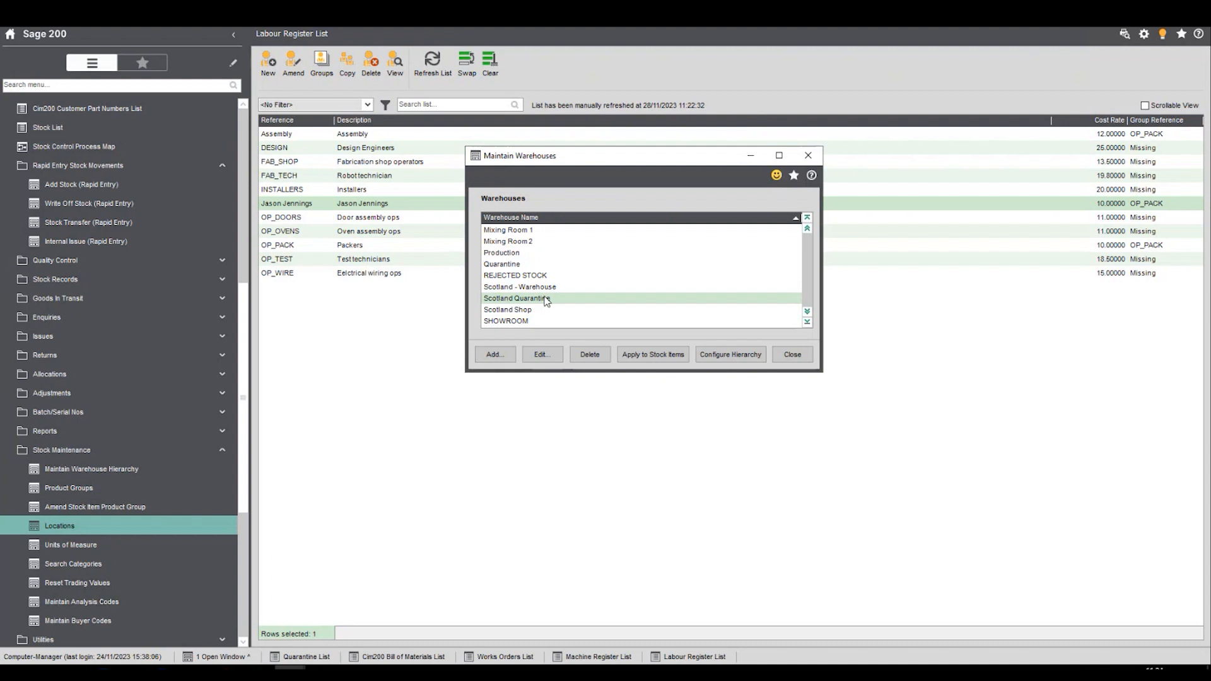
left_click(532, 289)
left_click(531, 310)
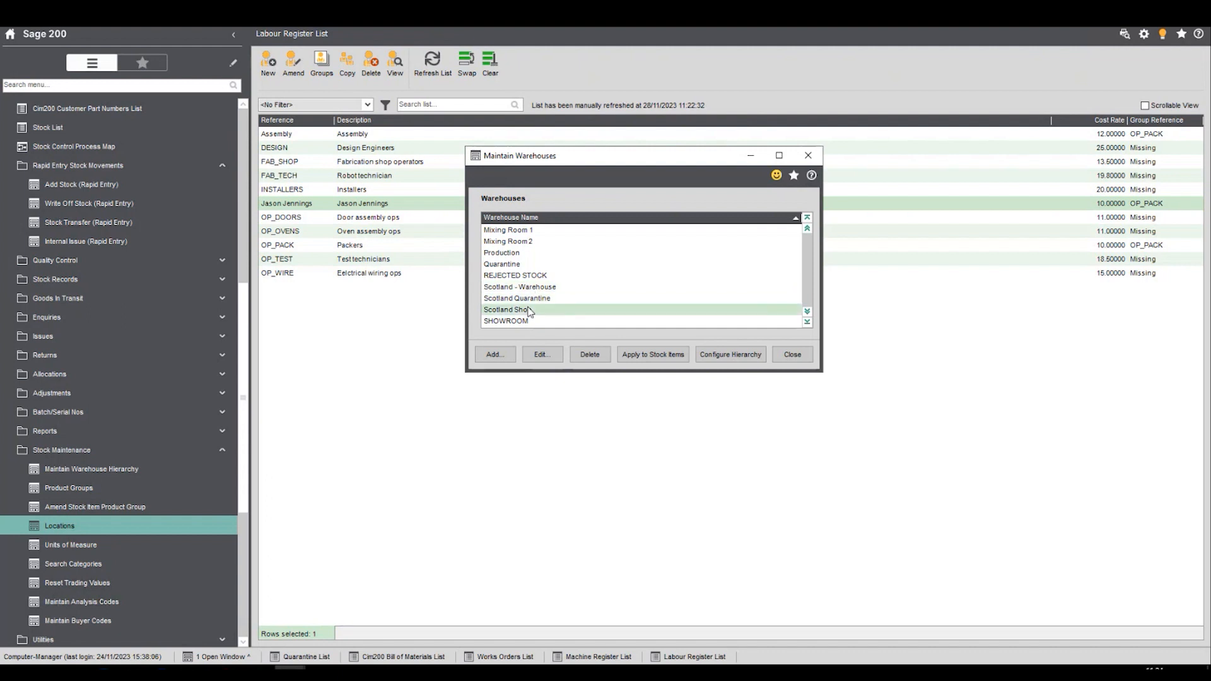
left_click(524, 289)
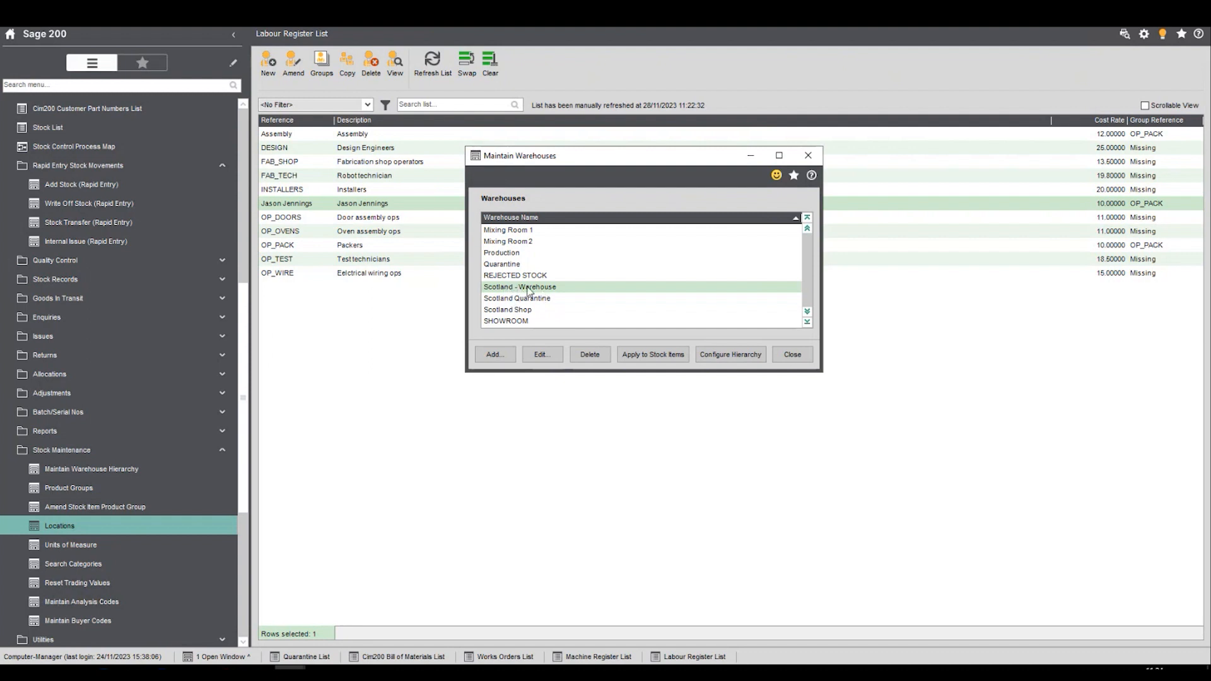
left_click(511, 310)
left_click(549, 347)
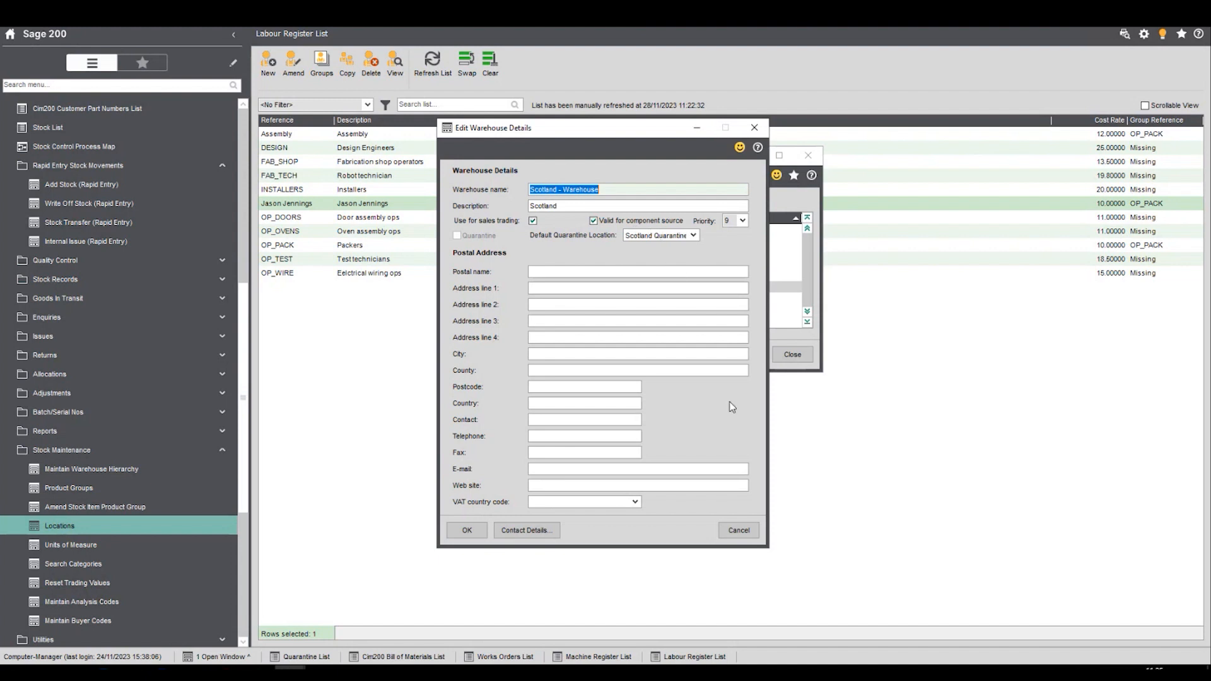
left_click(732, 529)
- View the Scotland Shop warehouse's default quarantine location, cancel its details and close warehouse maintenance
left_click(529, 329)
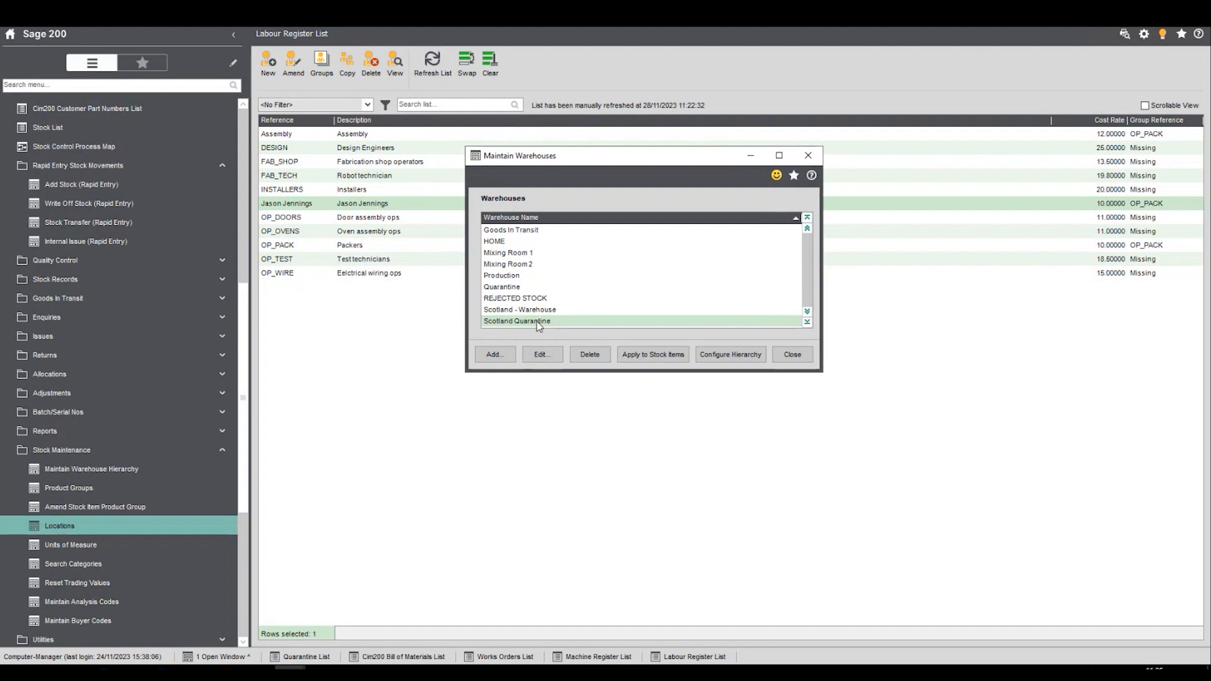
left_click(542, 354)
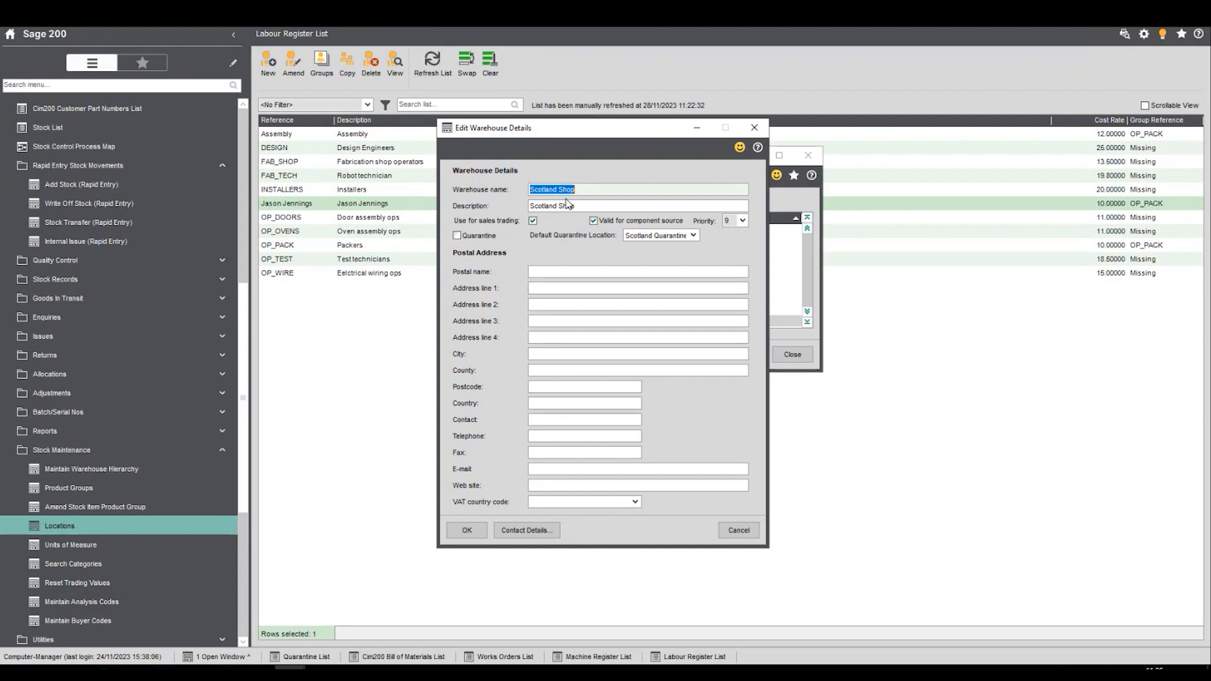
left_click(740, 532)
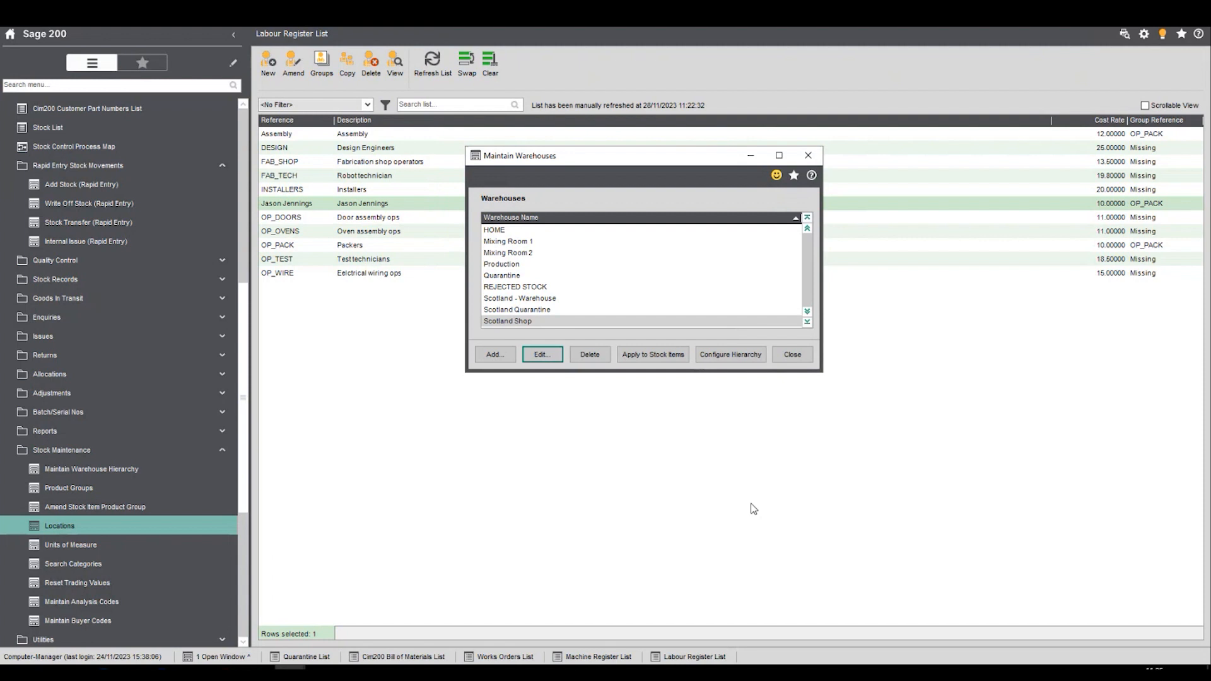
left_click(789, 357)
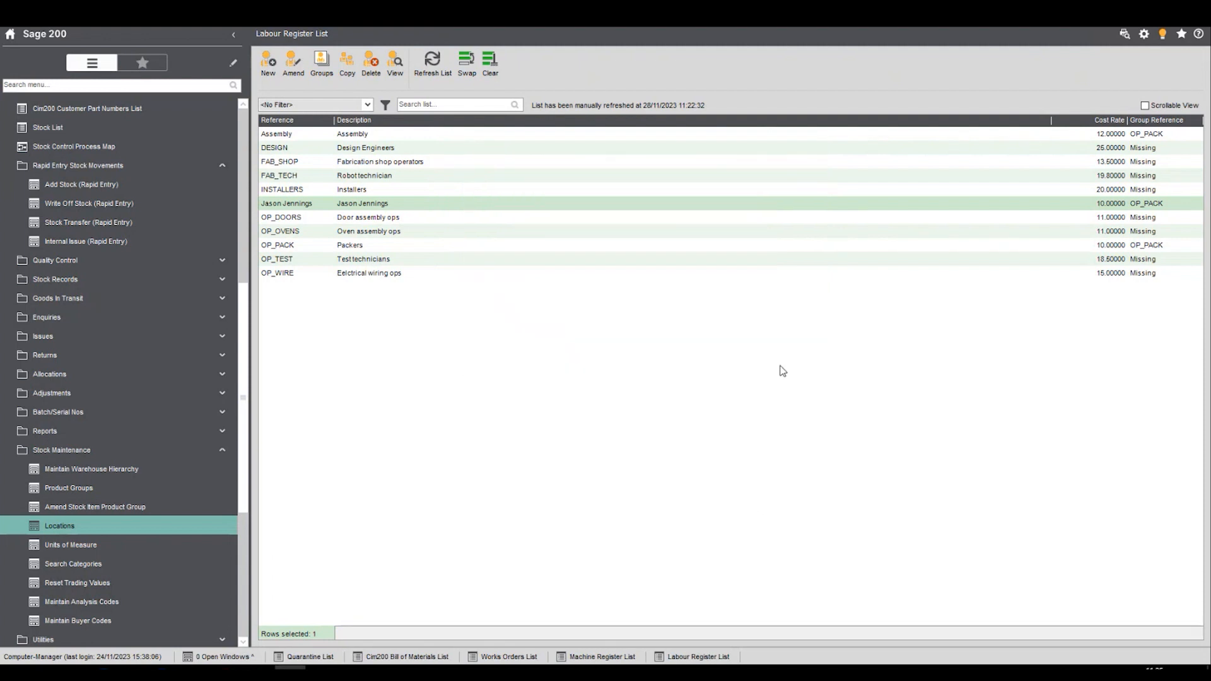
- Collapse Stock Maintenance, open Maintain Inspection Templates under Quality Control and open the Goods Inspection template for editing
left_click(192, 455)
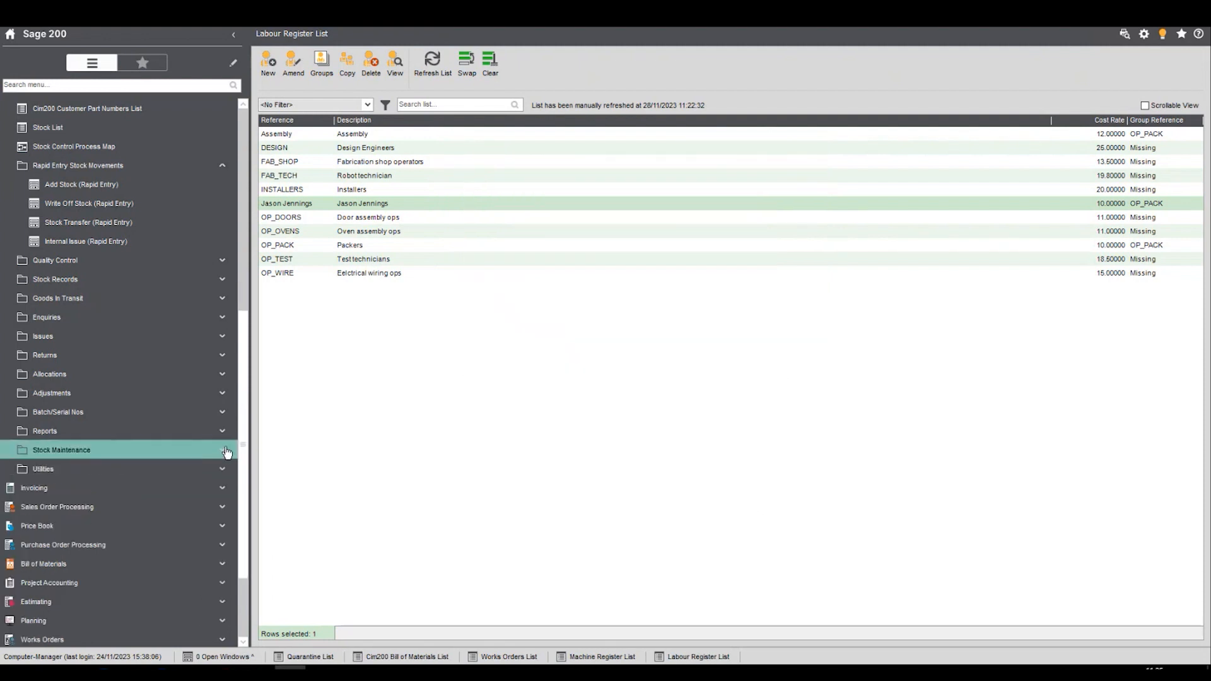
left_click(168, 267)
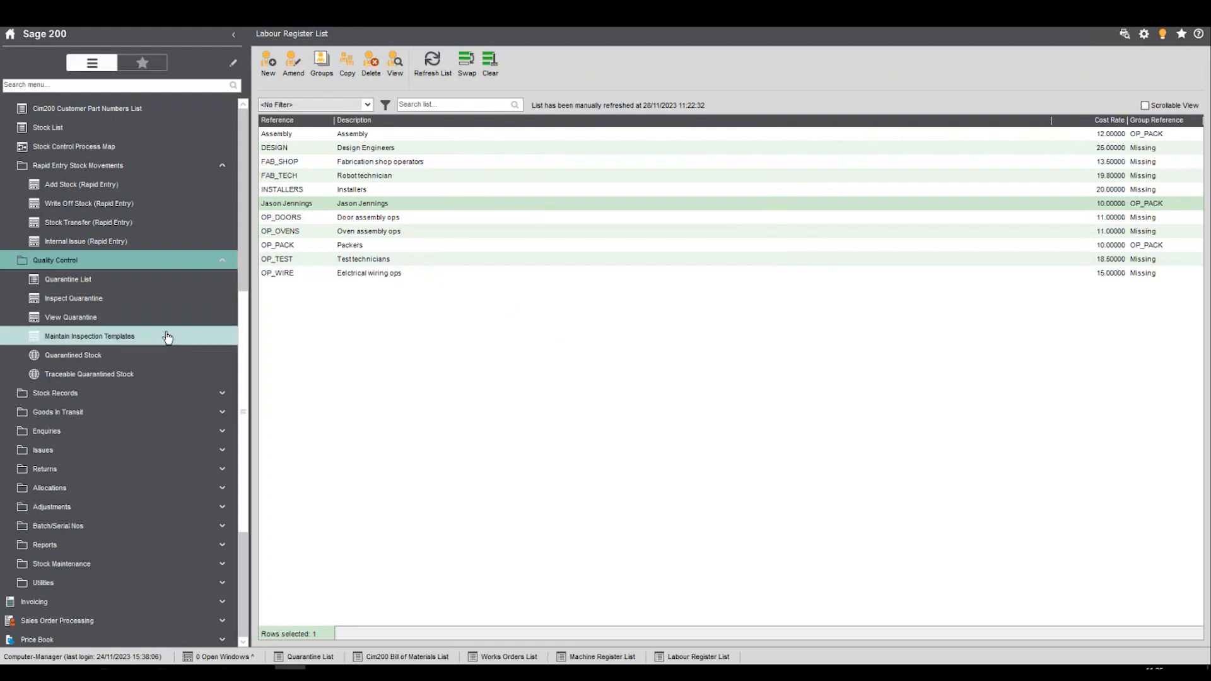
left_click(104, 338)
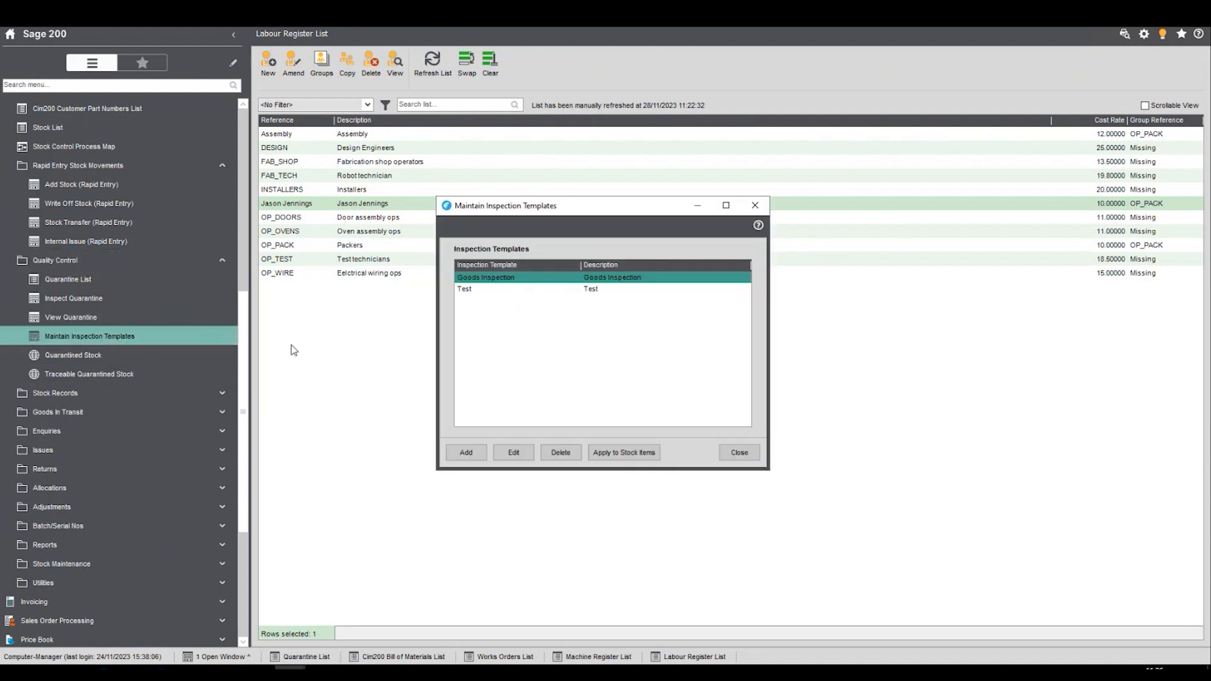
left_click(592, 291)
left_click(592, 282)
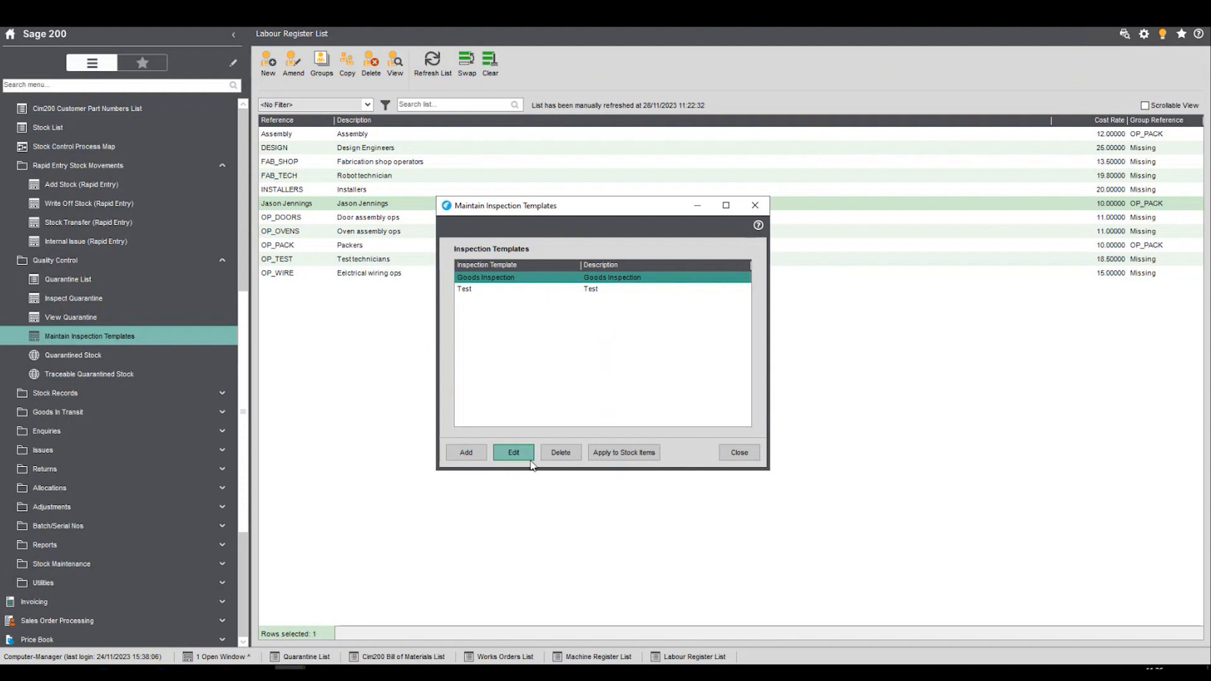
left_click(513, 452)
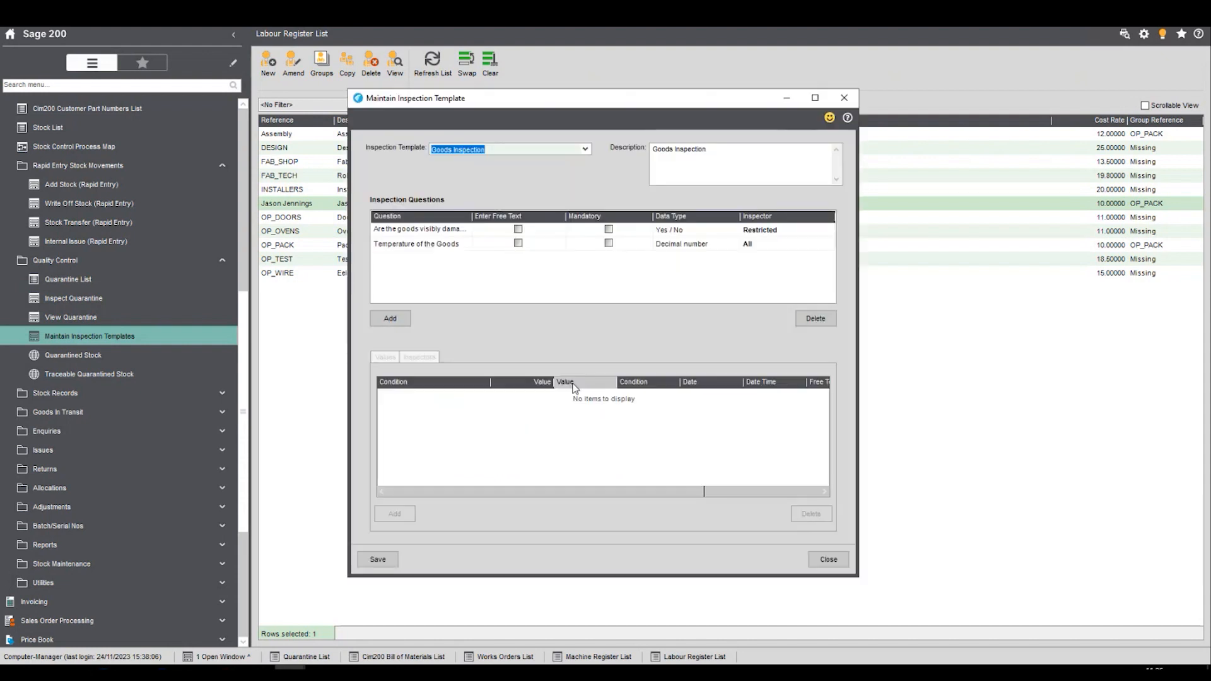
- Select the "Are the goods visibly damaged" question, check its data type and widen the Question column to fit the full text
left_click(426, 230)
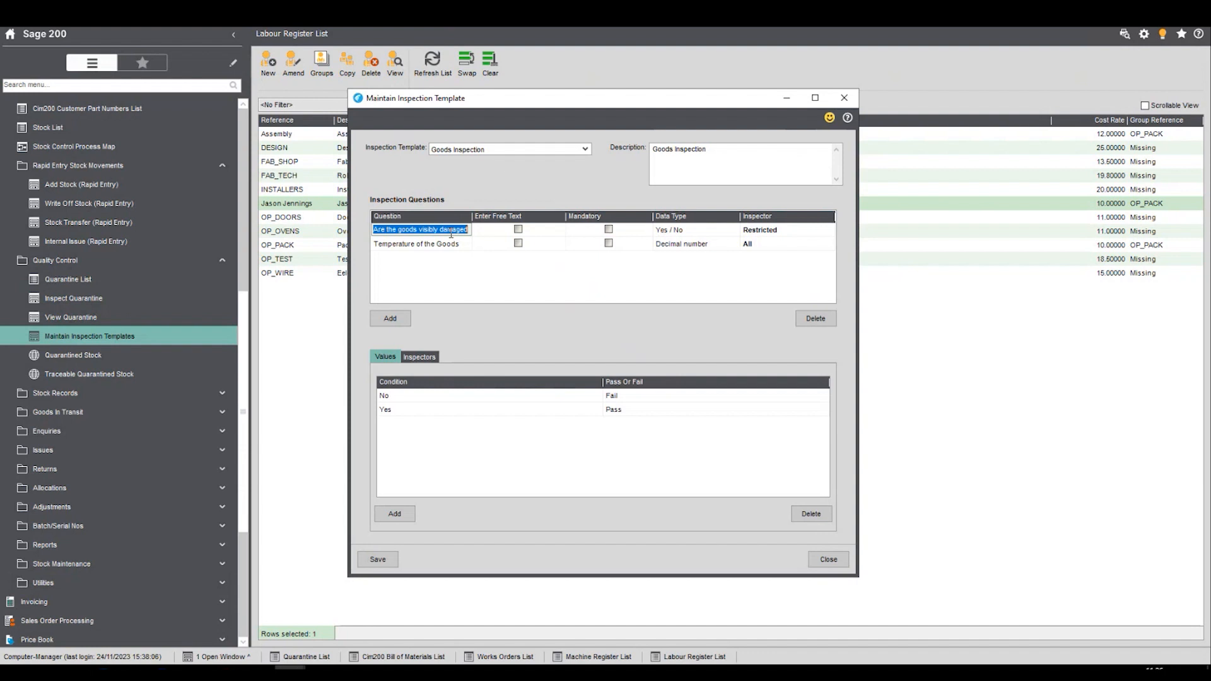
left_click(709, 232)
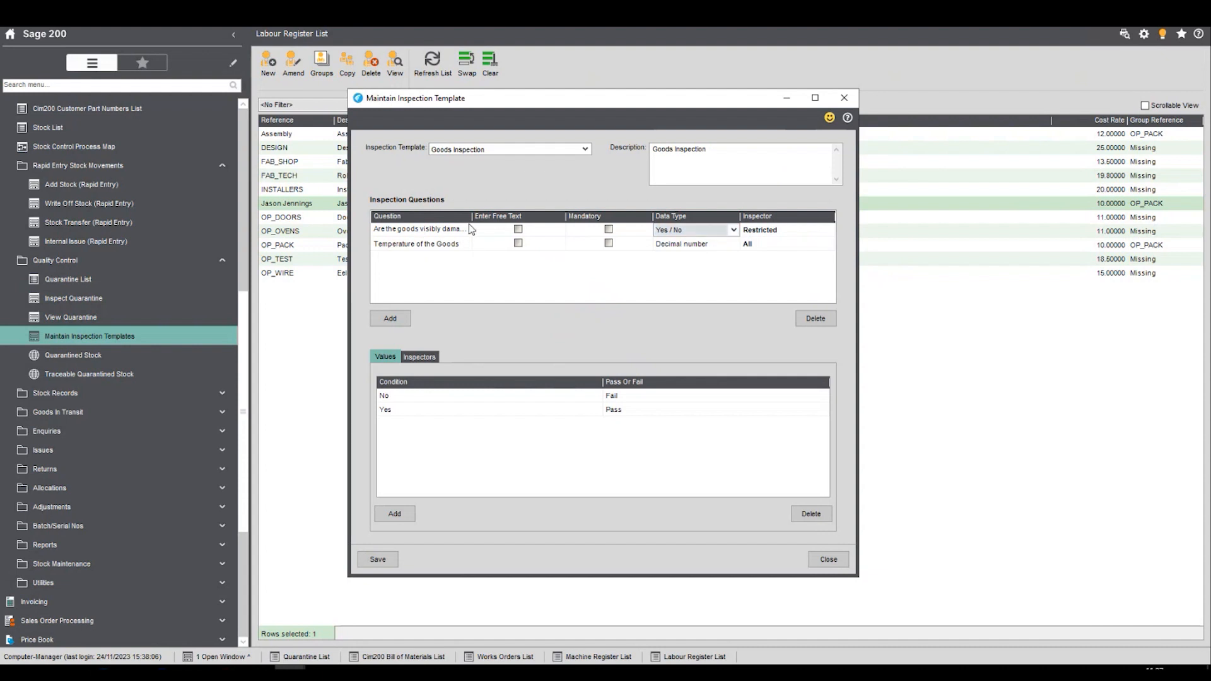
left_click_drag(474, 217, 505, 217)
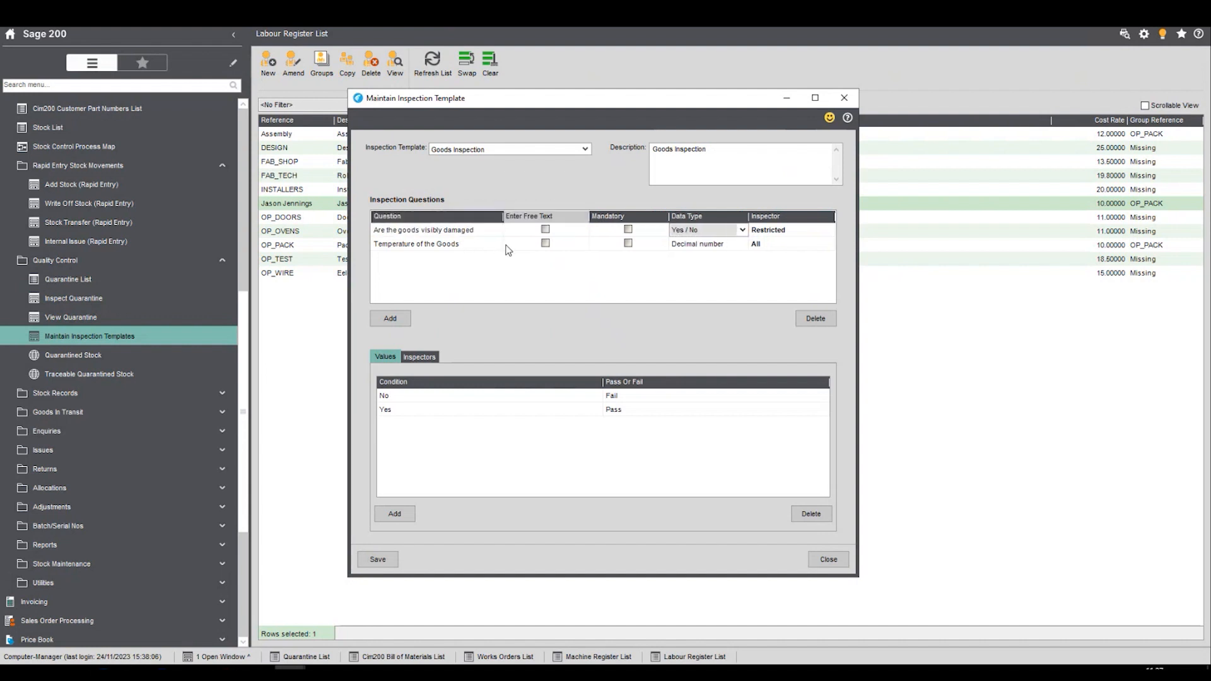
left_click(427, 231)
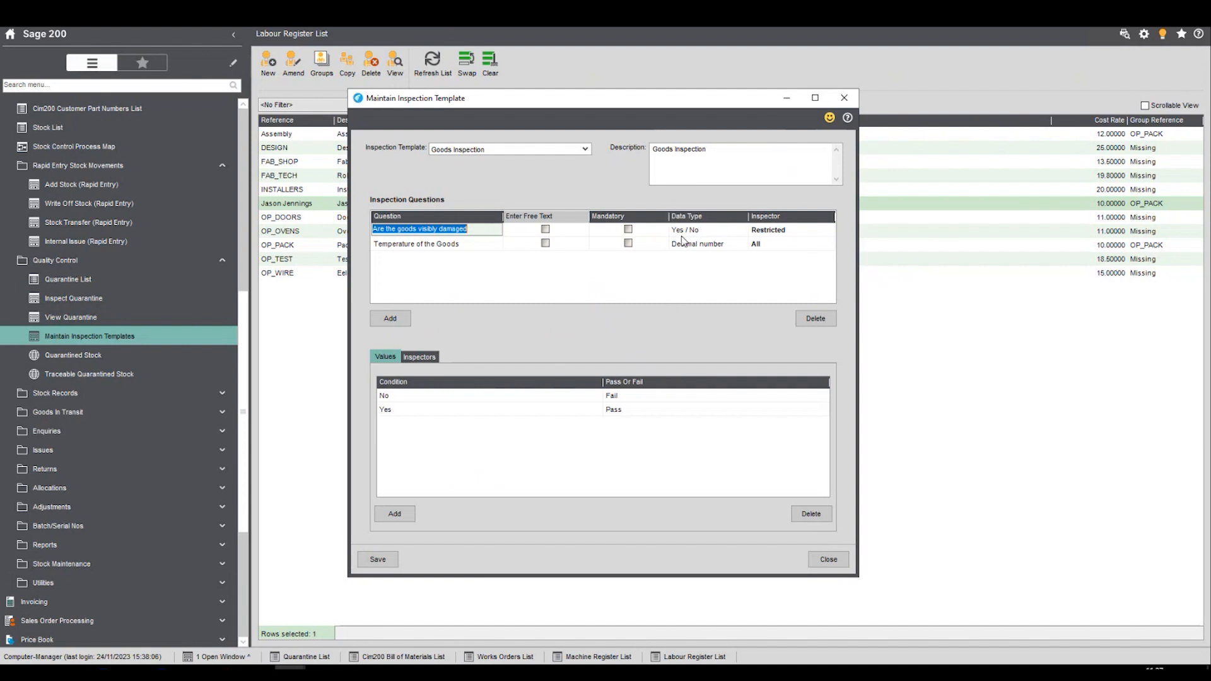
- For the visible-damage question, set the No condition to Pass and the Yes condition to Fail
left_click(634, 409)
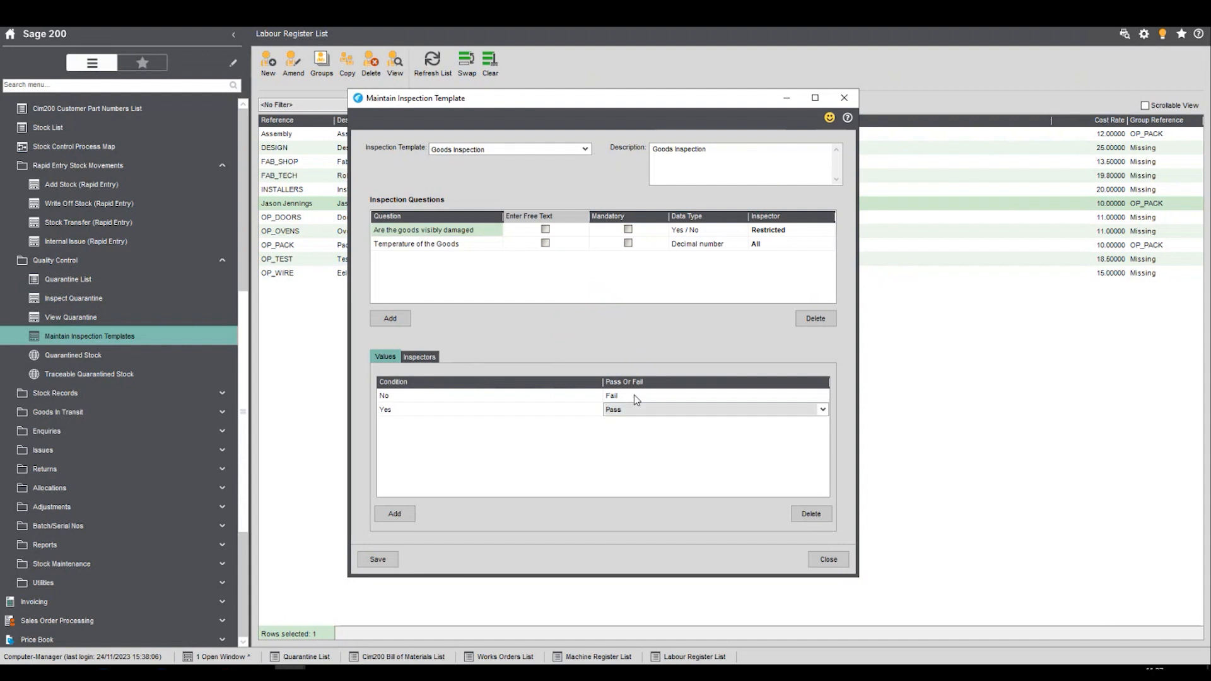
left_click(637, 395)
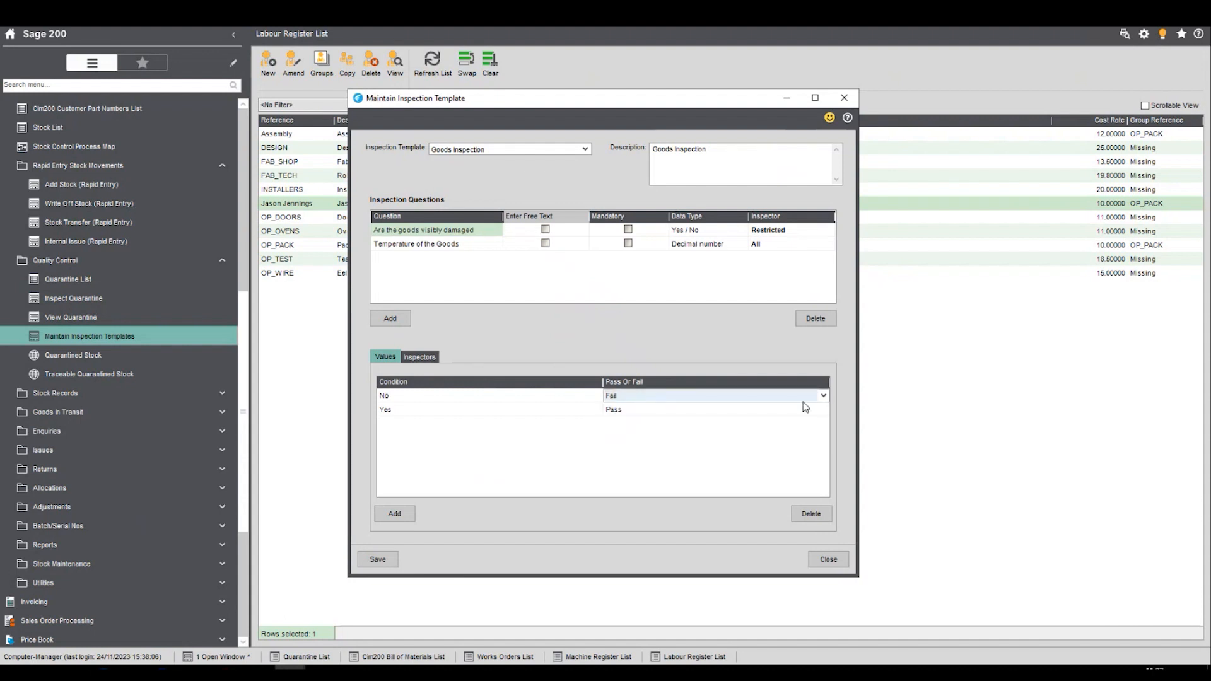
left_click(824, 395)
left_click(723, 421)
left_click(709, 410)
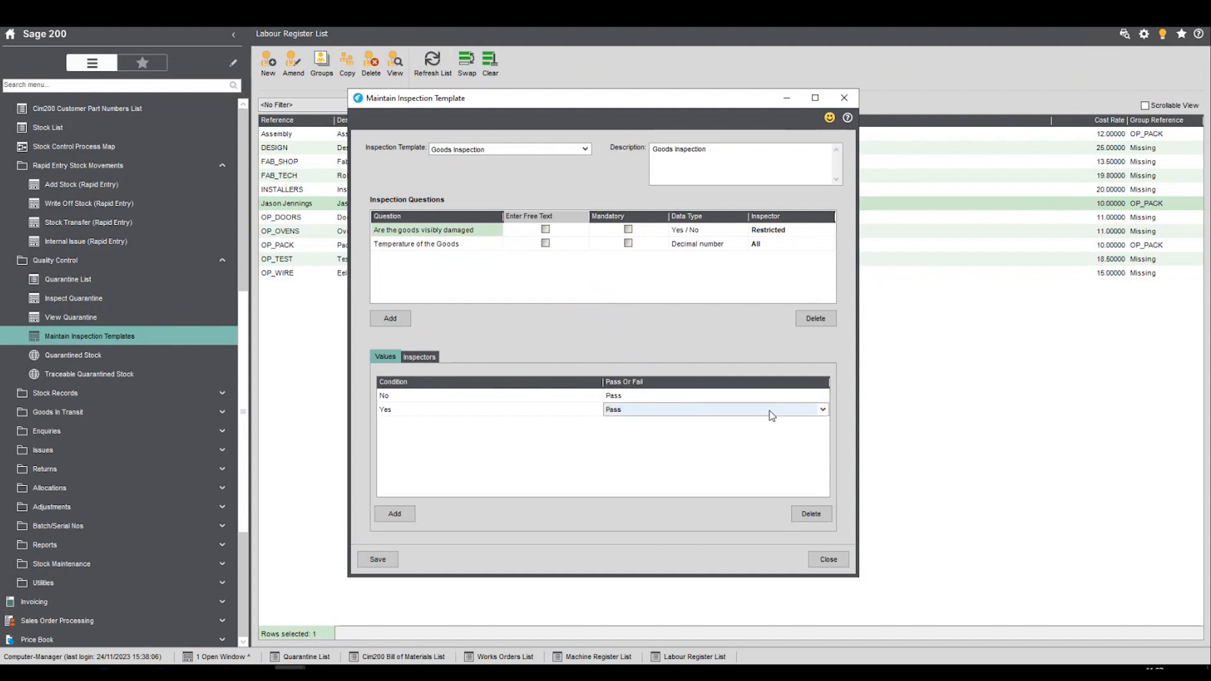
left_click(823, 409)
left_click(703, 422)
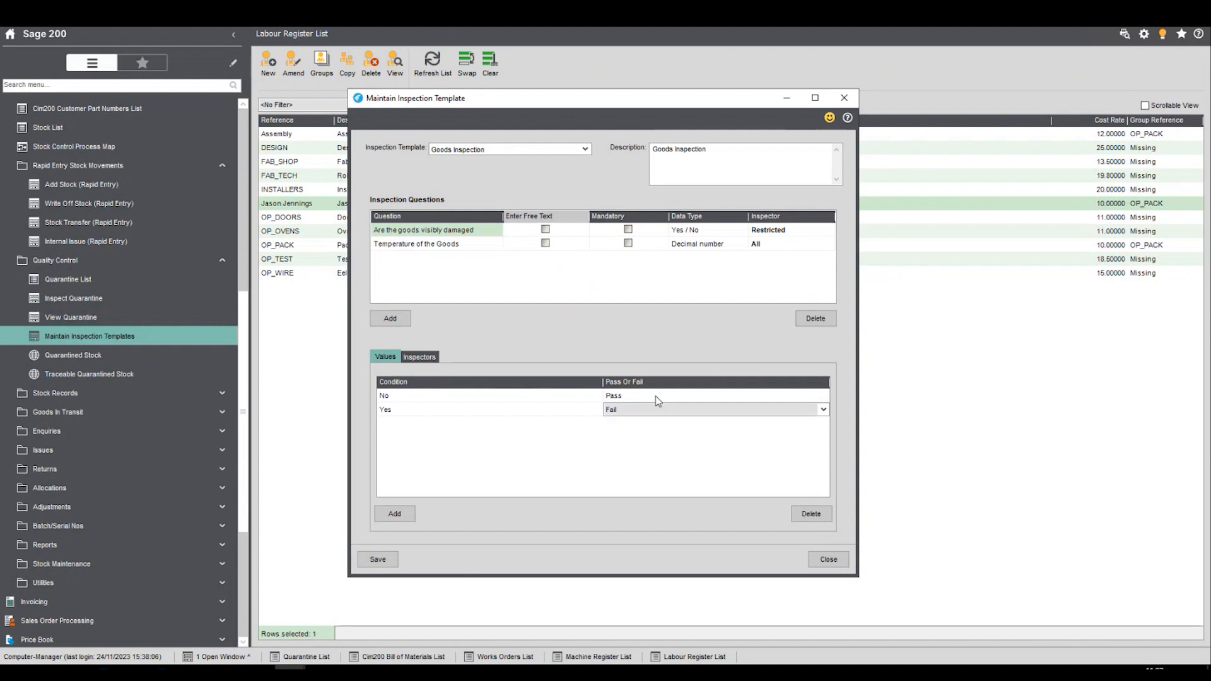
- Check the pass/fail conditions of the "Temperature of the Goods" question and save the Goods Inspection template
left_click(466, 244)
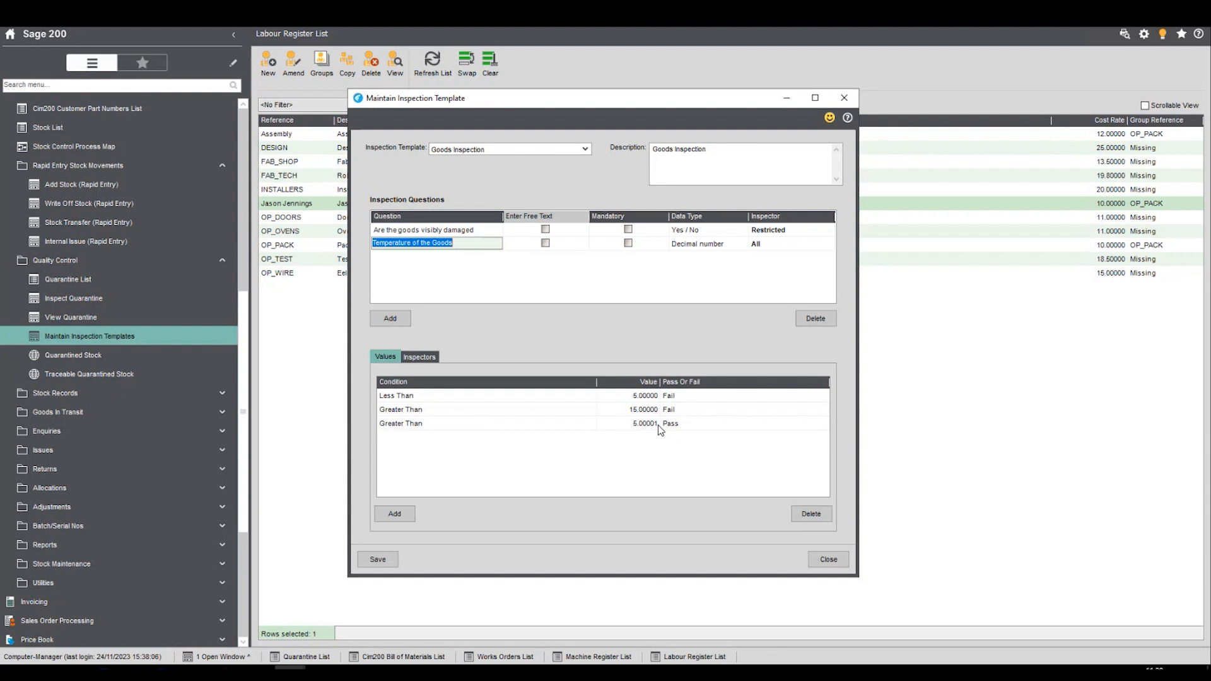
left_click(378, 560)
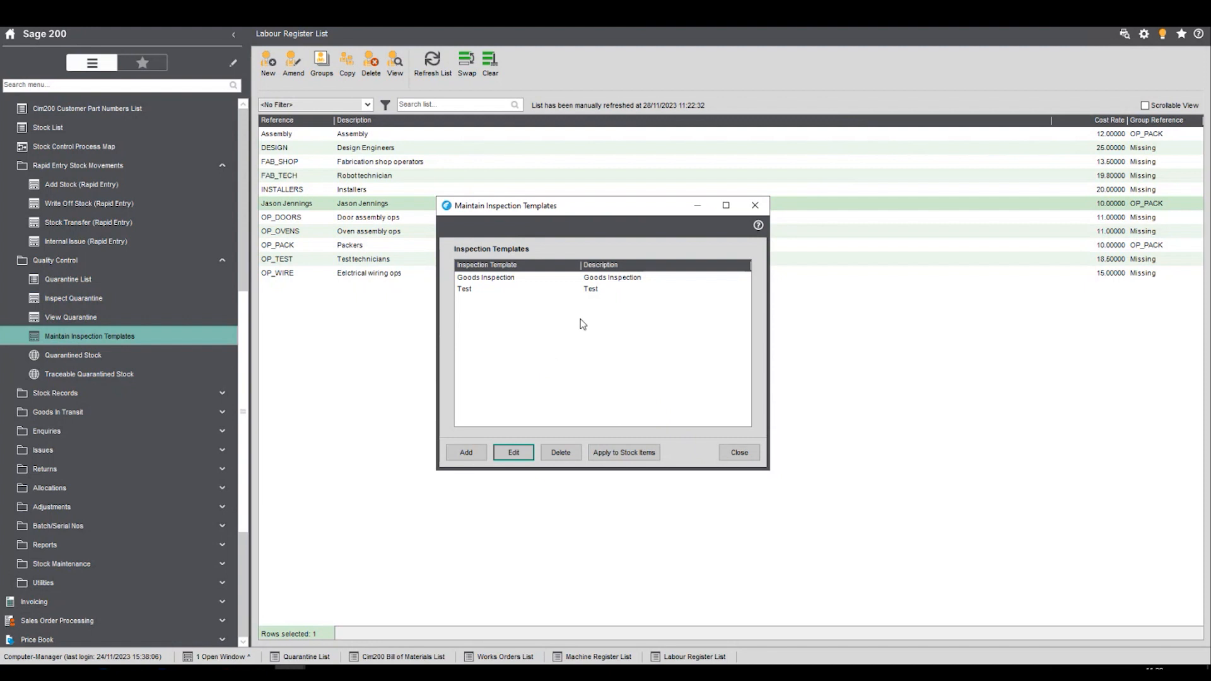
left_click(577, 277)
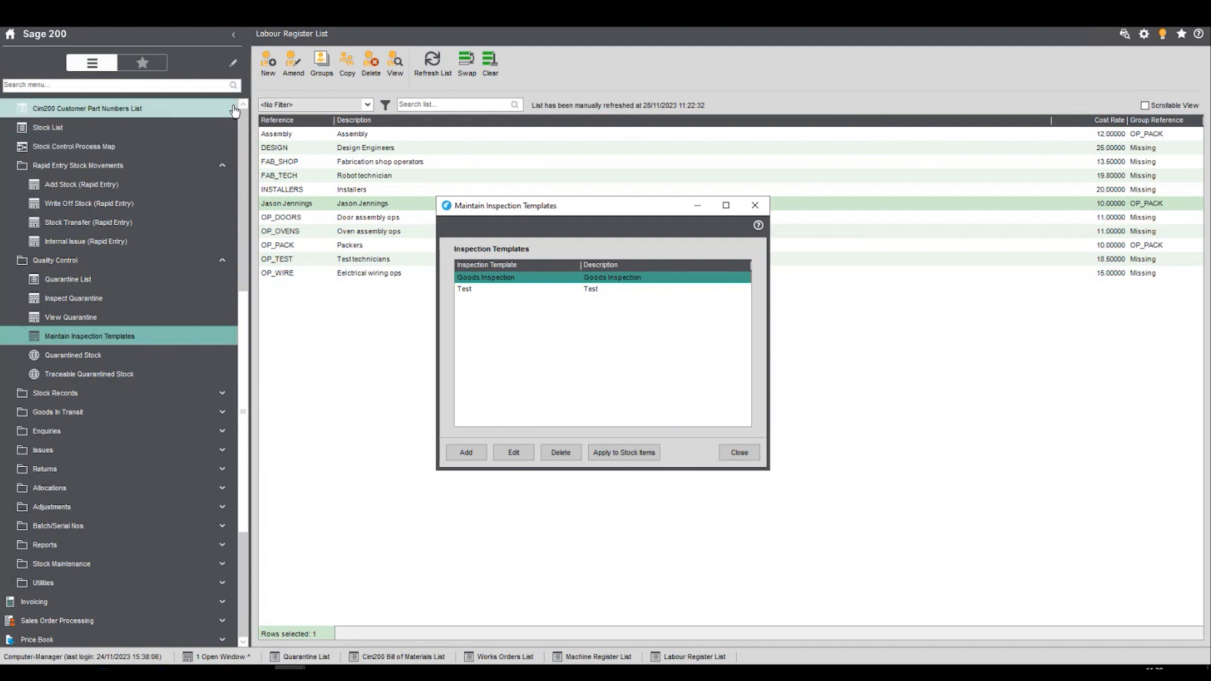
- Open the Cim200 Stock List and close the inspection templates window
scroll(95, 110, "up", 1)
left_click(60, 108)
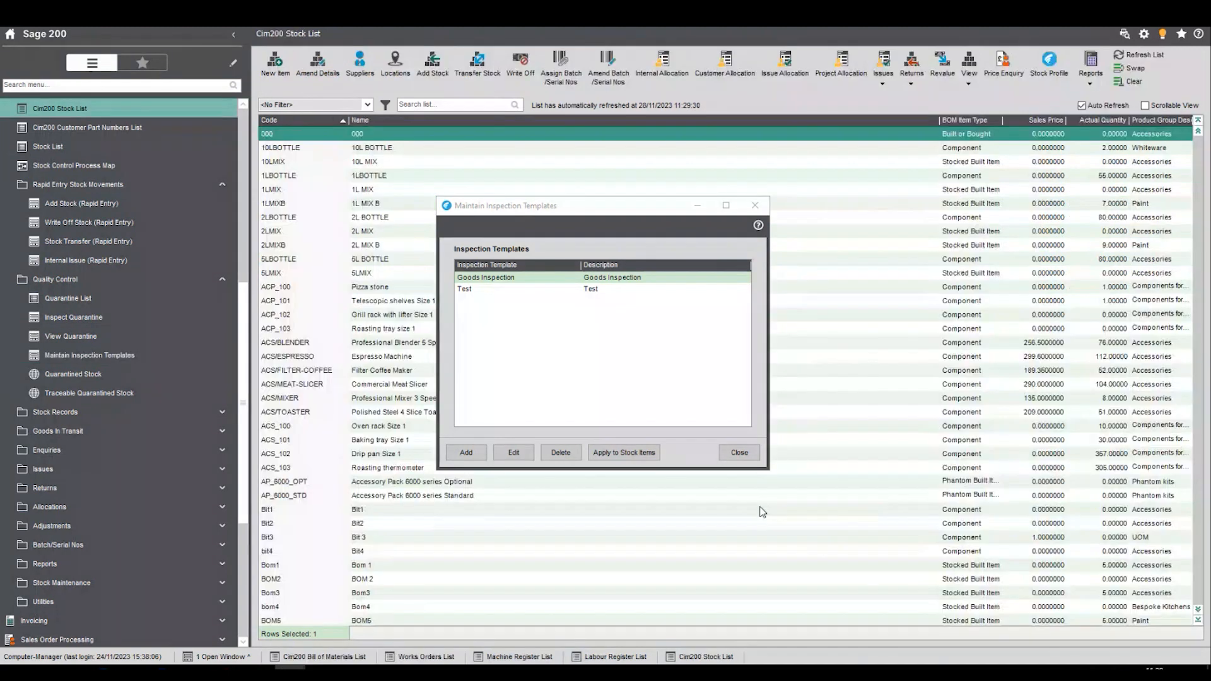
left_click(740, 453)
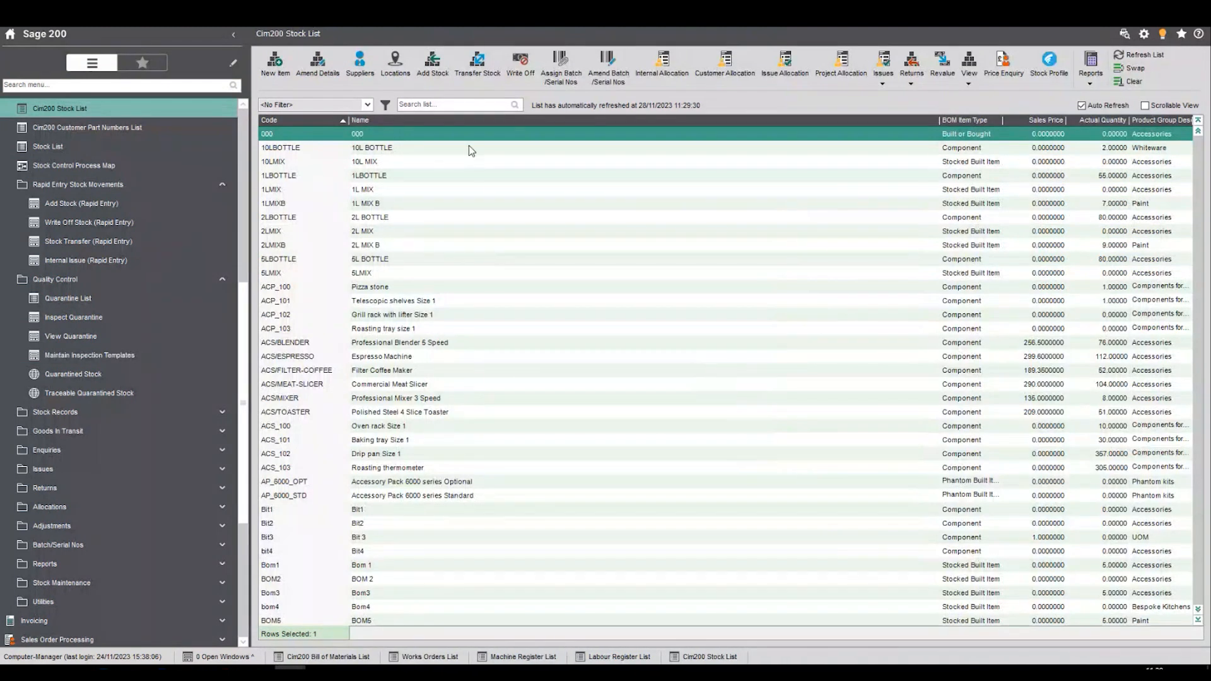
- Search the stock list for "pain" and open the PAINT/BEIGE/GLOSS item for amending
left_click(455, 106)
type("pa")
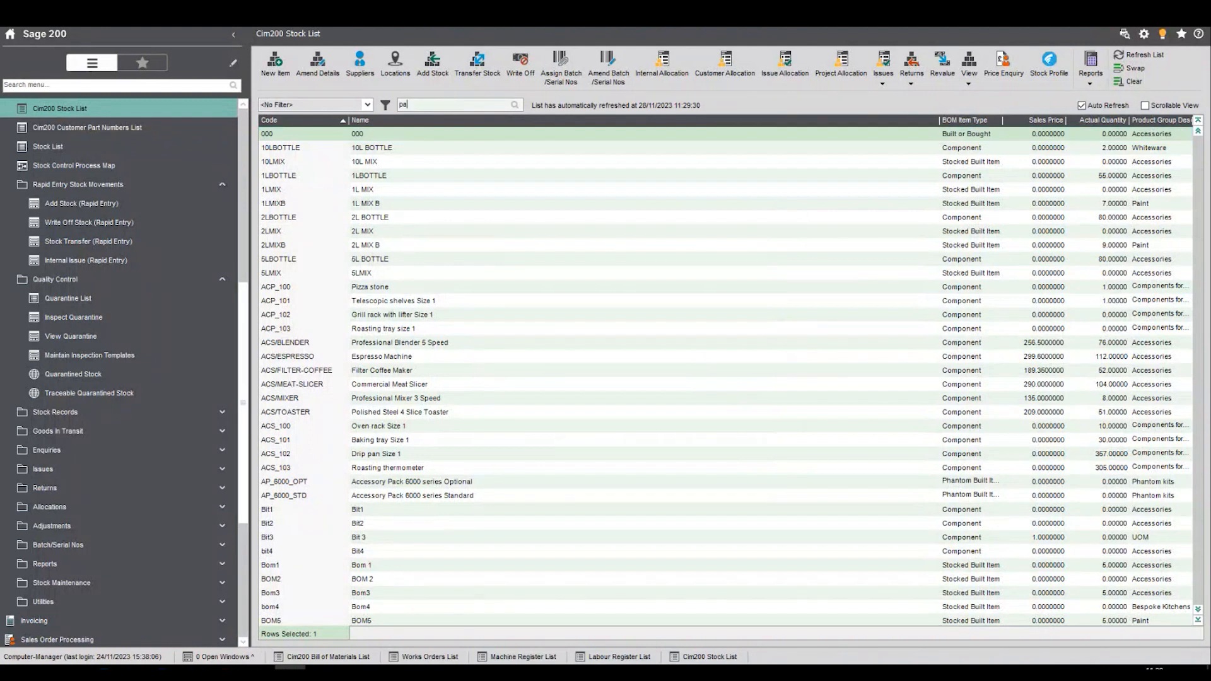
type("in")
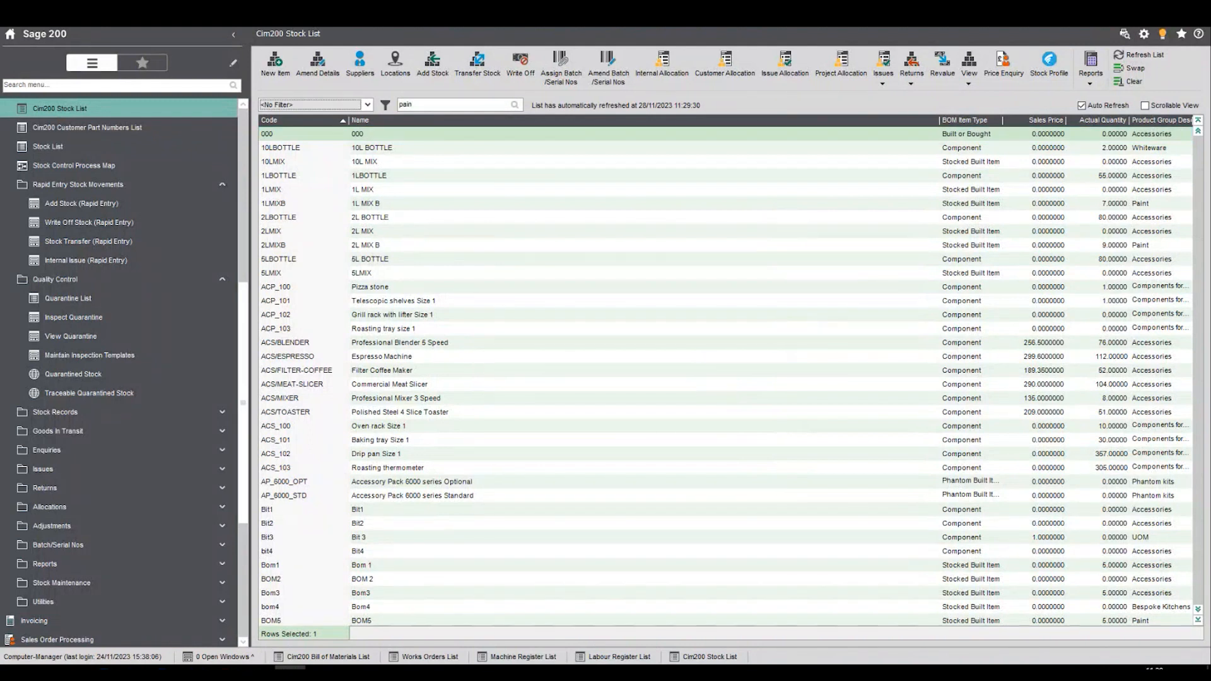
key("Return")
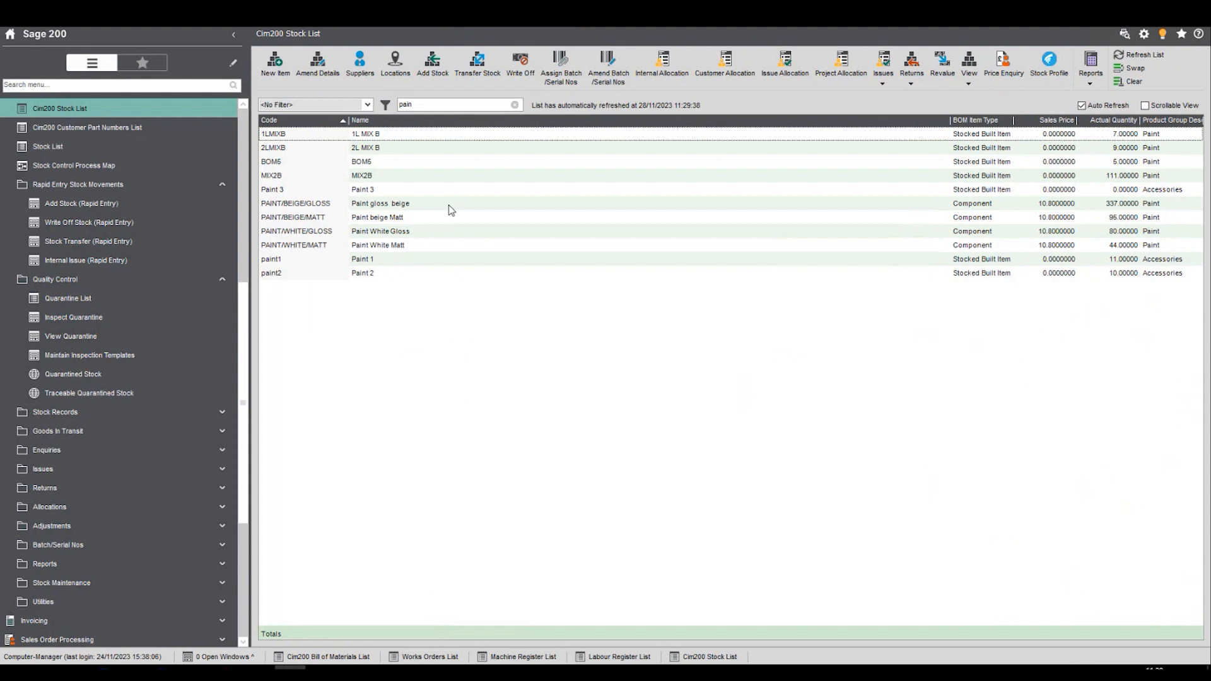
left_click(357, 209)
left_click(319, 66)
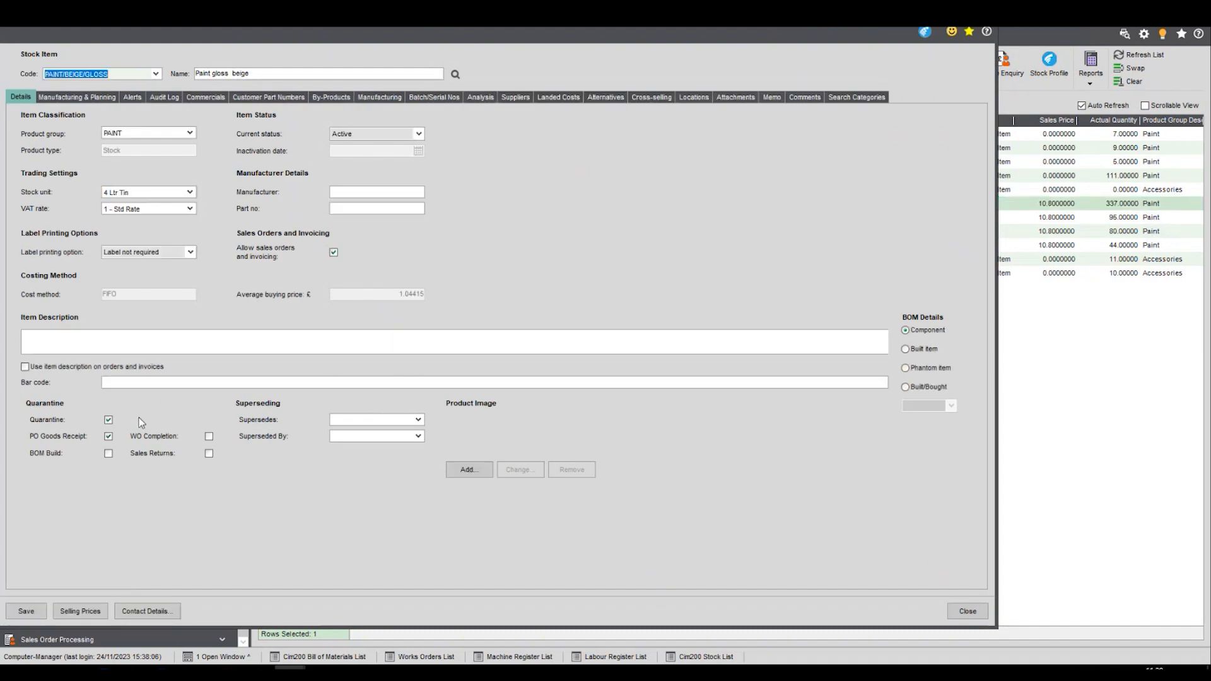
- Review the item's quarantine settings and the inspection templates available in its batch/serial number setup, keeping Goods Inspection
left_click(109, 420)
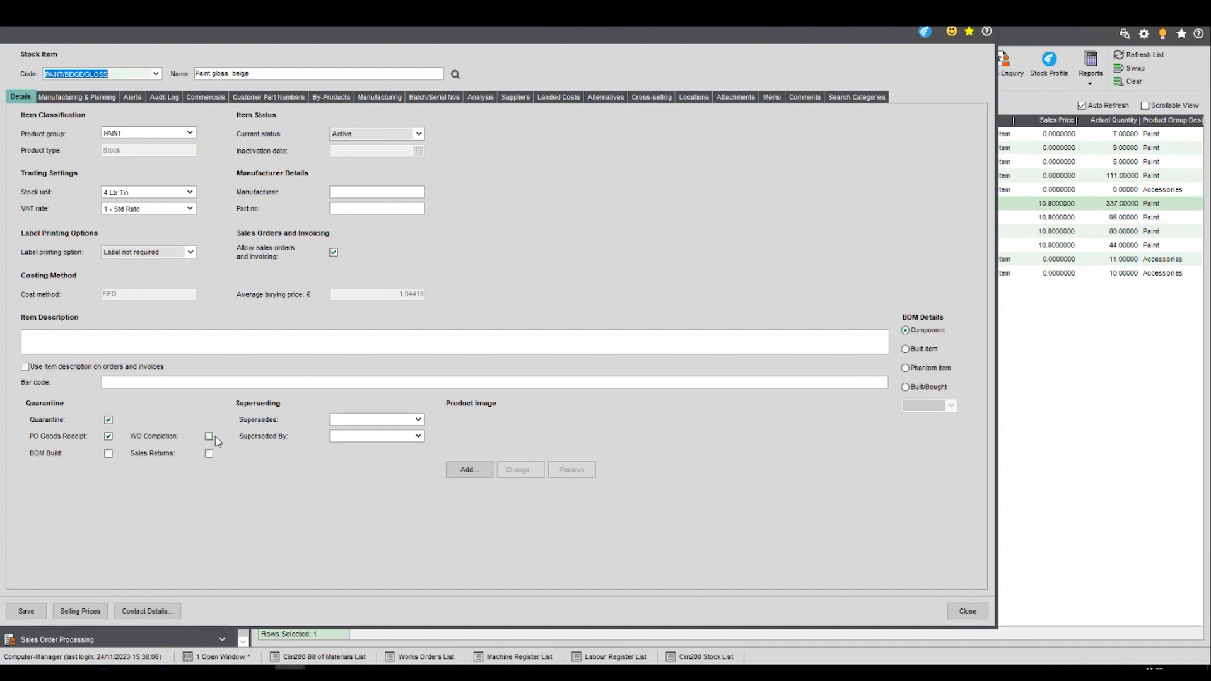
left_click(432, 97)
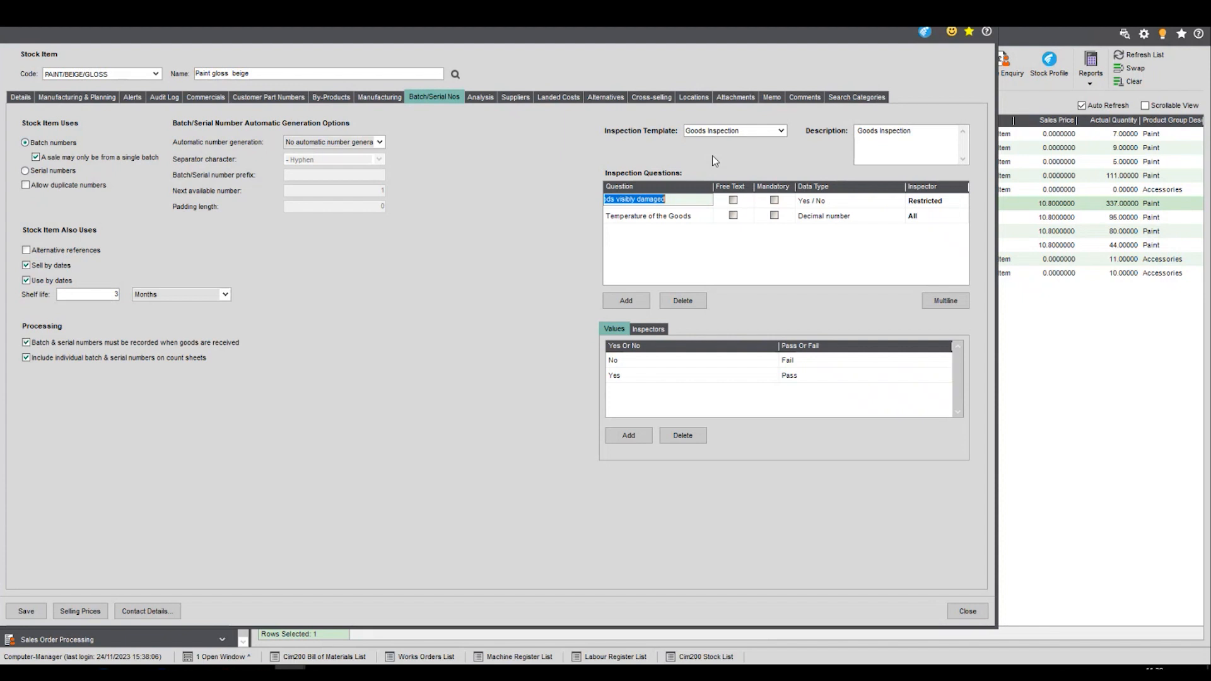
left_click(782, 130)
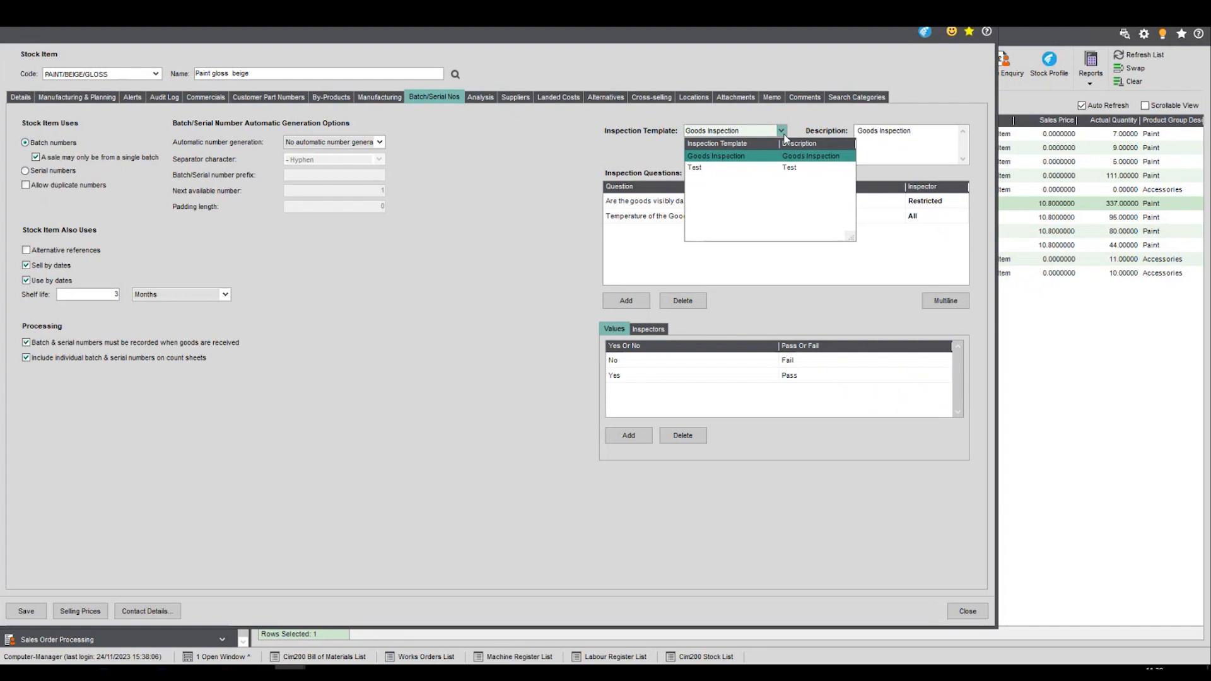
left_click(761, 131)
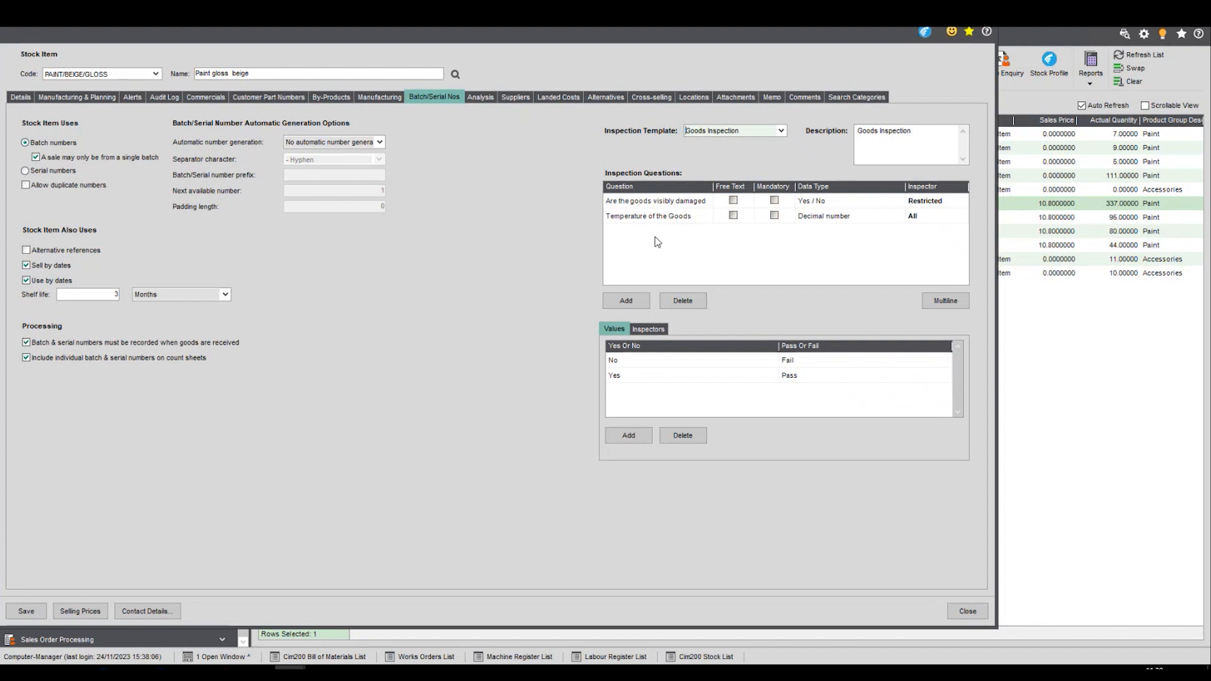
- Try adding a blank inspection question to the item, view the "Temperature of the Goods" conditions instead and close the item
left_click(630, 301)
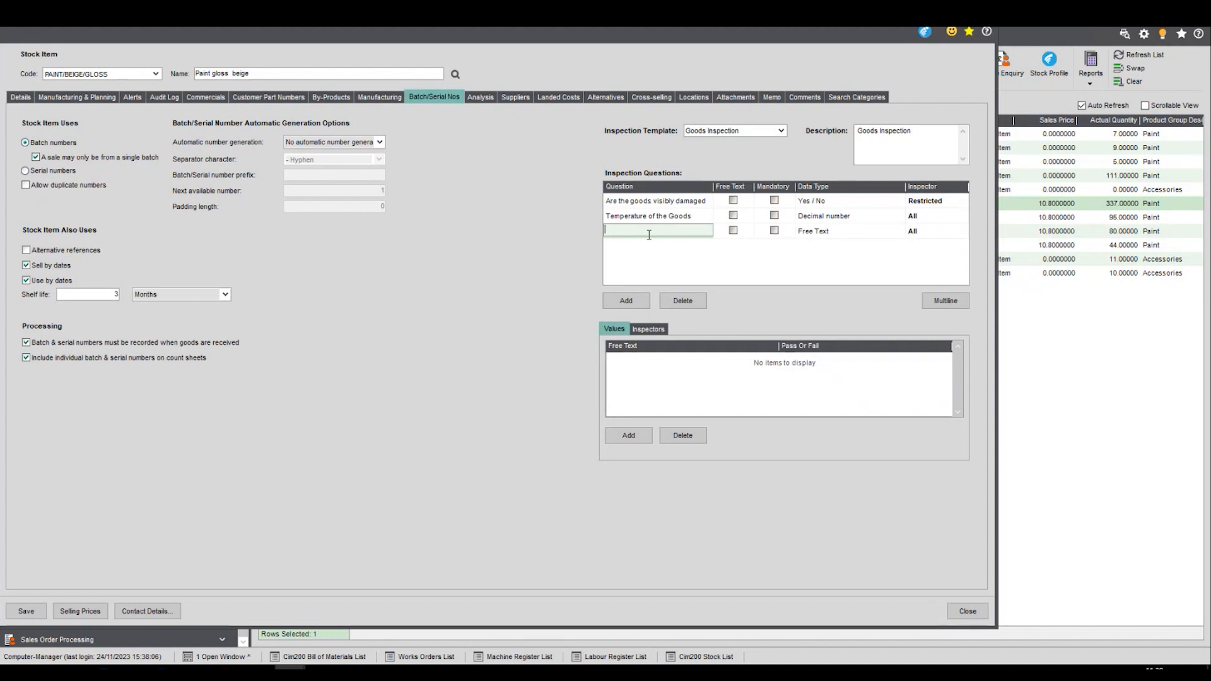
left_click(650, 216)
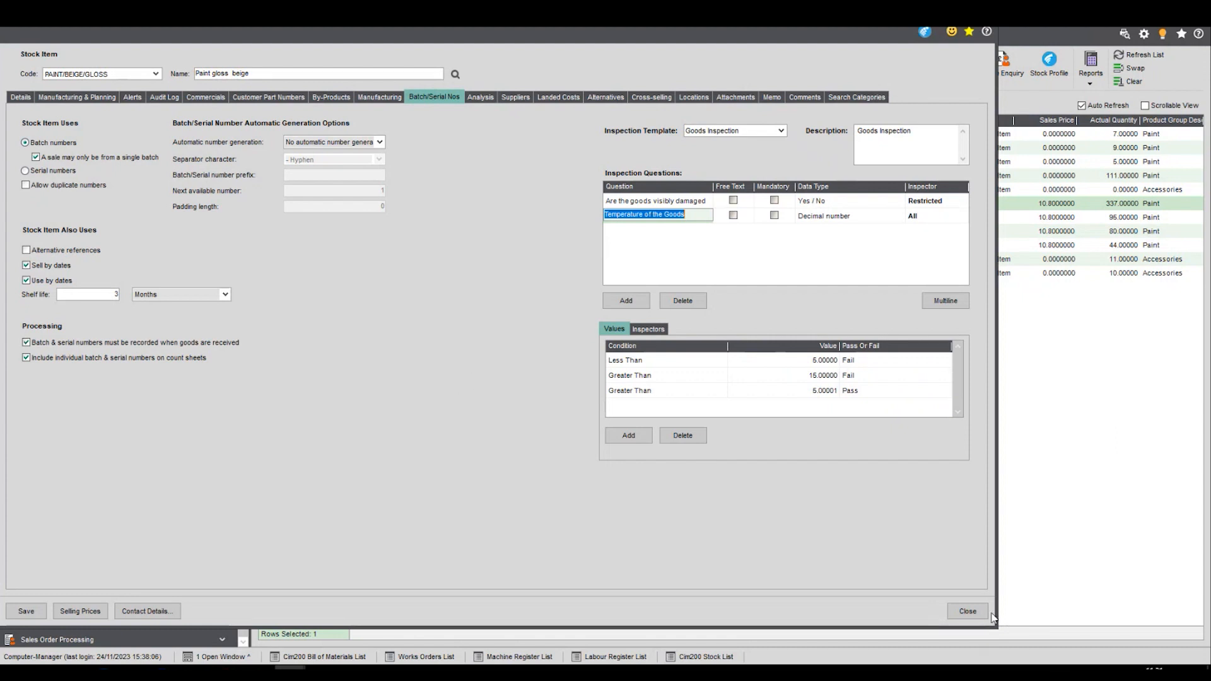
left_click(969, 612)
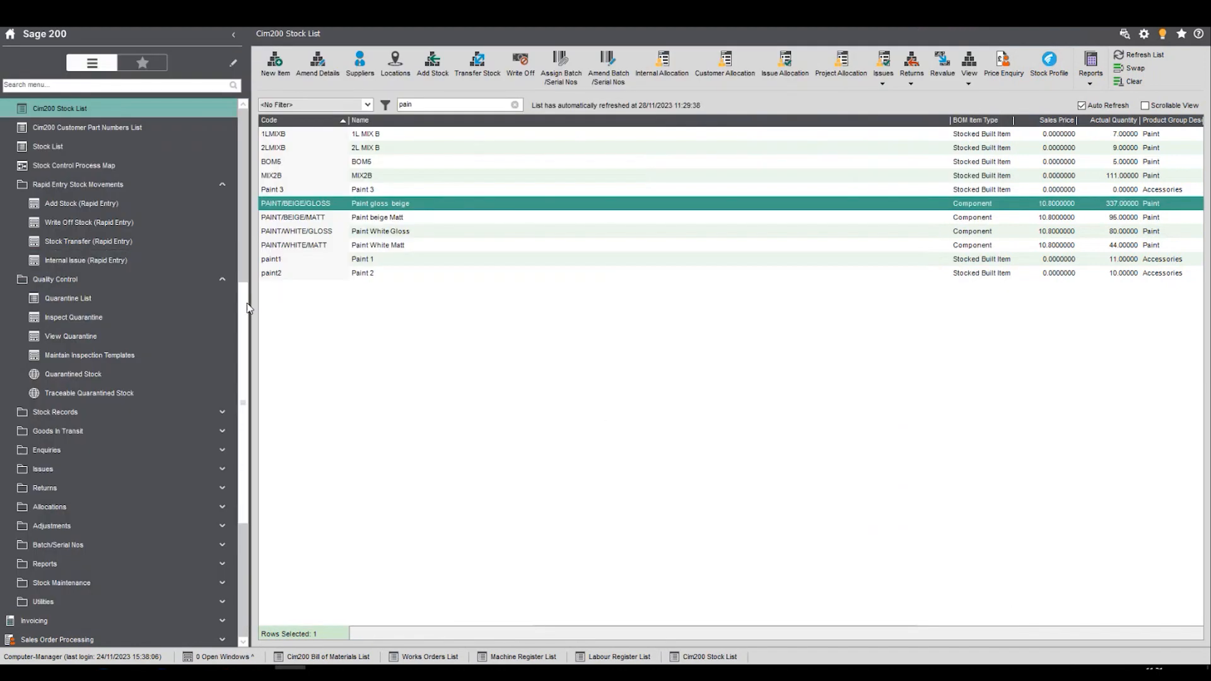
- Collapse Stock Control and open the Purchase Orders List under Purchase Order Processing
scroll(240, 222, "up", 3)
scroll(239, 222, "up", 4)
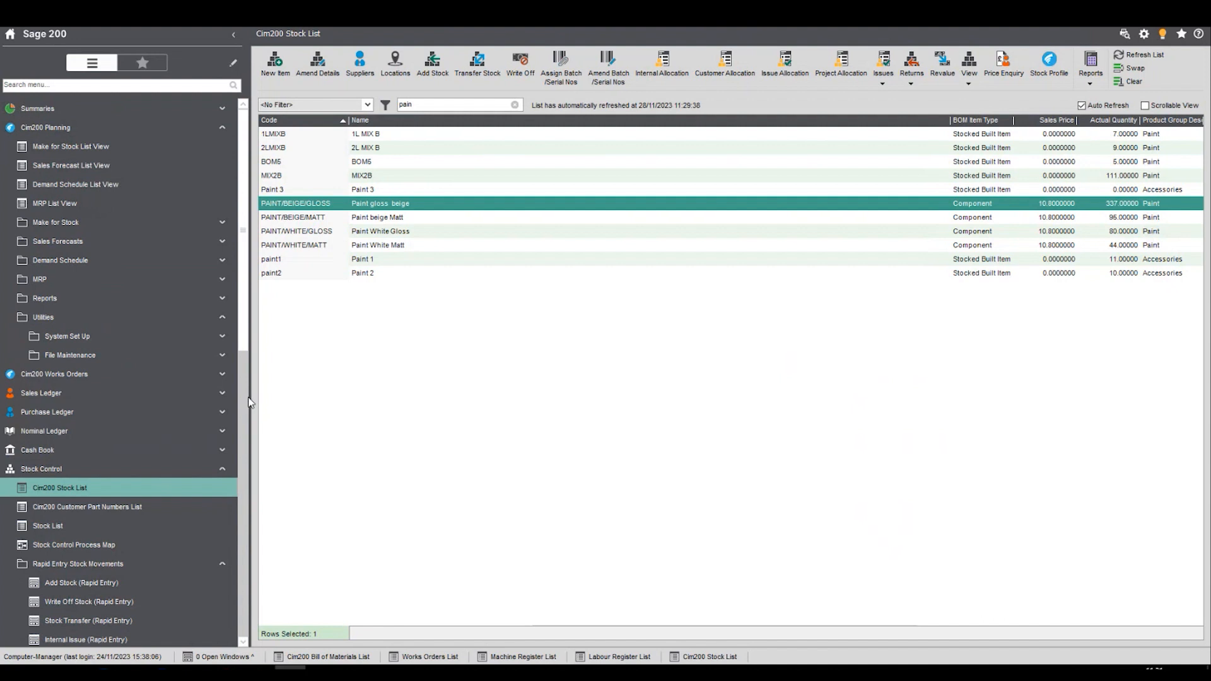
left_click(150, 470)
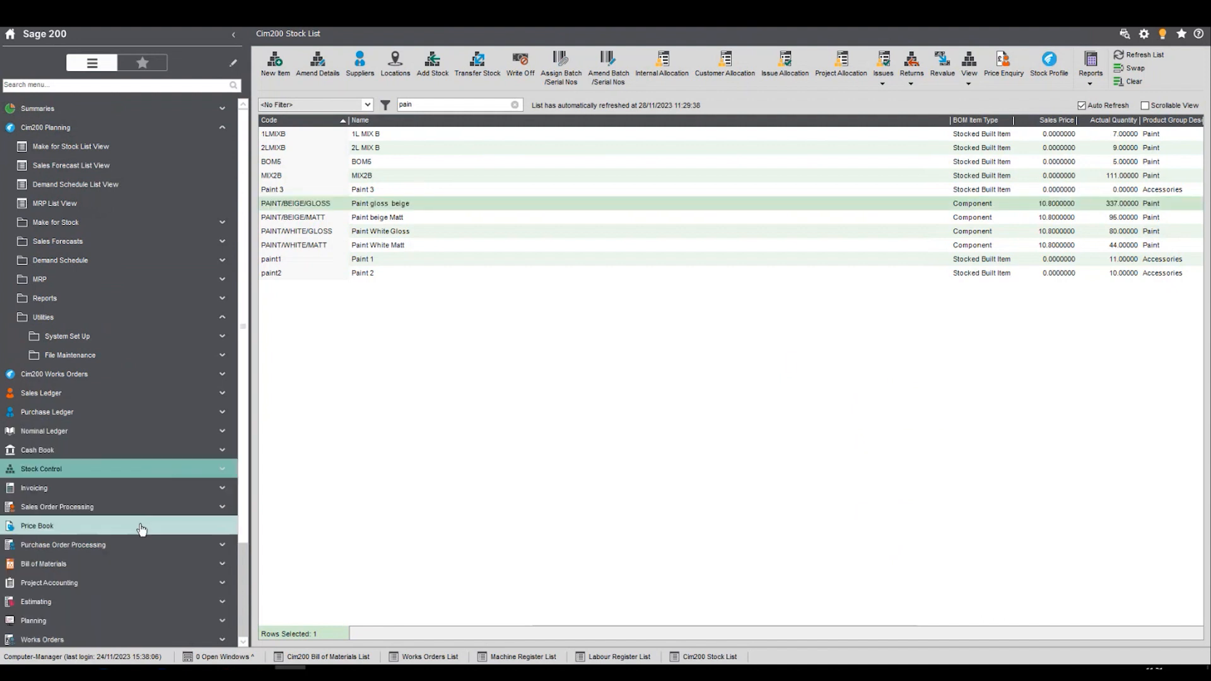
left_click(140, 553)
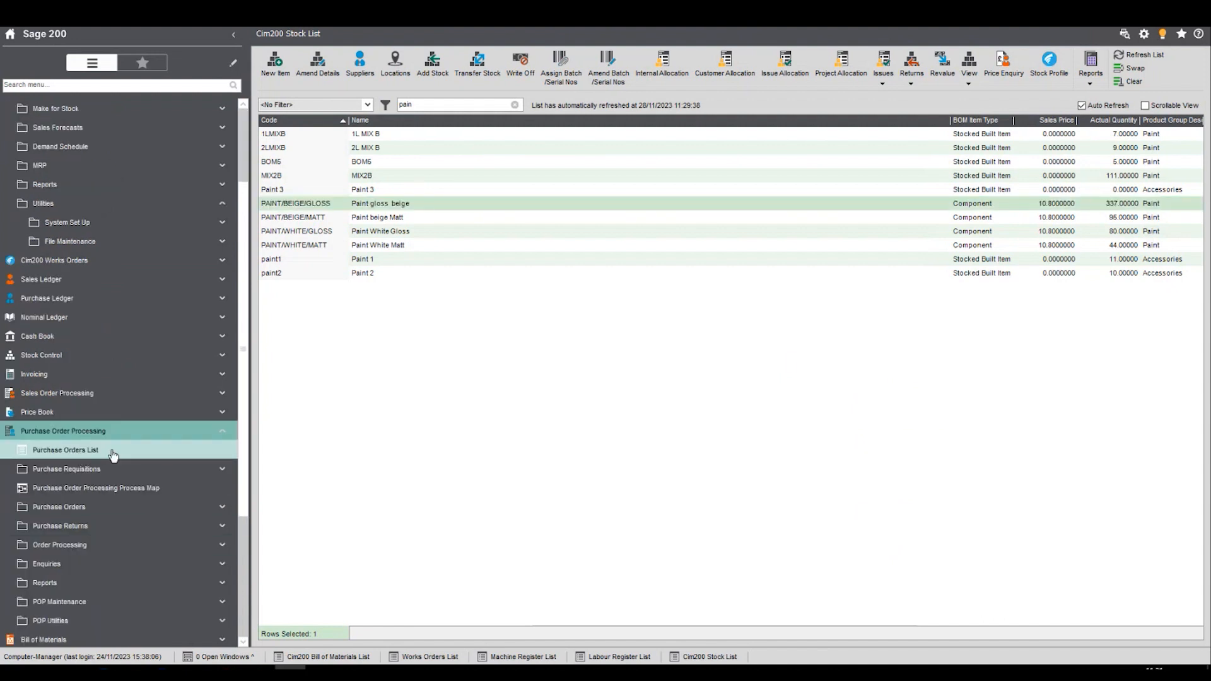
left_click(113, 449)
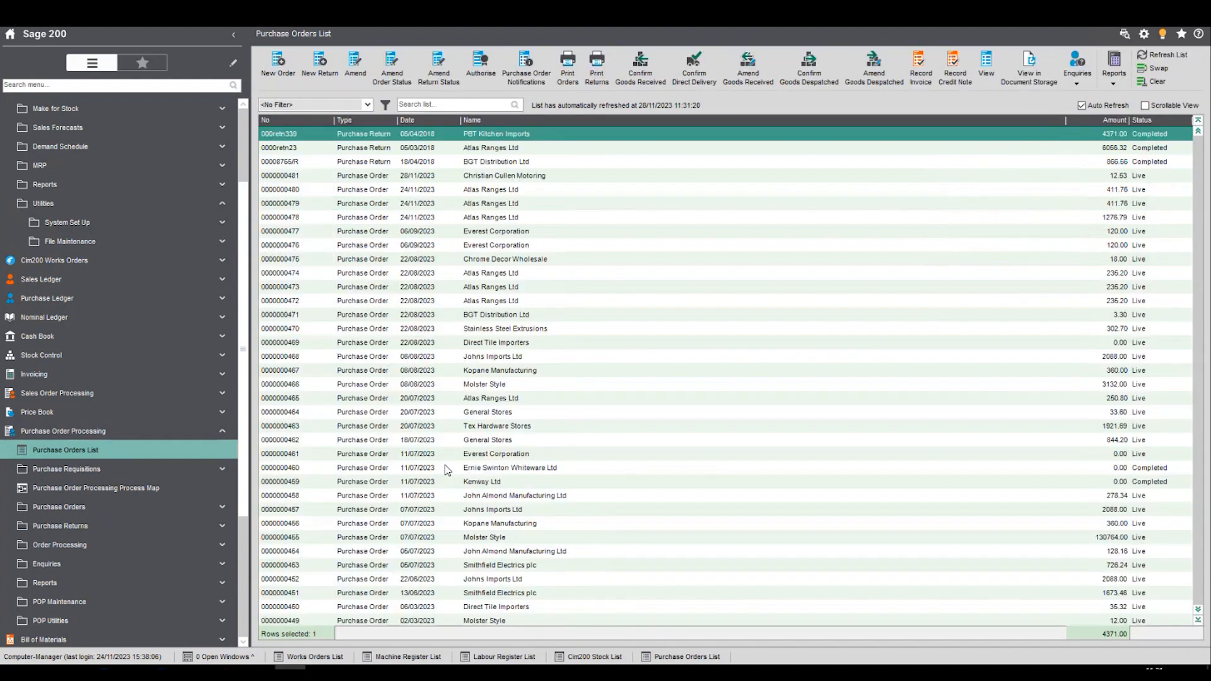
- Open goods received confirmation for the live purchase order dated 28/11/2023 and enter "sg" as the reference
left_click(443, 176)
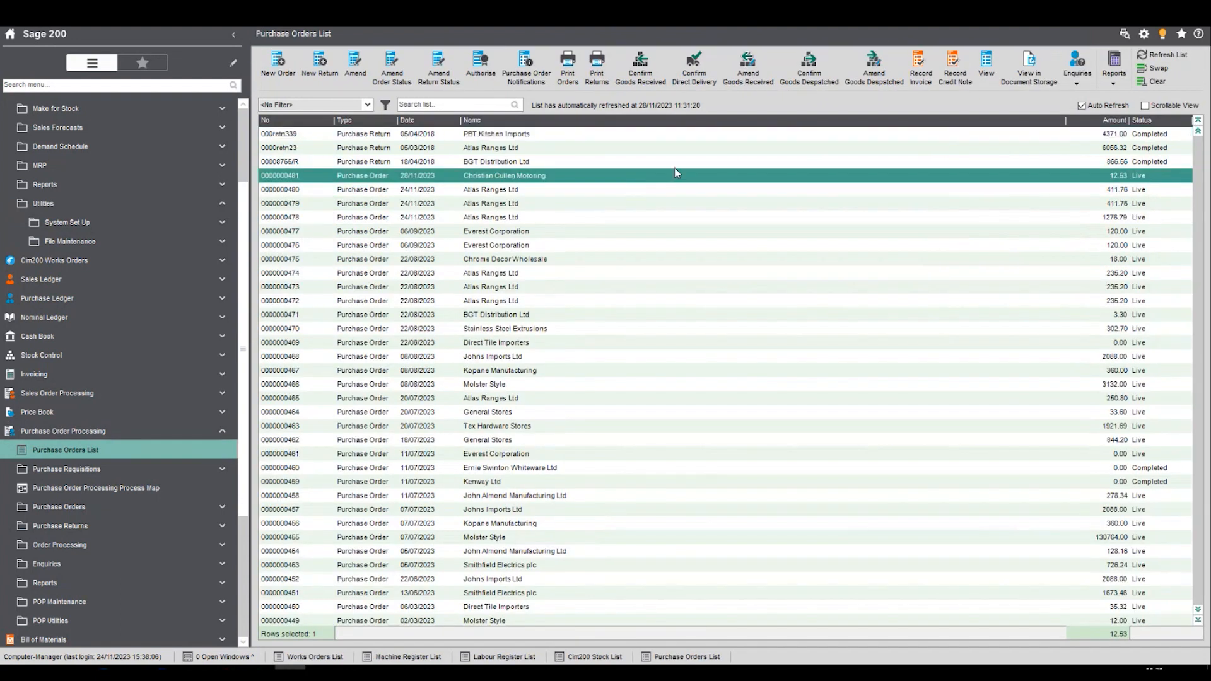
left_click(640, 66)
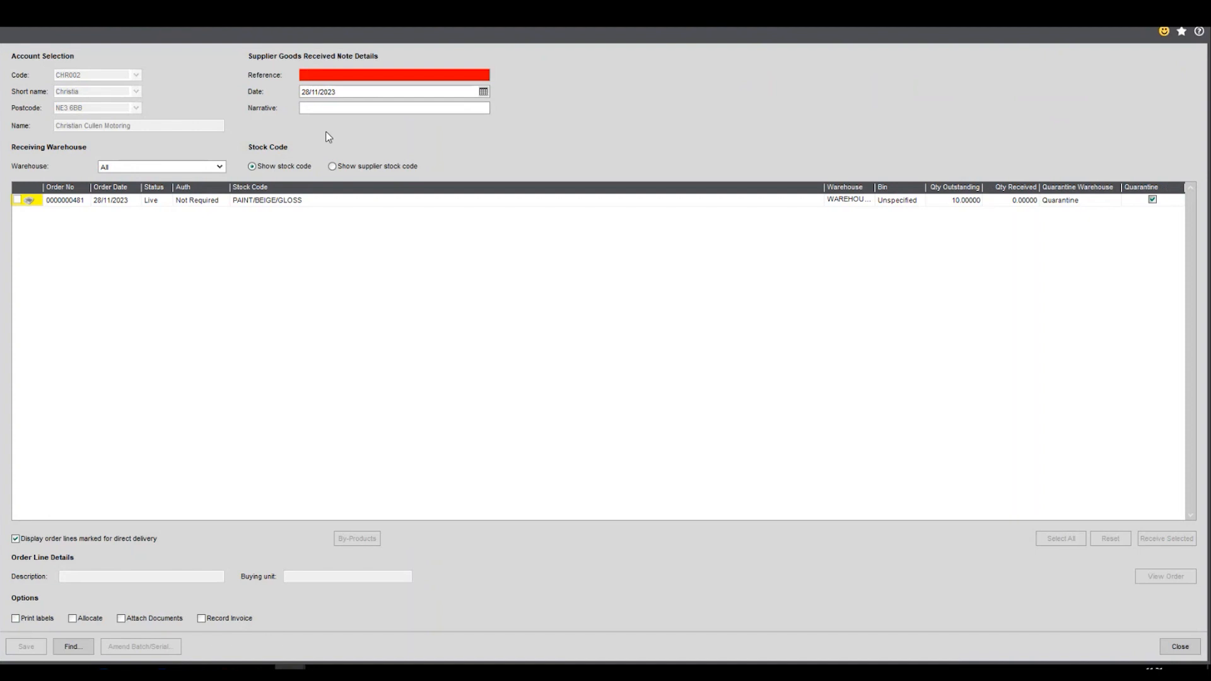
left_click(316, 77)
type("a")
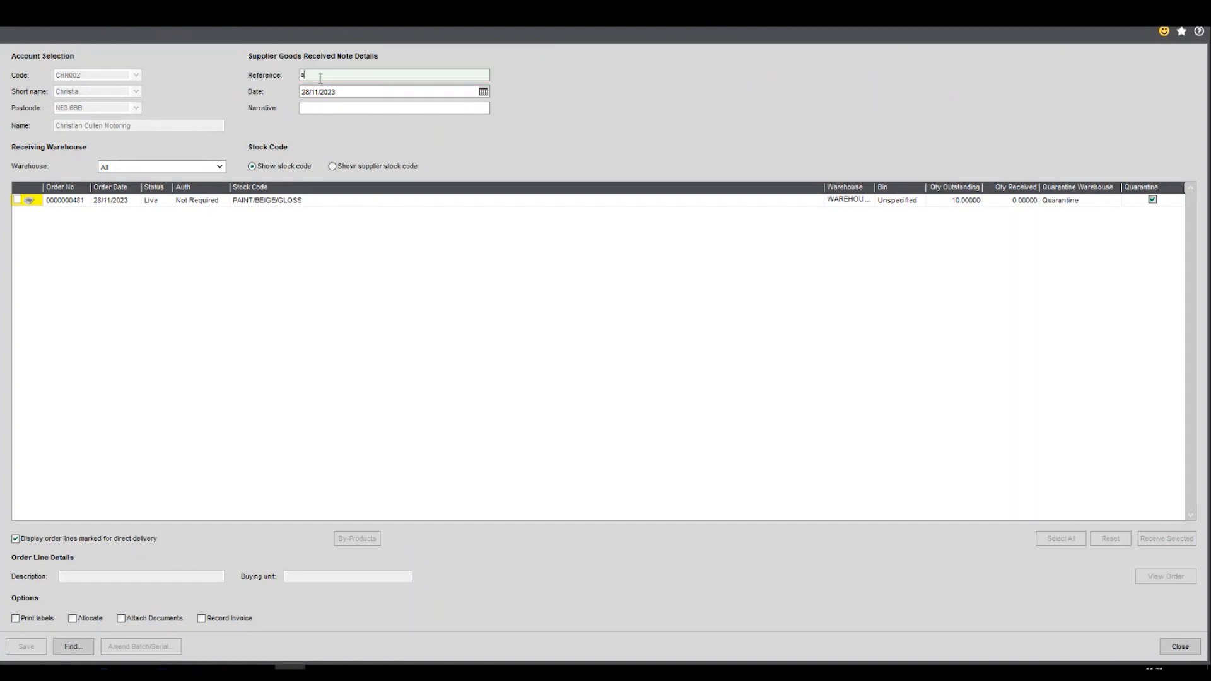
type("g")
key("Tab")
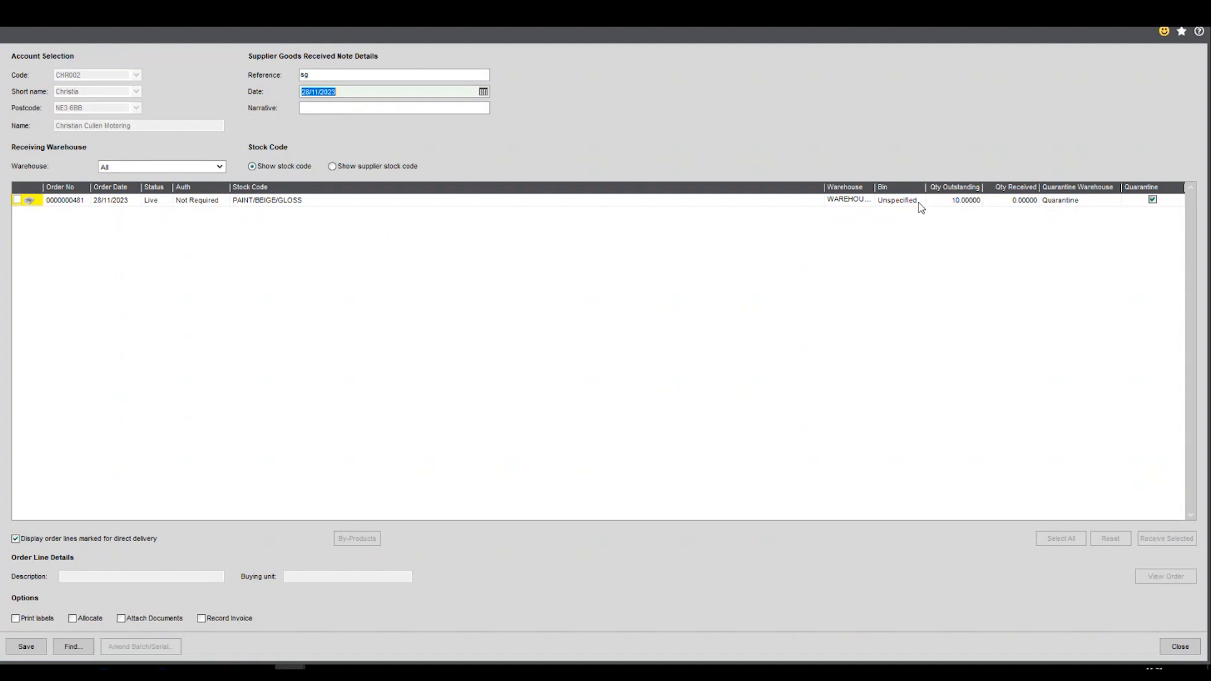
- Widen the Warehouse column to check the order line's destination and set the PAINT/BEIGE/GLOSS quantity received to 10
left_click_drag(880, 187, 882, 187)
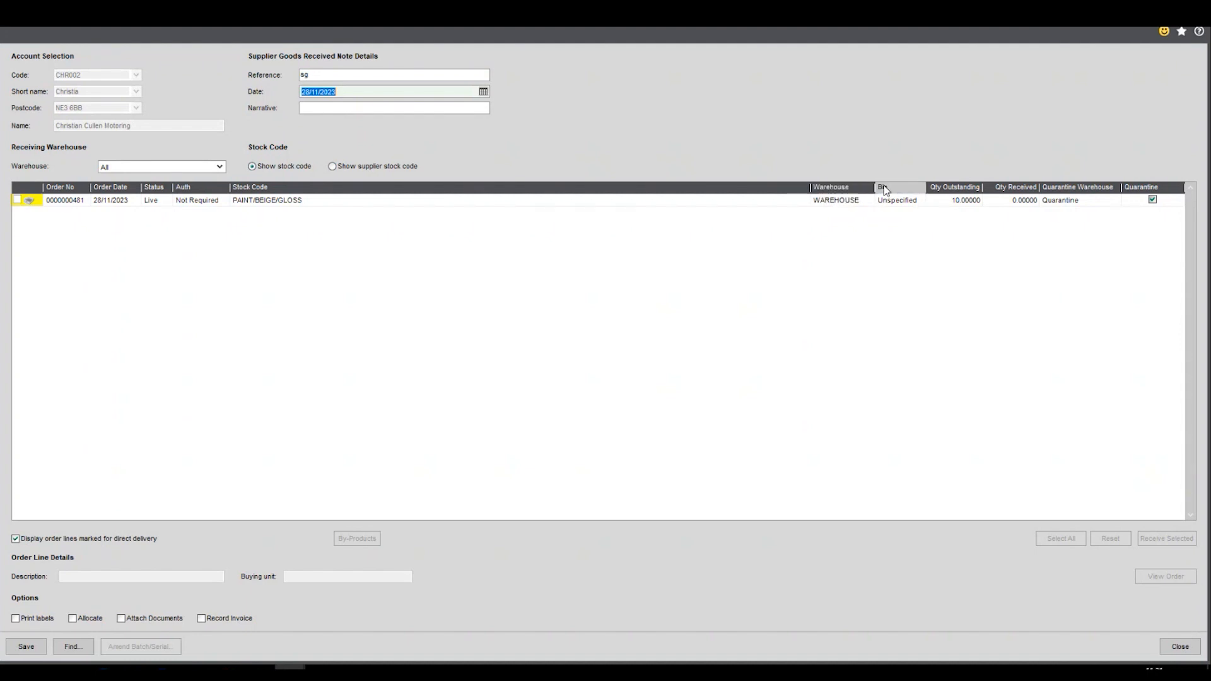
left_click(843, 206)
left_click(1020, 200)
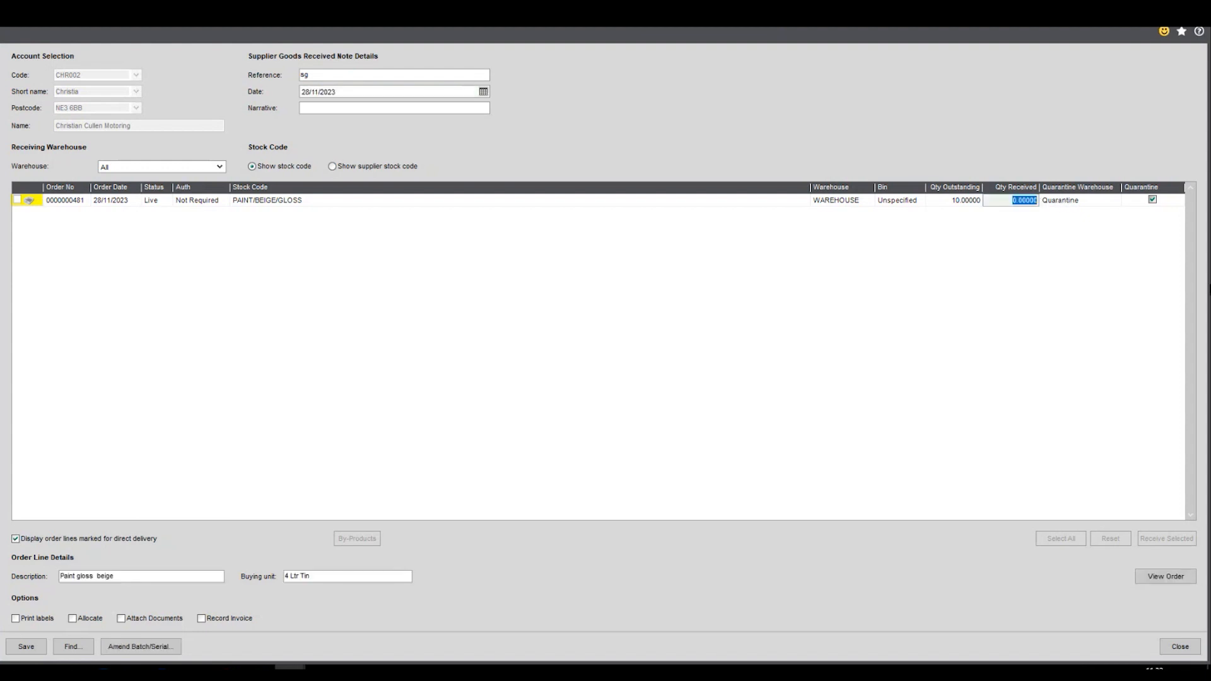
type("10")
key("Tab")
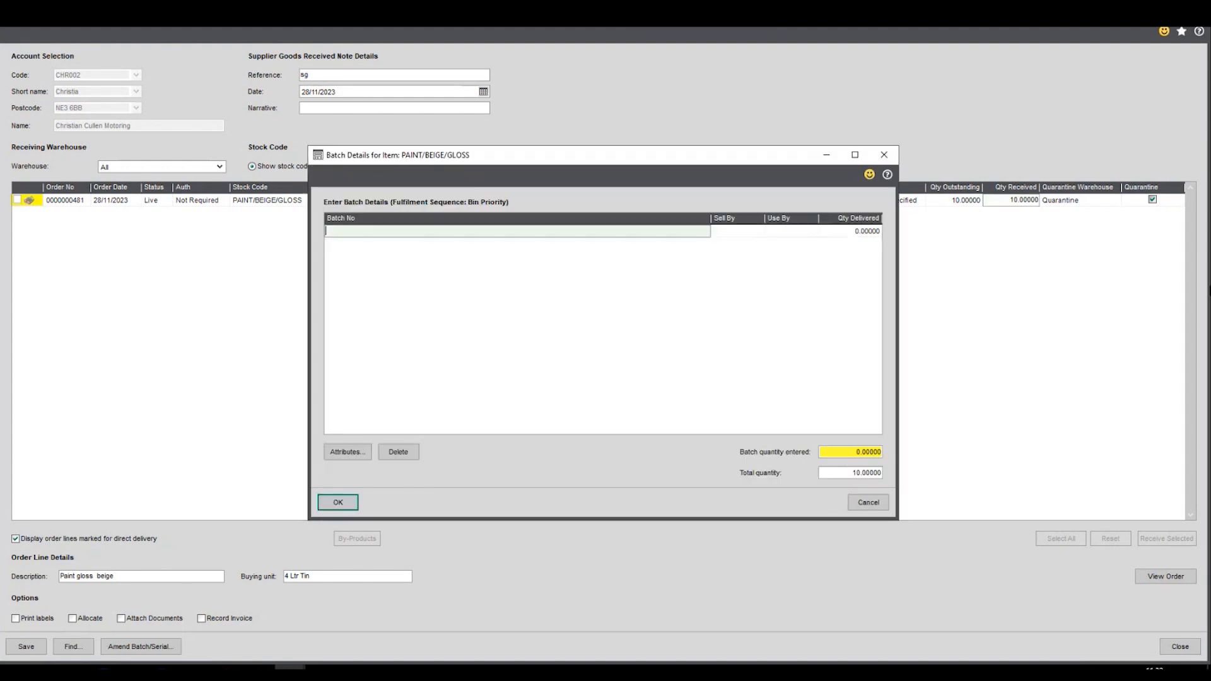
- Enter Batch 123 as the batch number and accept the batch details despite the missing date and reduced quantity
type("Batch 123")
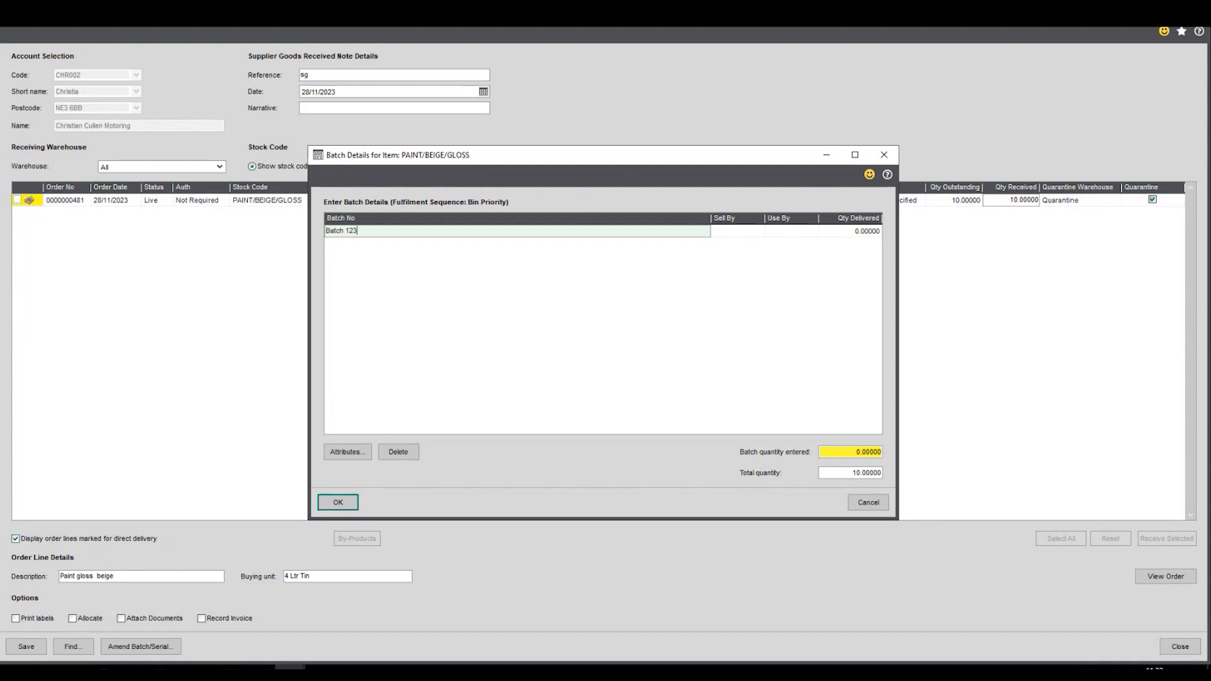
key("Tab")
left_click(338, 502)
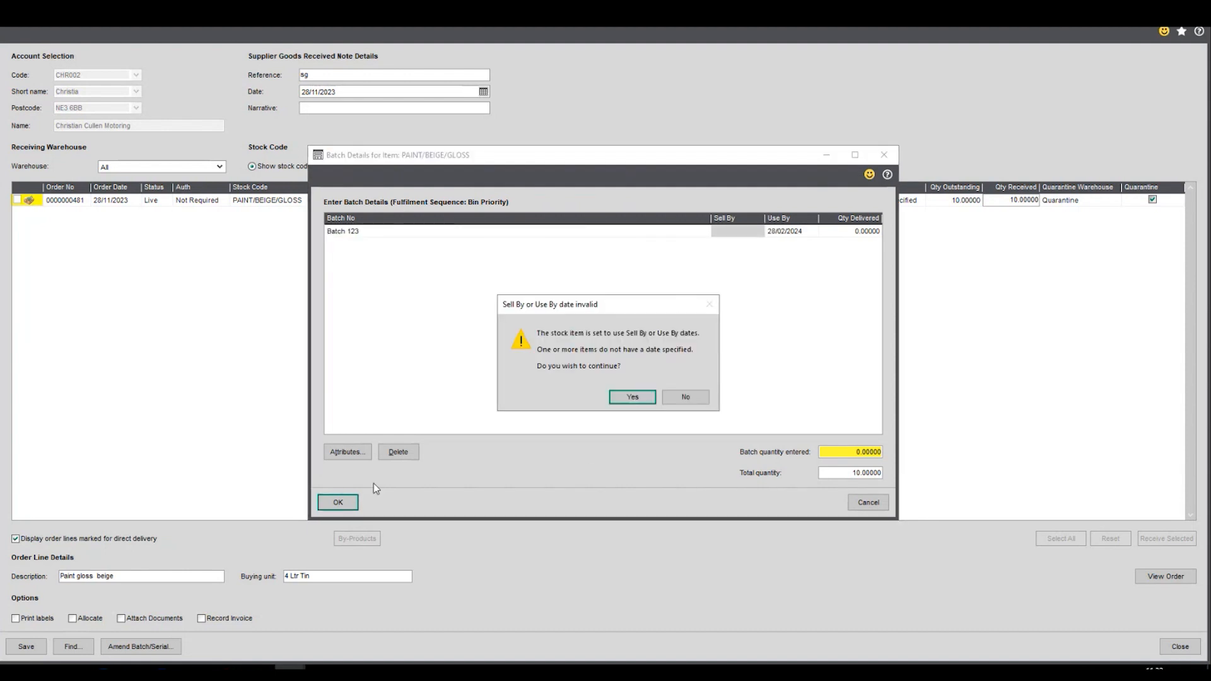
left_click(630, 396)
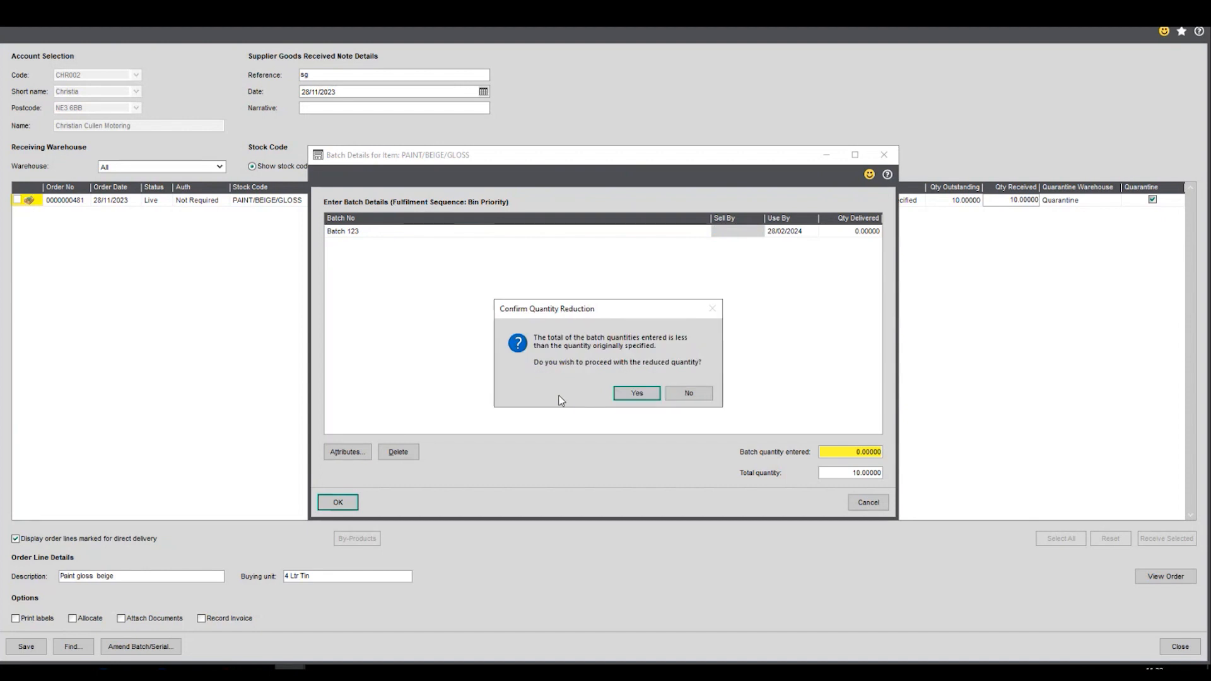
left_click(628, 395)
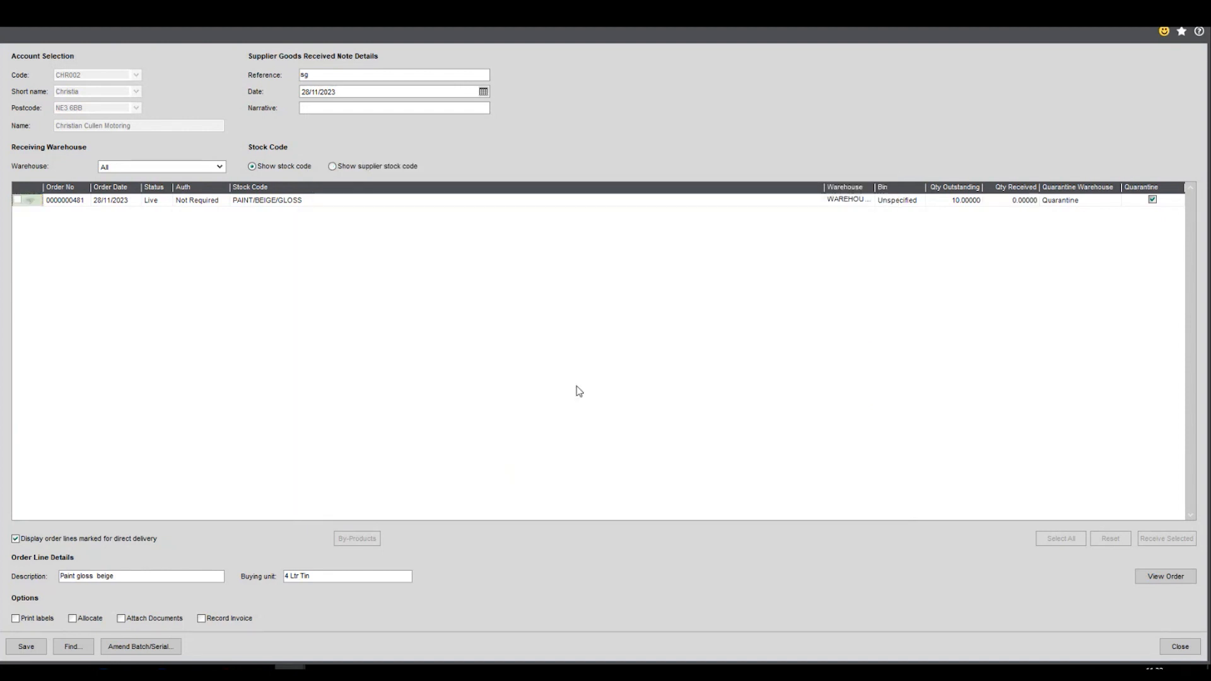
- Try to save the goods receipt and set the PAINT/BEIGE/GLOSS quantity received to 10 again
left_click(32, 645)
key("Return")
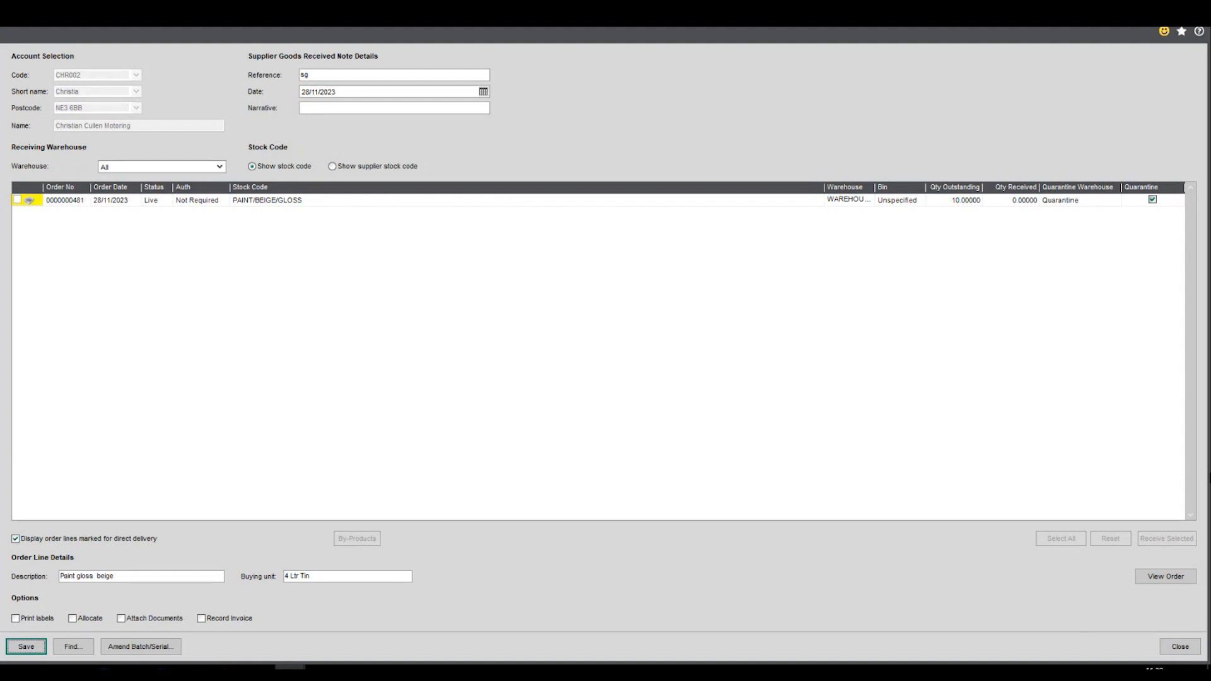
left_click(1038, 202)
type("10")
key("Tab")
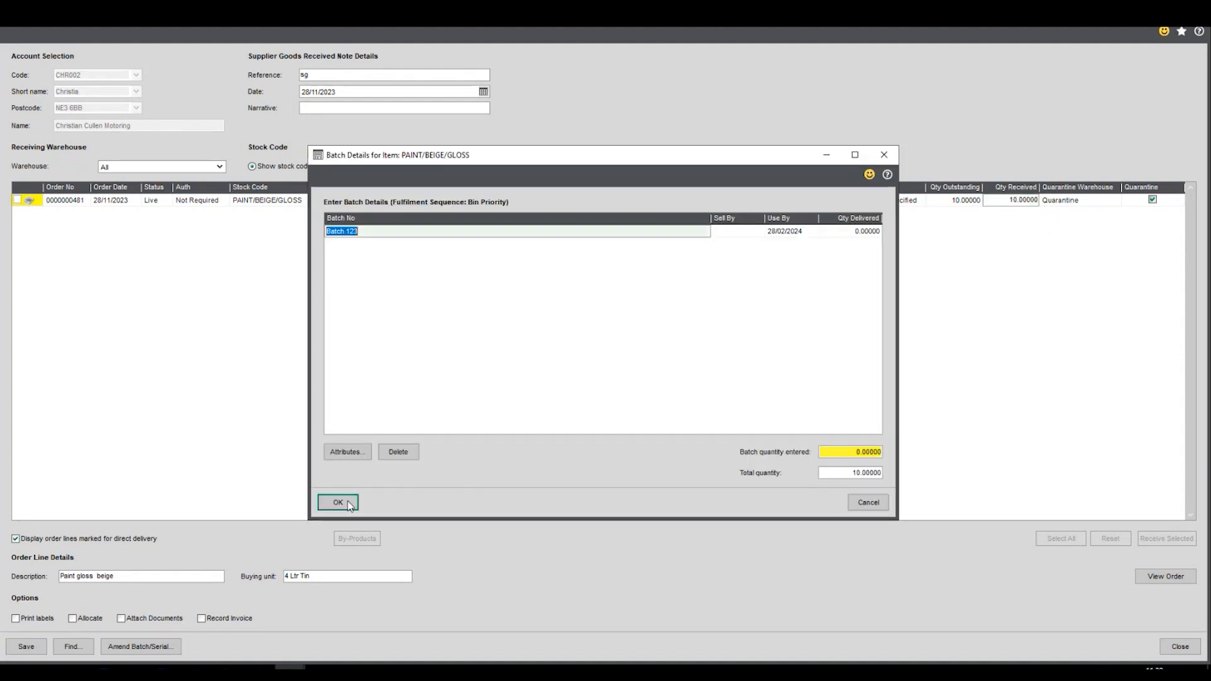
- Accept the PAINT/BEIGE/GLOSS batch details despite the missing date and try to save the goods receipt while closing it
left_click(343, 502)
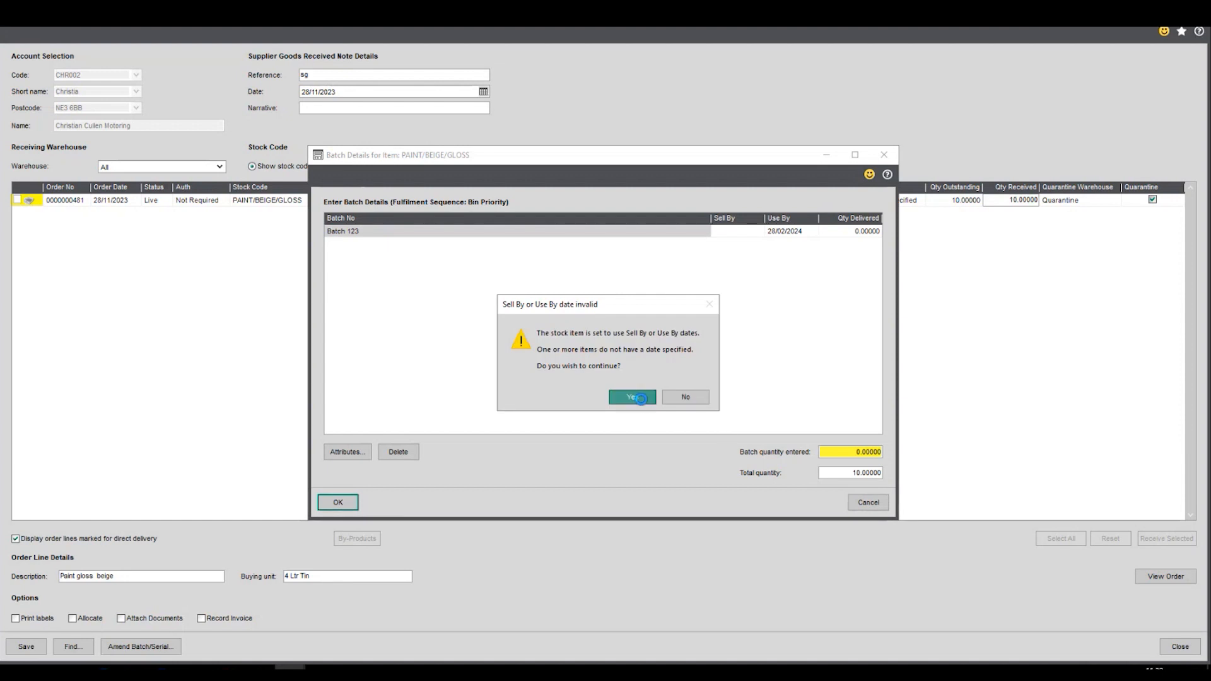
left_click(642, 401)
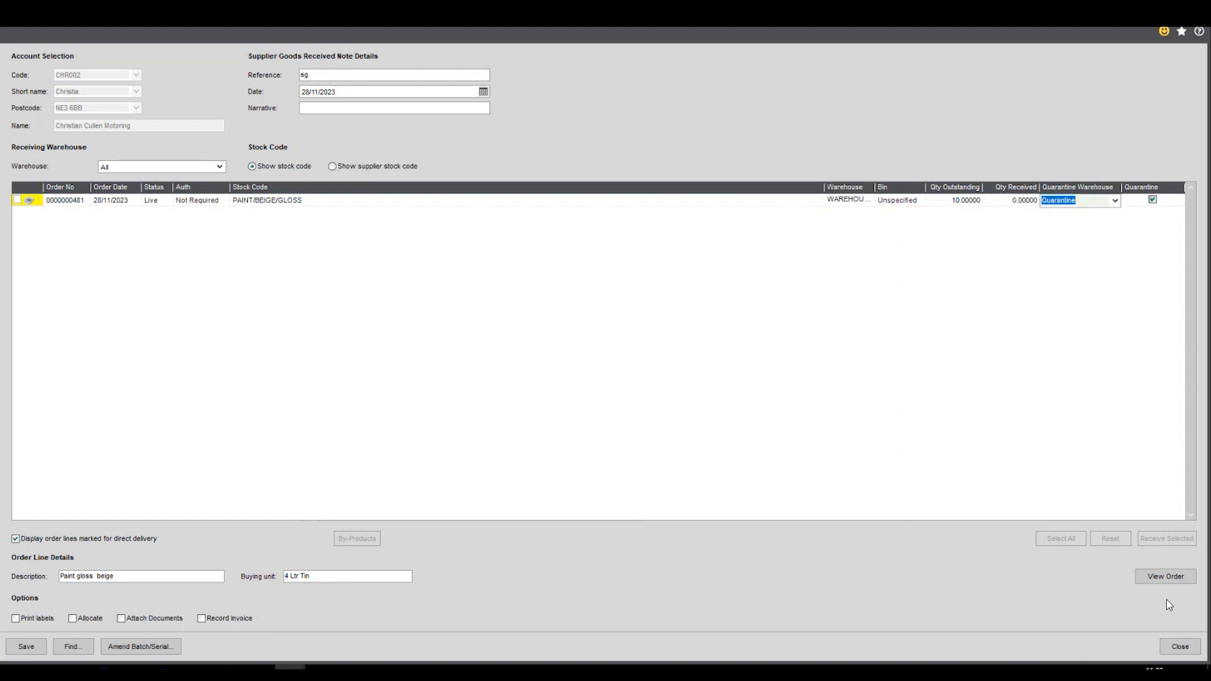
left_click(1175, 648)
left_click(1175, 648)
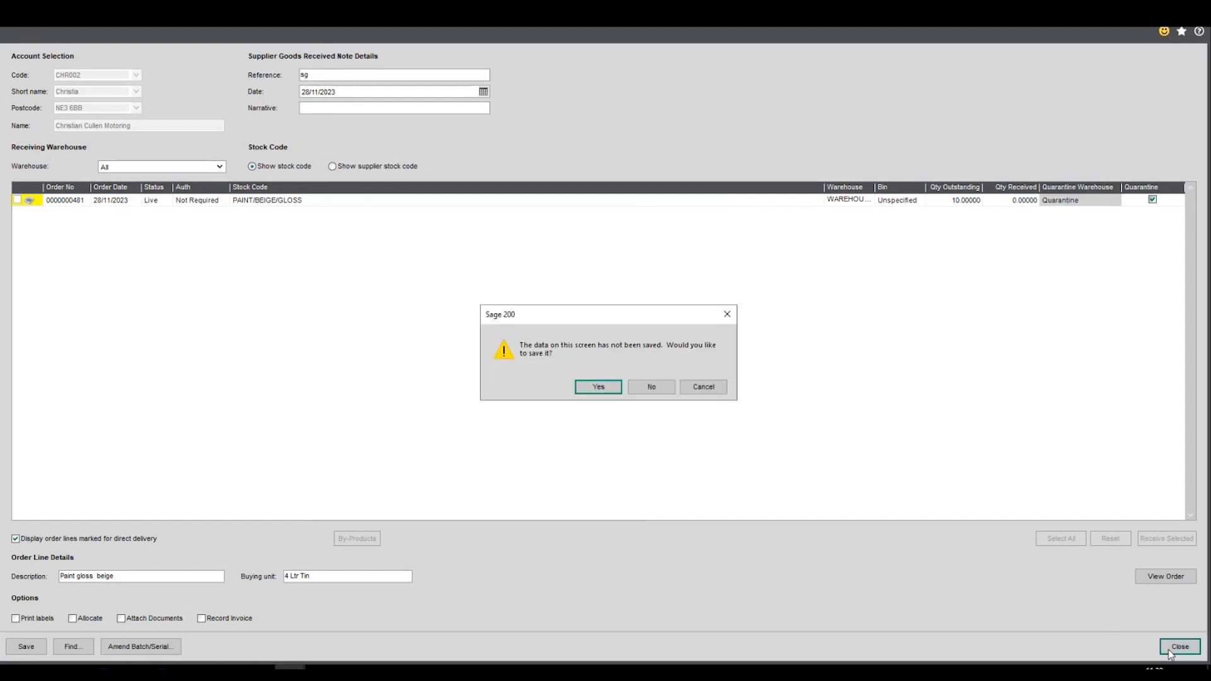
left_click(607, 386)
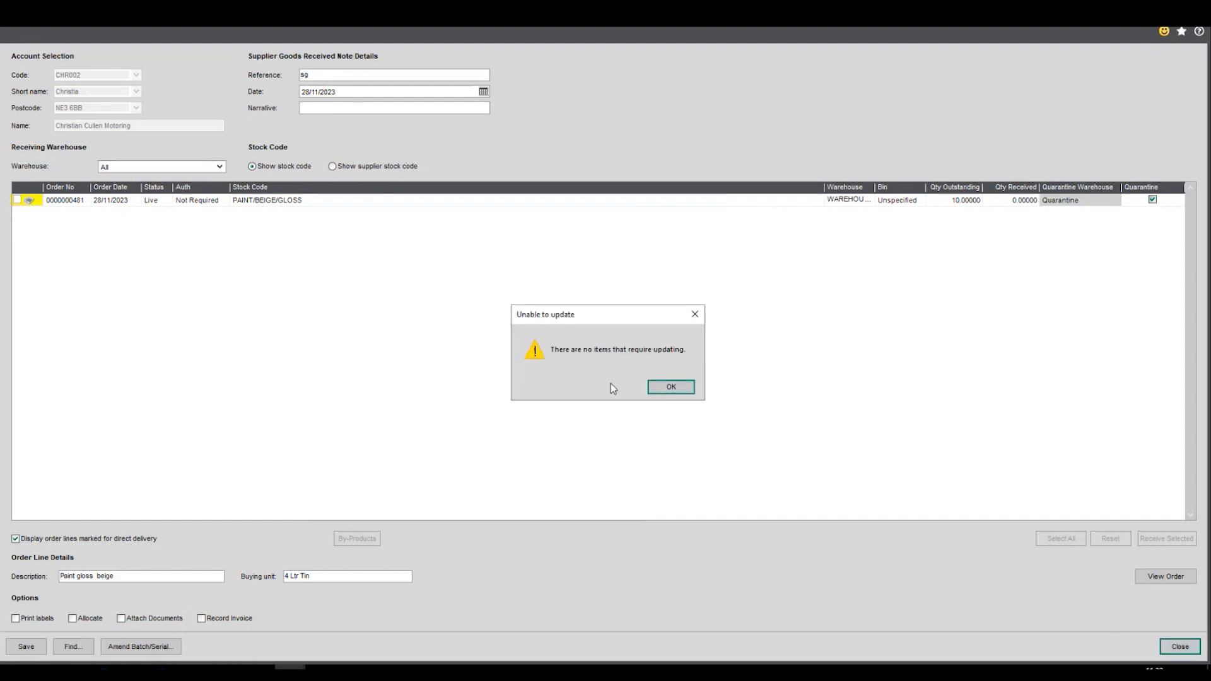
left_click(669, 388)
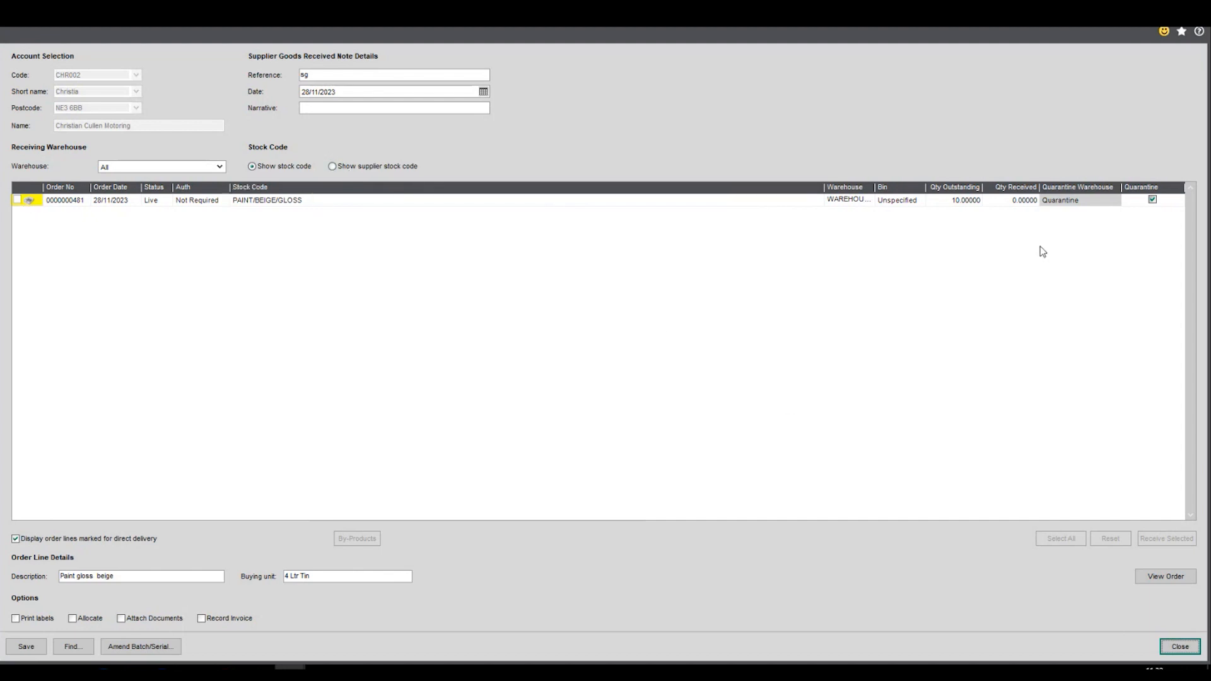
- Close the goods received confirmation without saving the receipt
left_click(1032, 201)
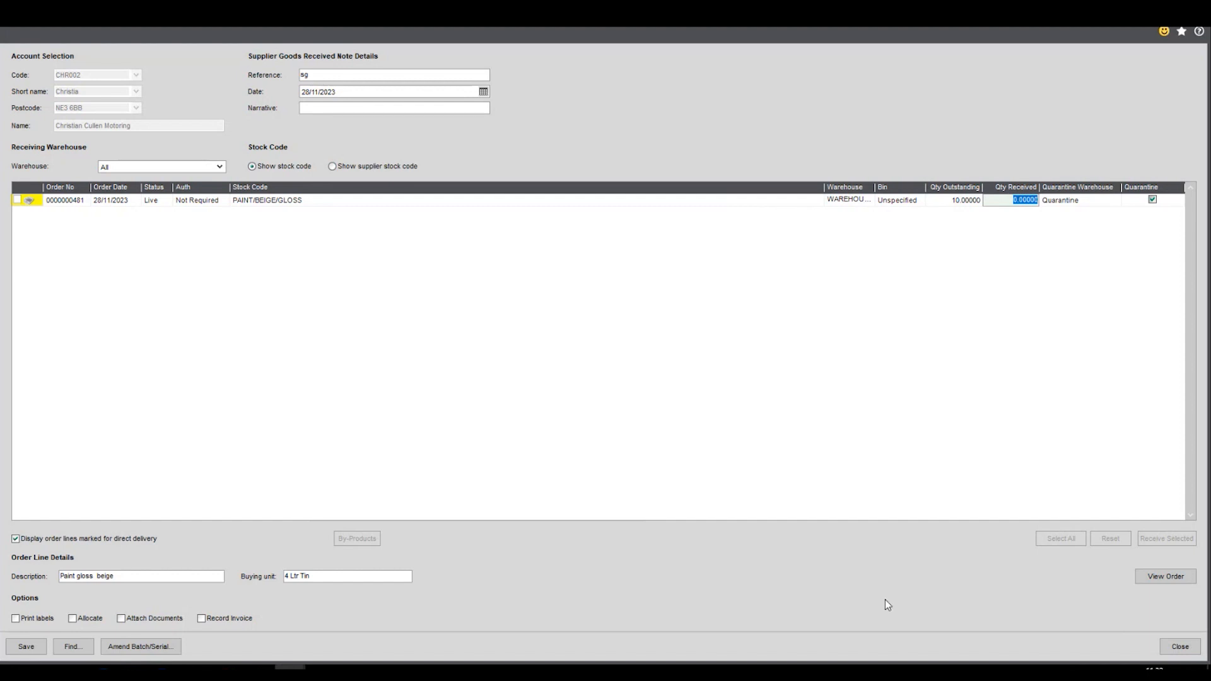
left_click(1187, 650)
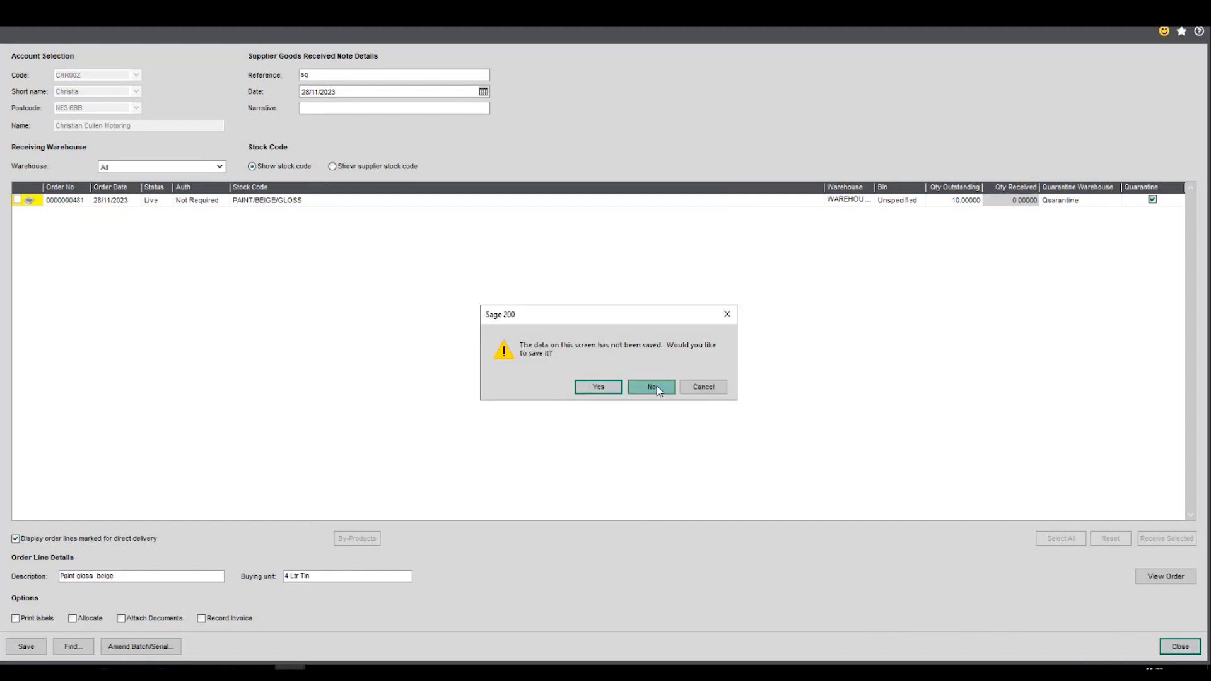
left_click(653, 388)
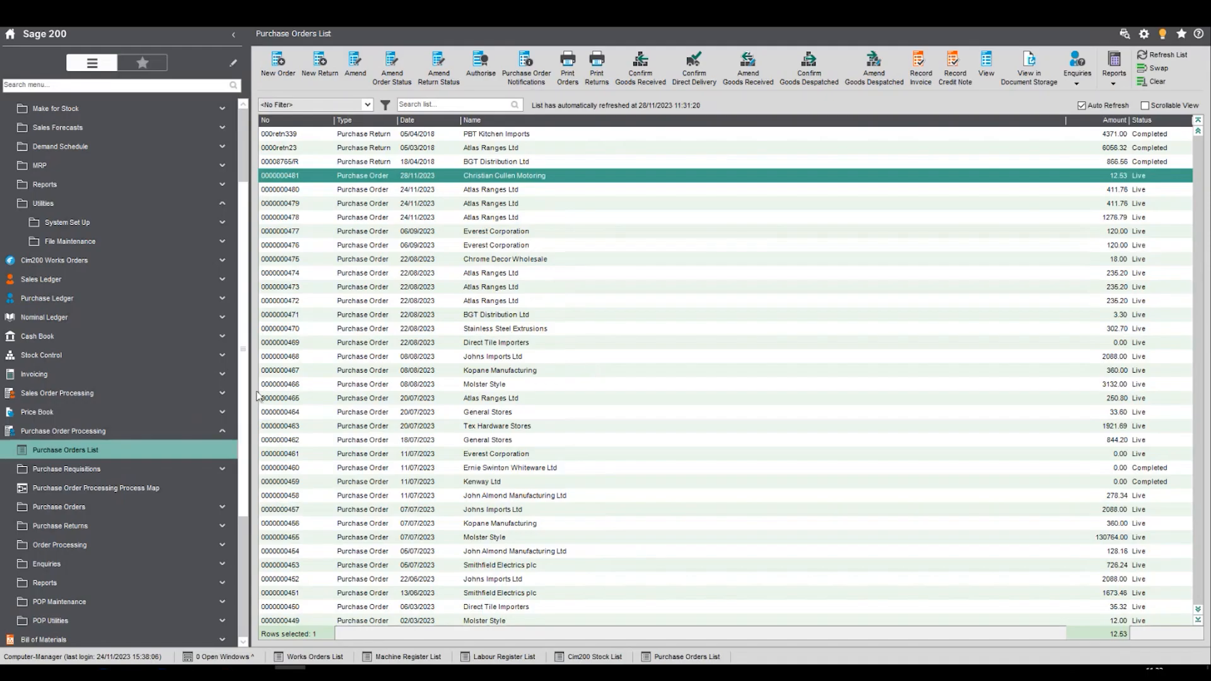
- Open the Quarantine List in the Quality Control area of Stock Control
left_click(125, 435)
left_click(124, 436)
scroll(179, 373, "up", 2)
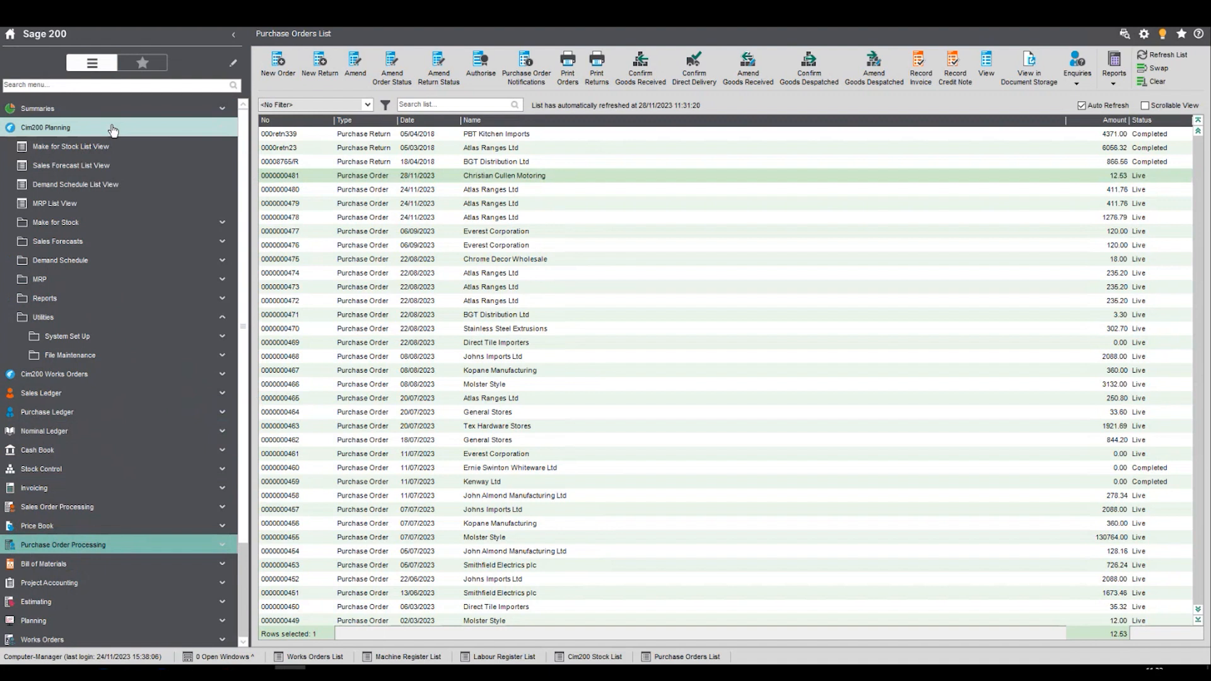
left_click(113, 130)
left_click(76, 241)
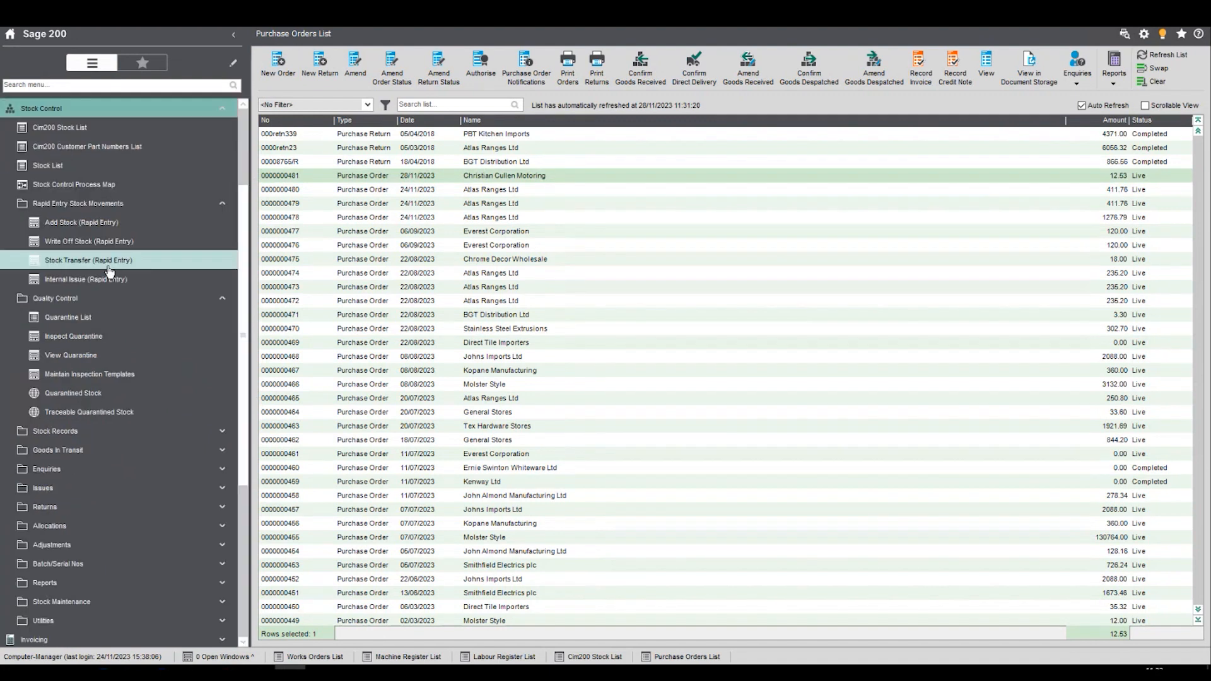
left_click(73, 316)
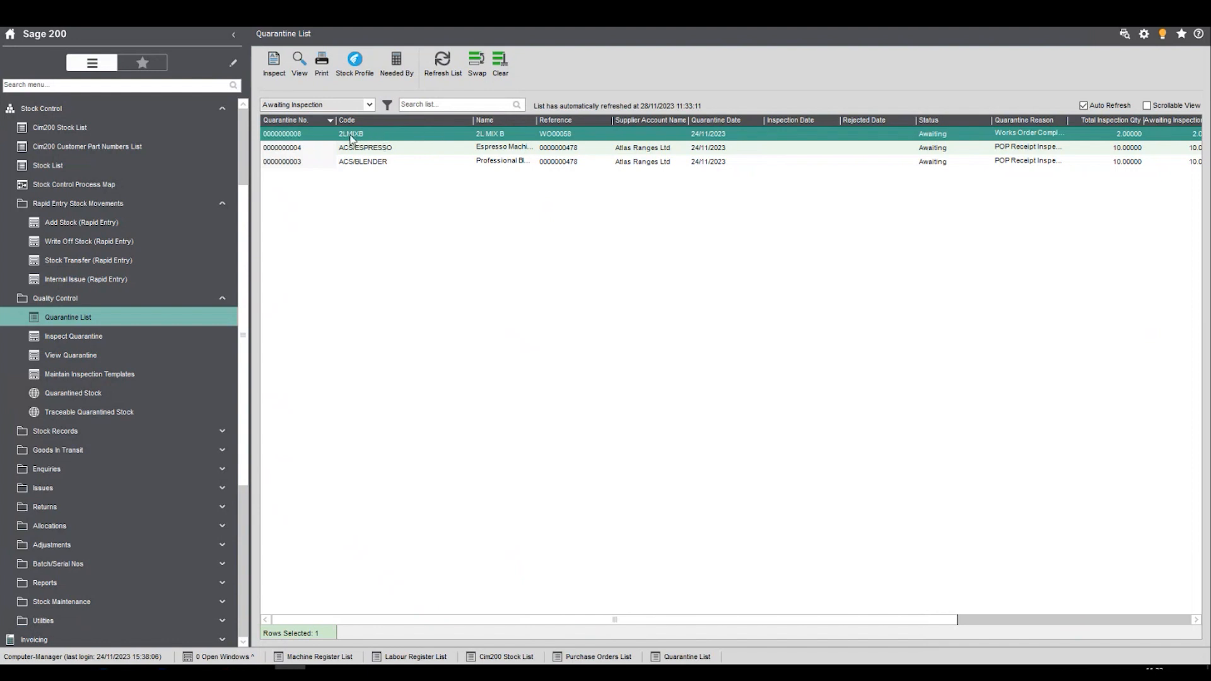
- Inspect the 2LMIXB quarantine record and save a visible-damage result with quantity tested 2 and answer Yes
left_click(274, 63)
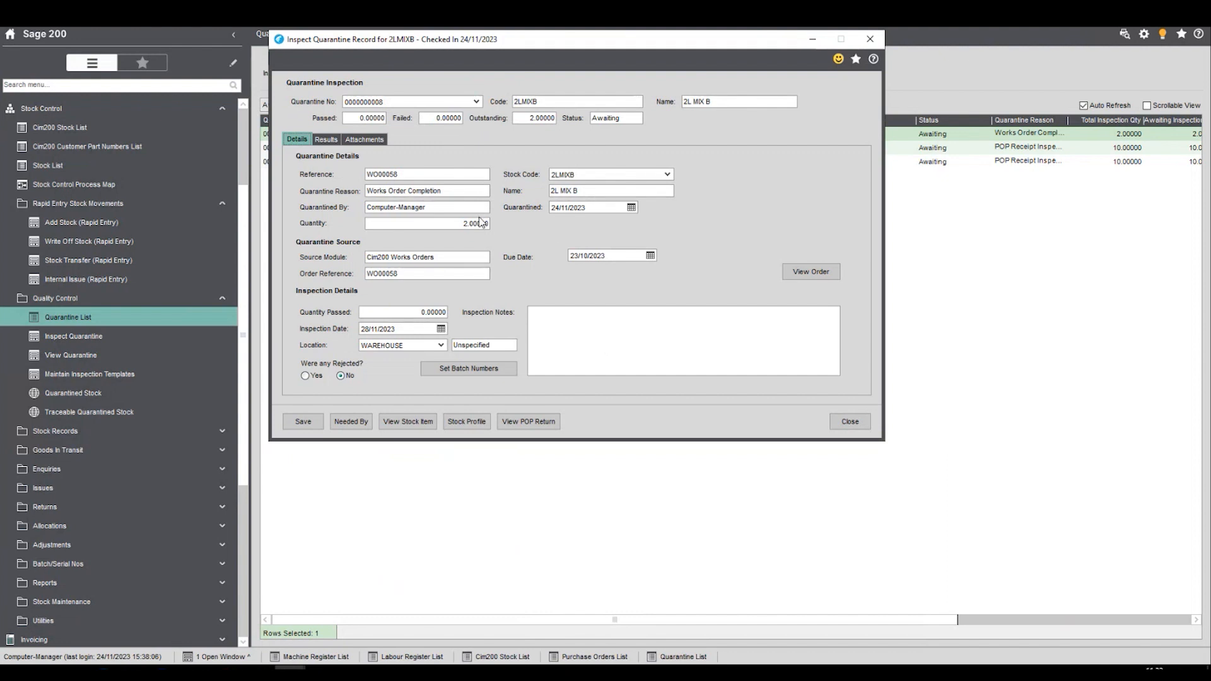
left_click(324, 140)
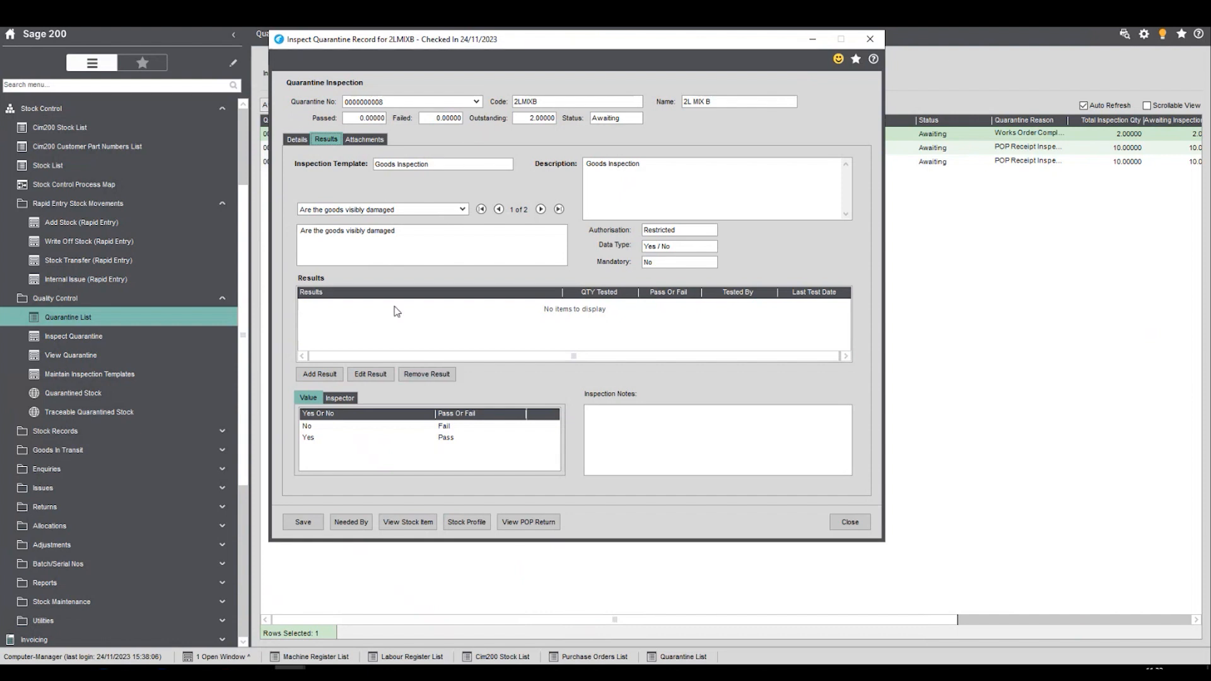
left_click(319, 374)
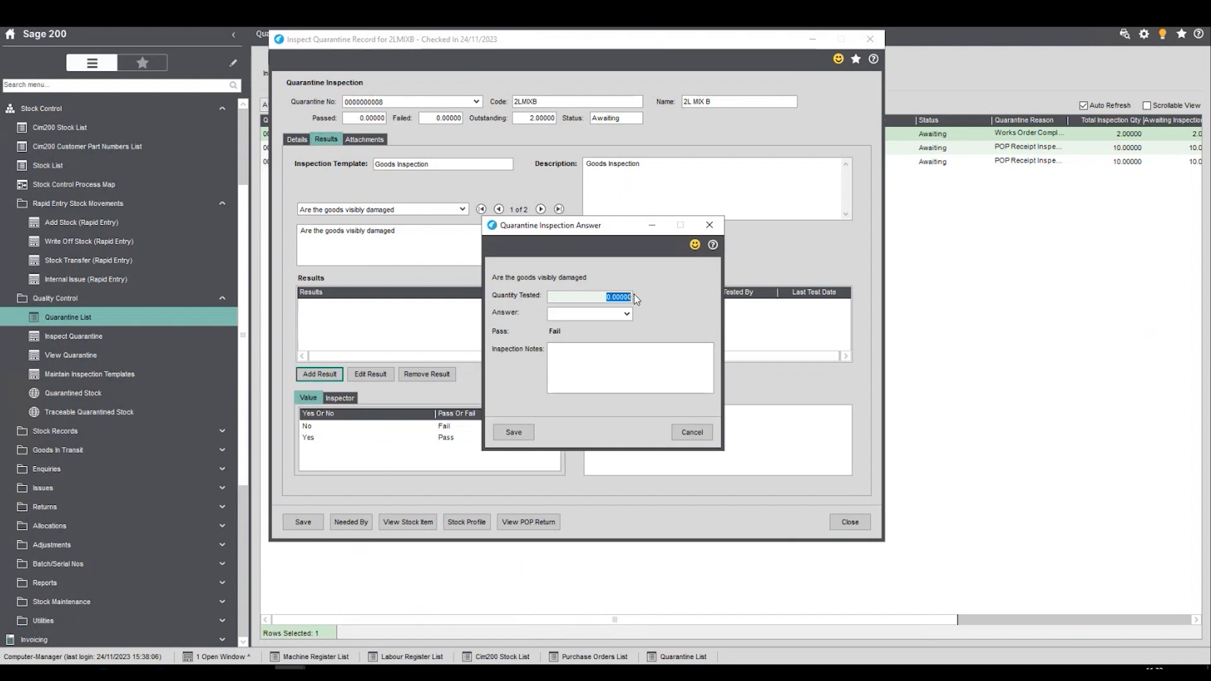
type("2")
key("Tab")
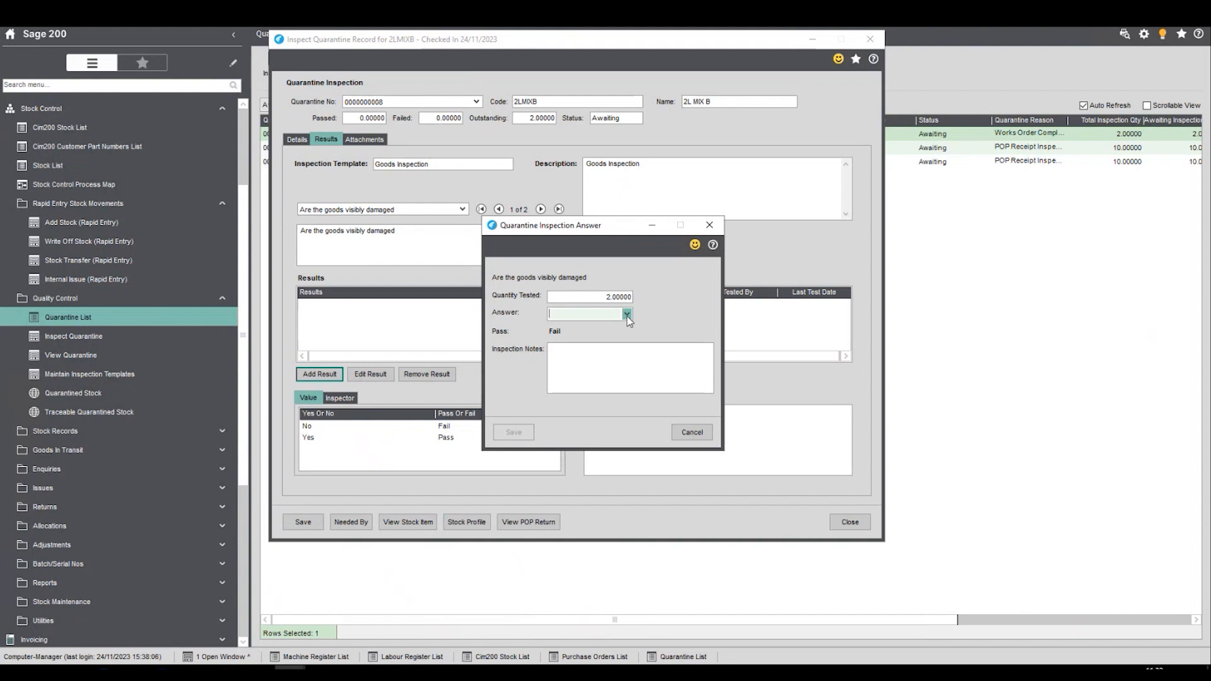
left_click(627, 315)
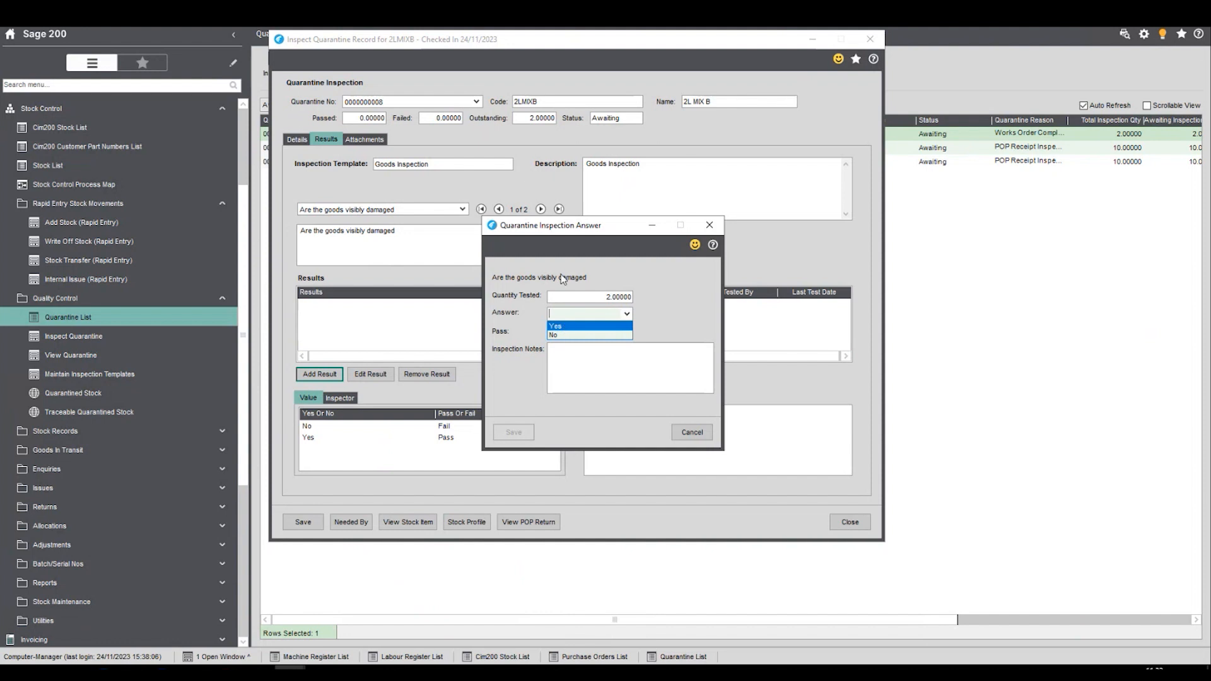
left_click(566, 339)
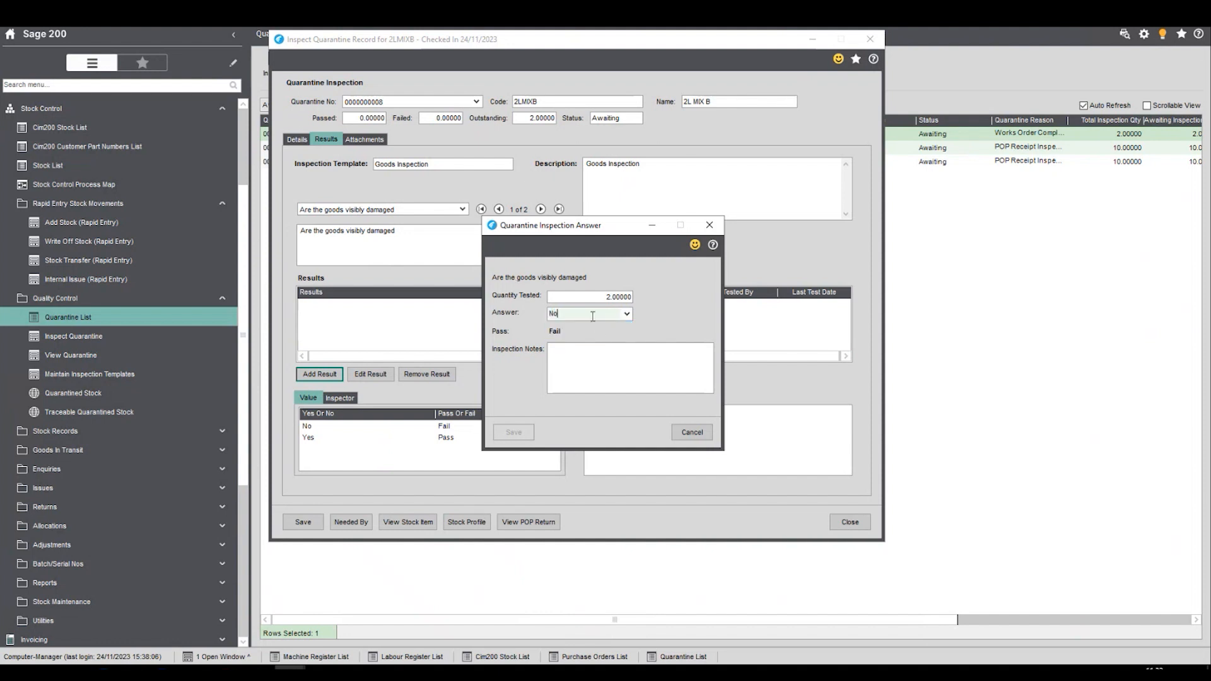
left_click(626, 314)
left_click(593, 329)
left_click(556, 381)
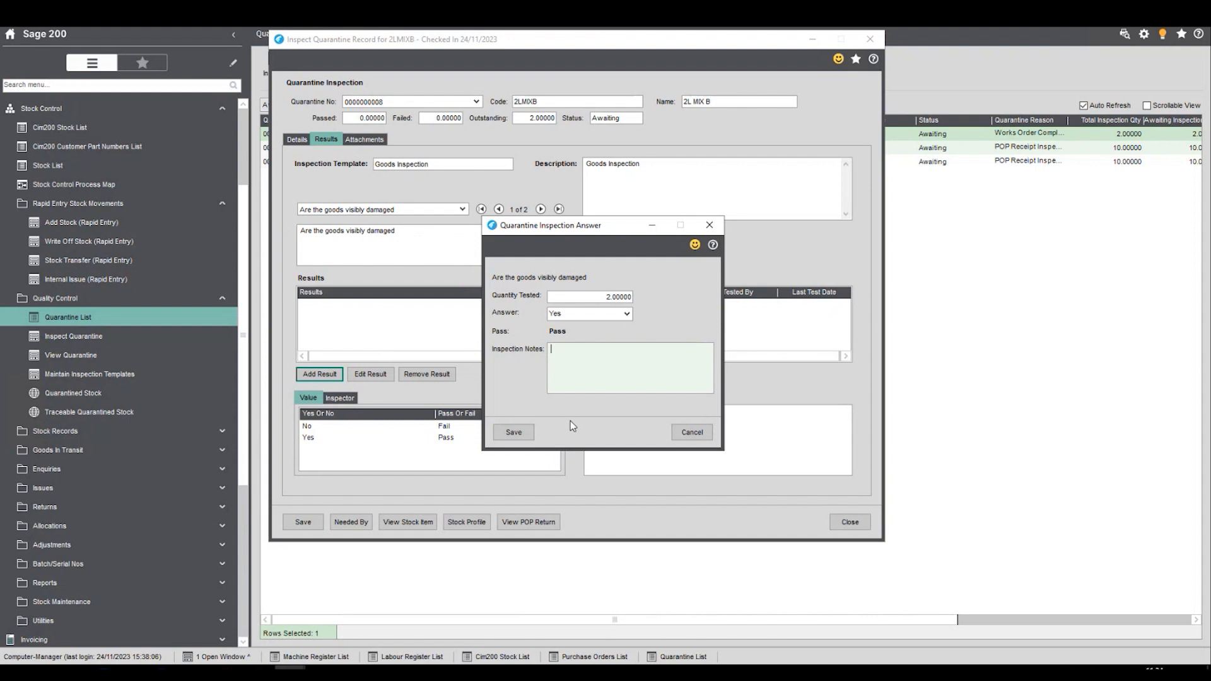
left_click(516, 433)
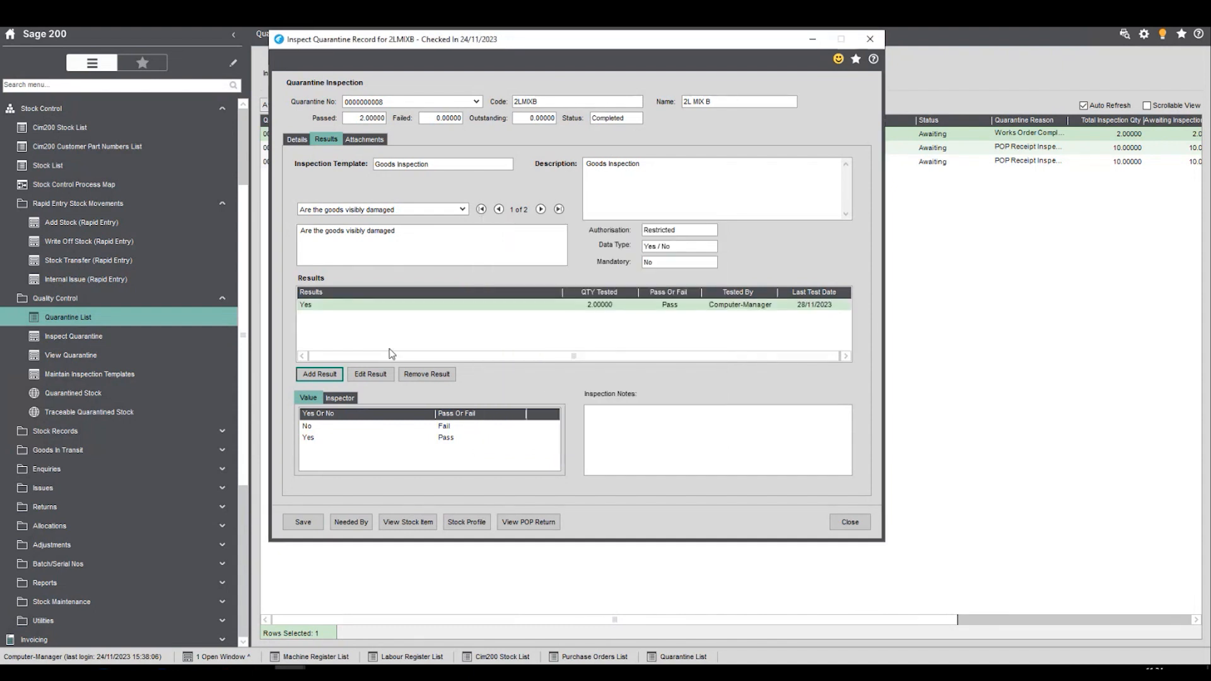
- Add a Temperature of the Goods result with quantity tested 1, answer 3 and the note "felt cold to the touch"
left_click(540, 209)
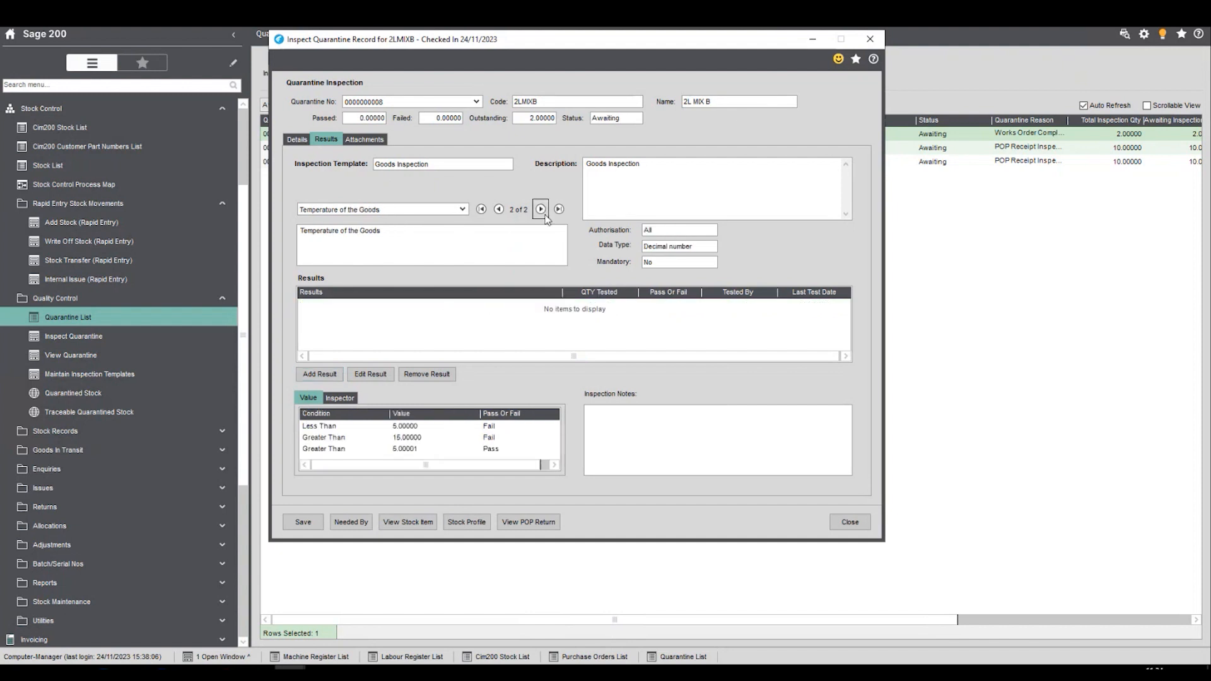
left_click(319, 375)
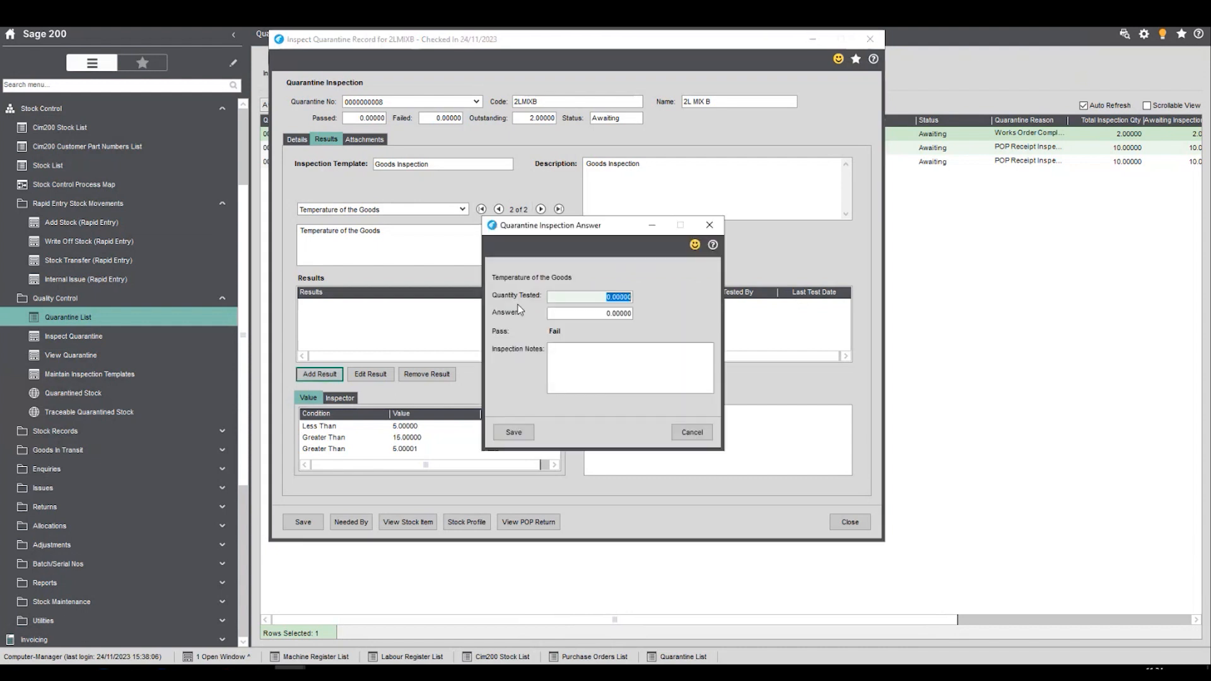
type("1")
key("Tab")
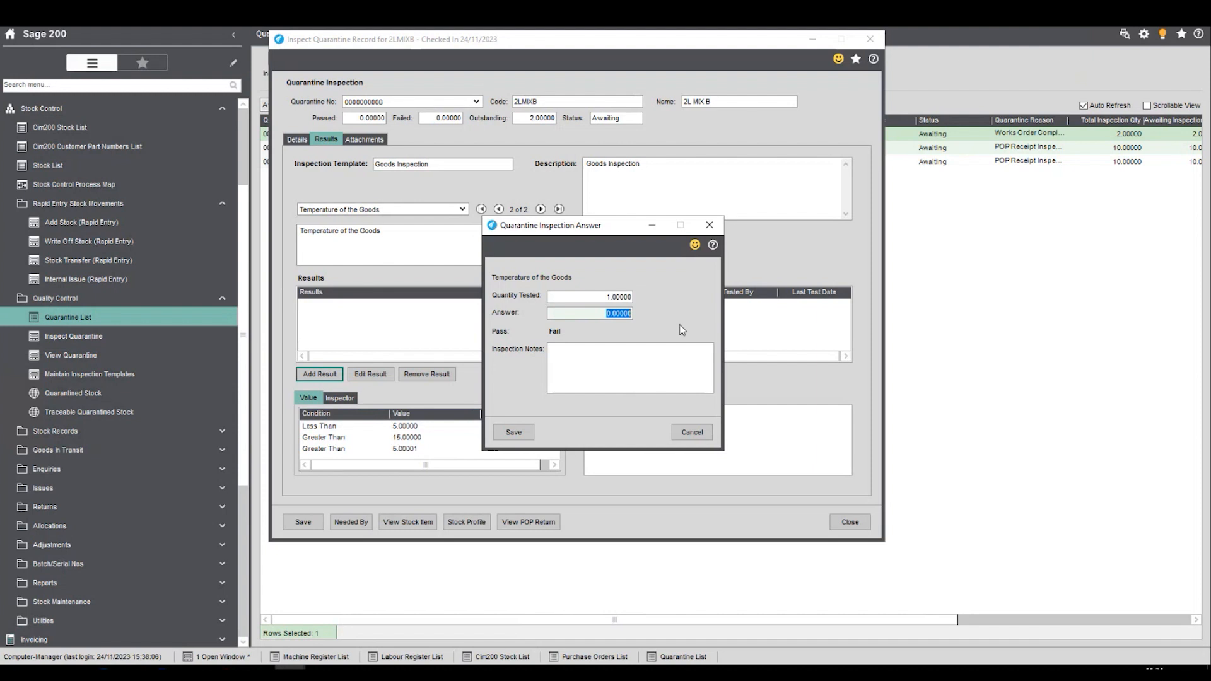
type("3")
key("Tab")
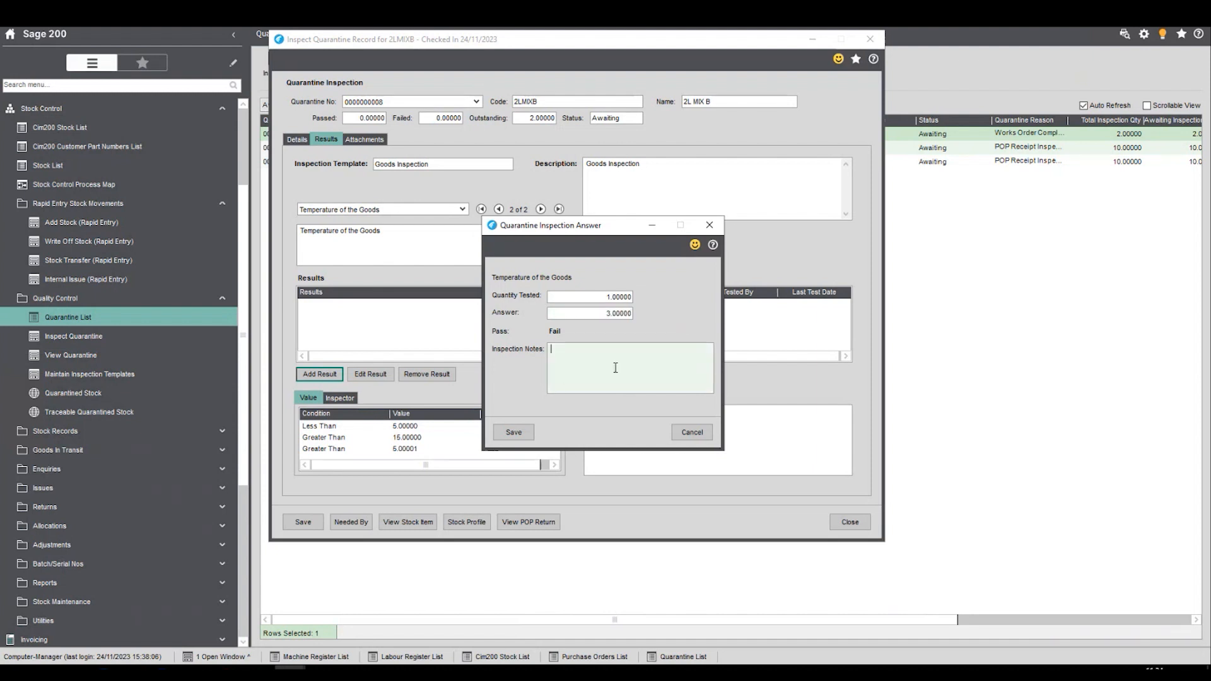
type("felt ")
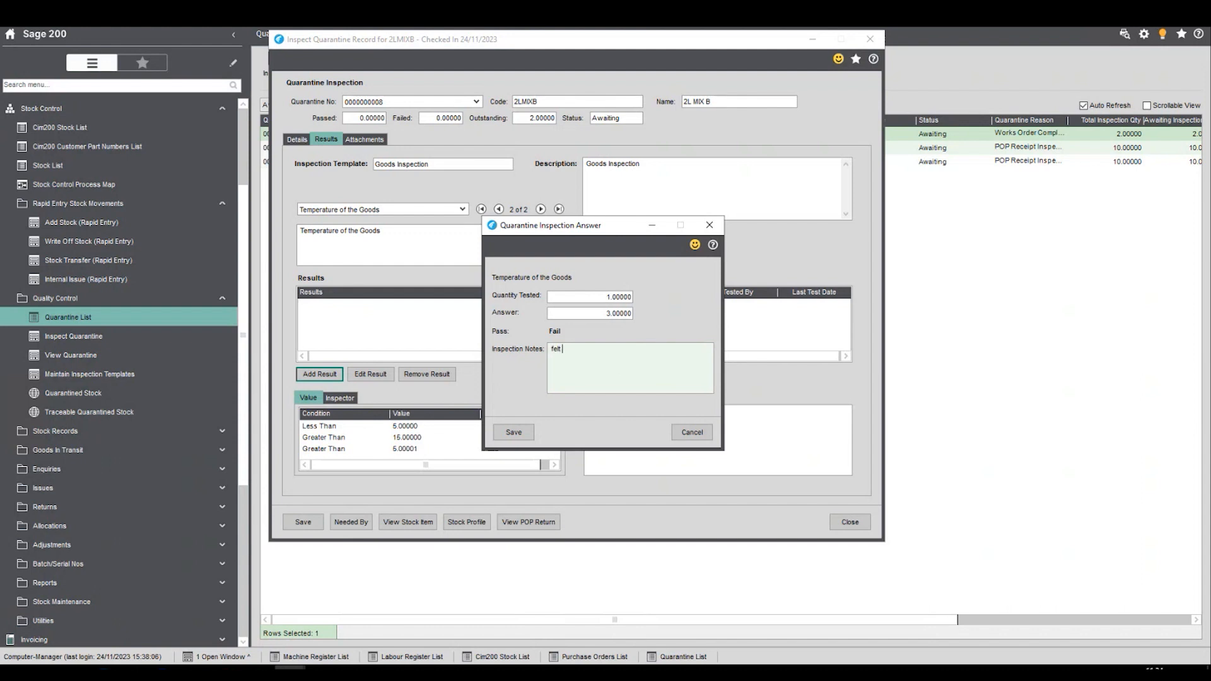
type("cold to the touch")
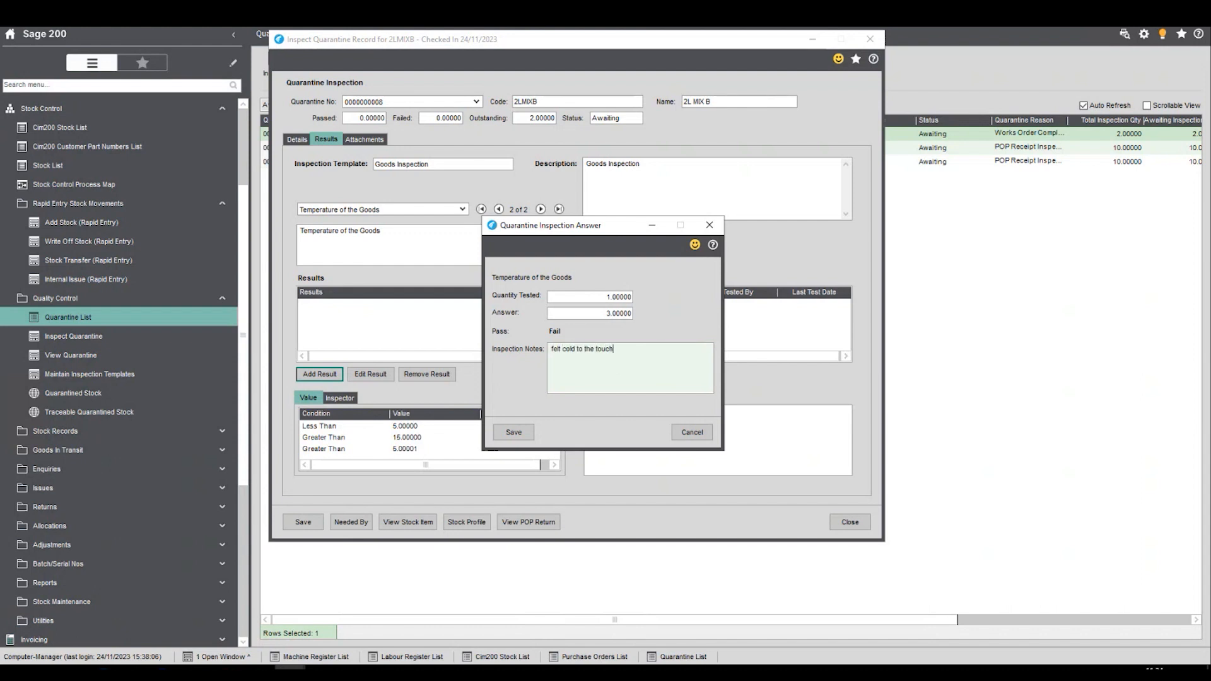
left_click(511, 433)
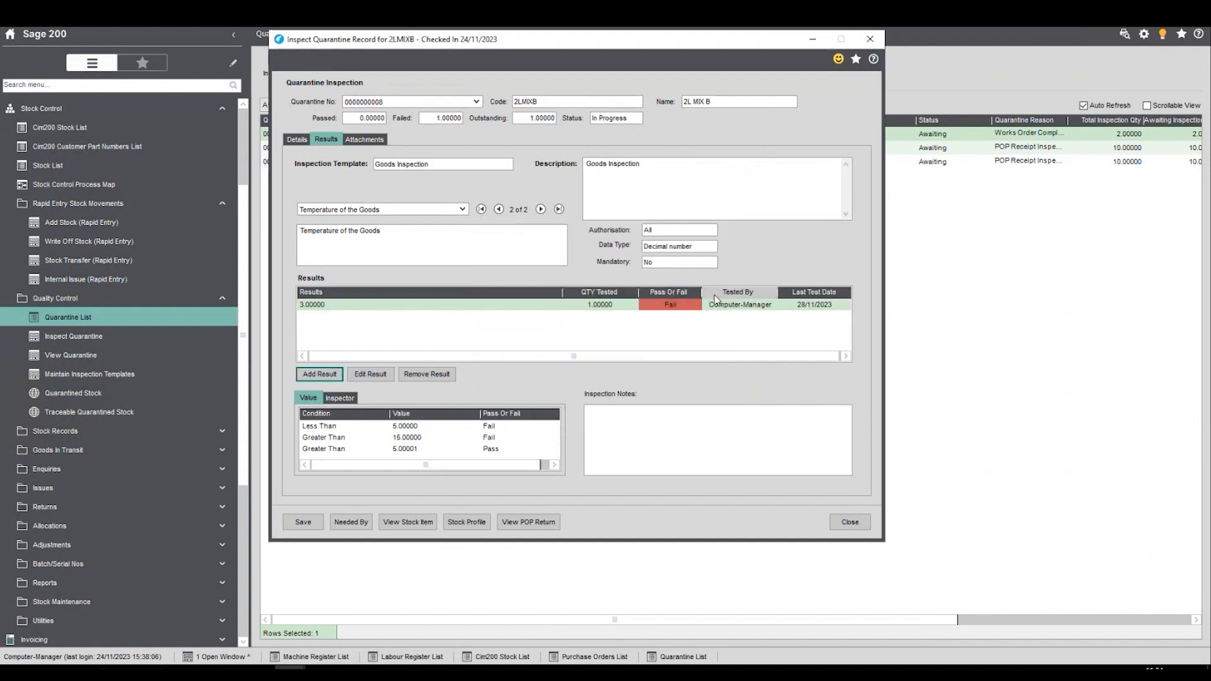
- Add a second temperature result with quantity tested 1, answer 7 and the note "All seemed ok"
key("ctrl")
left_click(319, 374)
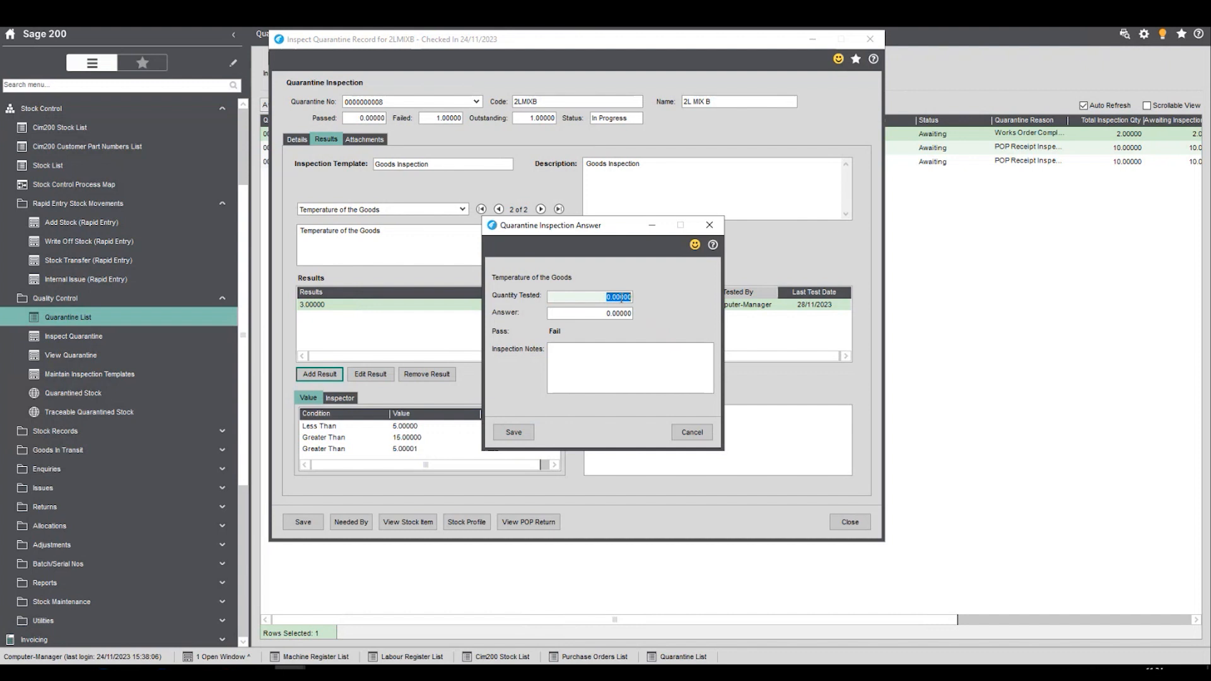
type("1")
key("Tab")
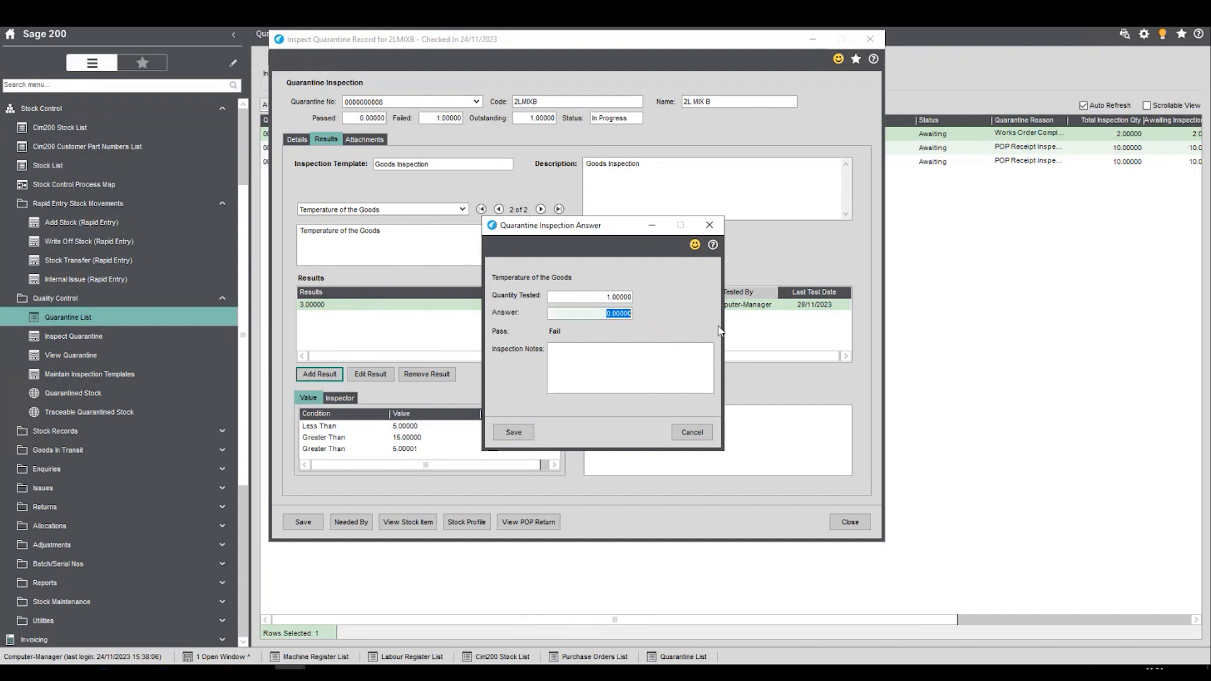
type("7")
key("Tab")
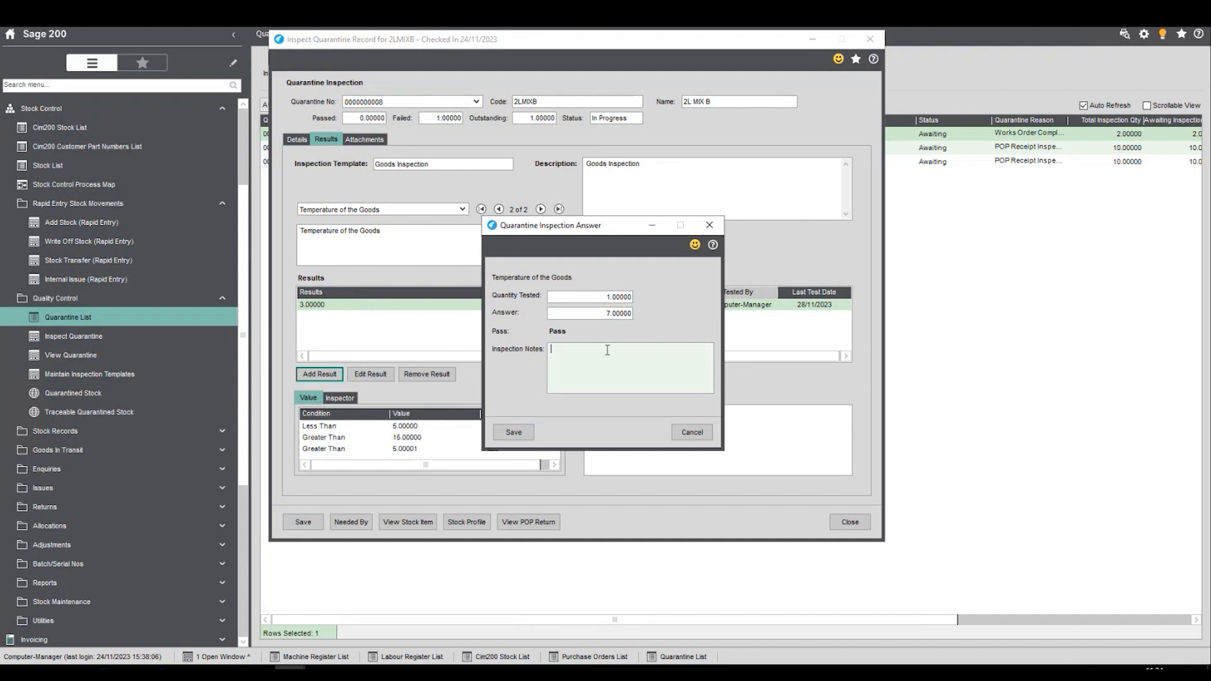
type("All seemed ok")
key("Tab")
left_click(515, 433)
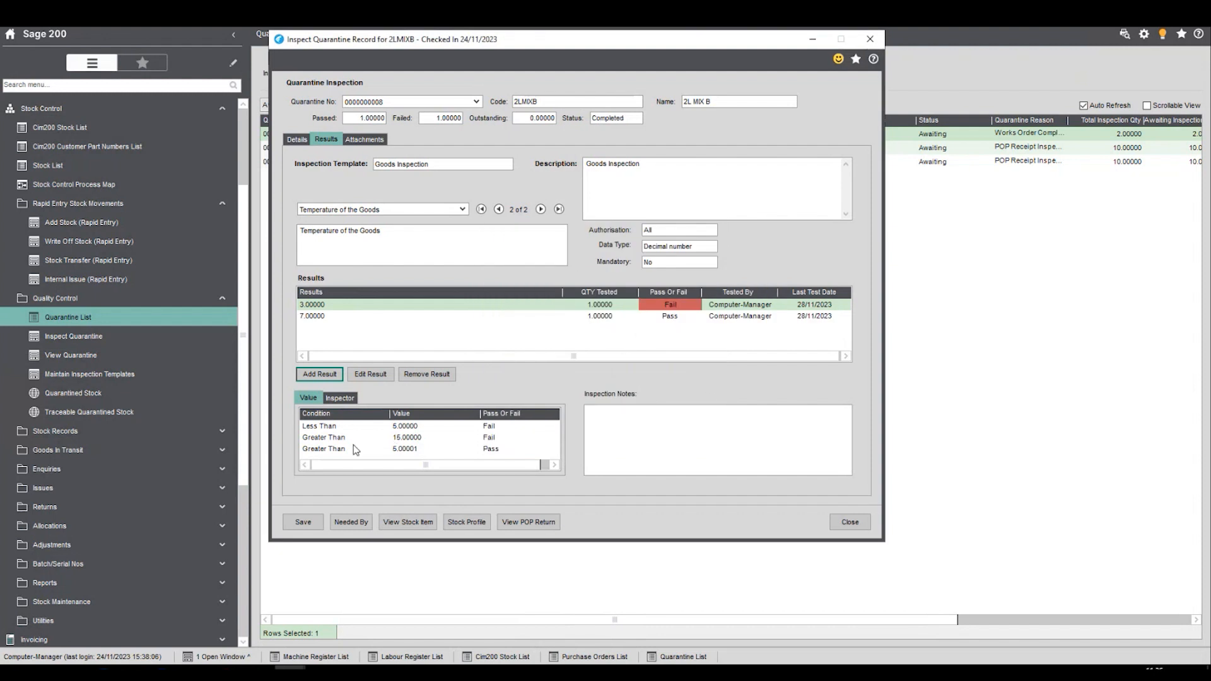
- In the inspection details, assign a quantity of 1 from batch 123 to the rejected goods and activate the rejection reason field
left_click(296, 140)
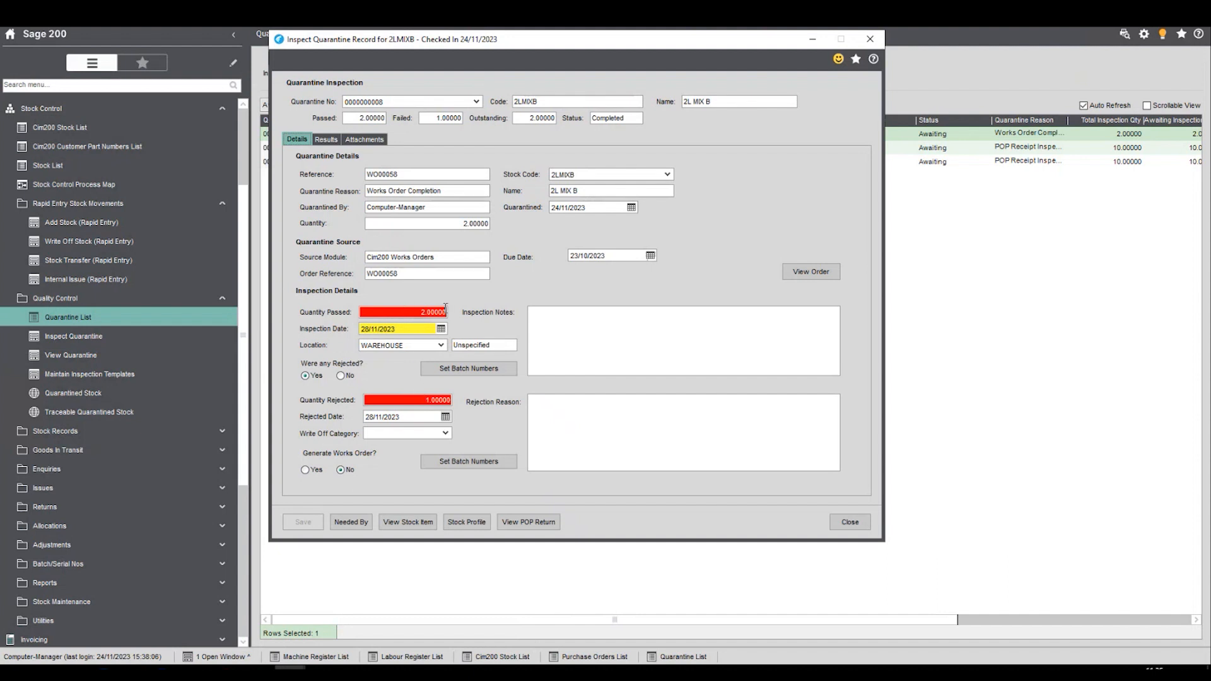
left_click(495, 464)
left_click(333, 266)
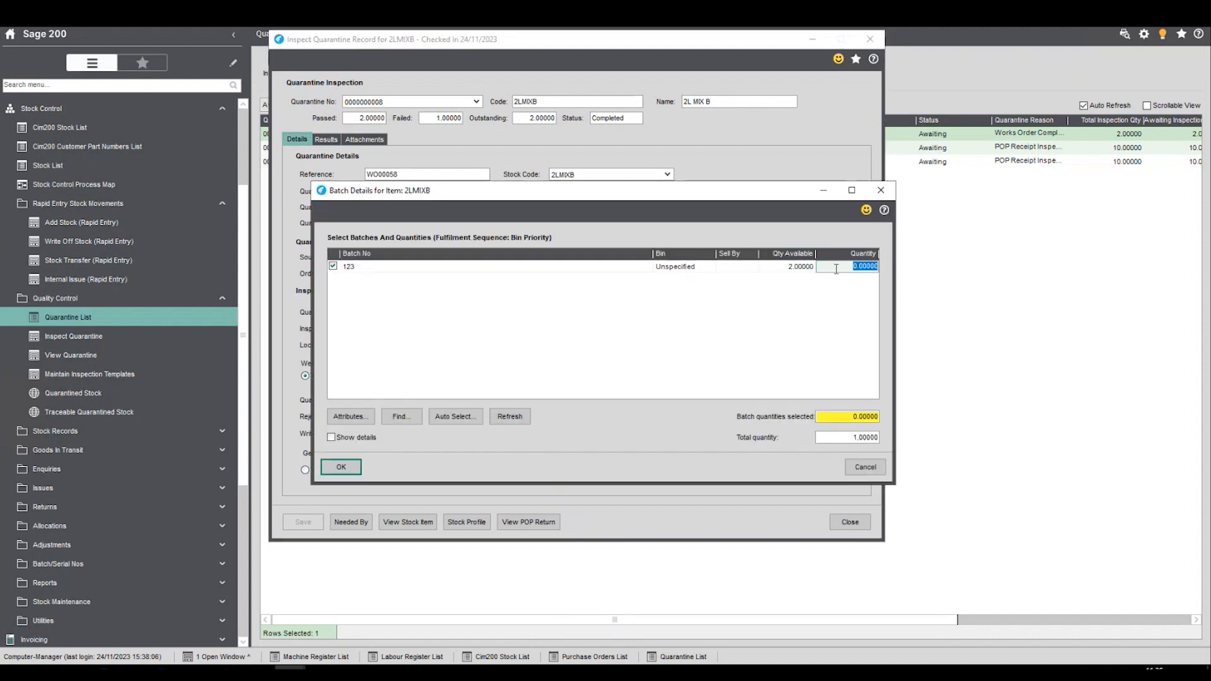
type("1")
key("Return")
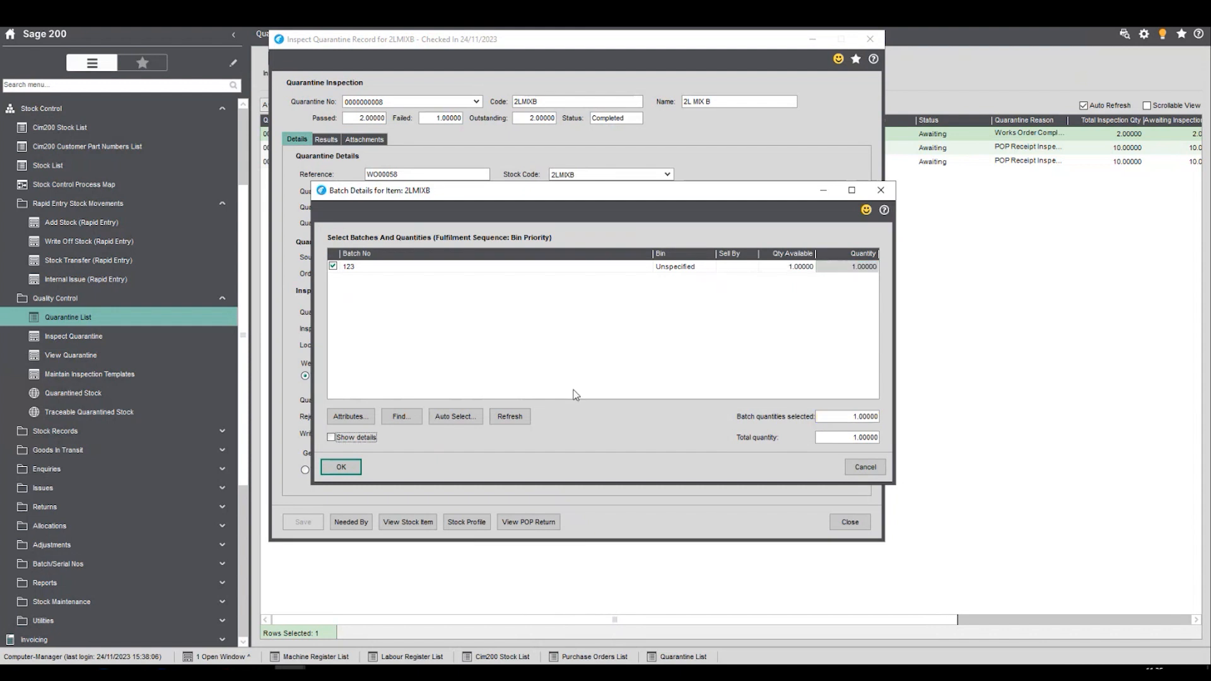
left_click(341, 467)
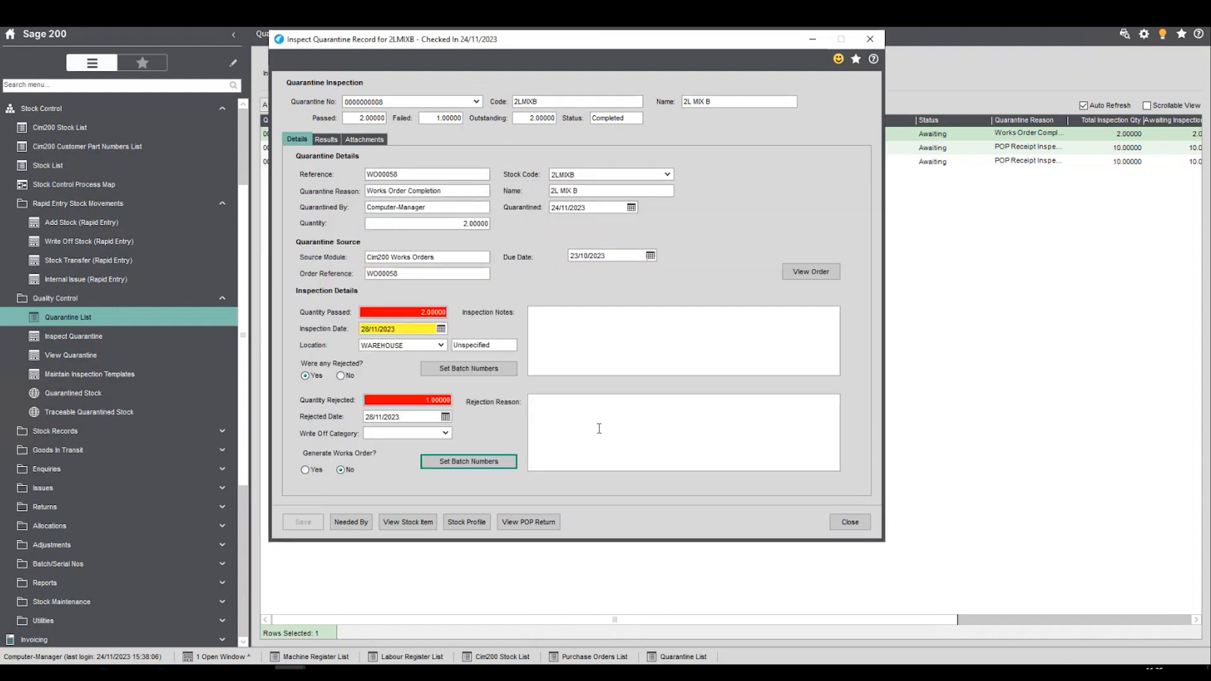
left_click(568, 422)
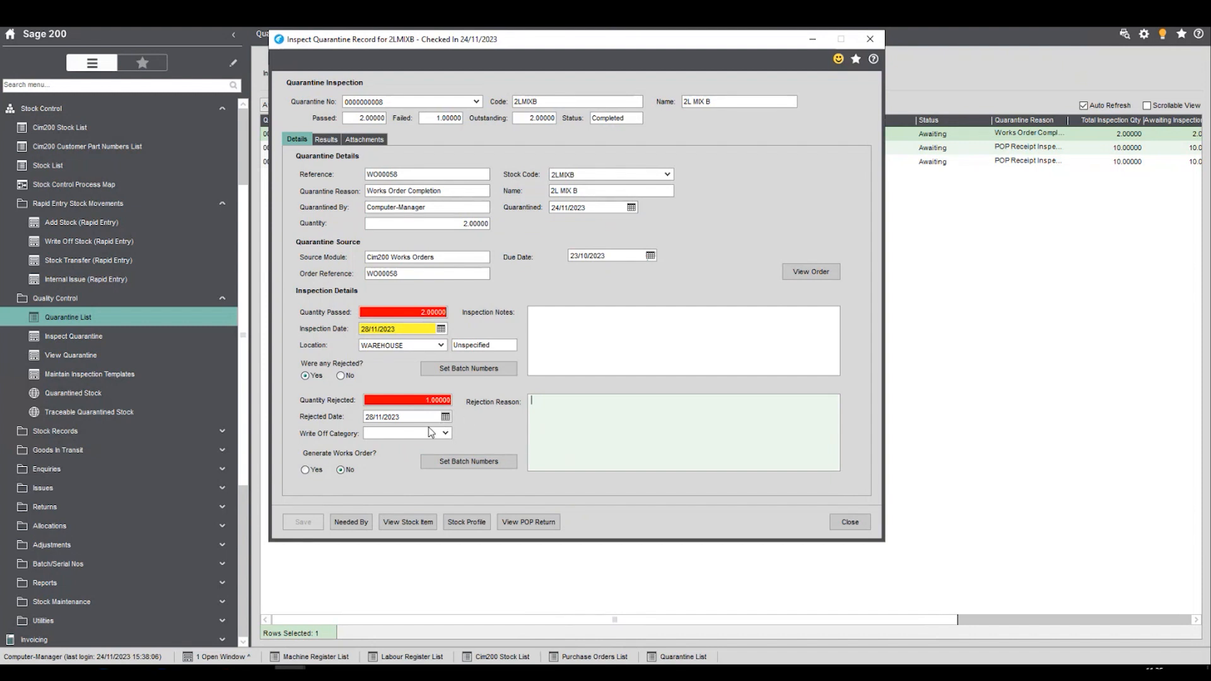
- Close the 2LMIXB quarantine inspection and open the Cim200 Bill of Materials List
left_click(841, 525)
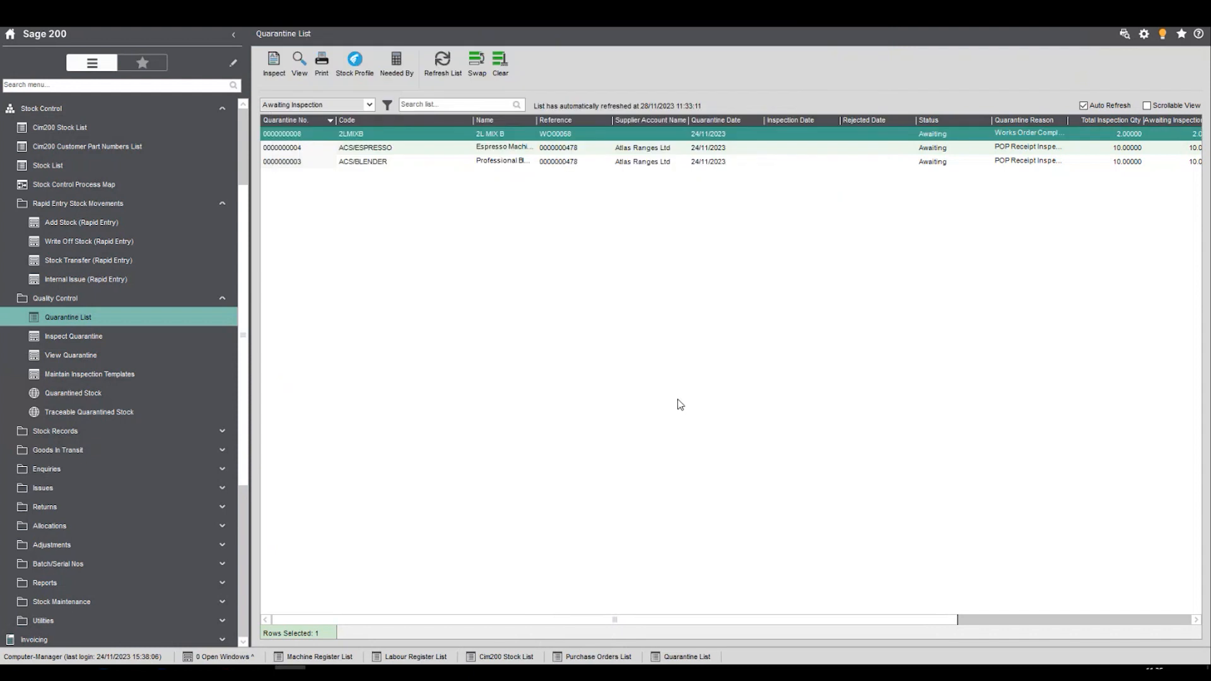
left_click_drag(811, 622, 752, 592)
left_click(218, 115)
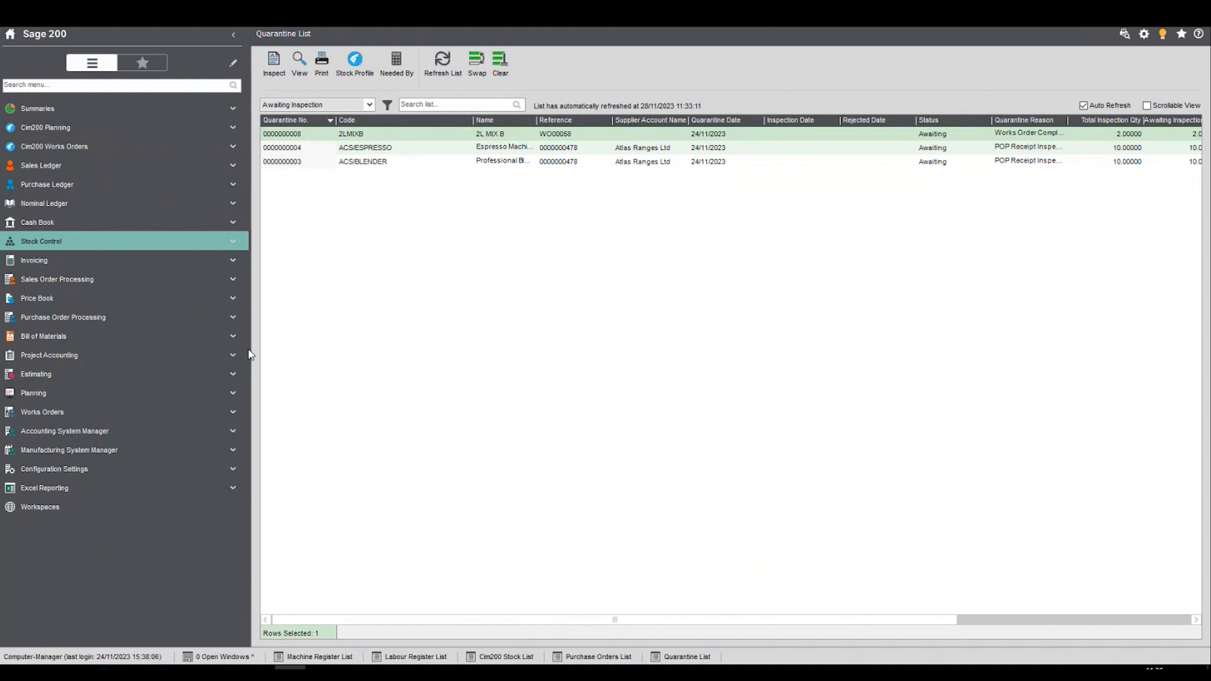
left_click(226, 341)
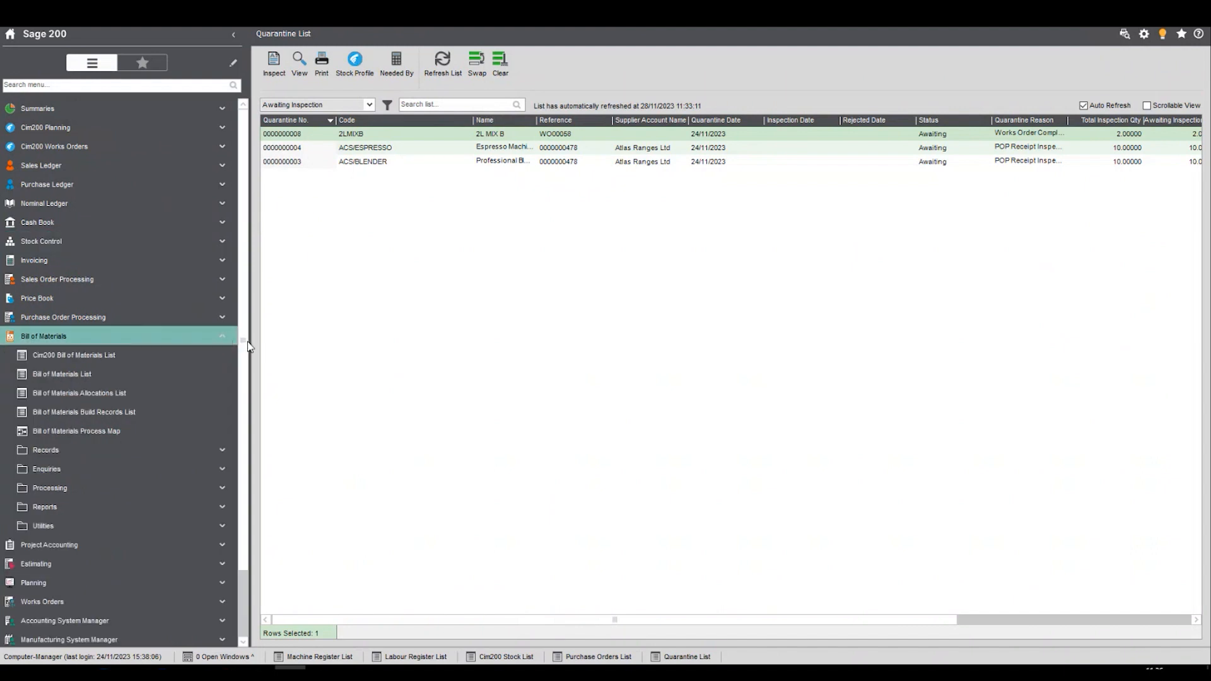
left_click(90, 355)
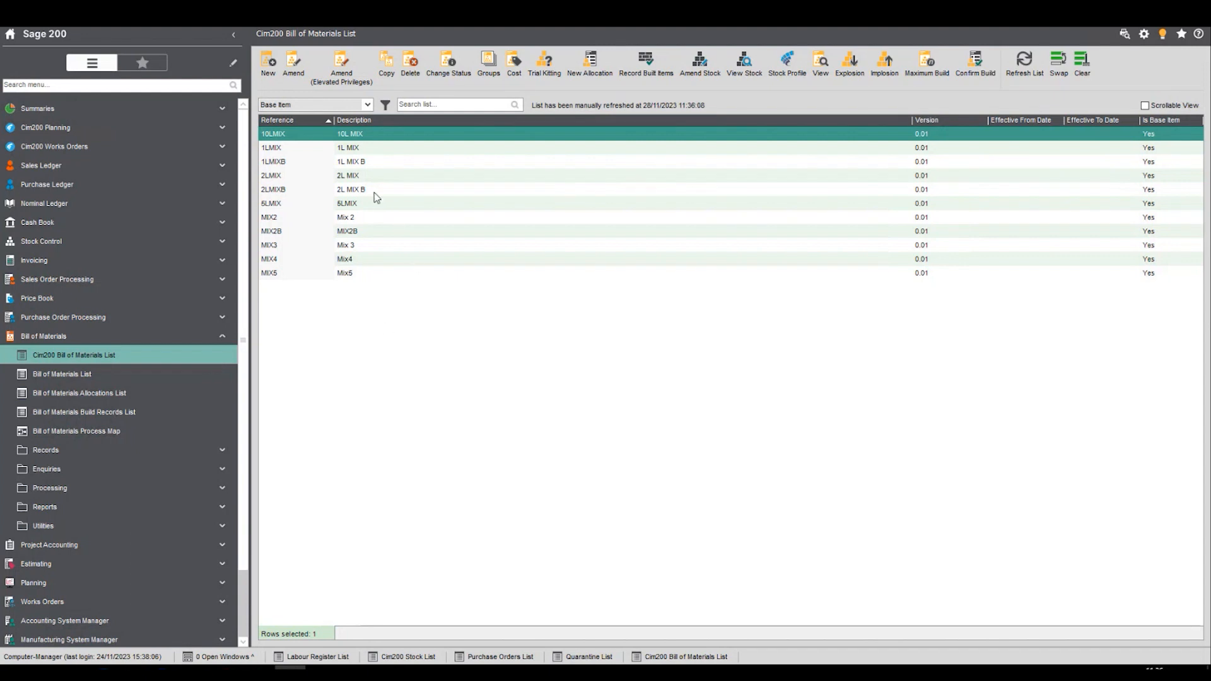
- Review the components of the MIX2B bill of materials with elevated privileges, and close the record
left_click(325, 232)
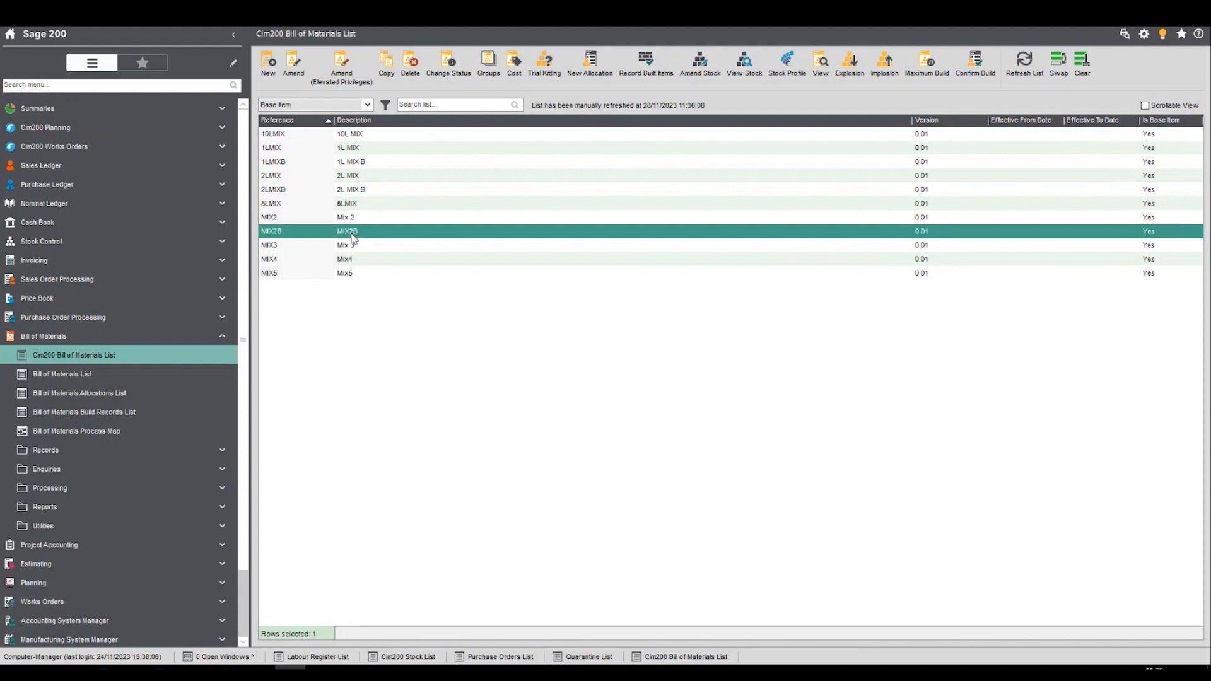
left_click(295, 61)
left_click(341, 75)
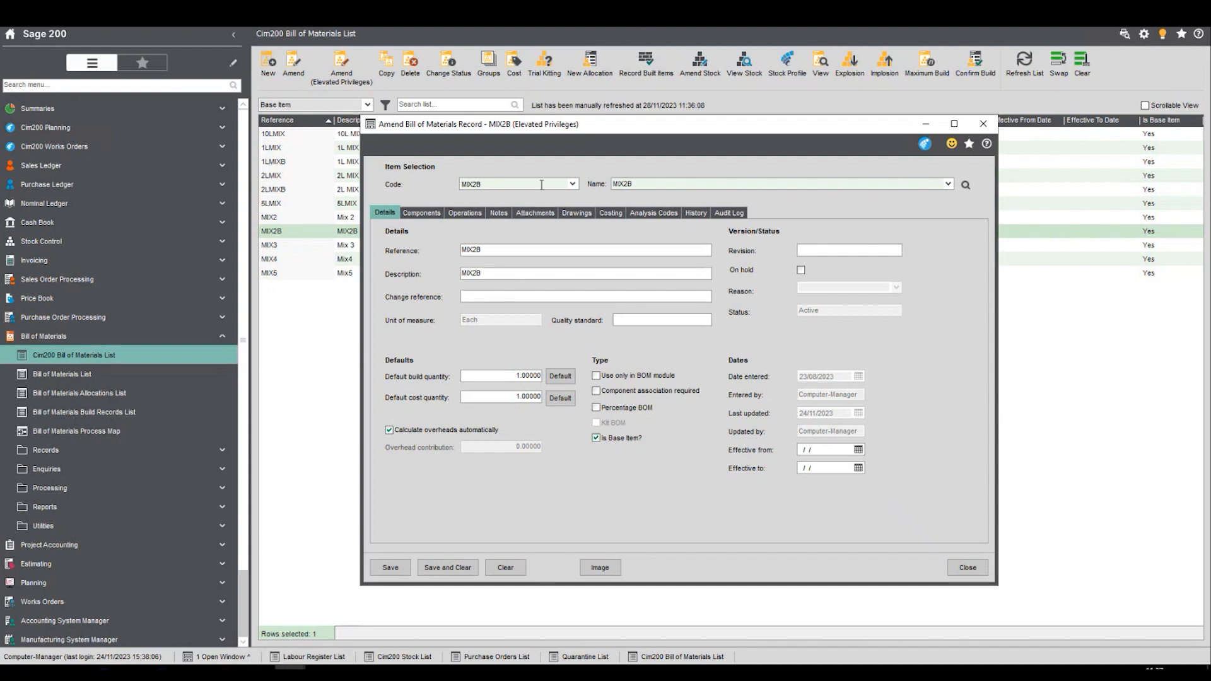
left_click(424, 213)
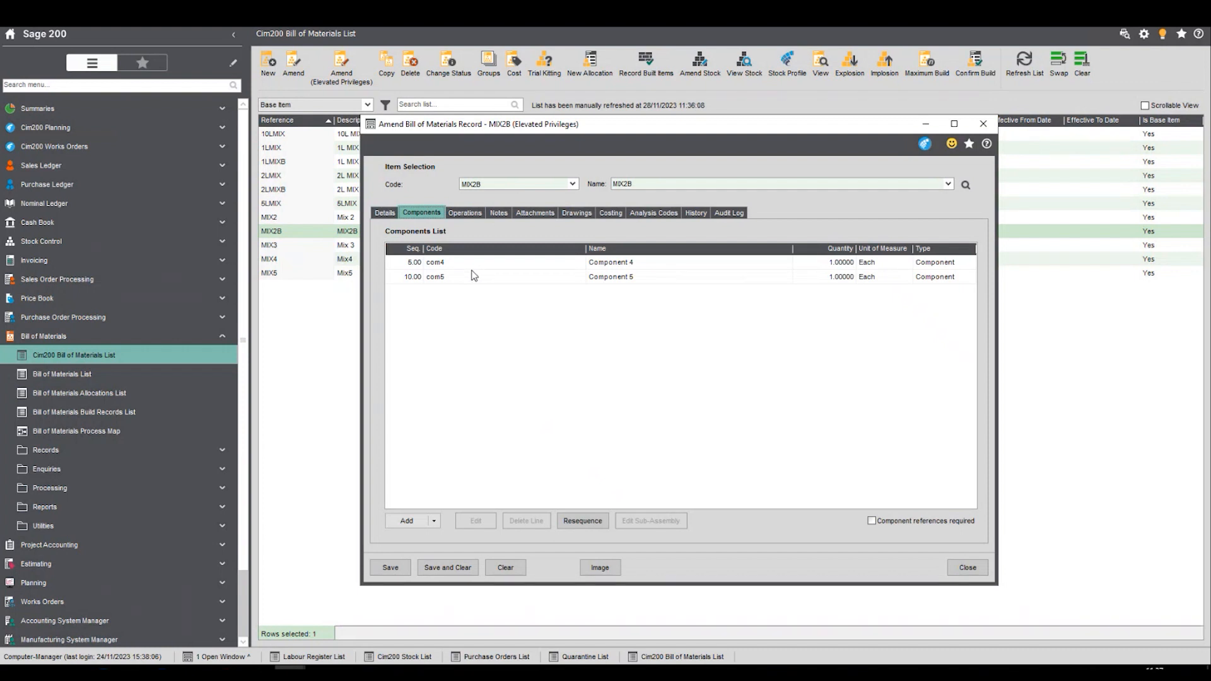
left_click(501, 284)
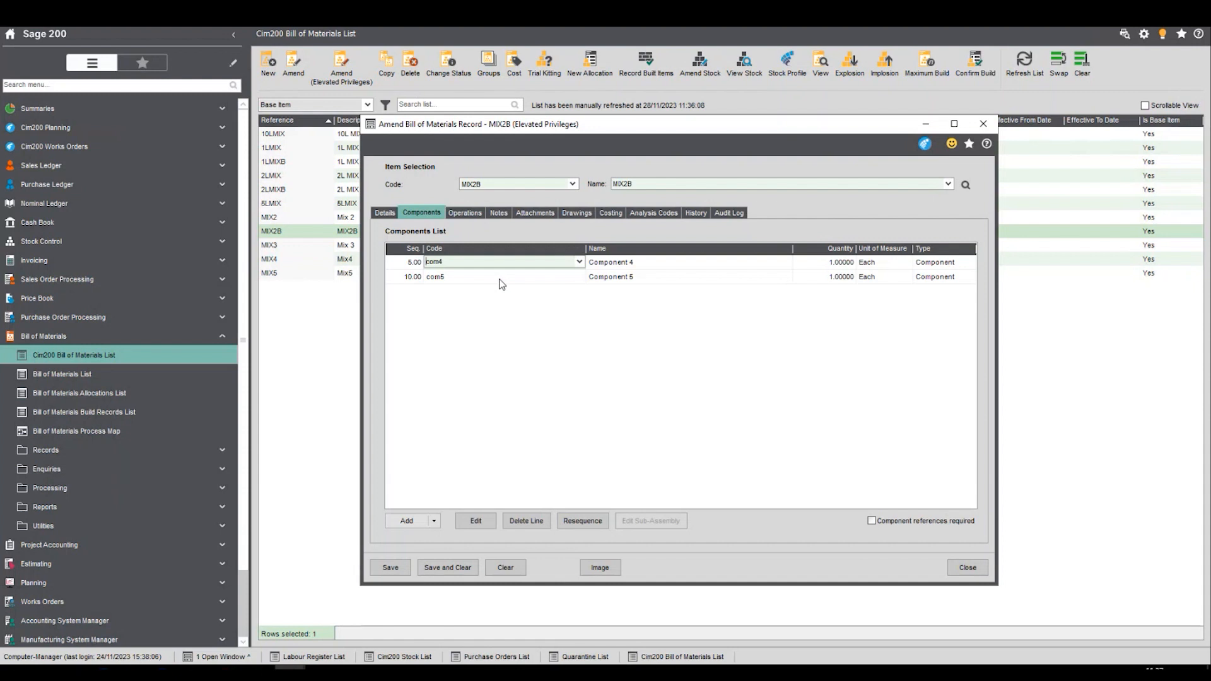
left_click(967, 567)
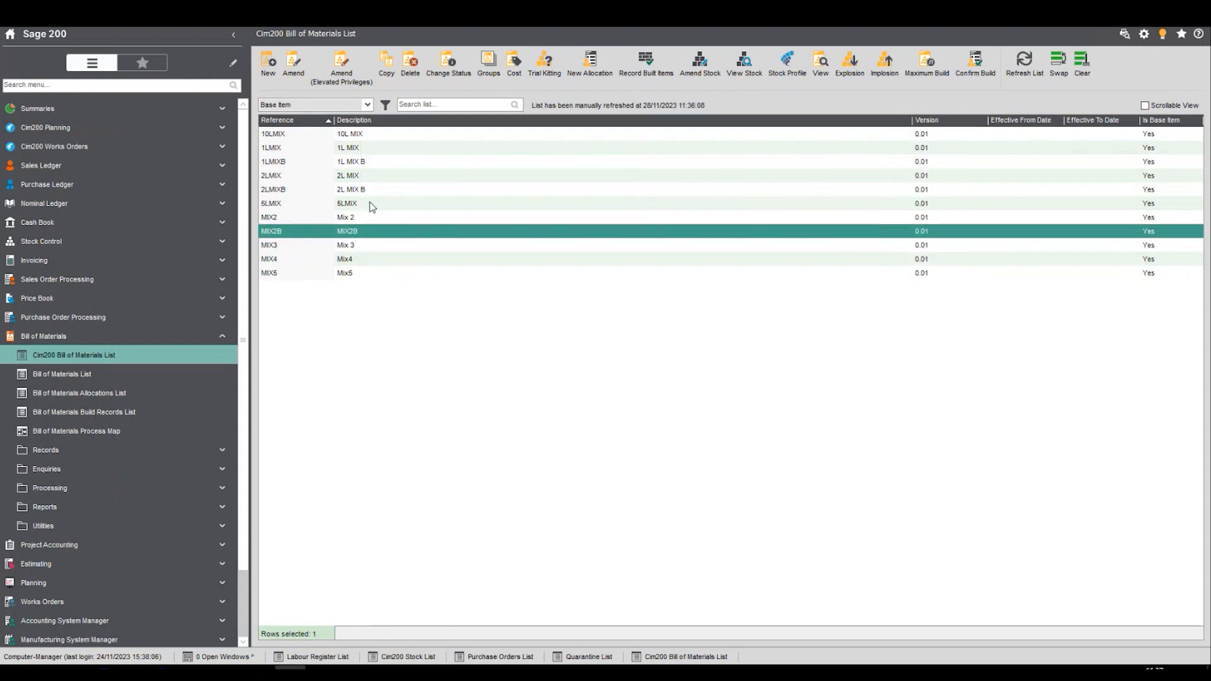
- Review the components and quantities of the 1LMIXB bill of materials, and close the record
left_click(363, 190)
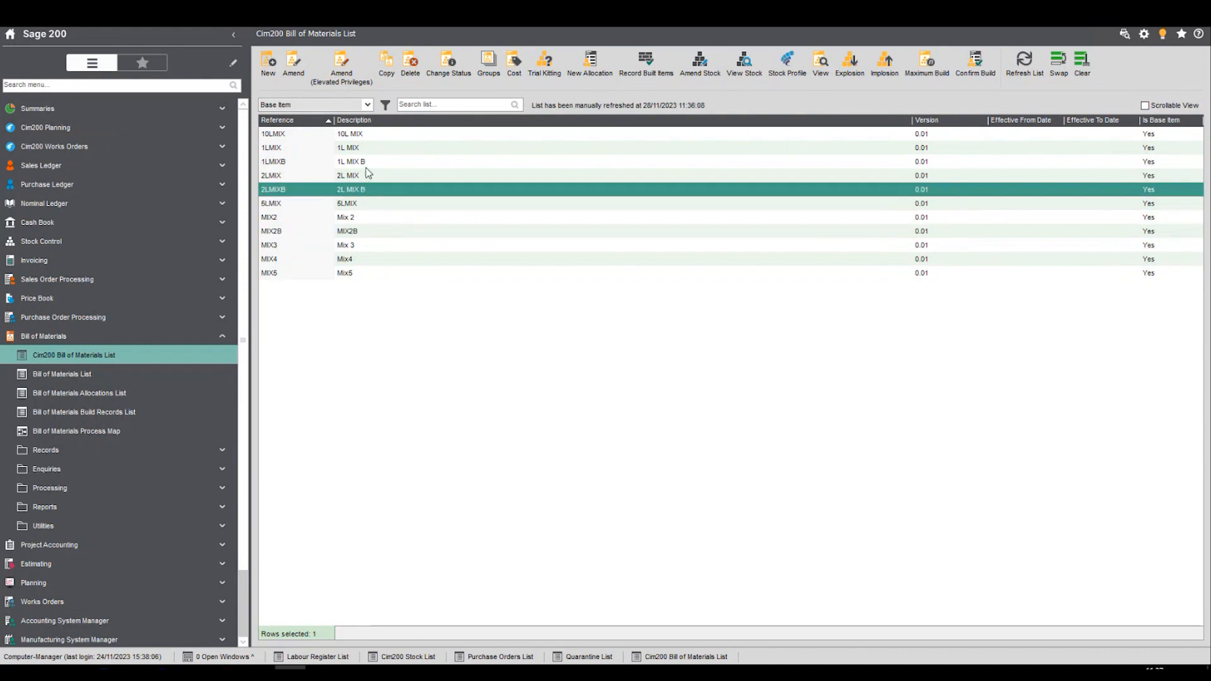
left_click(366, 162)
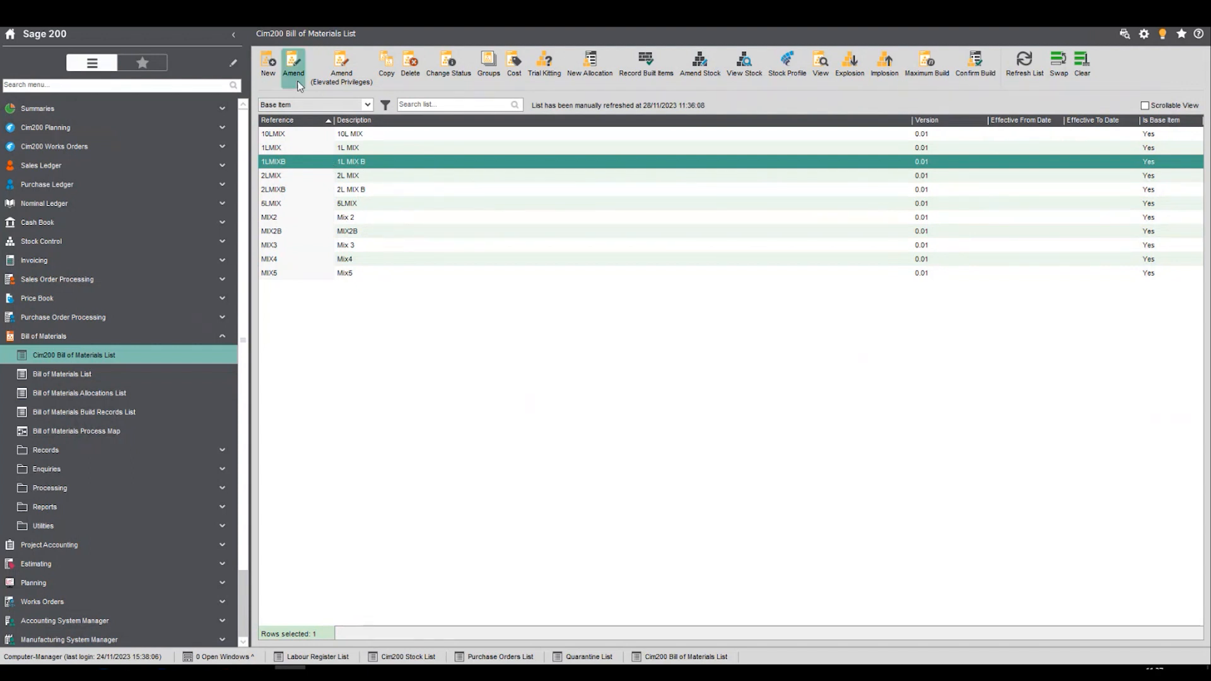
left_click(341, 68)
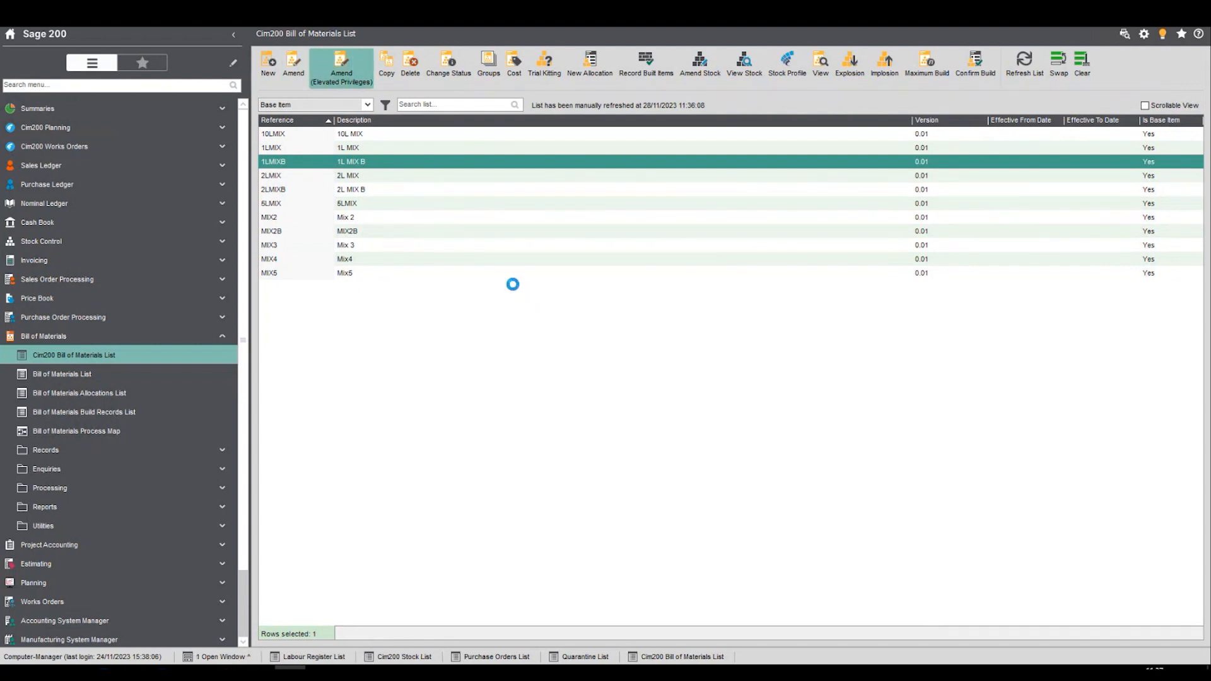
left_click(421, 213)
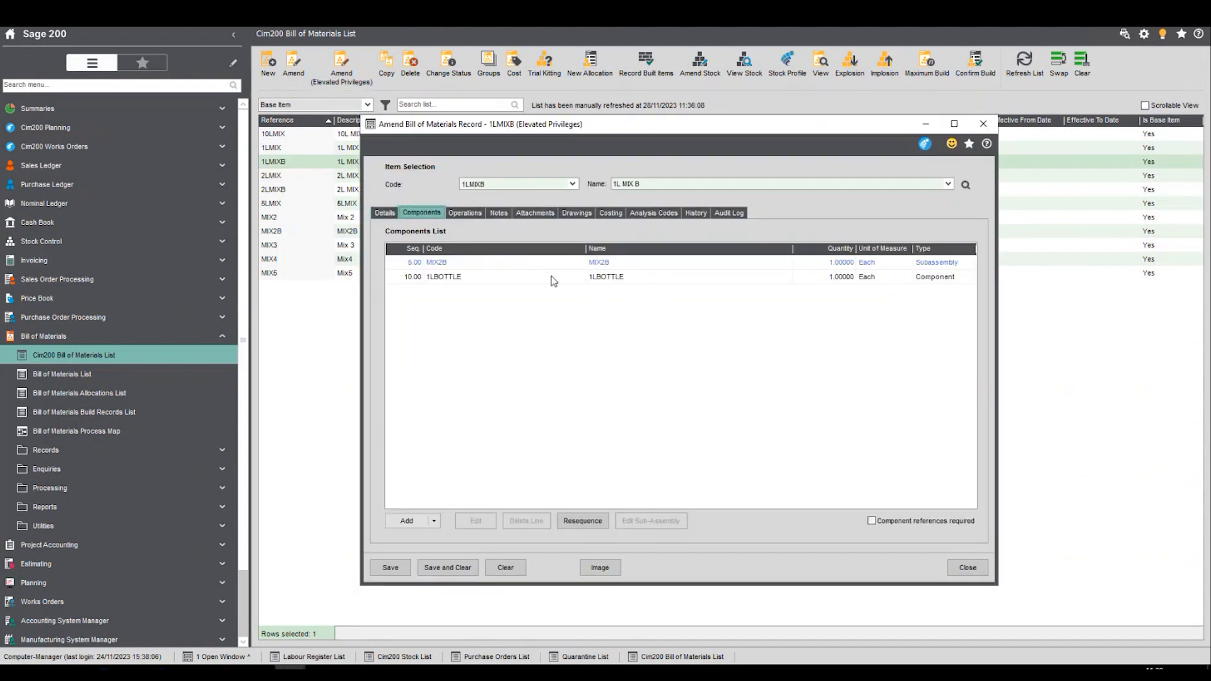
left_click(840, 268)
left_click(965, 567)
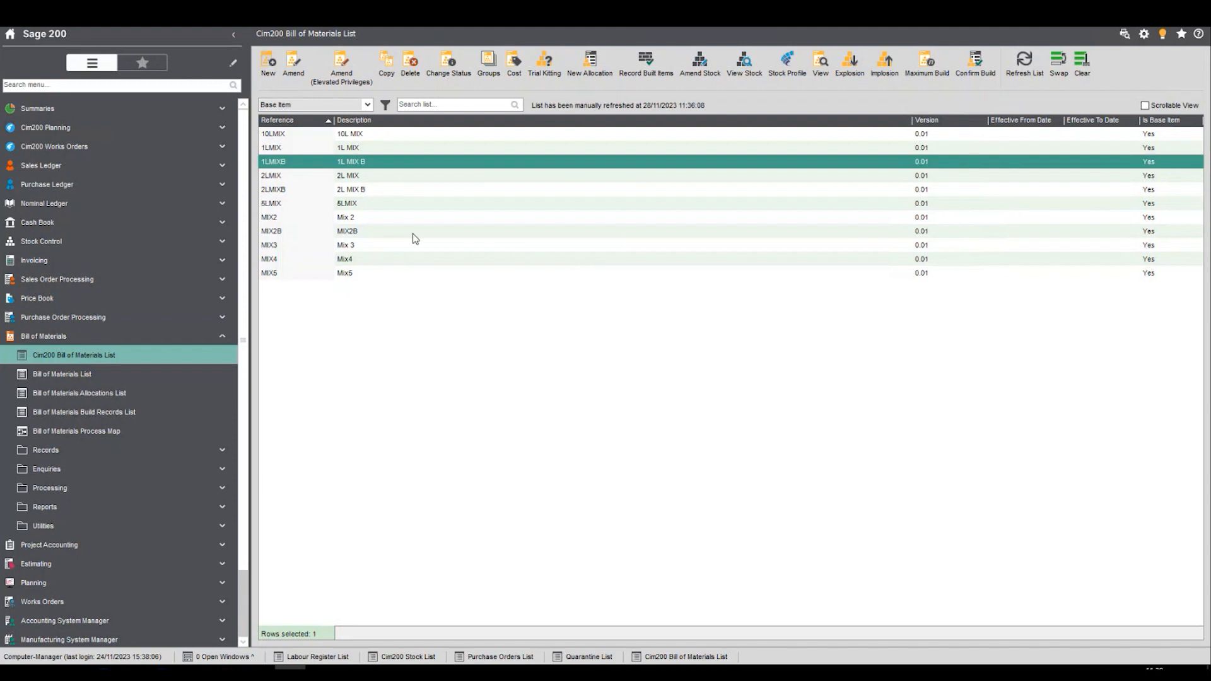
- In the 2LMIXB bill of materials, replace the bottle component's code with 2LBOTTLE and save the record
left_click(380, 191)
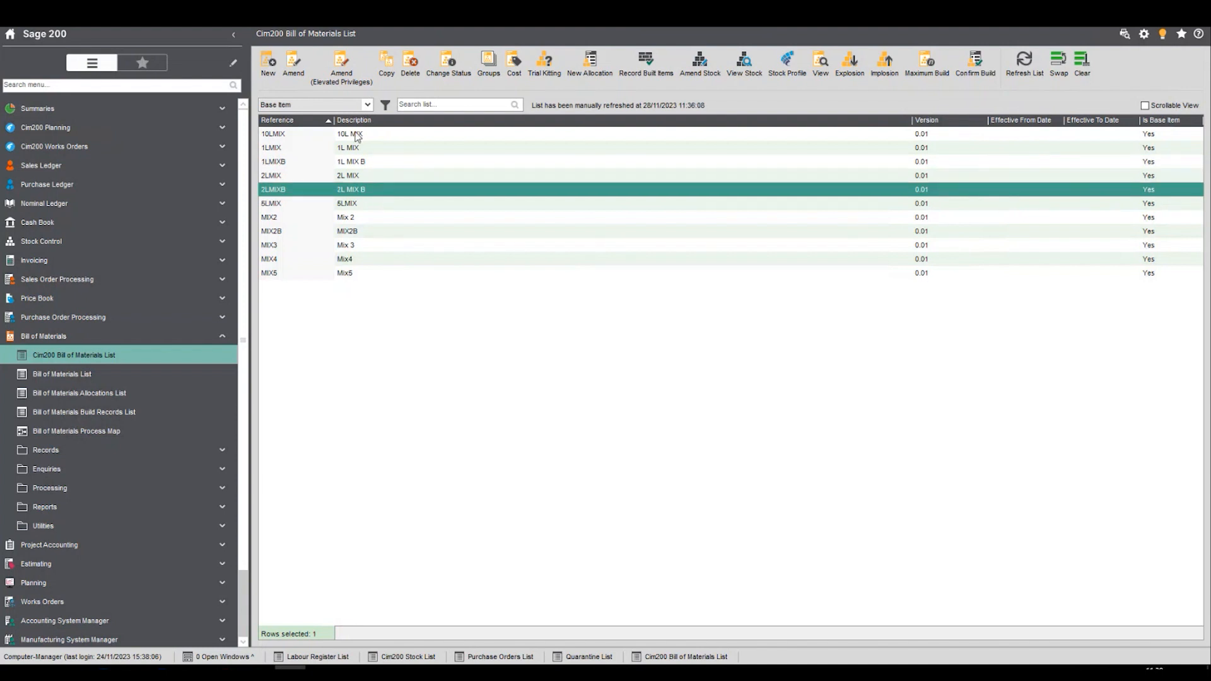
left_click(328, 84)
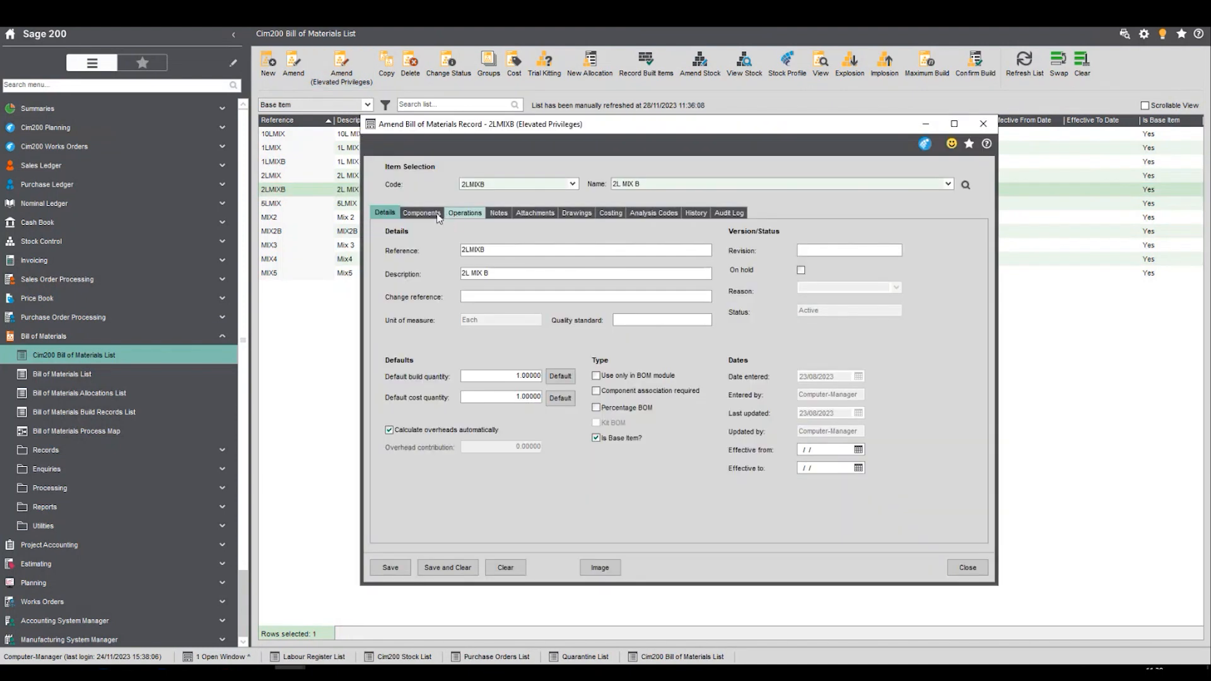
left_click(439, 214)
left_click(845, 264)
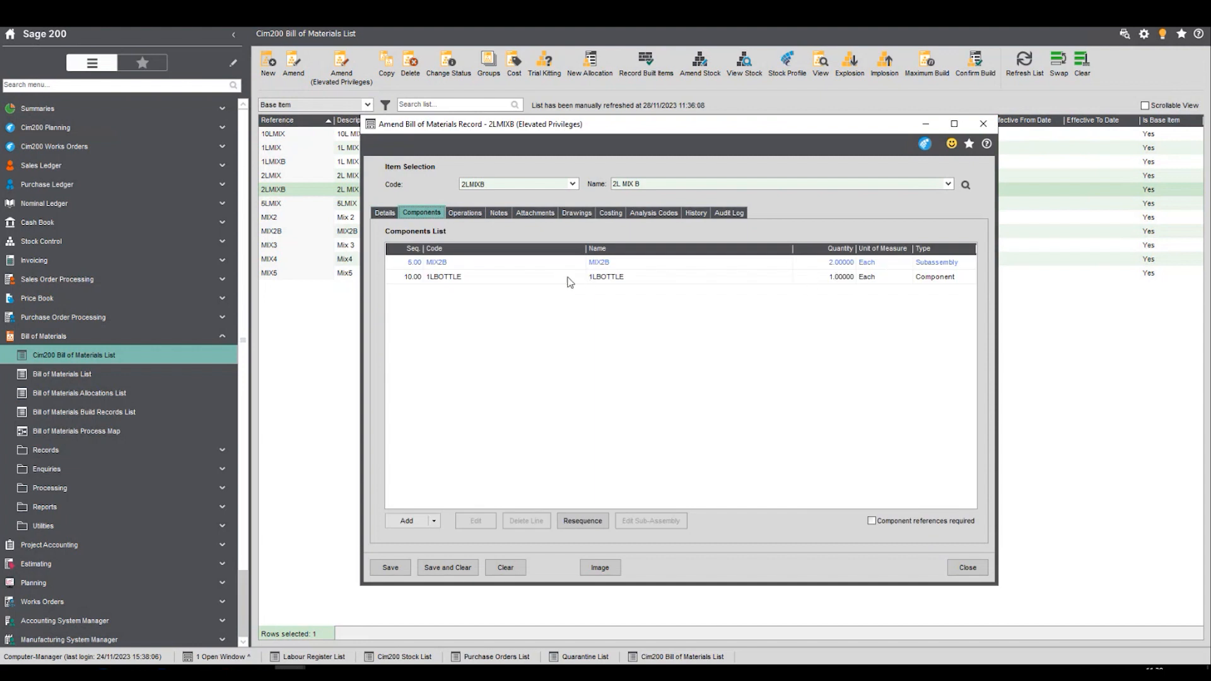
left_click(433, 277)
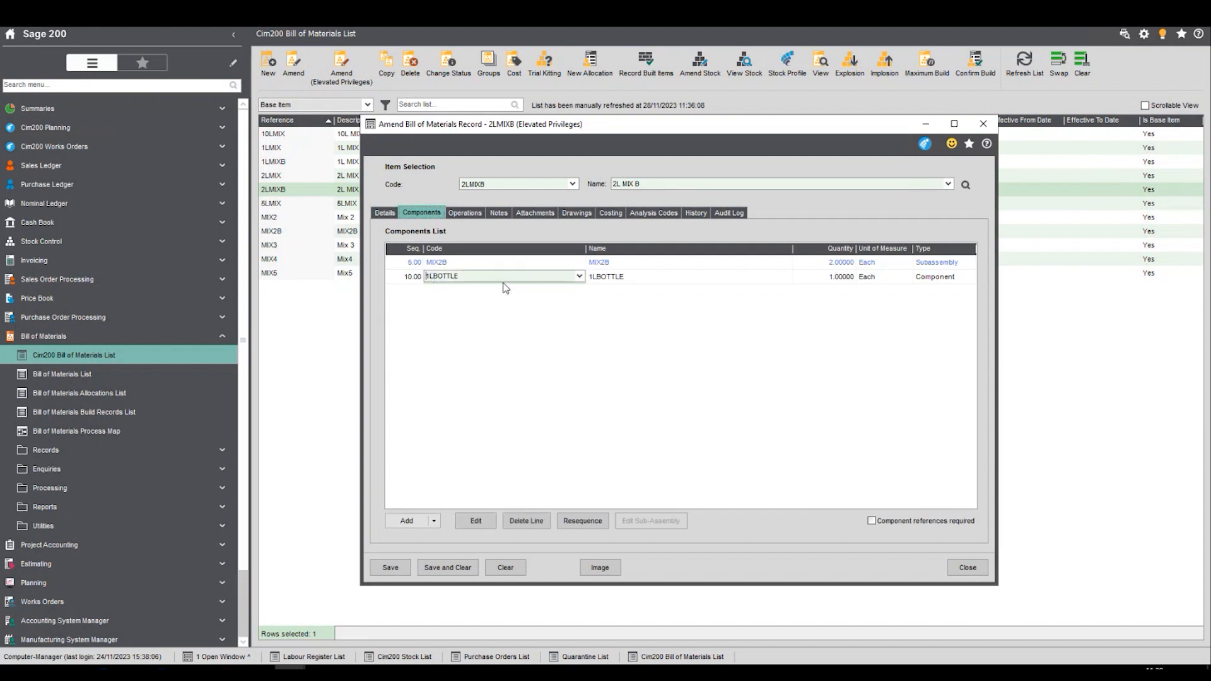
type("2")
key("Delete")
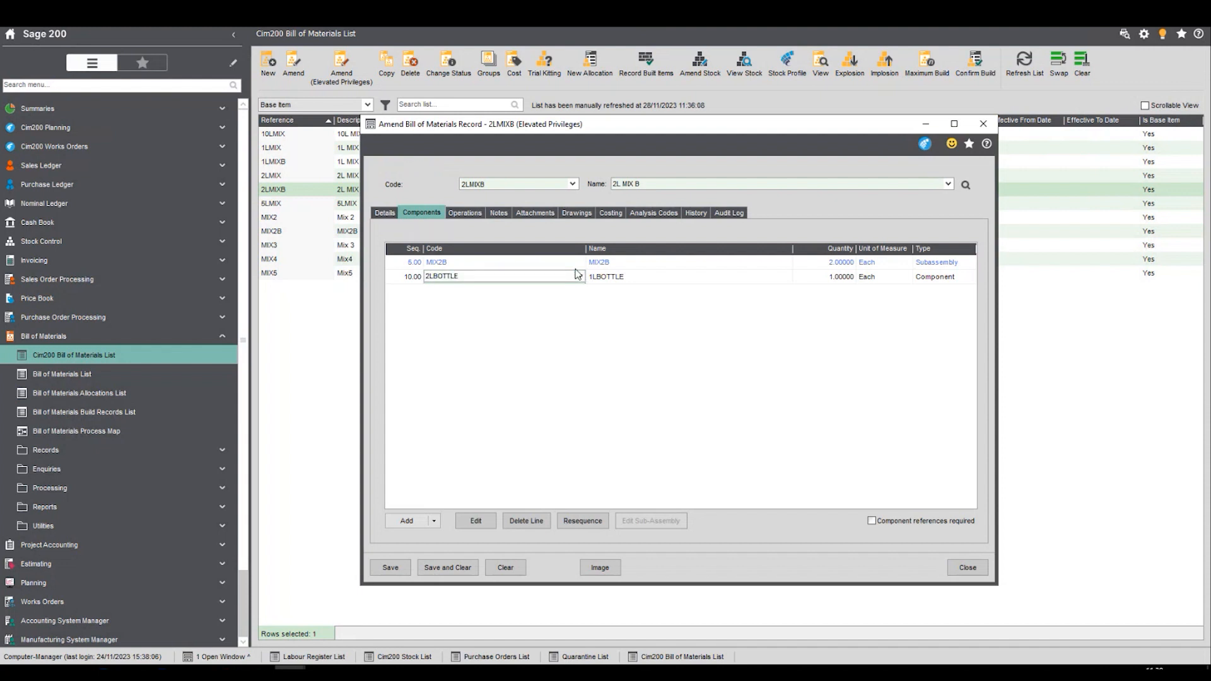
left_click(602, 282)
left_click(378, 567)
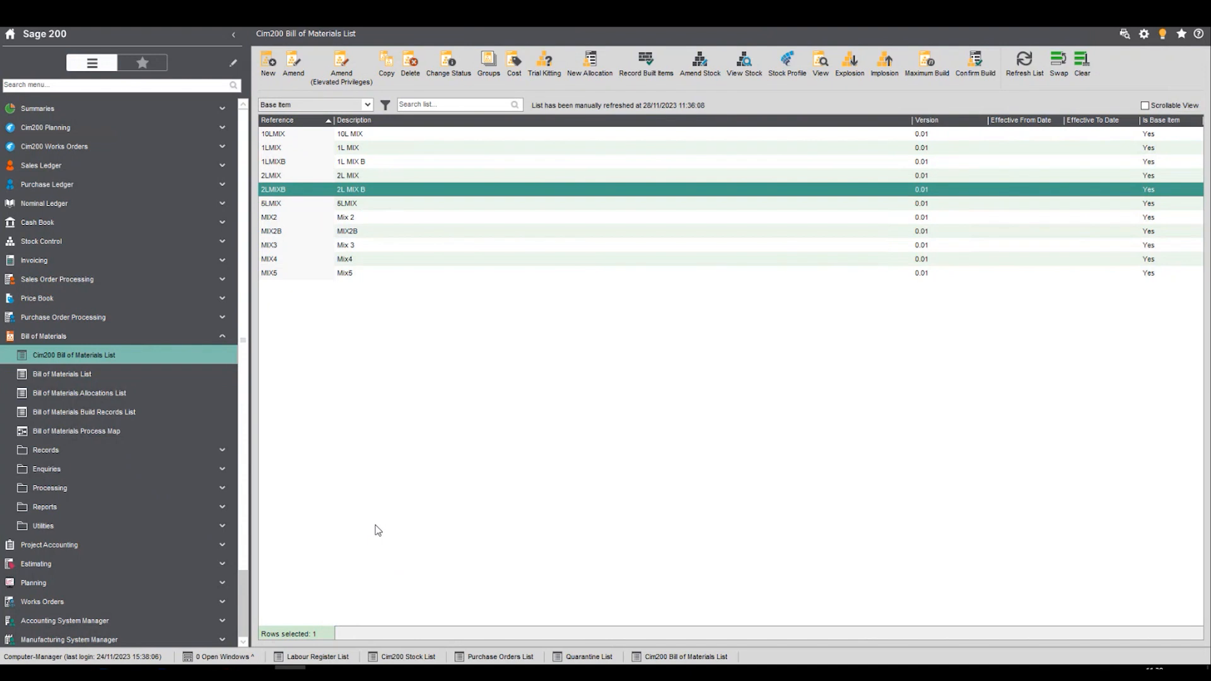
left_click(275, 233)
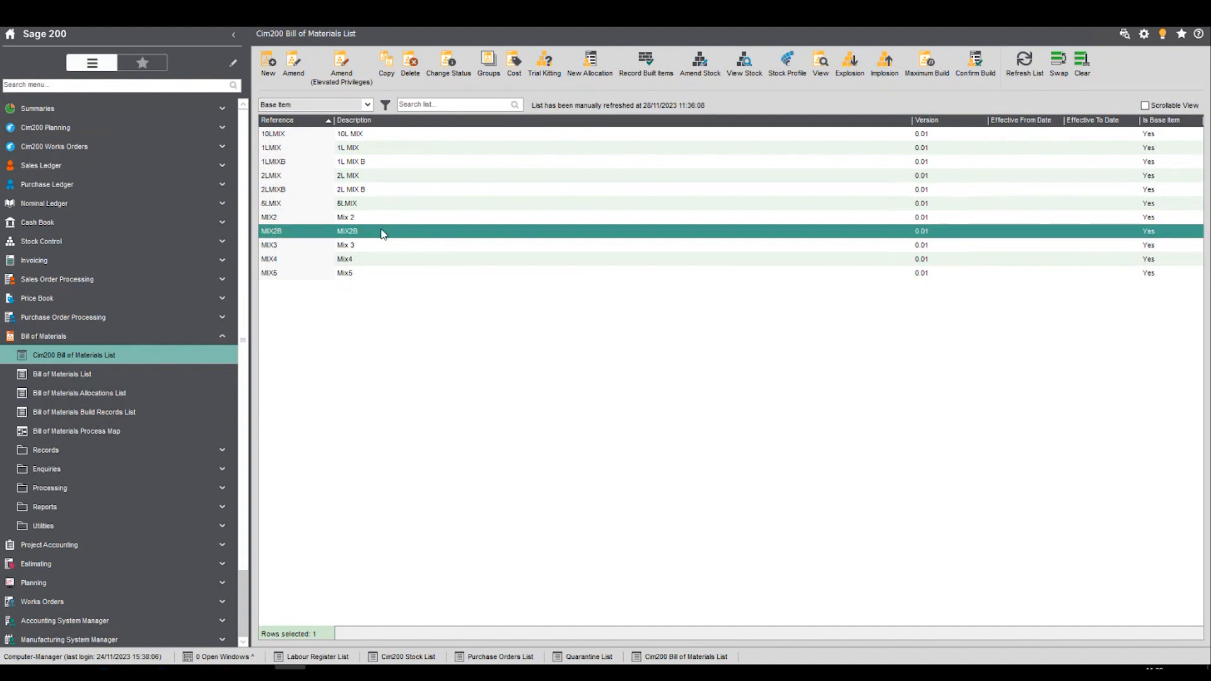
left_click(304, 191)
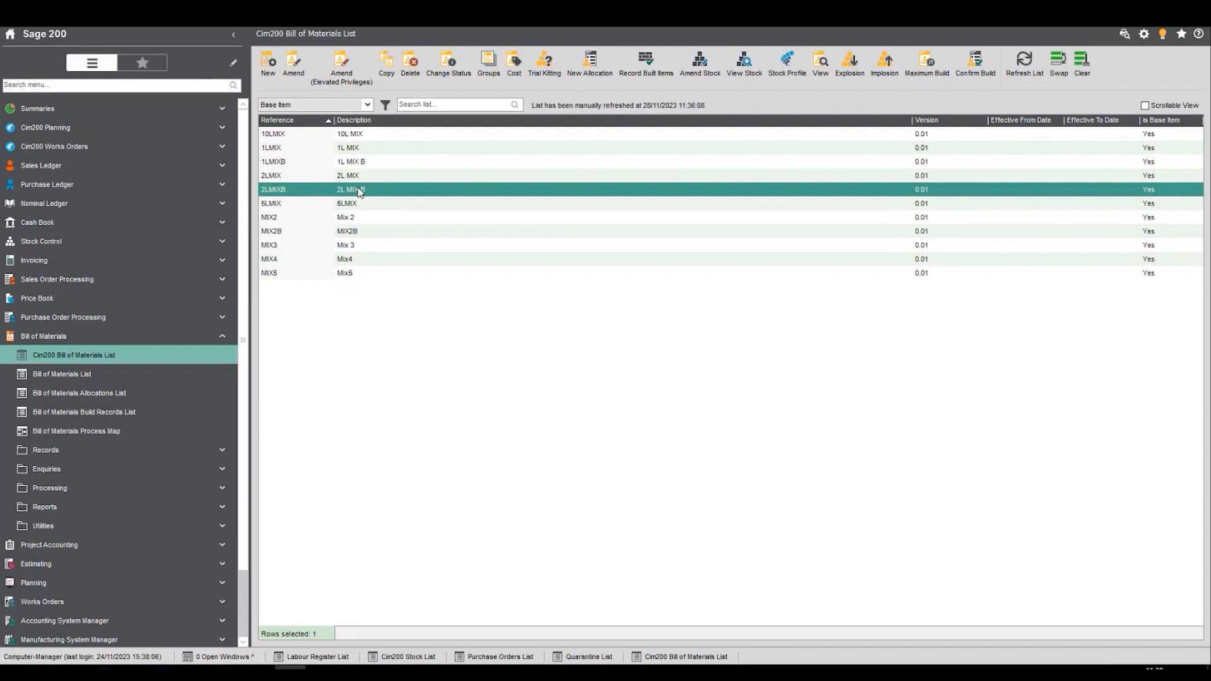
left_click(277, 162)
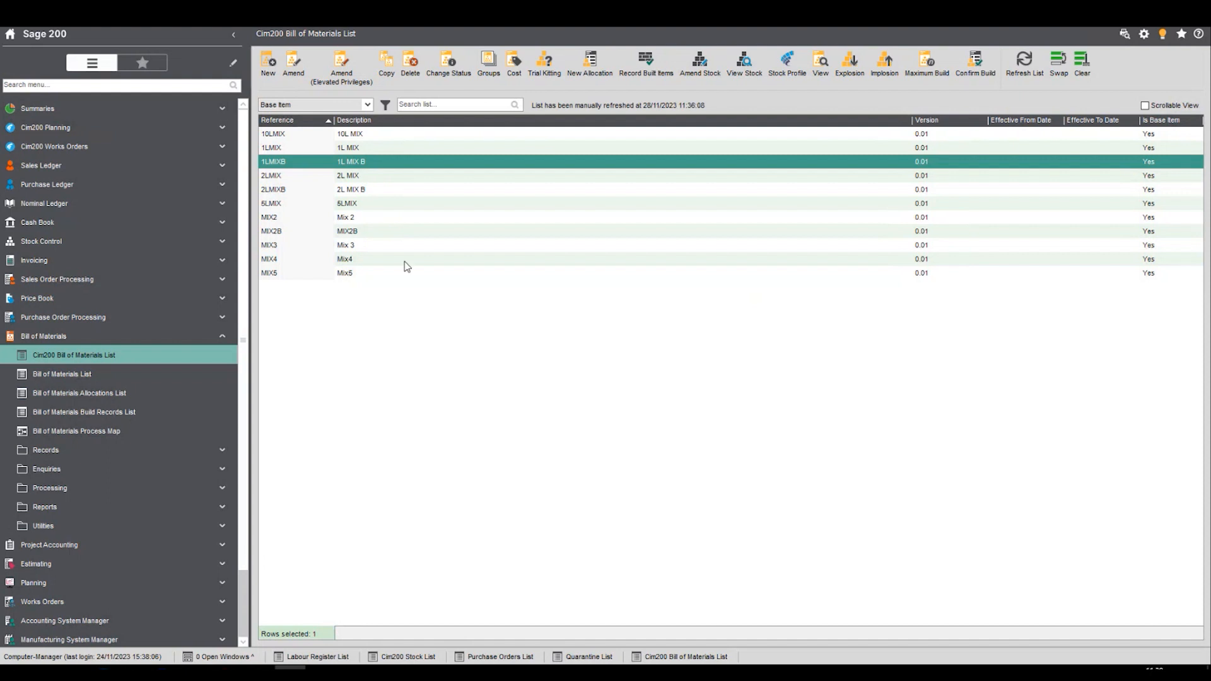
- Return to the Cim200 Stock List, view the stock item details of 2LMIXB, and close them
left_click(409, 658)
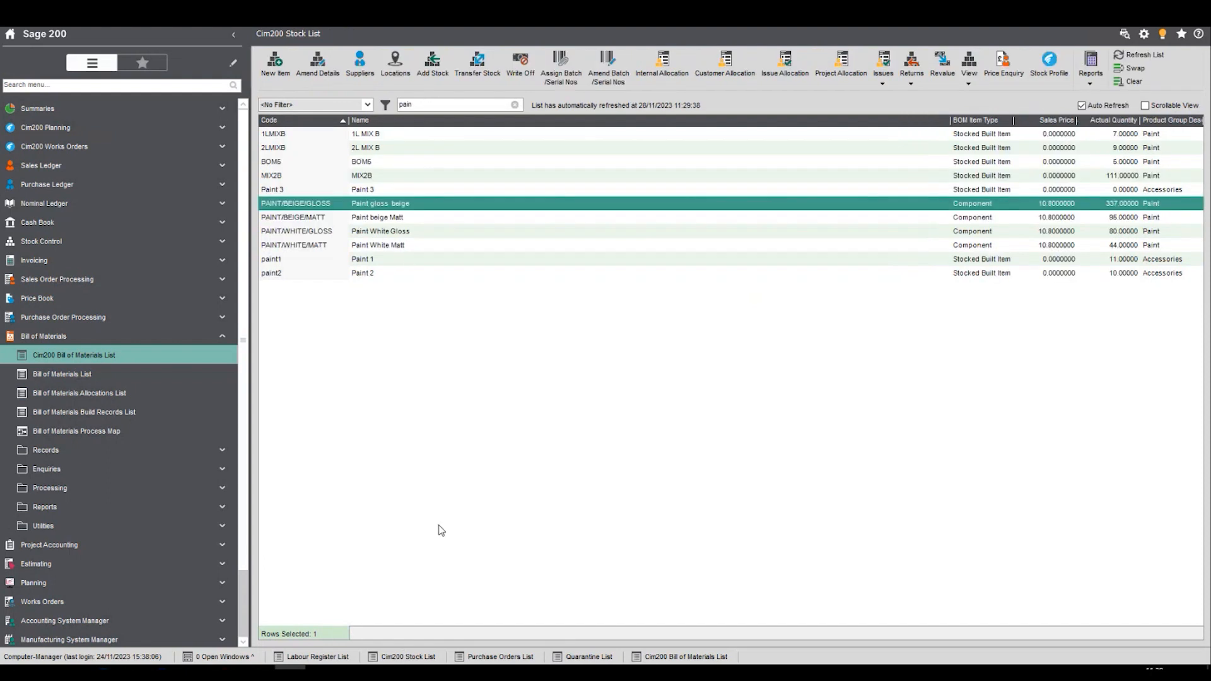
left_click(380, 152)
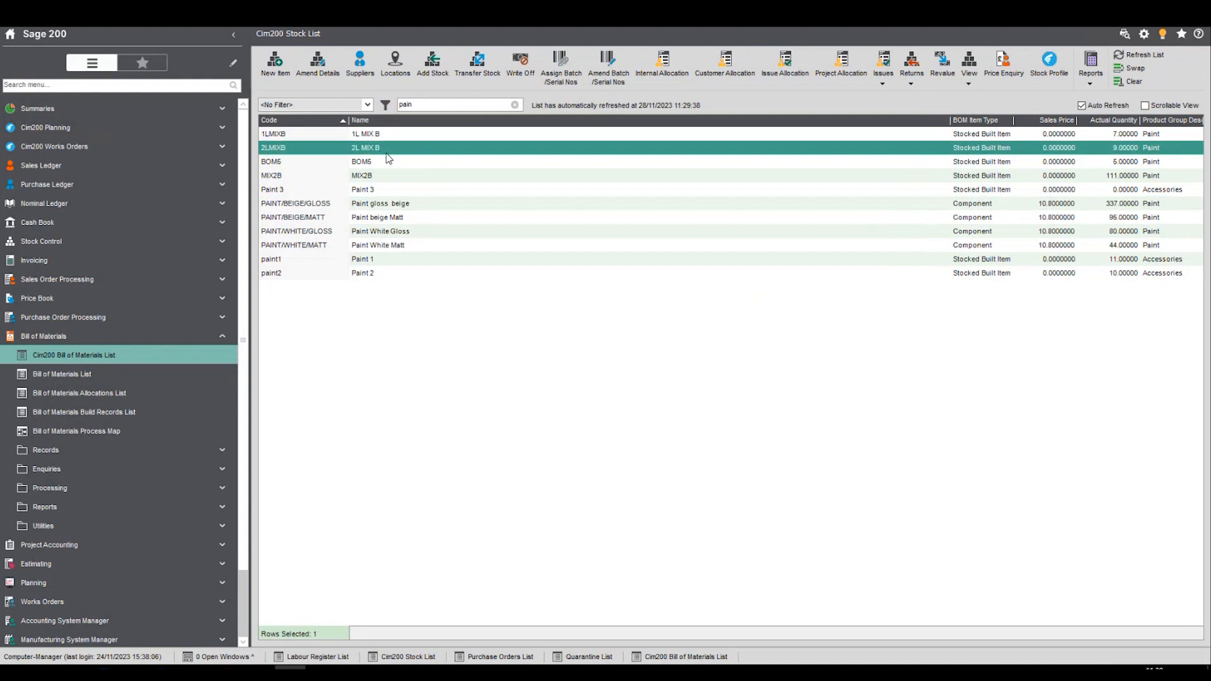
left_click(319, 71)
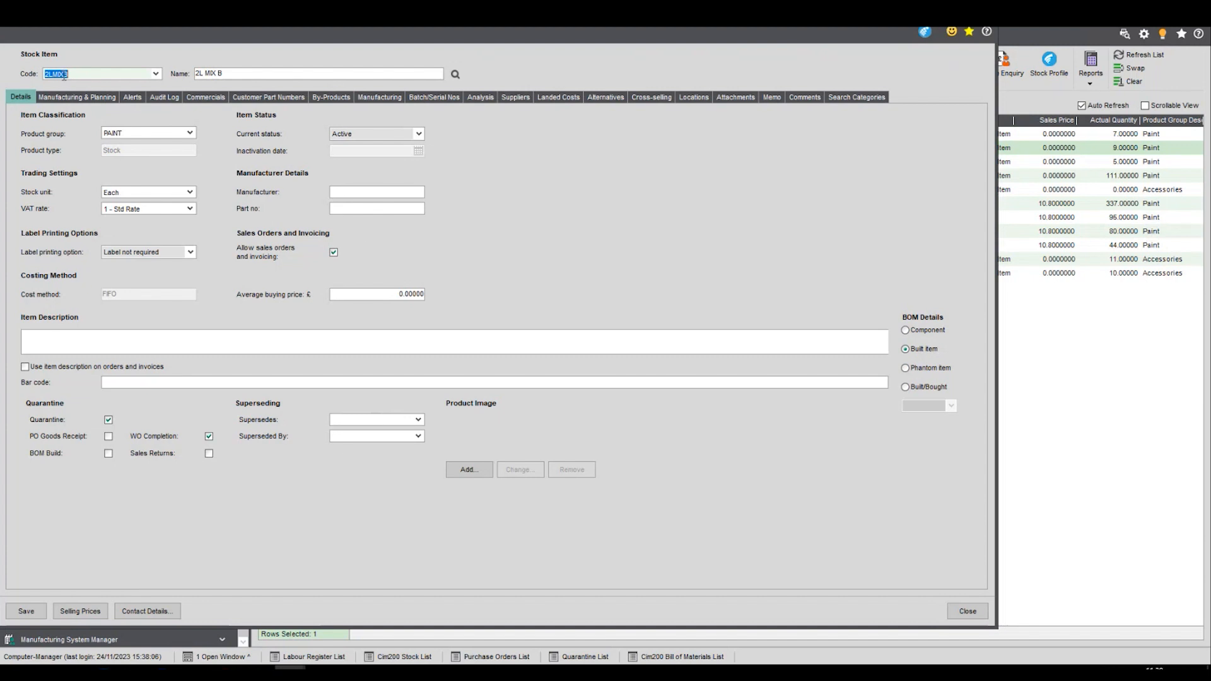
left_click(953, 615)
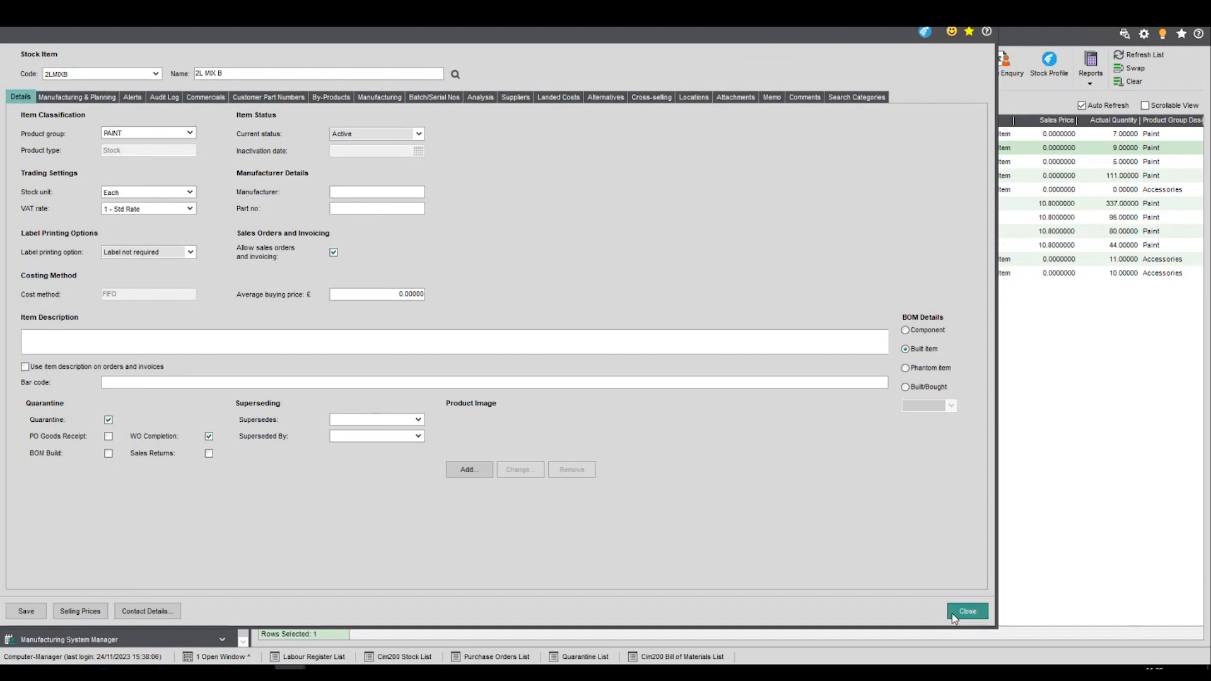
- Examine the Mix_ByProd by-product's quantity and Per options in the MIX2B stock item, cancel the edit, and save and close the item
left_click(326, 177)
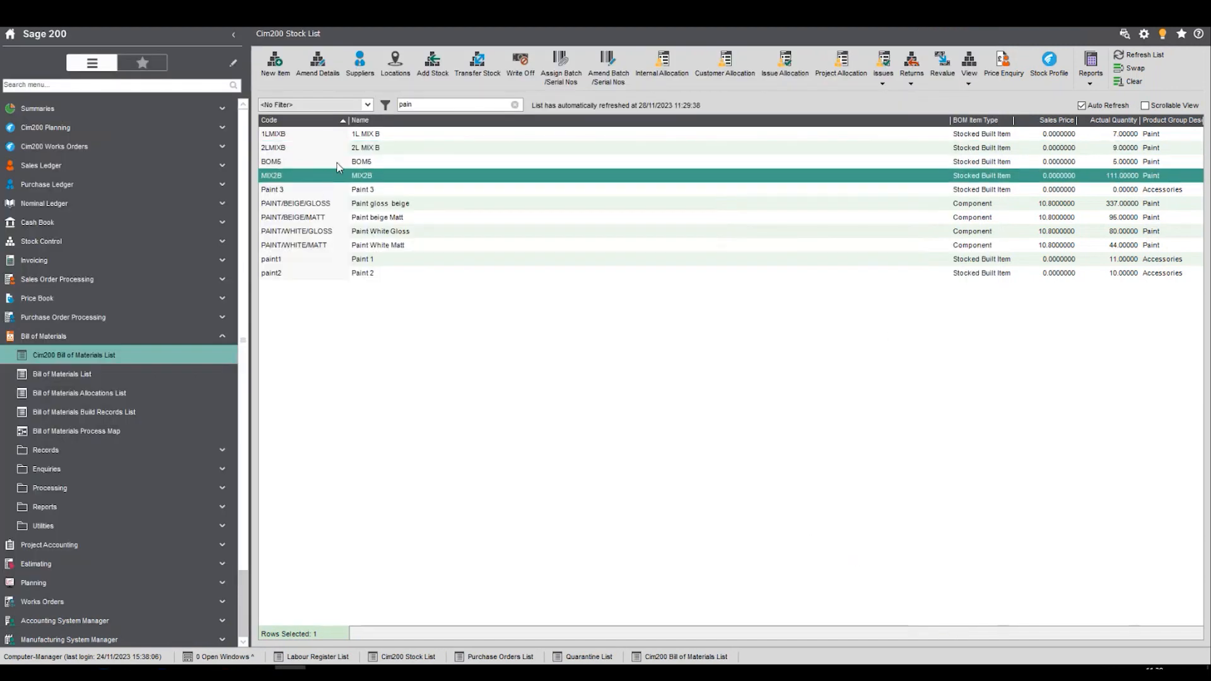
left_click(315, 70)
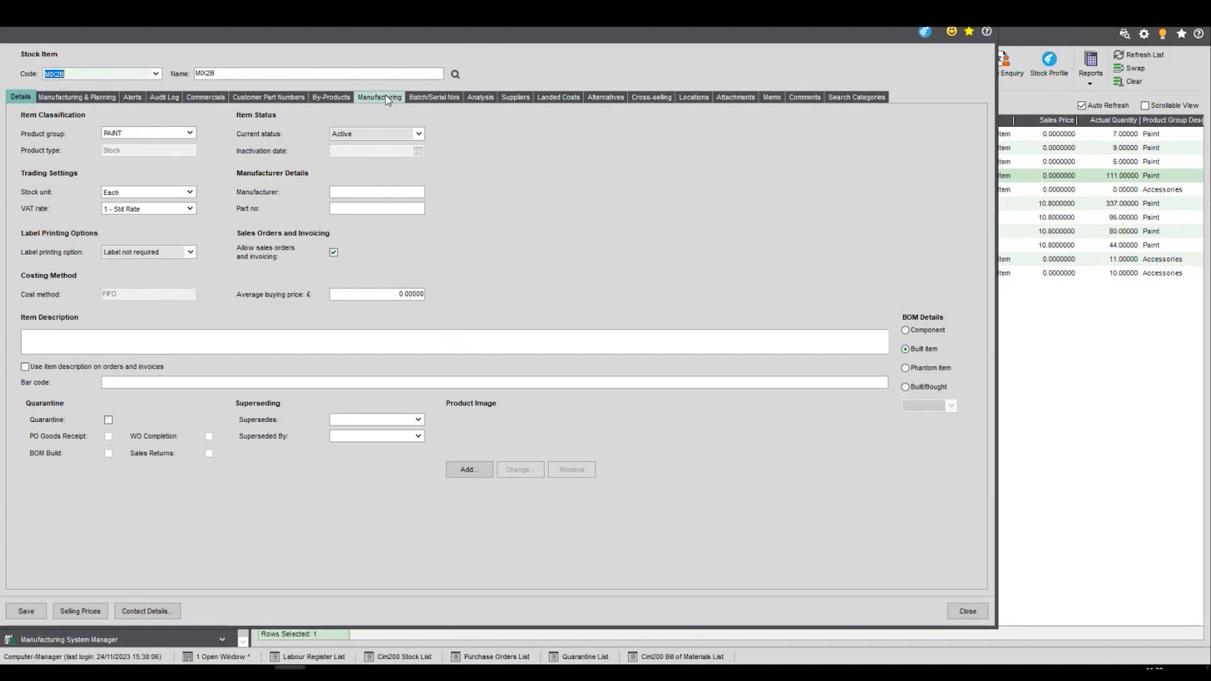
left_click(330, 97)
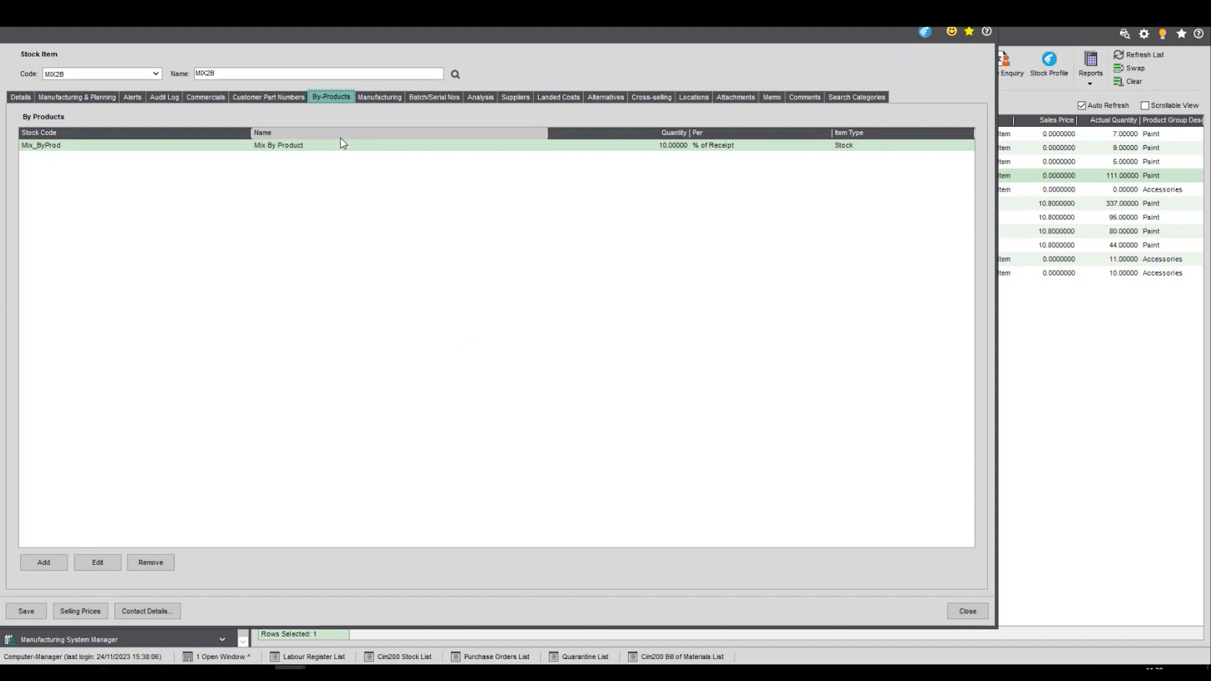
left_click(98, 563)
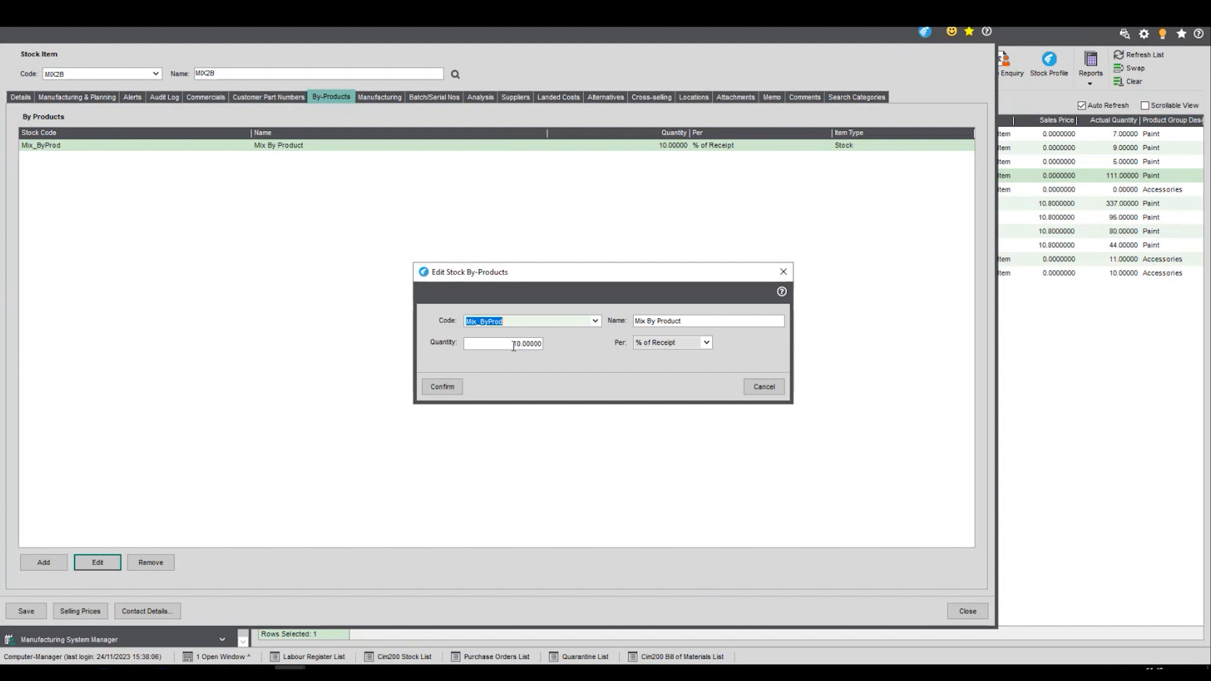
left_click(706, 347)
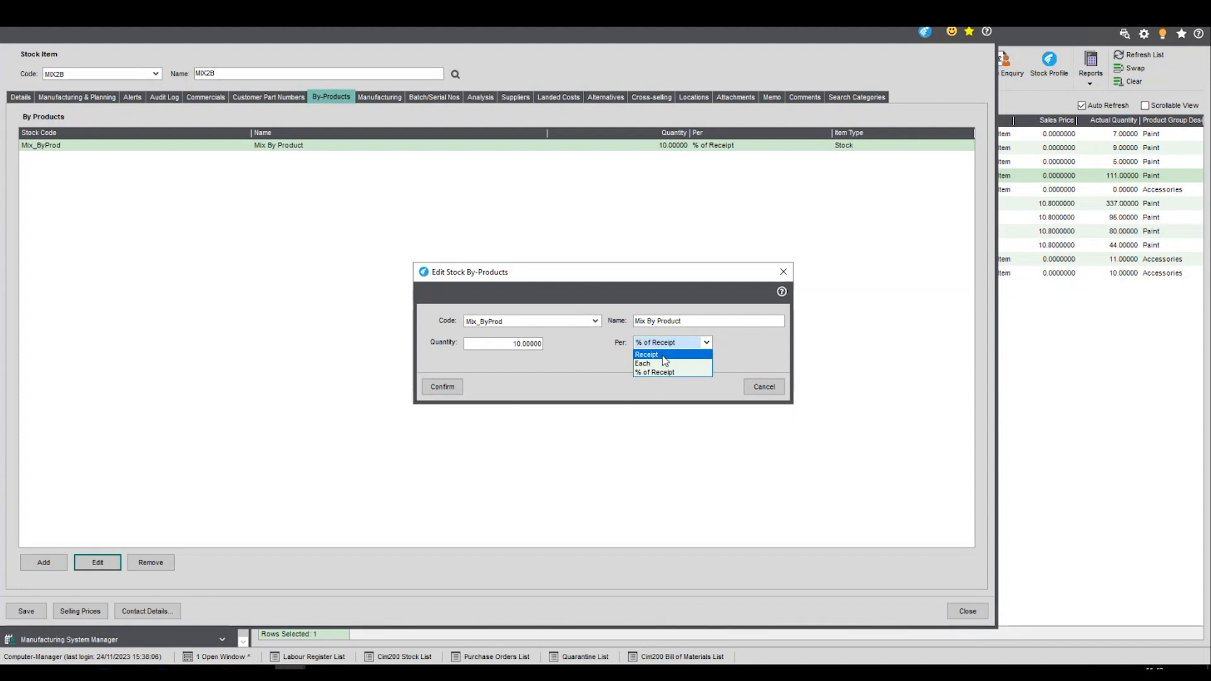
left_click(747, 340)
left_click(774, 390)
left_click(35, 611)
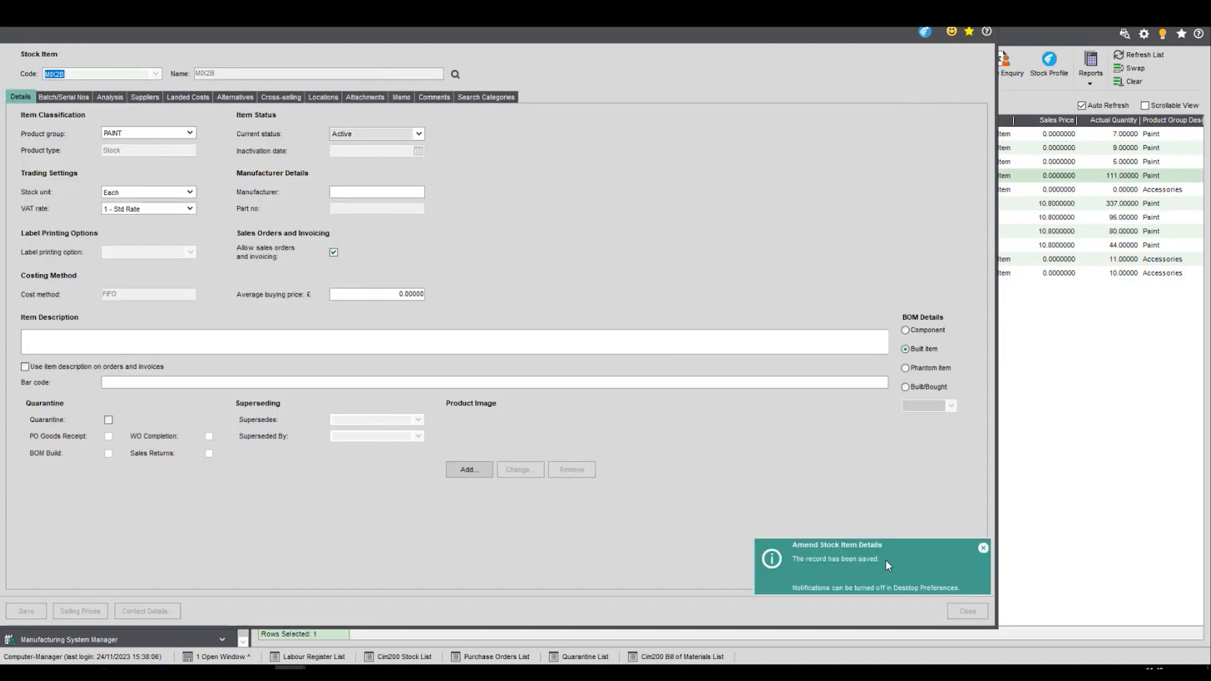
left_click(965, 611)
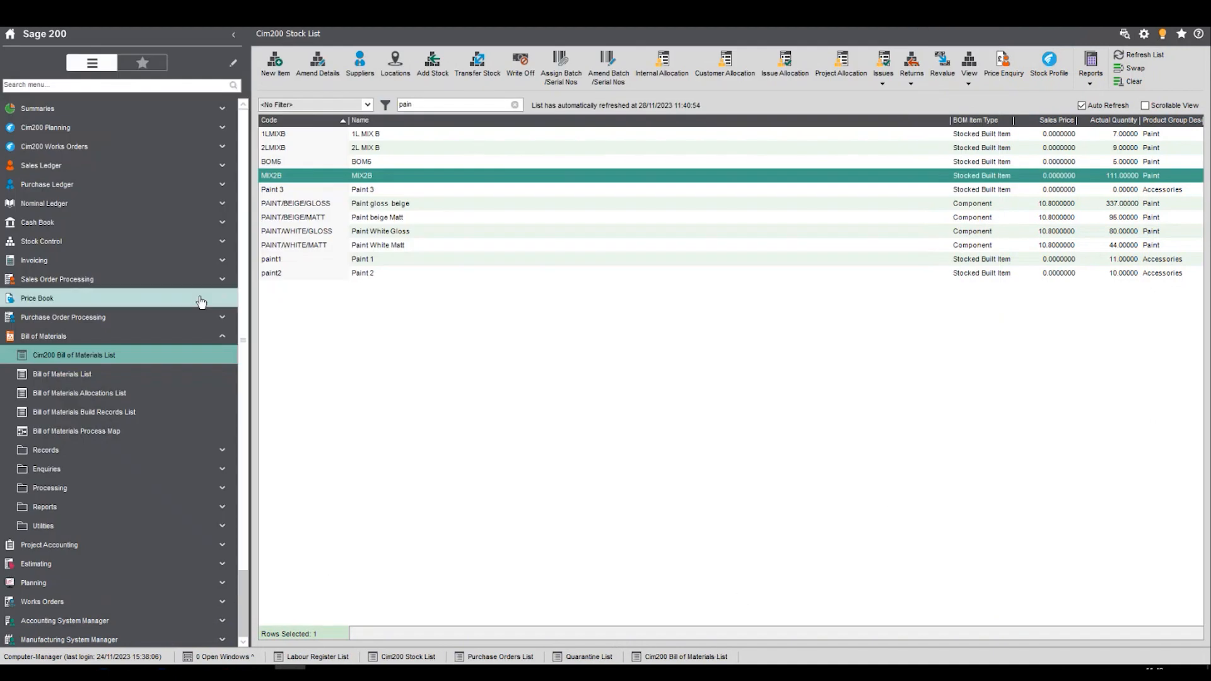
- In the Works Orders List, check the component availability for issuing stock to the selected MIX2B works order, and cancel the issue
left_click(96, 147)
left_click(94, 166)
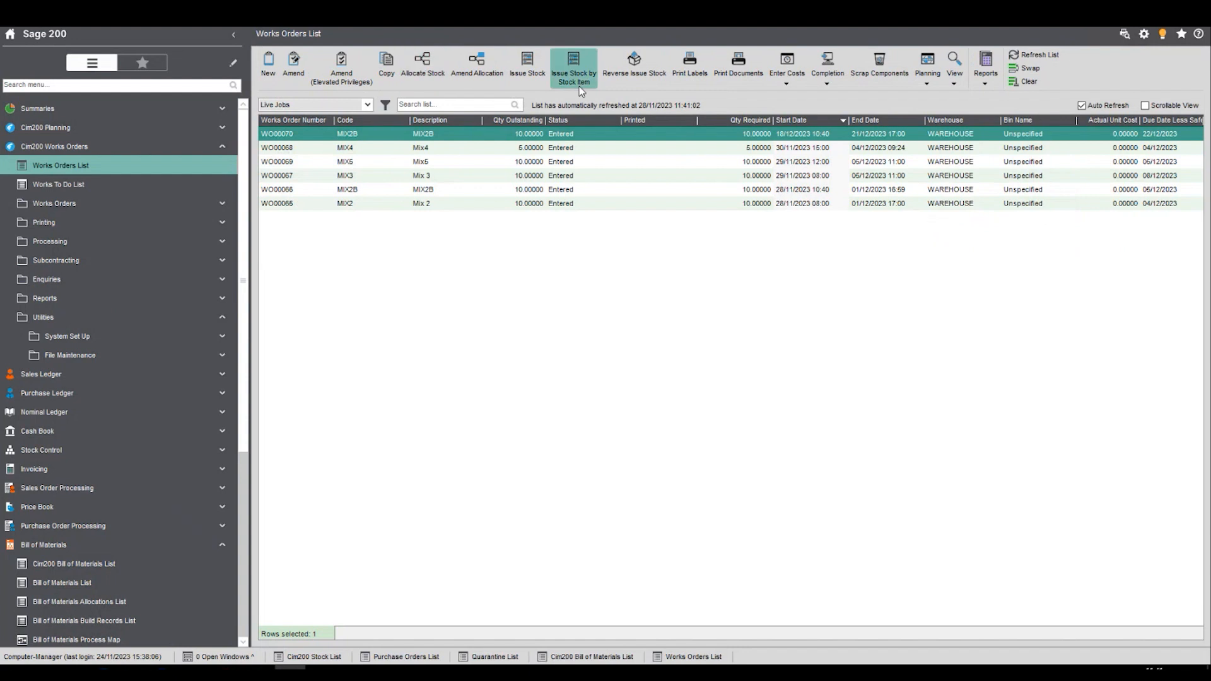
left_click(527, 69)
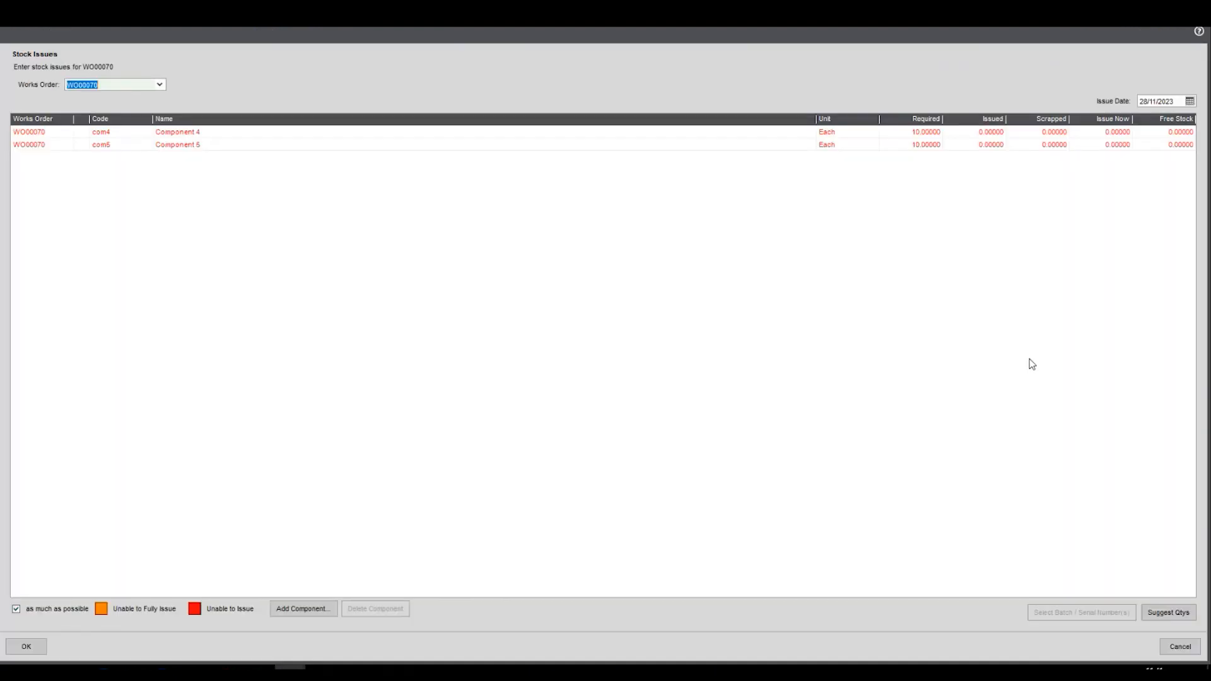
left_click(1181, 650)
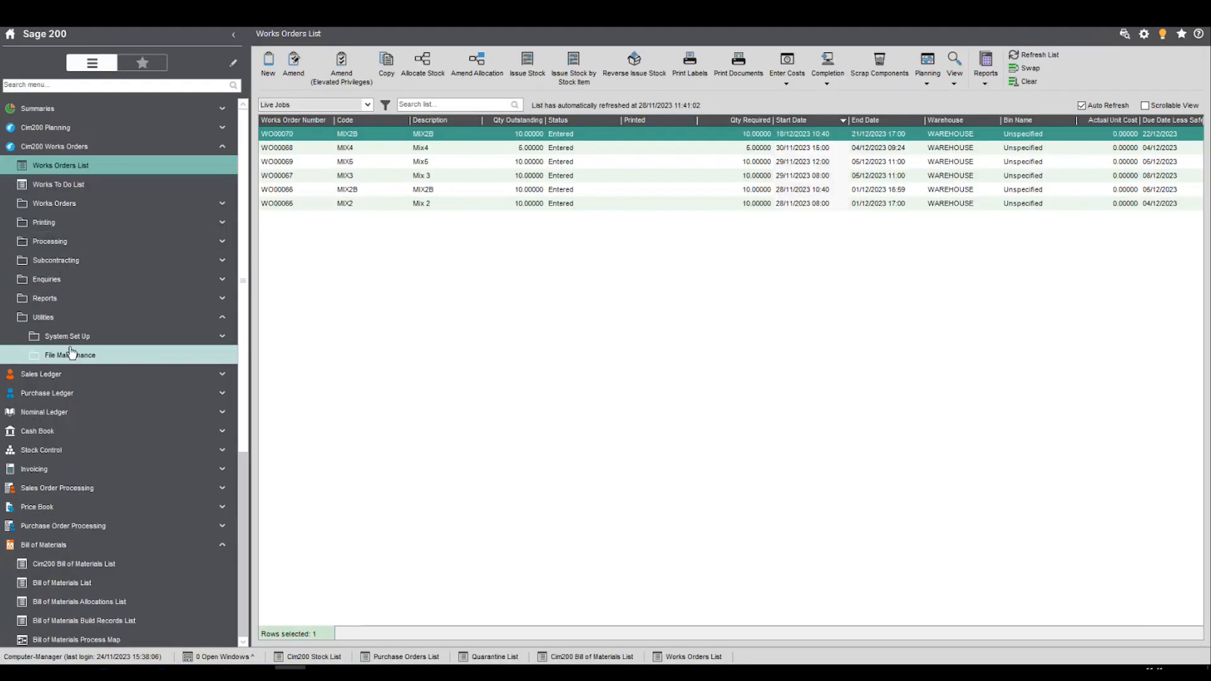
- Start a rapid entry stock addition with date 28/11/2023, warehouse WAREHOUSE and reference SG as default values
left_click(80, 452)
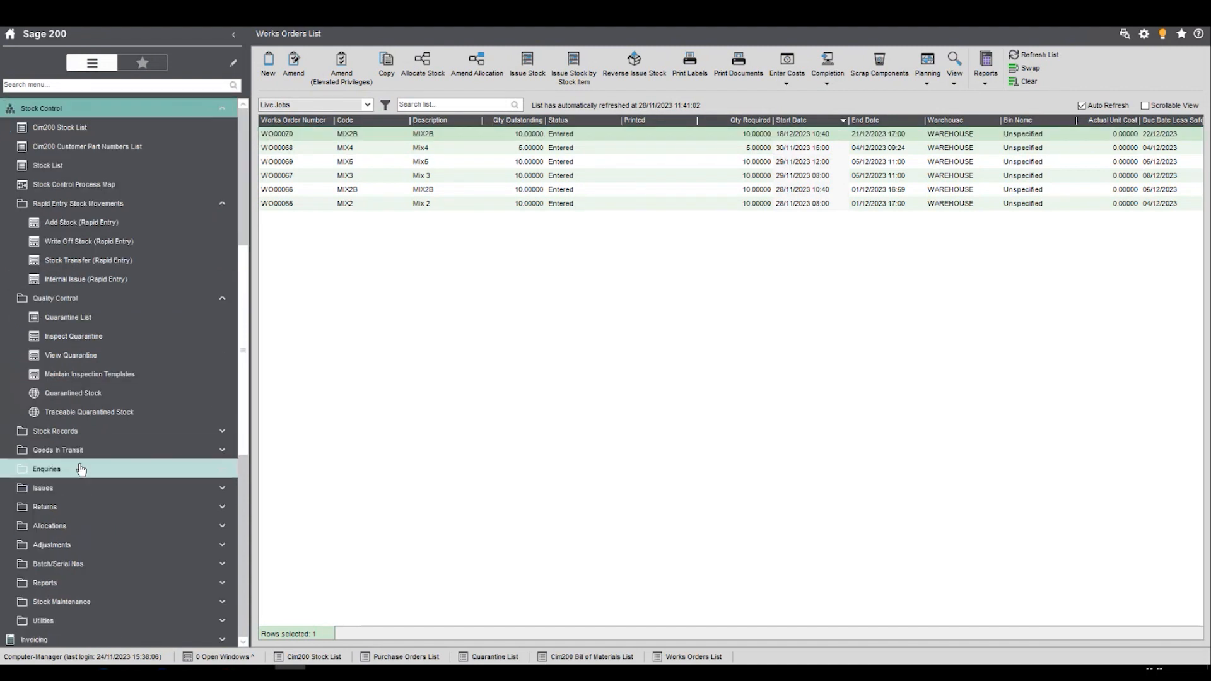
left_click(104, 230)
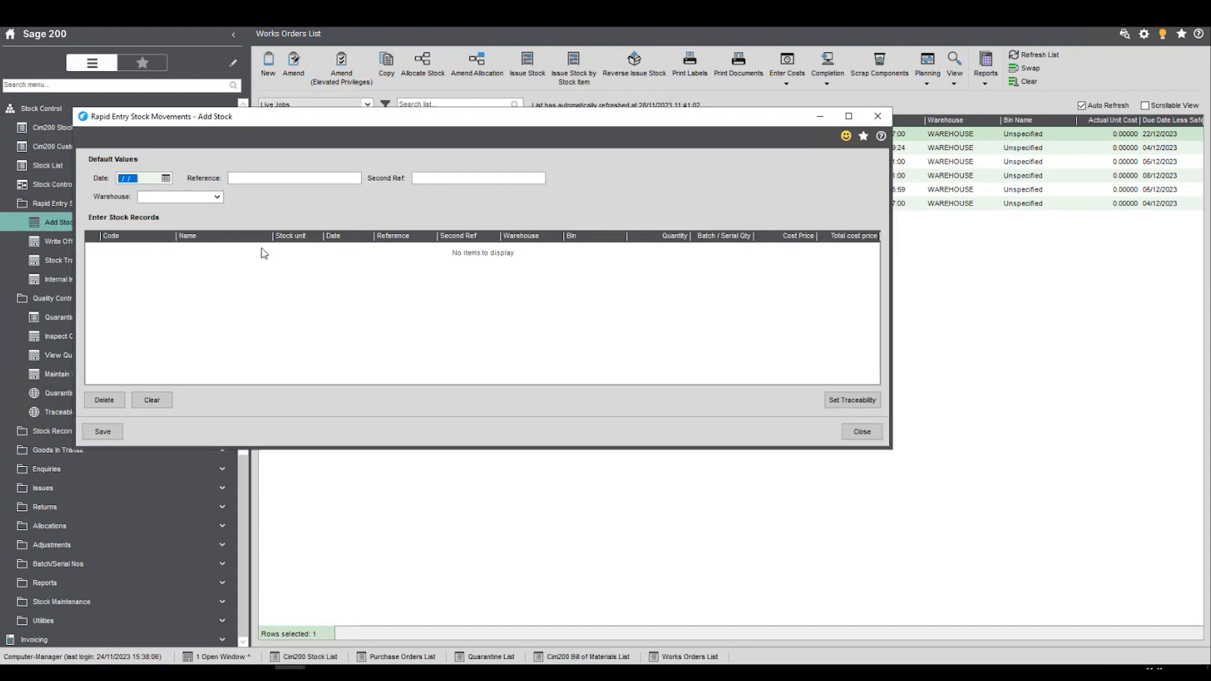
left_click(166, 179)
left_click(151, 266)
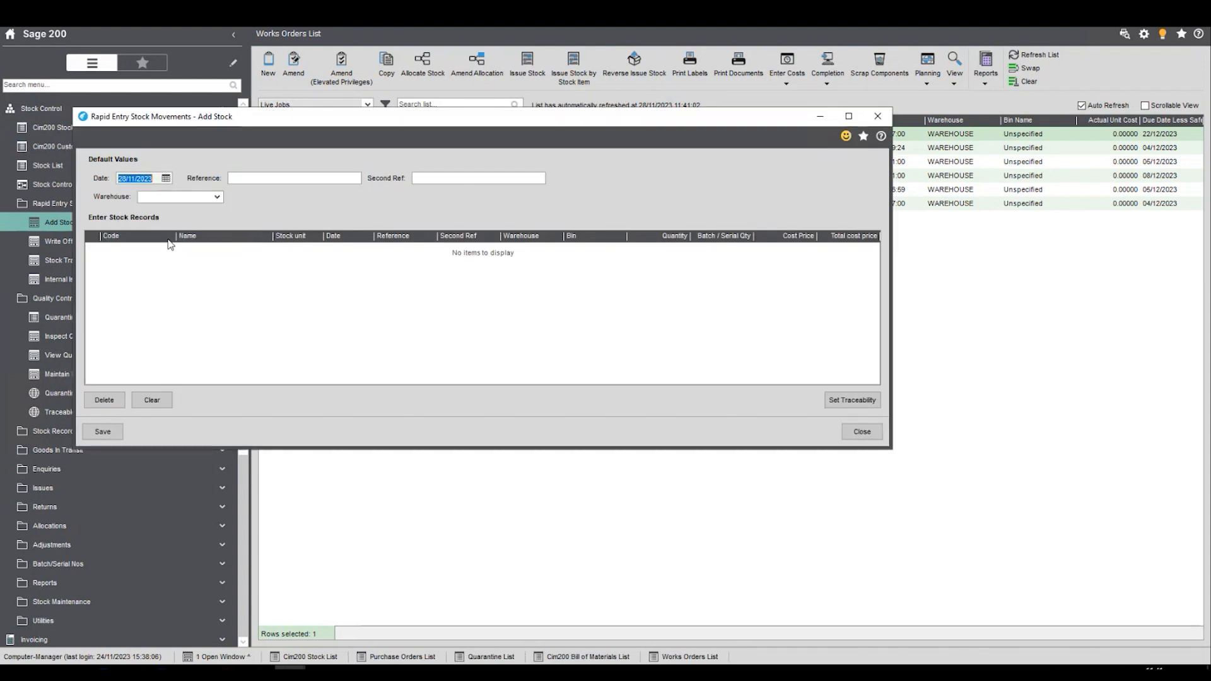
left_click(217, 197)
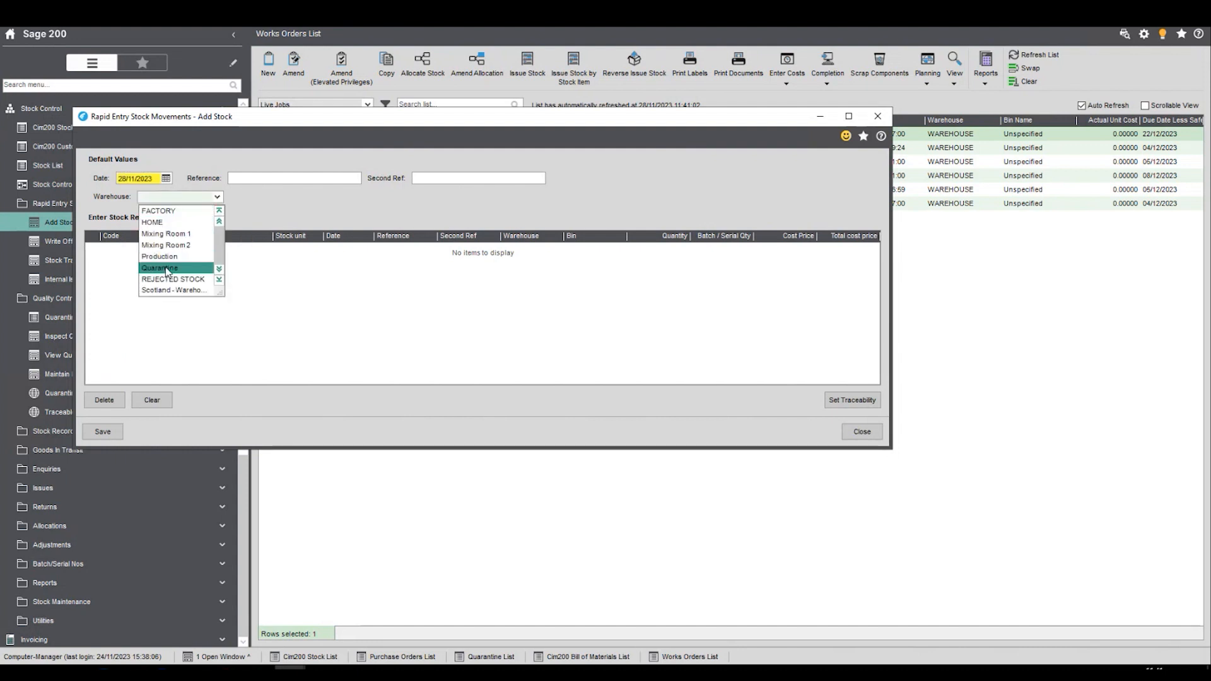
scroll(179, 301, "down", 5)
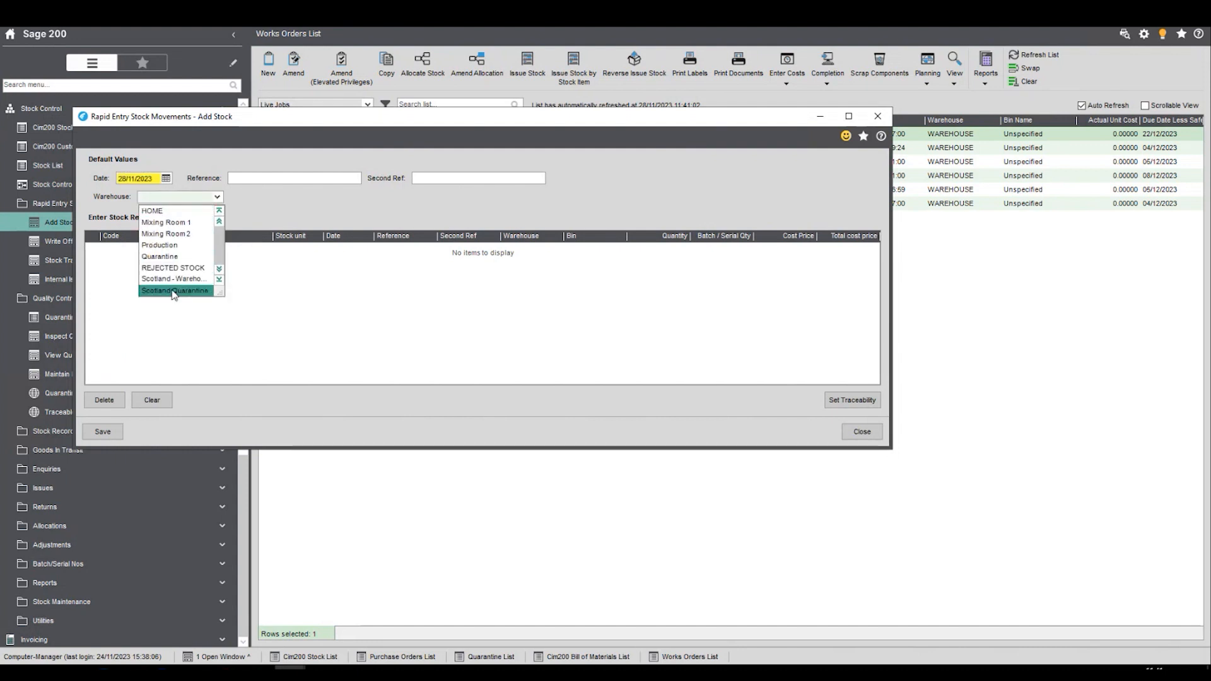
left_click(174, 290)
left_click(267, 177)
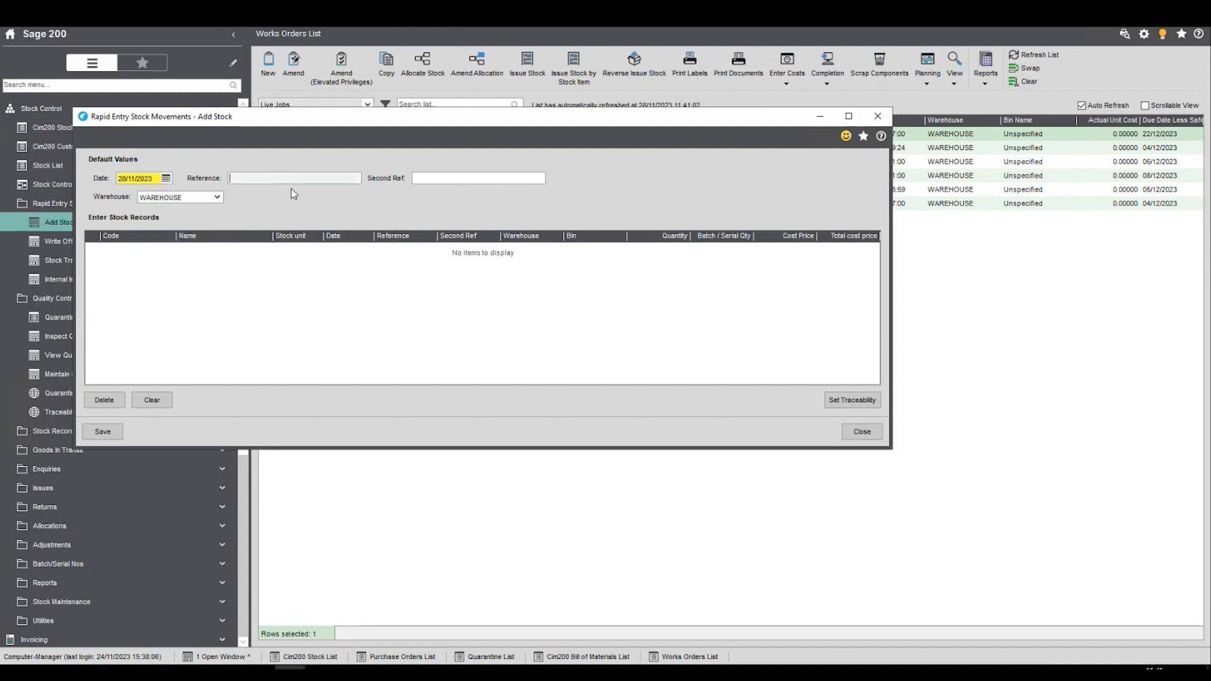
type("SG")
- Add a stock record for com4 with a quantity of 100
left_click(154, 260)
type("c")
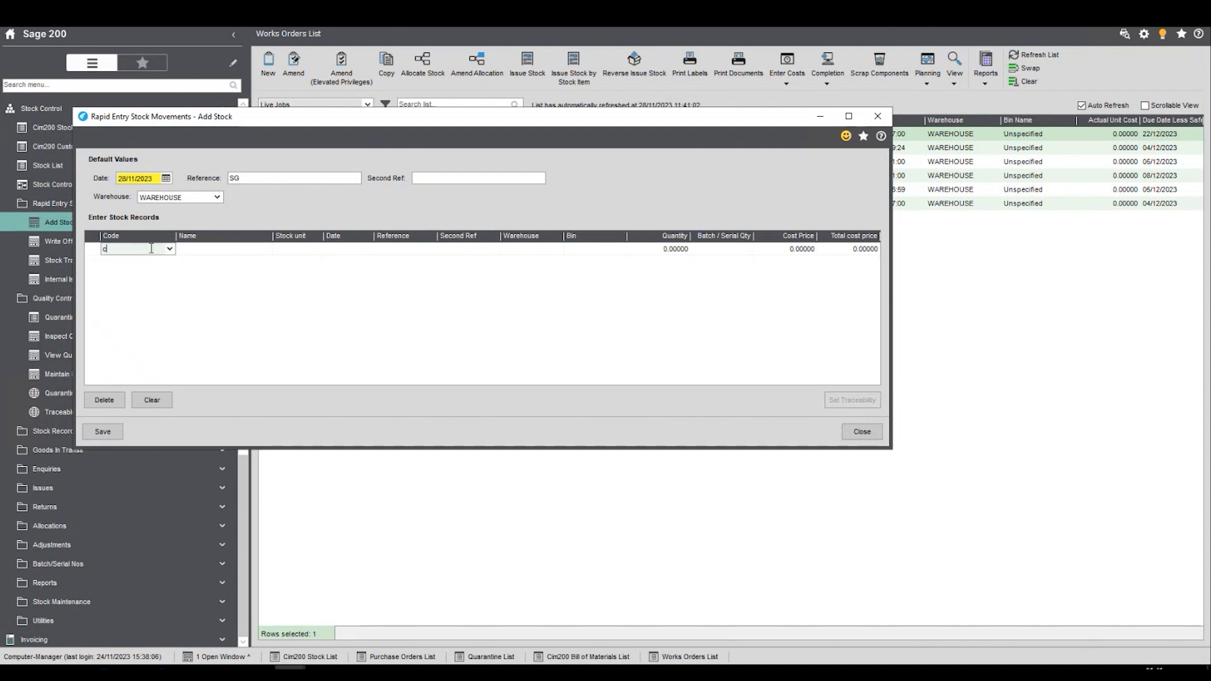
type("om4")
key("Tab")
left_click(650, 250)
type("100")
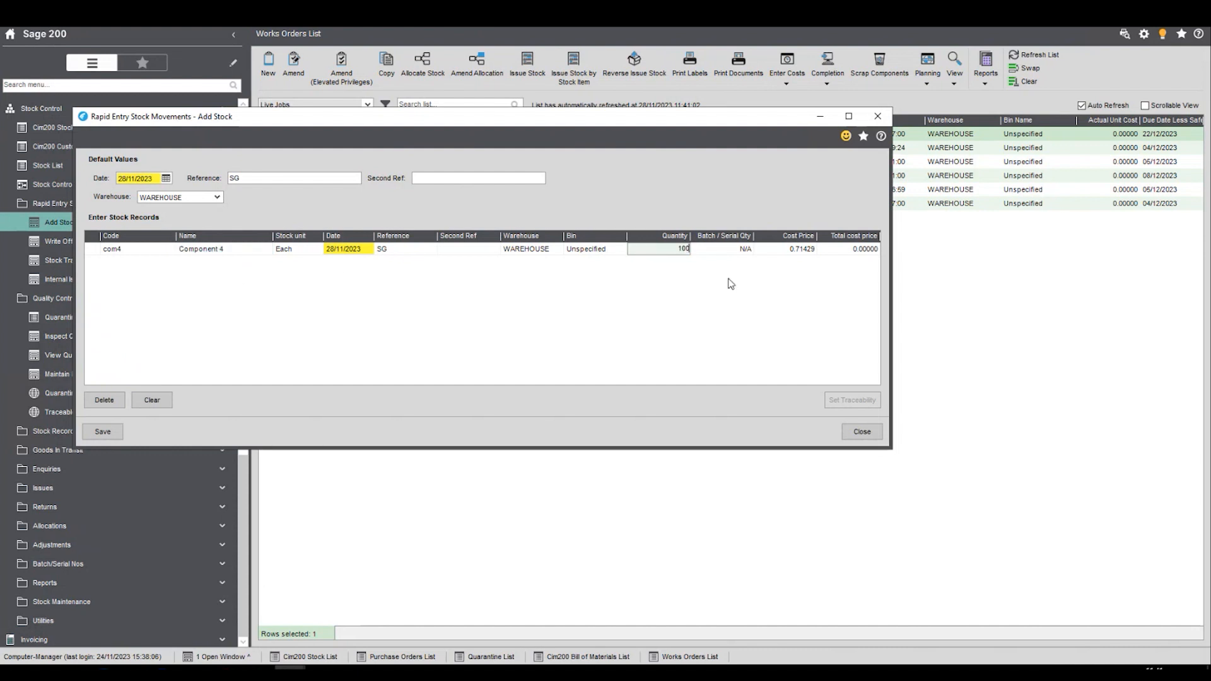
- Add a second stock record for com5 with a quantity of 100, and save the additions without printing a report
left_click(118, 261)
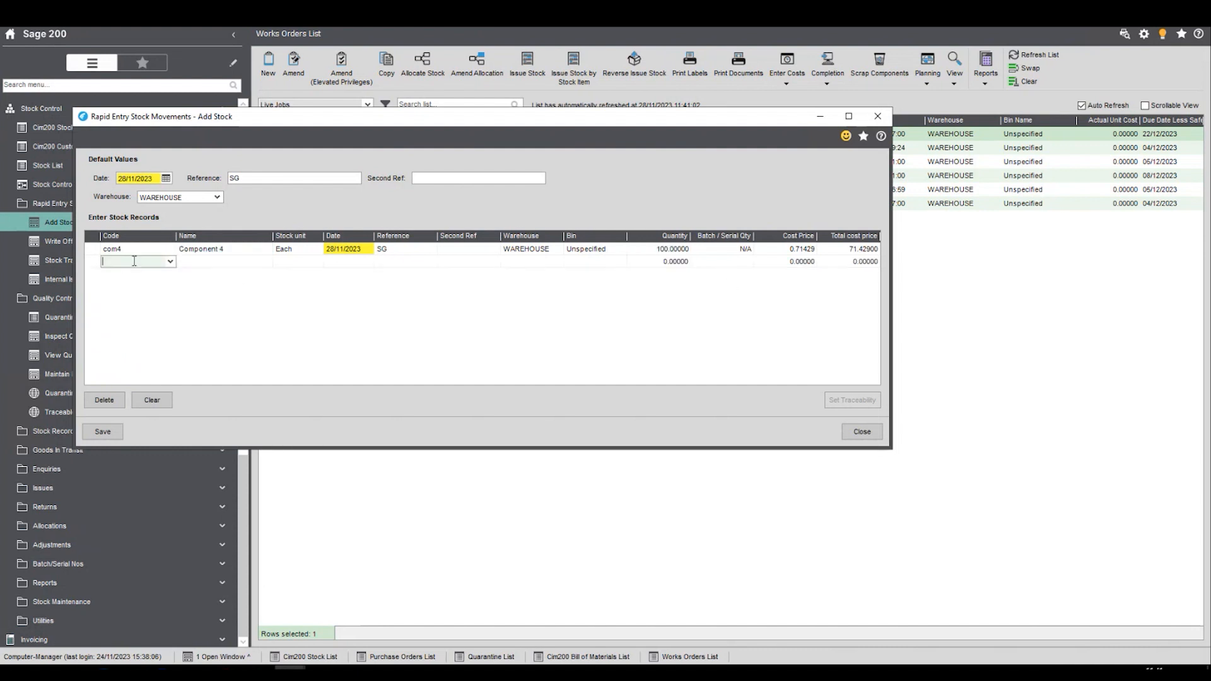
type("com5")
key("Tab")
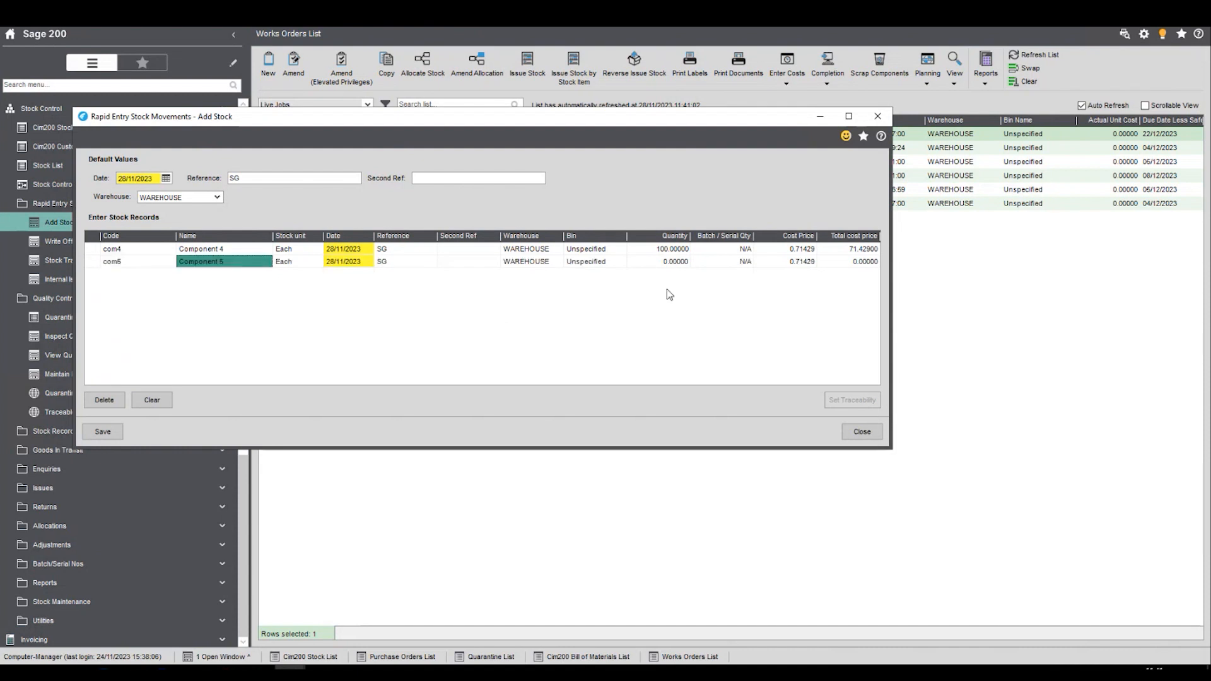
key("Tab")
type("100")
key("Tab")
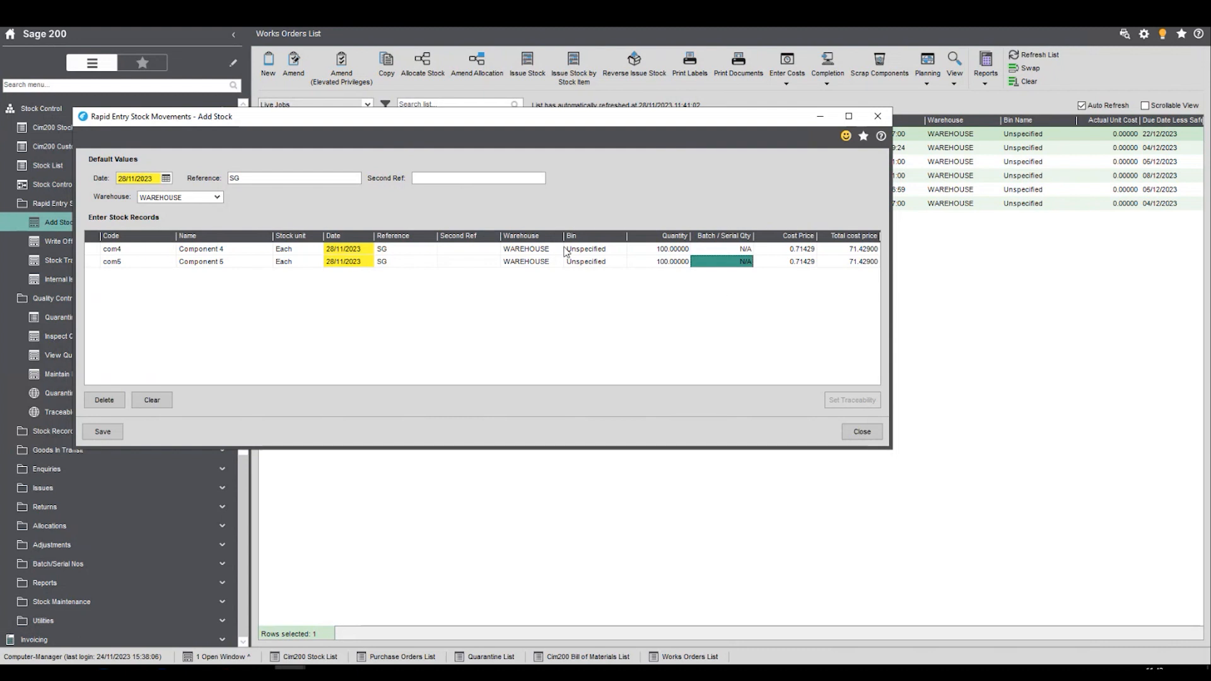
left_click(120, 434)
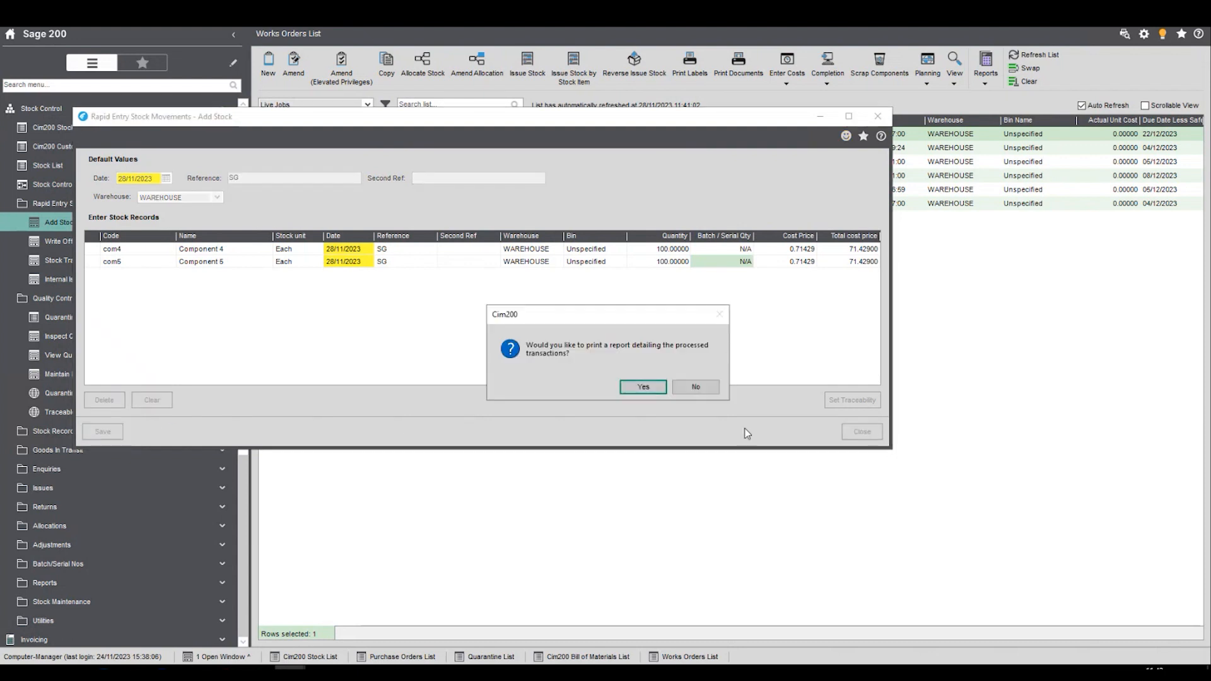
left_click(682, 388)
- Issue 10 each of com4 and com5 to the MIX2B works order that starts in December
left_click(664, 133)
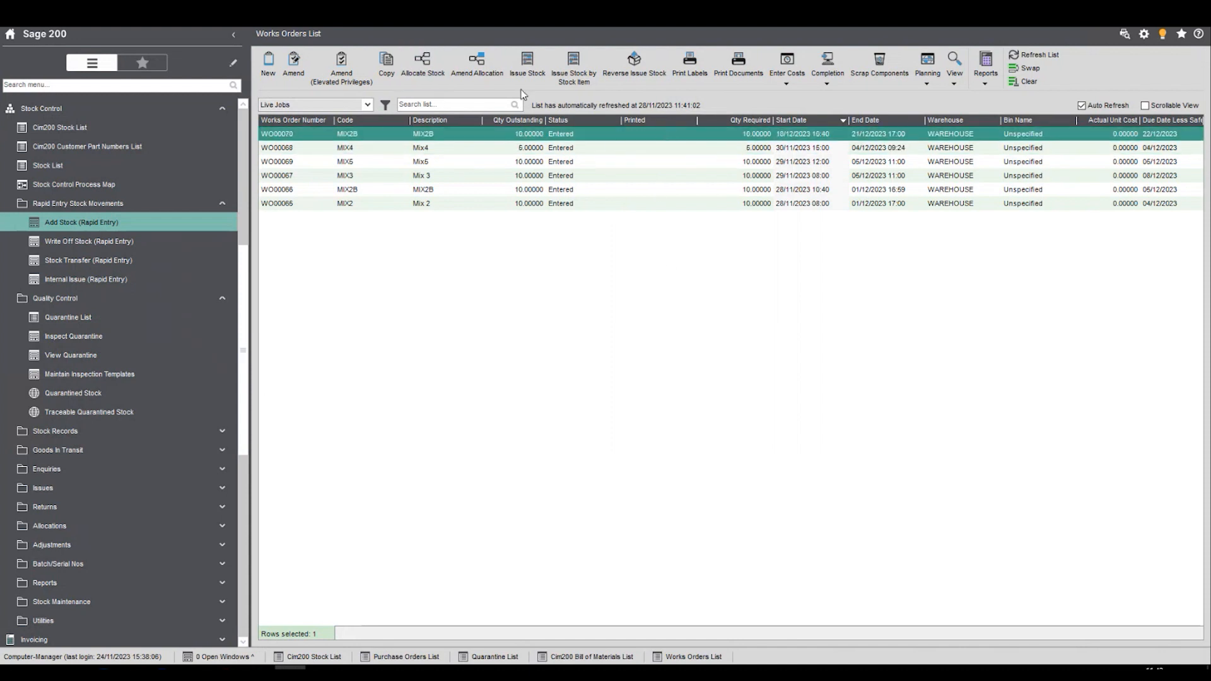
left_click(529, 67)
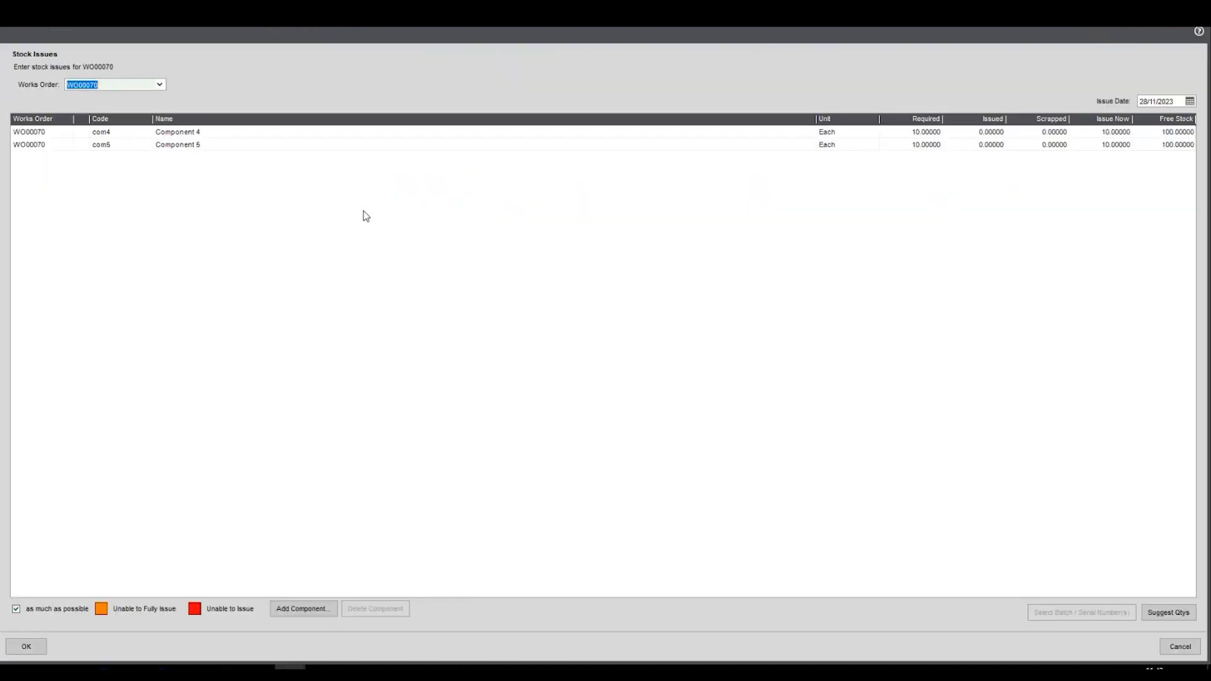
left_click(26, 647)
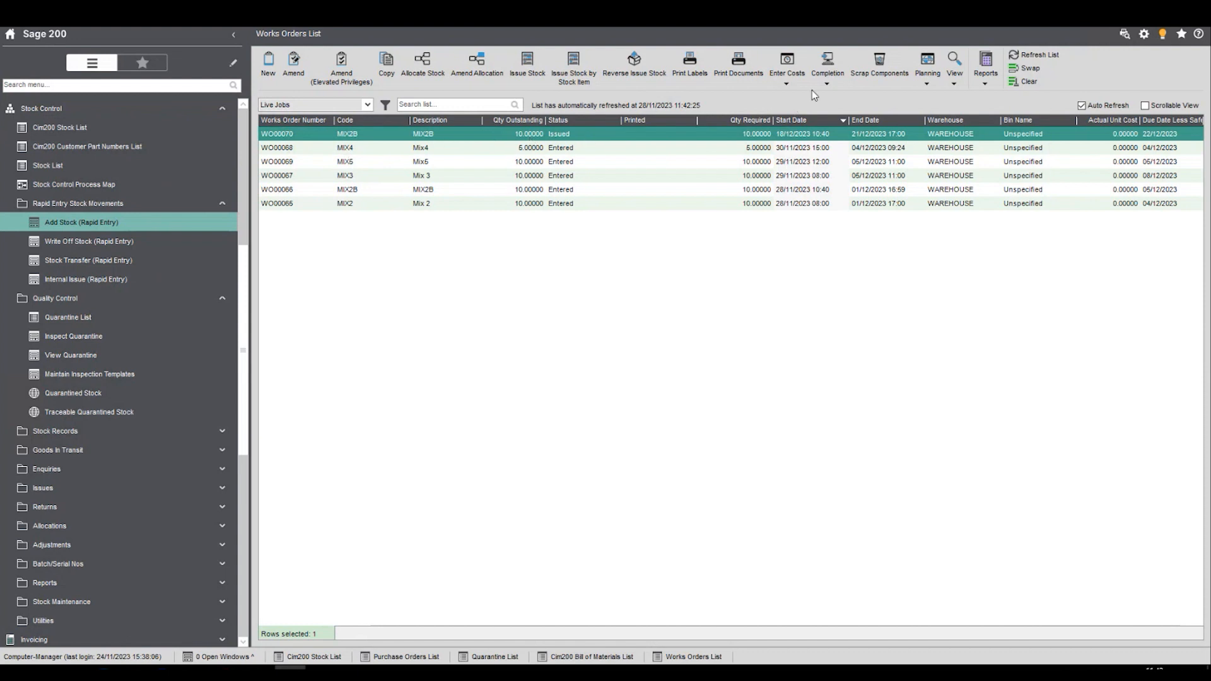
- Open the completion of the issued MIX2B works order, setting the base item quantities to 2 for 2LMIXB and 6 for 1LMIXB
left_click(832, 86)
left_click(831, 96)
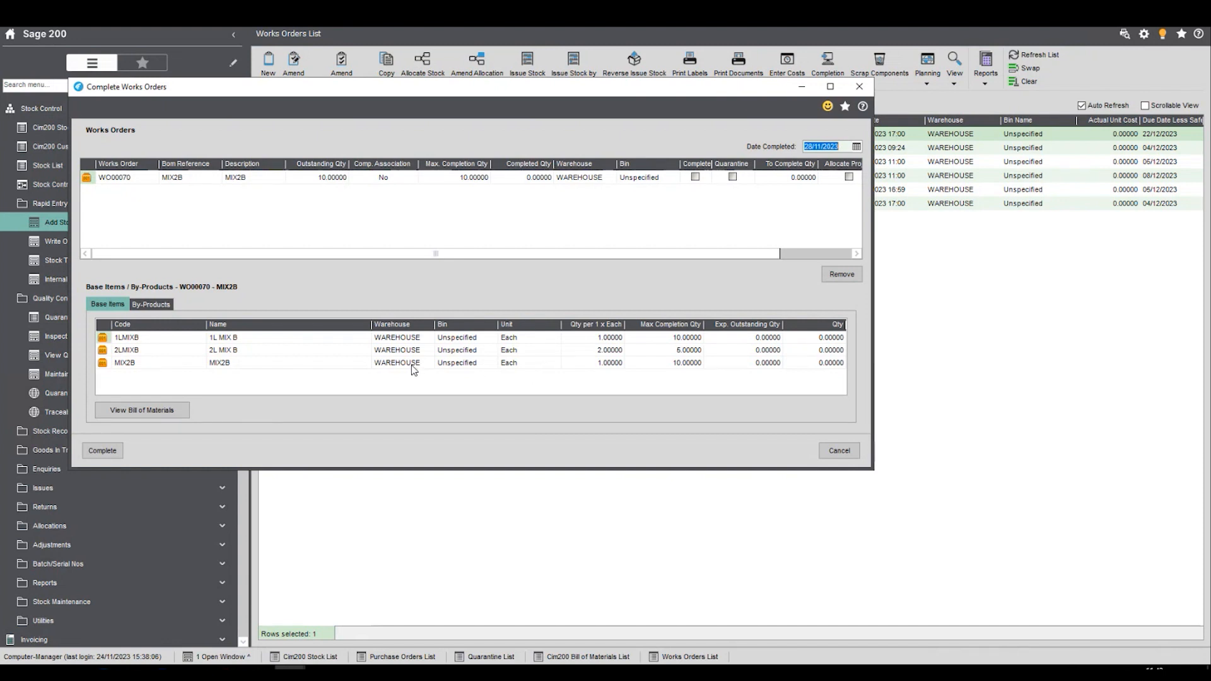
left_click(289, 366)
left_click(767, 351)
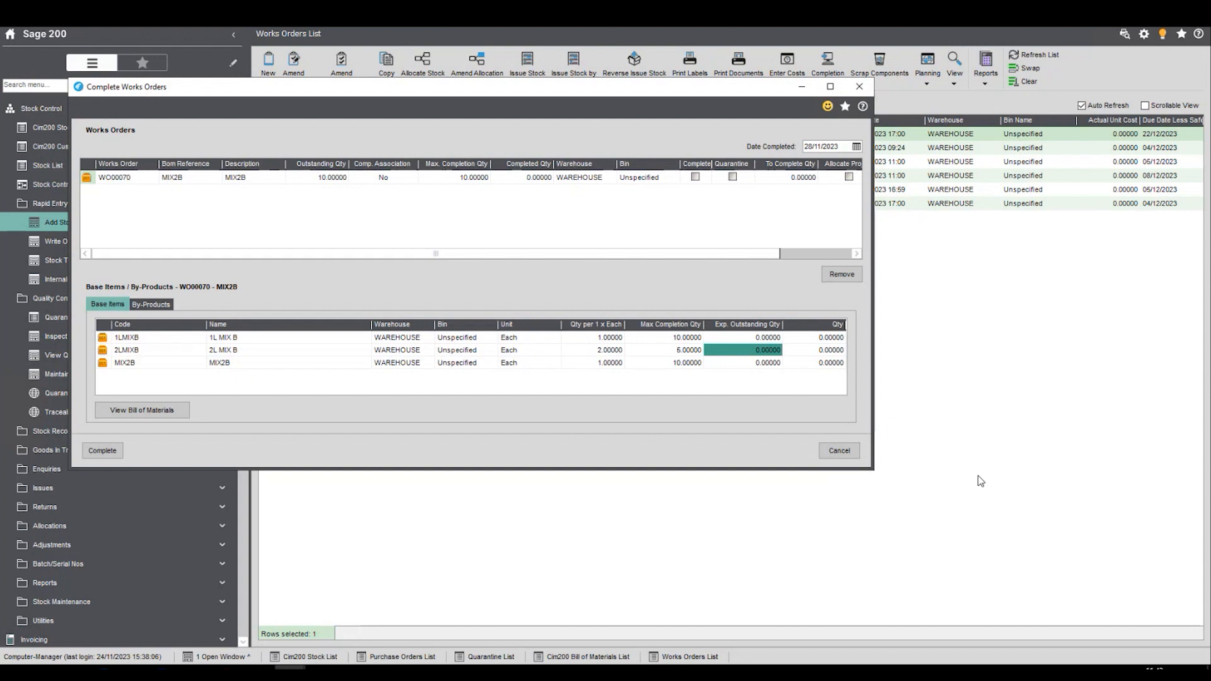
key("Tab")
type("2")
key("Up")
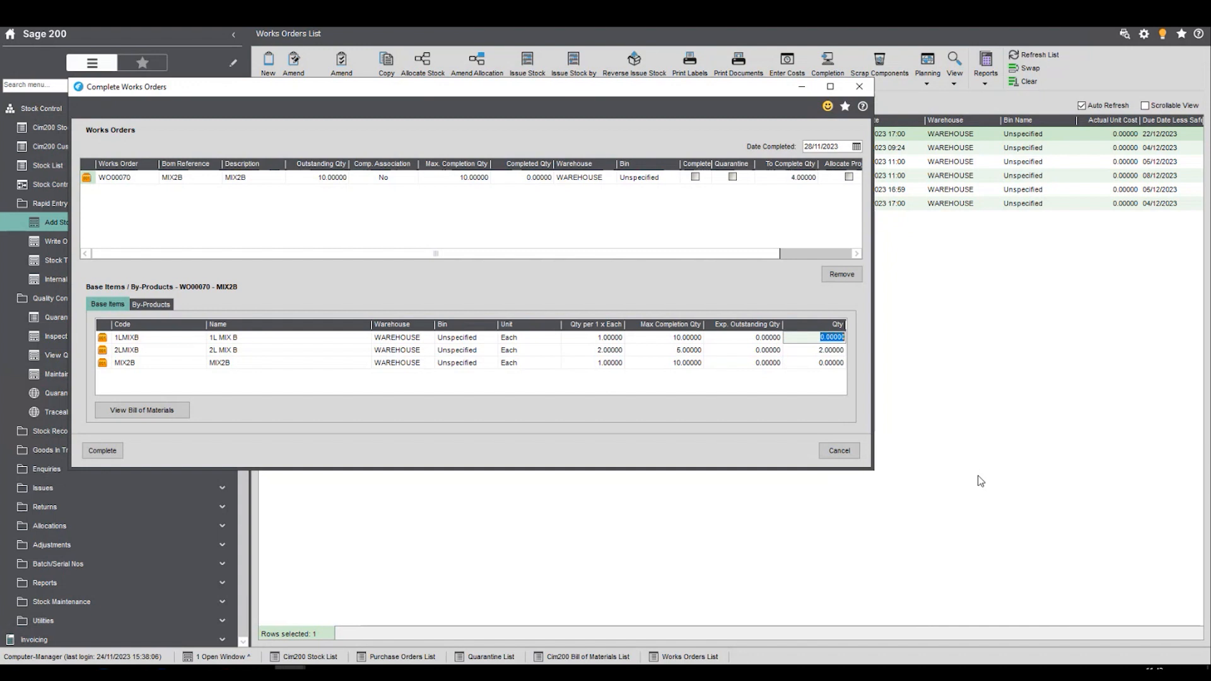
type("6")
key("Return")
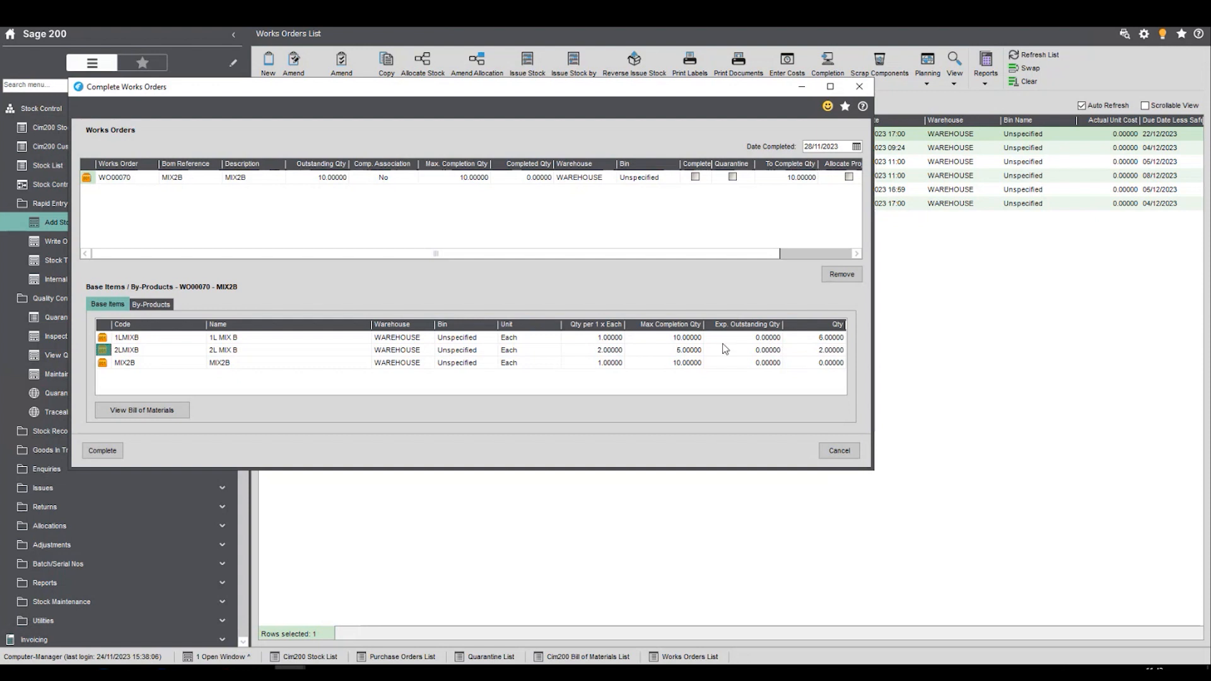
- Review the Mix_ByProd by-product of the works order, and complete the entered base item quantities
left_click(167, 305)
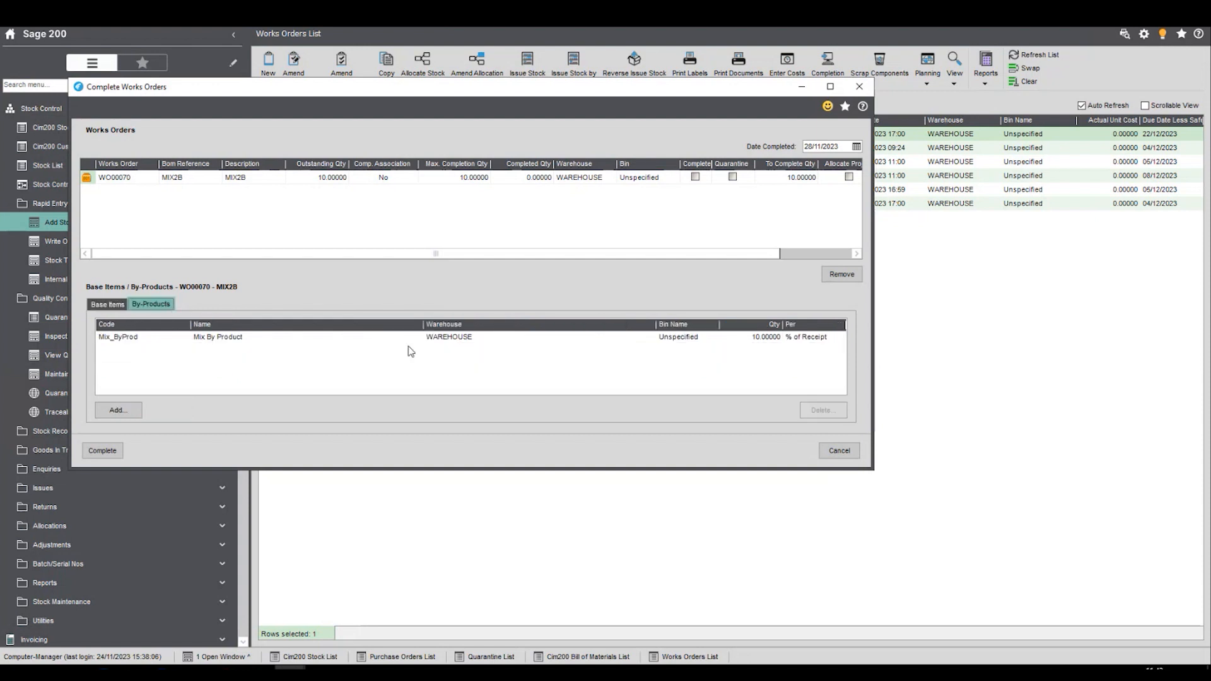
left_click(801, 338)
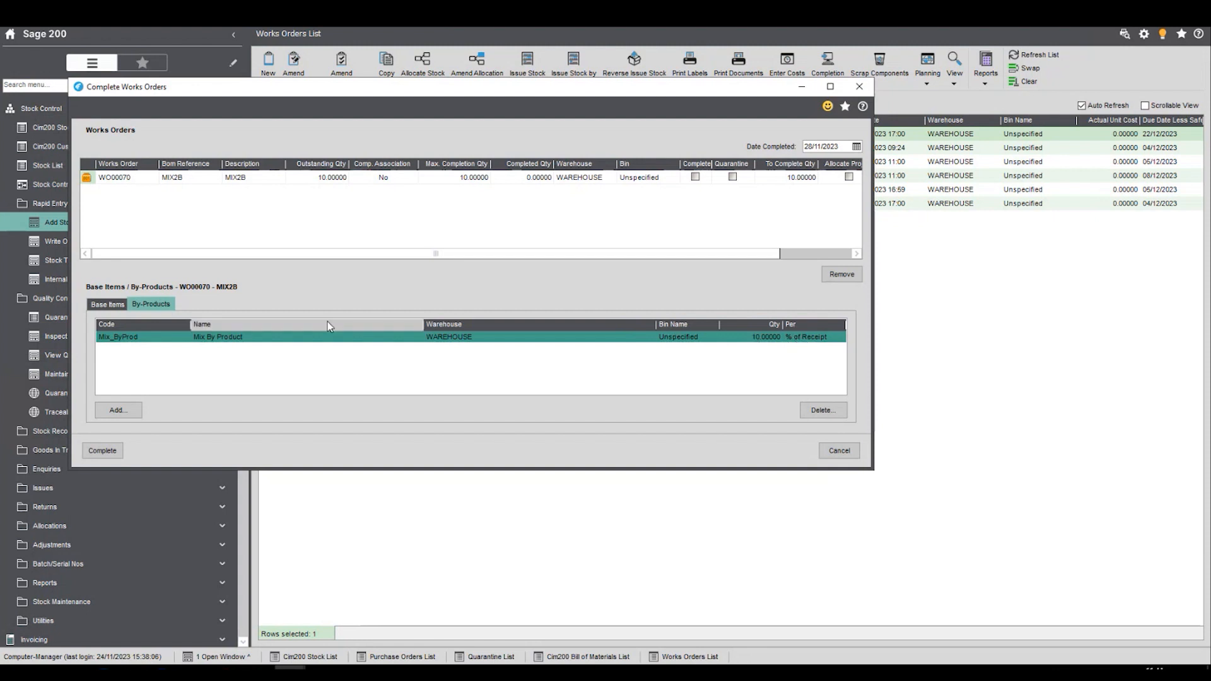
left_click(108, 304)
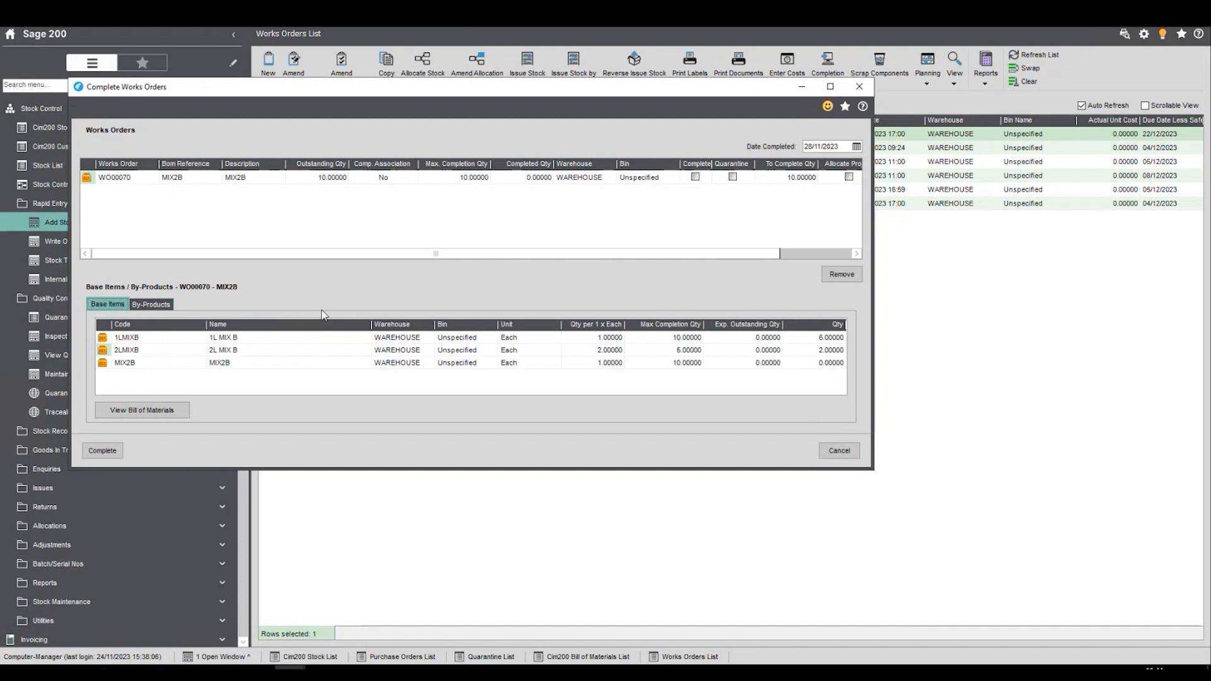
left_click(104, 452)
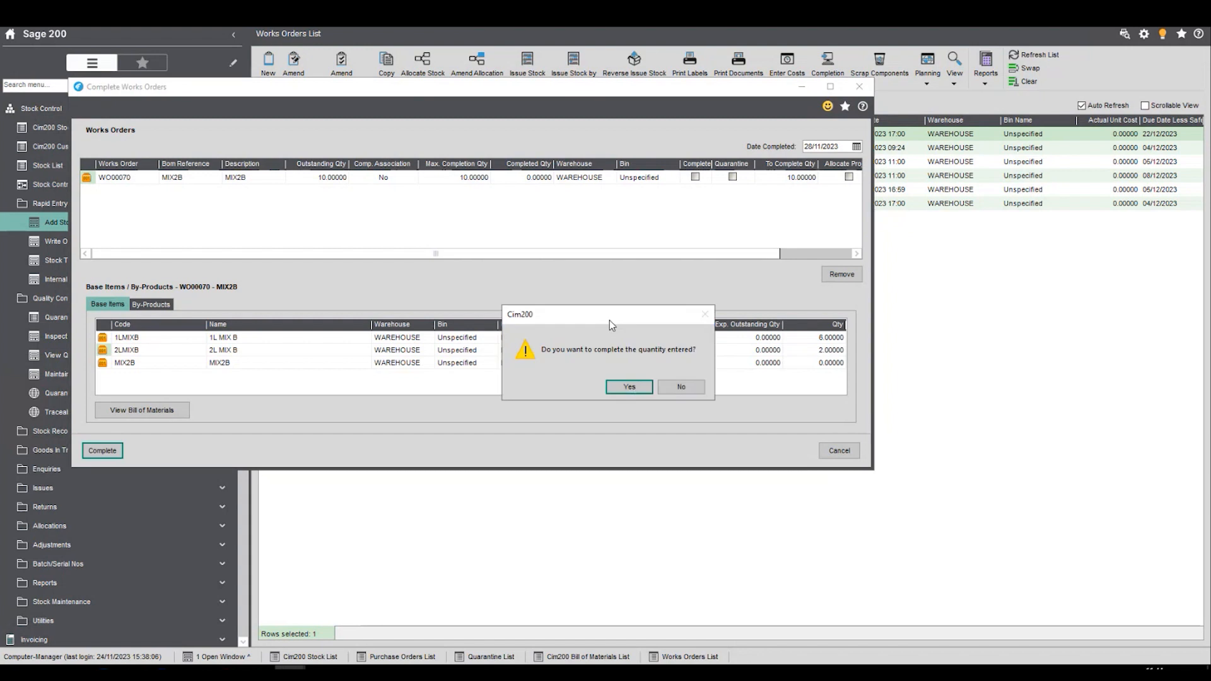
left_click(628, 387)
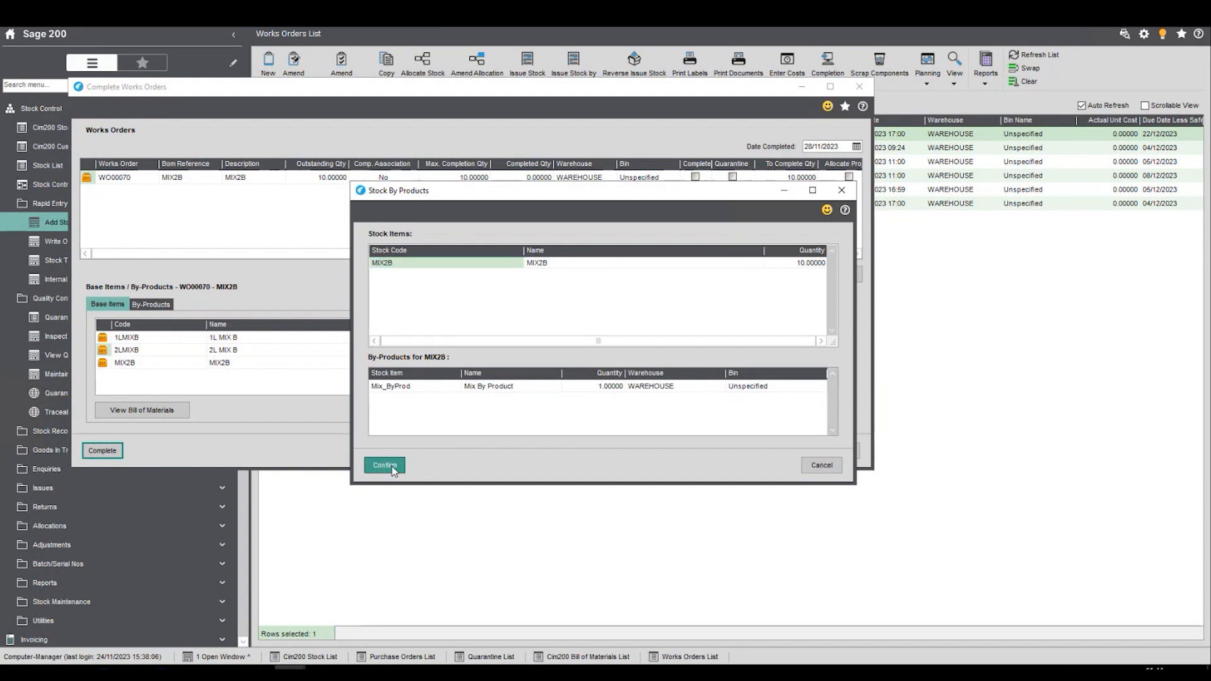
- Set the Mix_ByProd by-product quantity for MIX2B to 1.5 and confirm the by-products
left_click(780, 263)
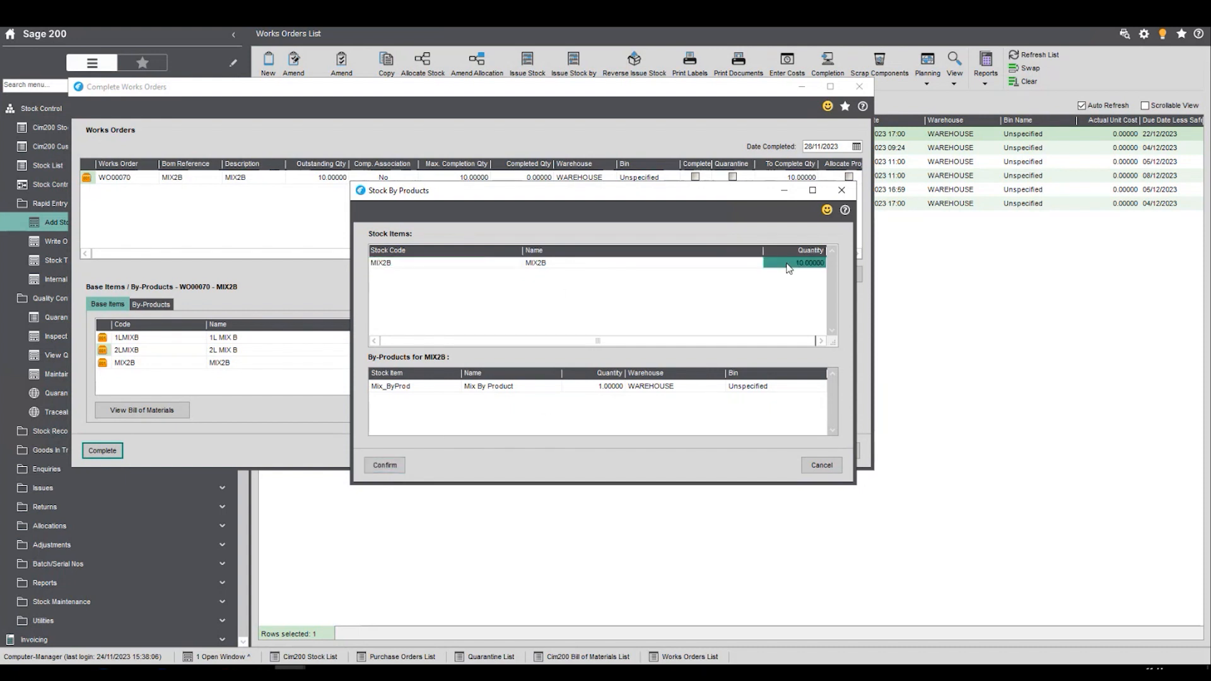
left_click(598, 386)
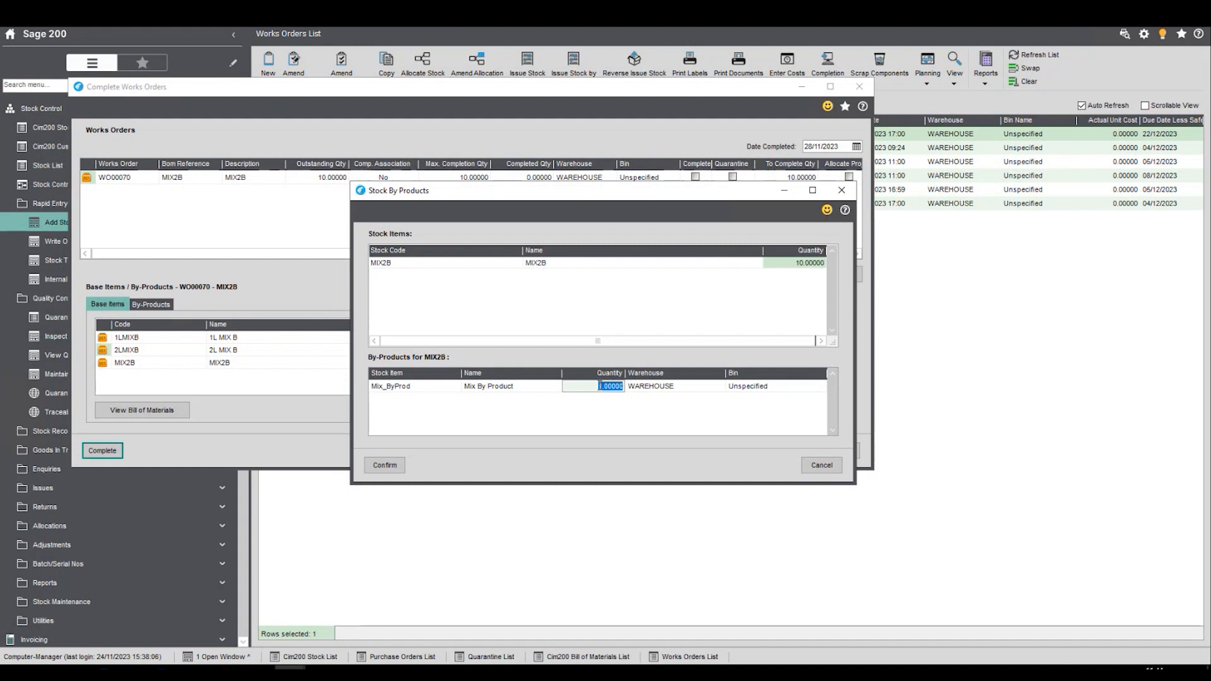
type("1.5")
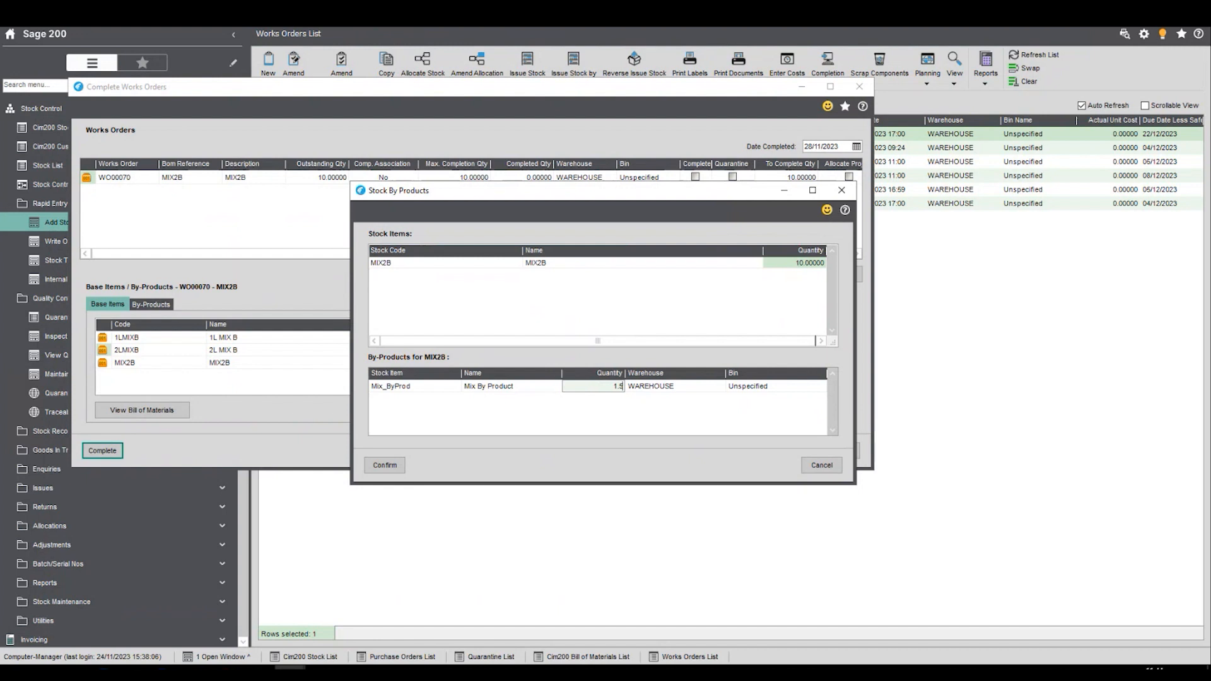
key("Tab")
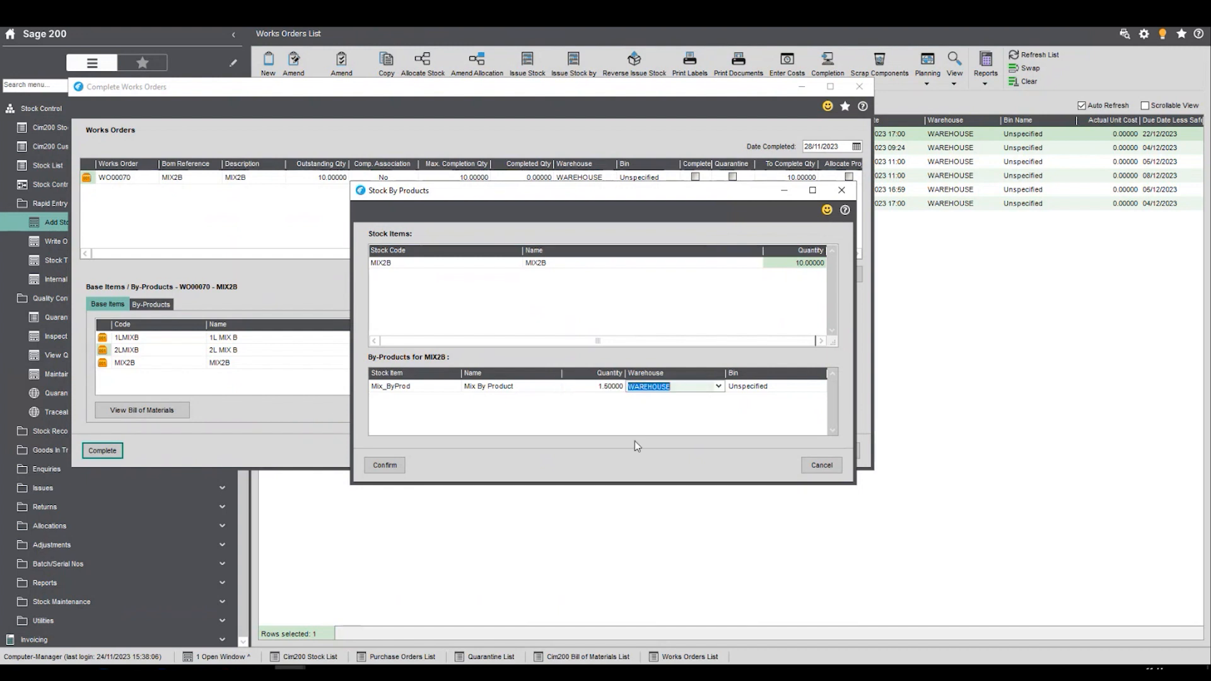
left_click(382, 466)
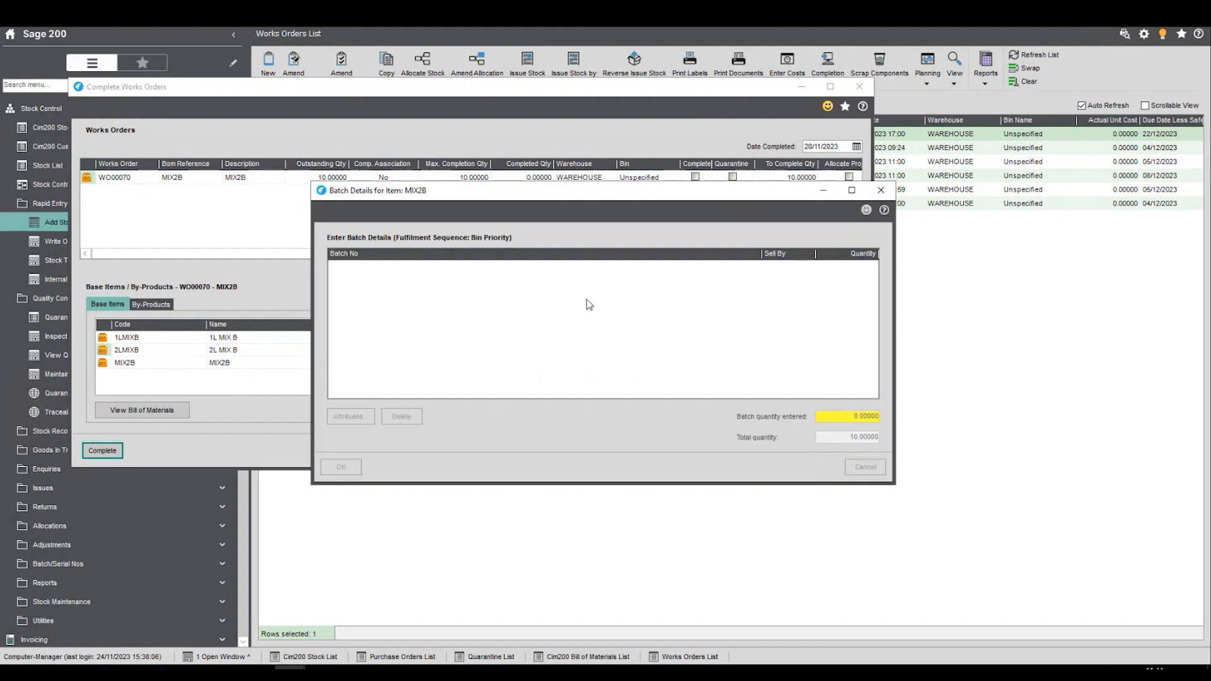
- Confirm the MIX2B batch for quantity 10, and enter batch 234 with quantity 6 for base item 1LMIXB
left_click(400, 357)
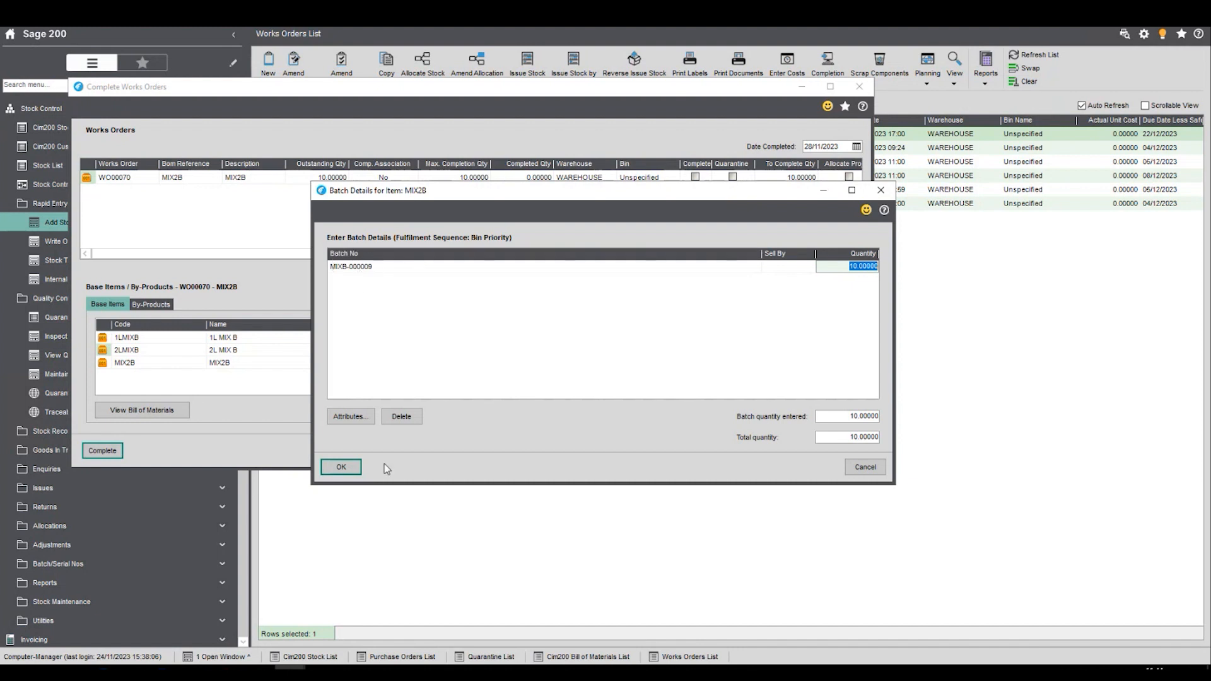
left_click(341, 467)
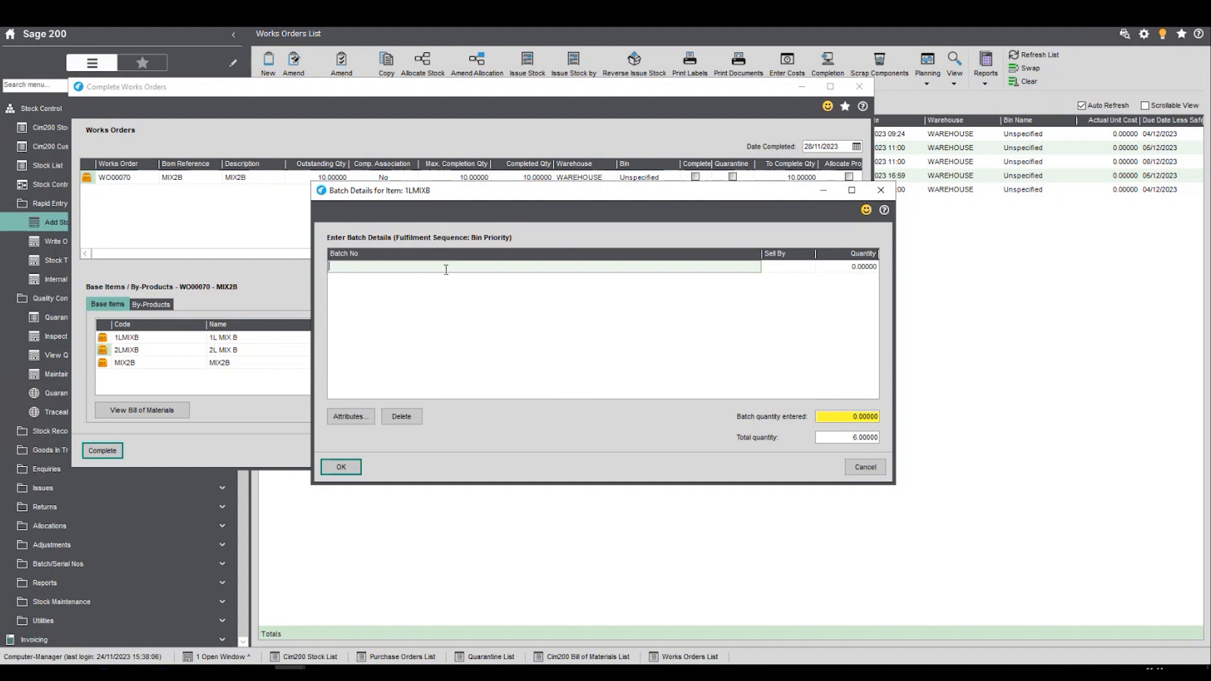
type("batch 234")
key("Tab")
key("Tab")
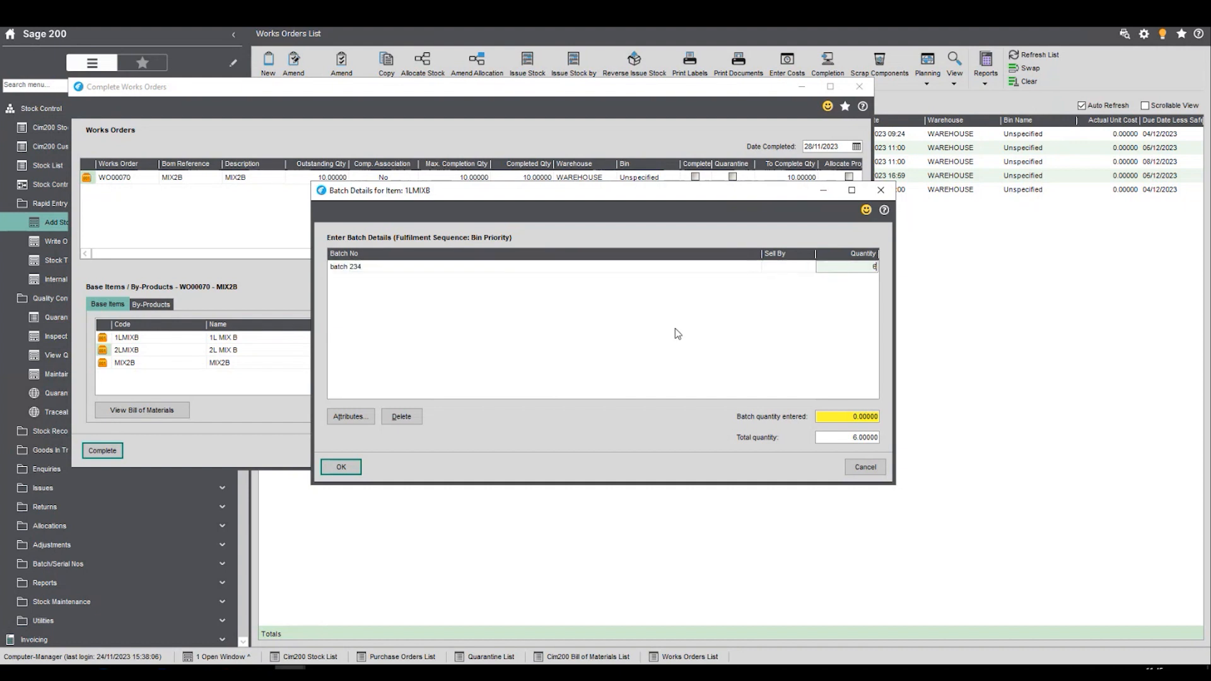
type("6")
key("Tab")
left_click(337, 468)
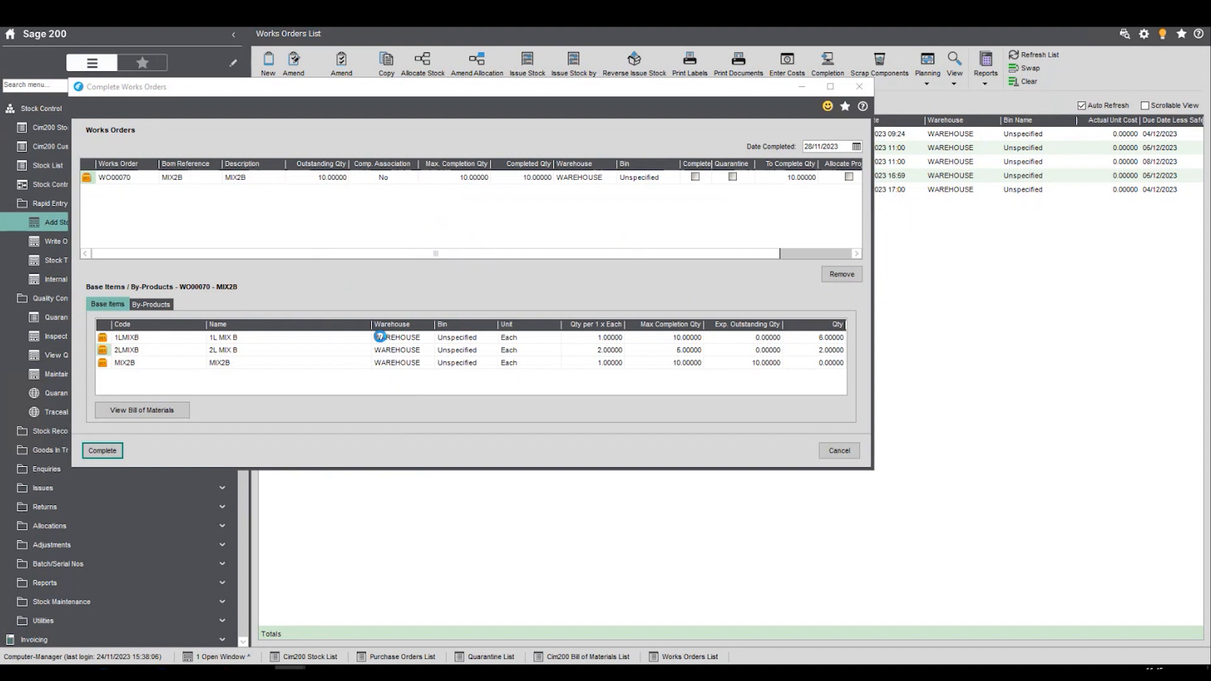
- Enter Batch 345 with quantity 2 for base item 2LMIXB and confirm the batch details
type("Batch 345")
key("Tab")
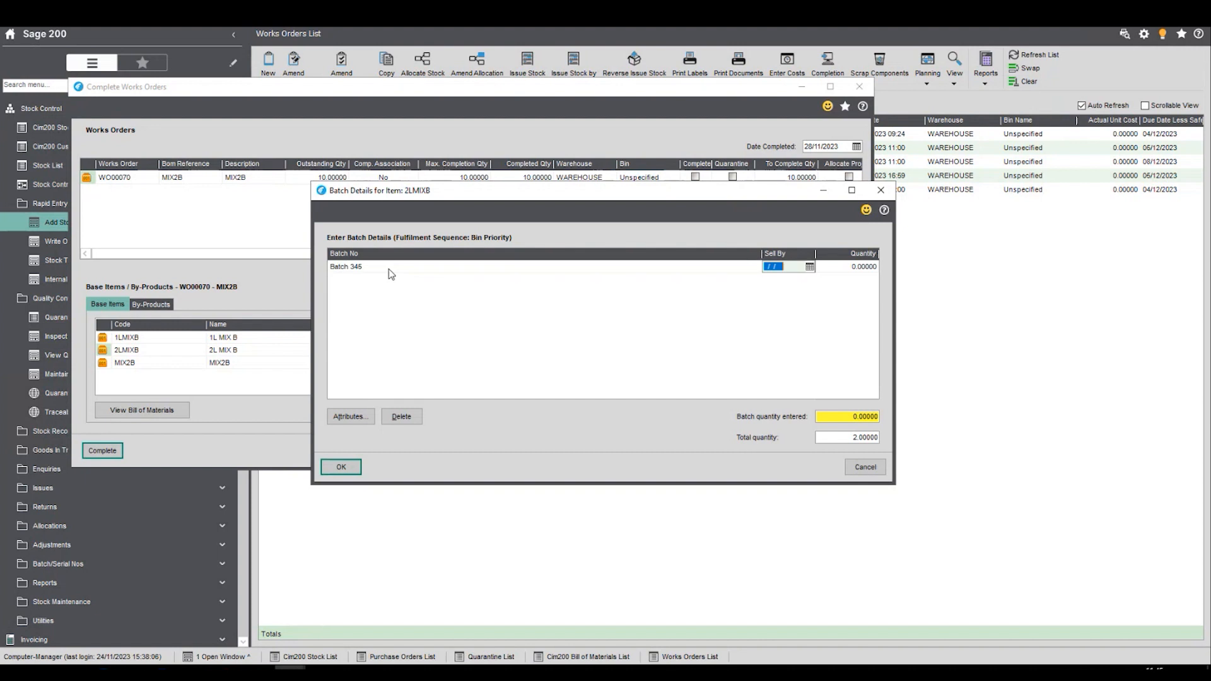
key("Tab")
type("2")
key("Tab")
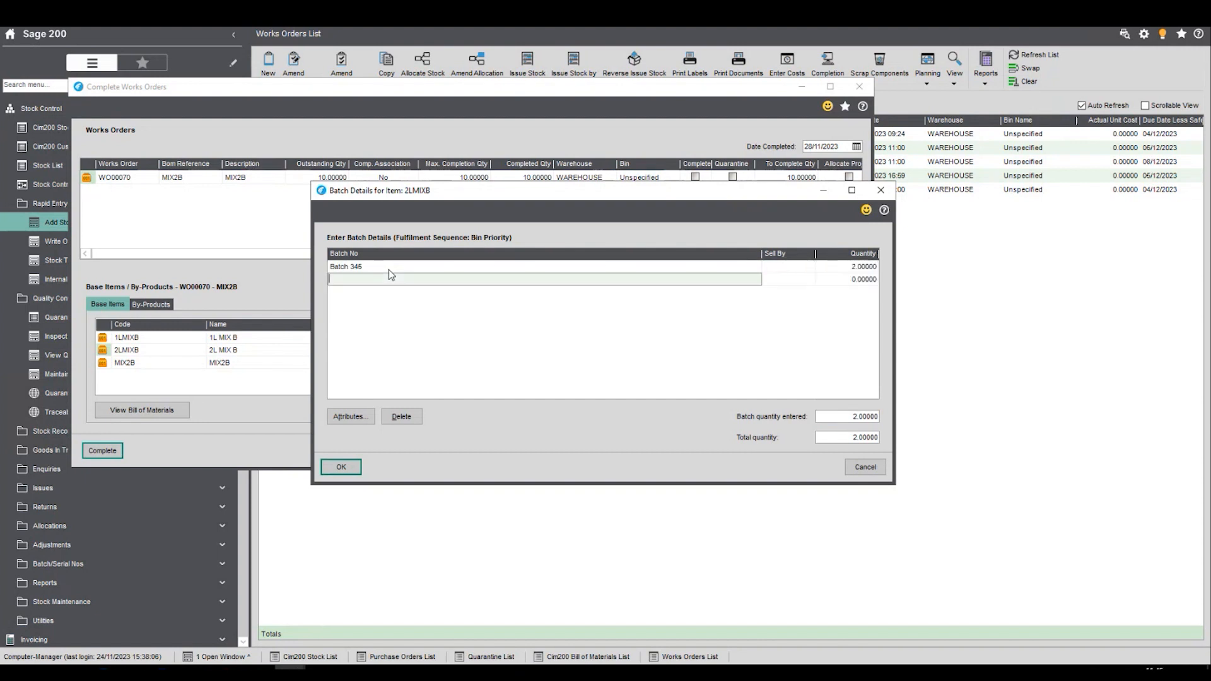
left_click(353, 466)
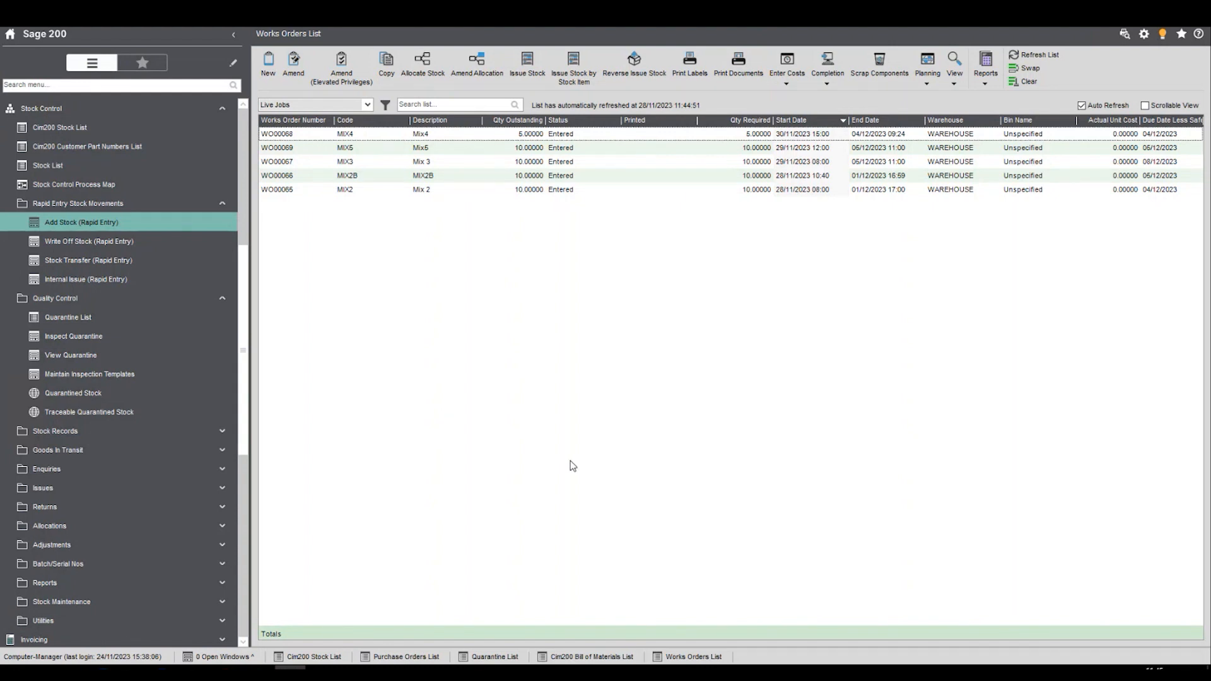
- Collapse the Rapid Entry Stock Movements, Quality Control and Stock Control groups in the navigation
left_click(206, 210)
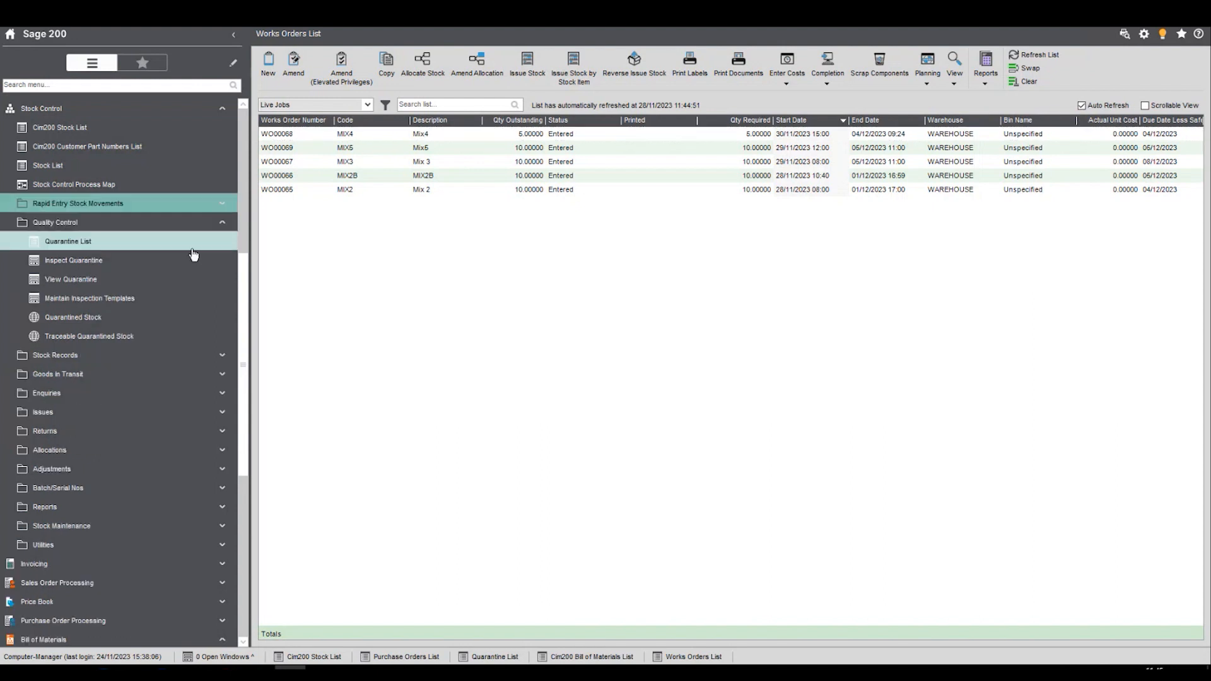
left_click(198, 226)
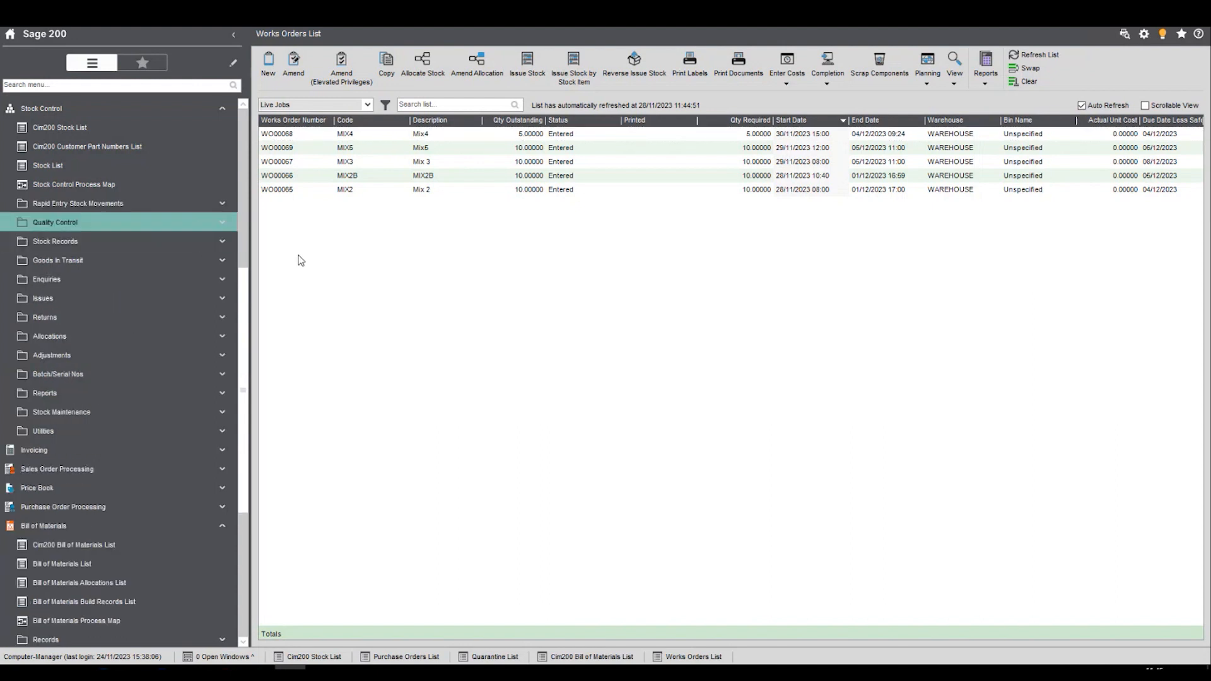
scroll(239, 243, "up", 2)
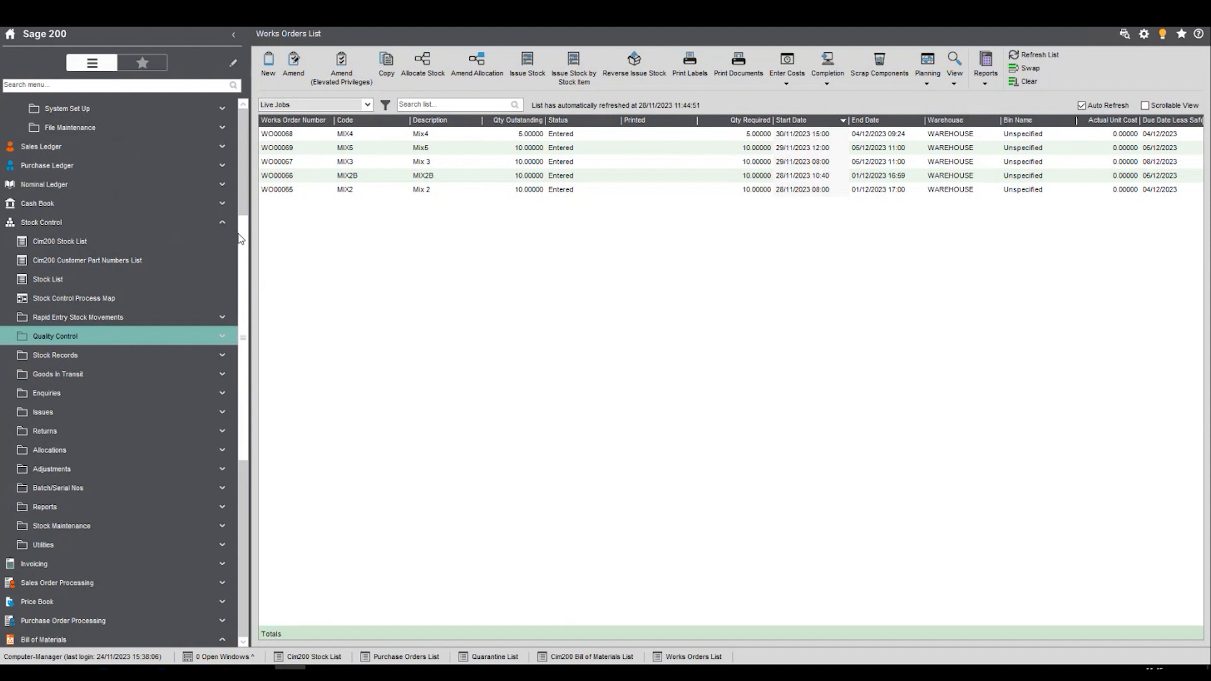
left_click(189, 228)
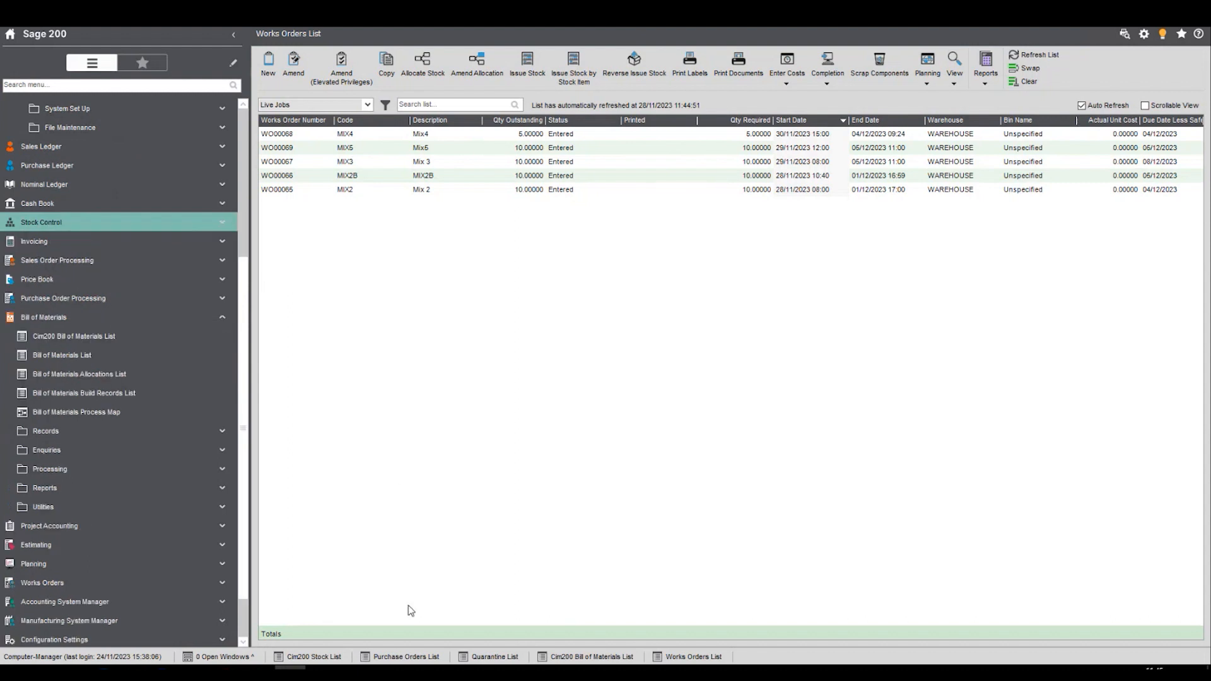
- Clear the search filter of the Cim200 Stock List and open the ACS/BLENDER stock item for amendment
left_click(323, 658)
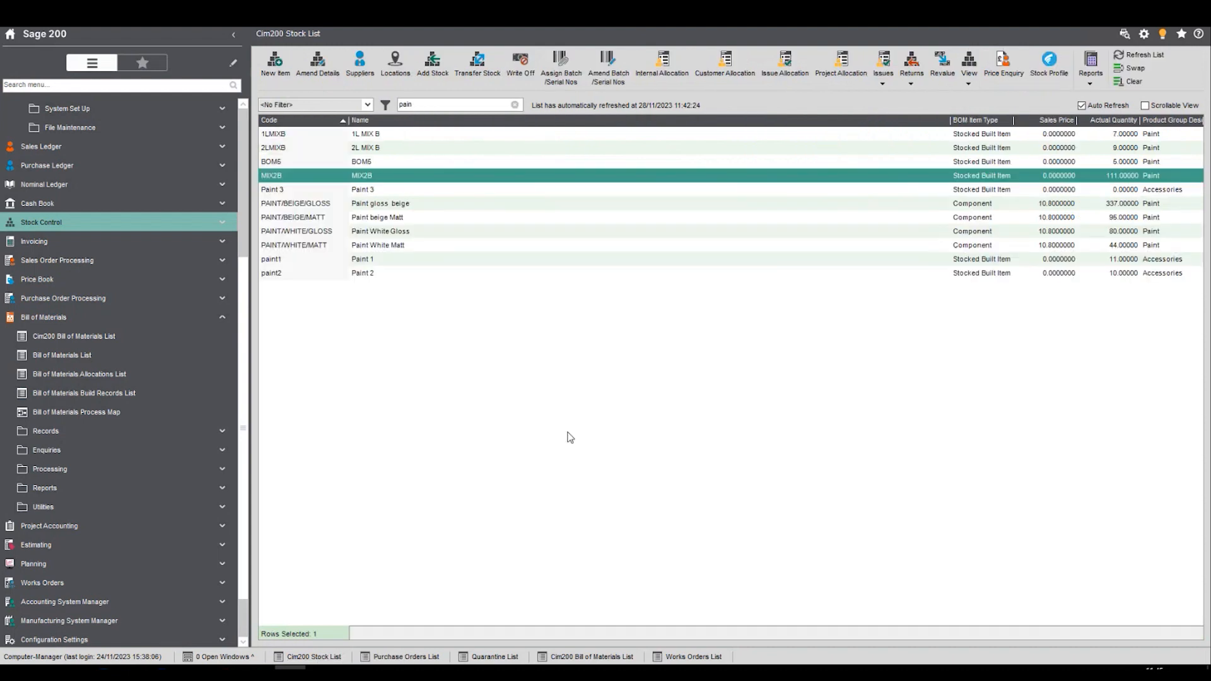
left_click(514, 105)
left_click(345, 287)
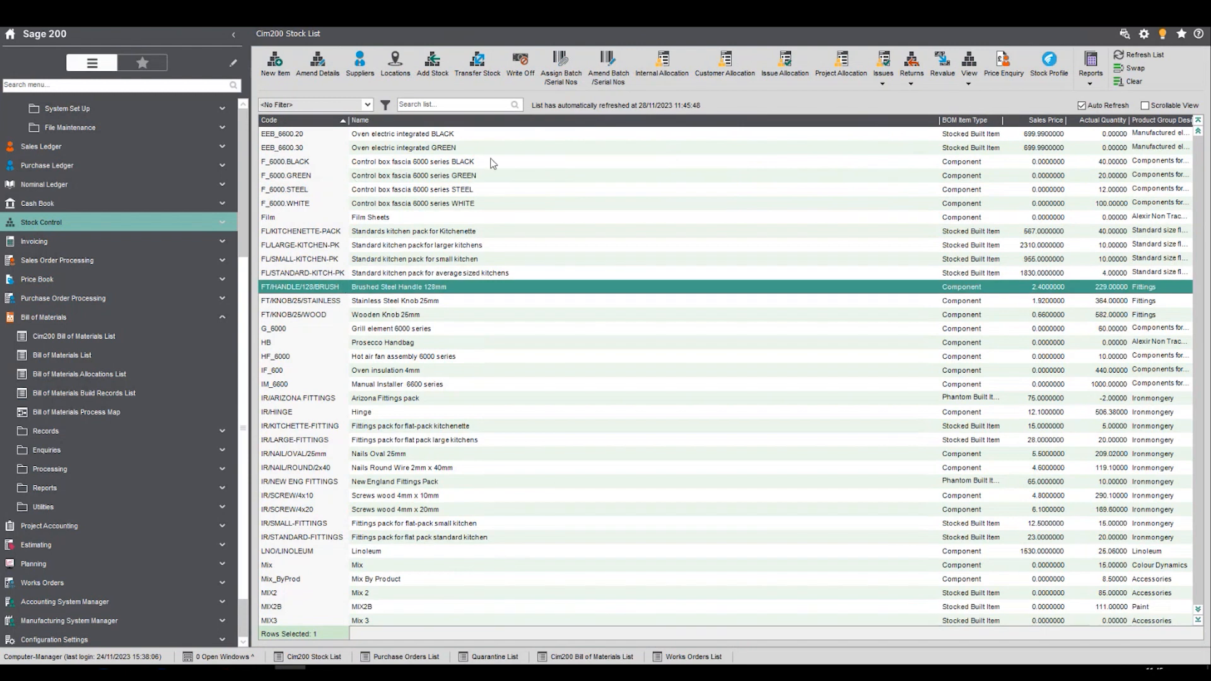
left_click(1199, 119)
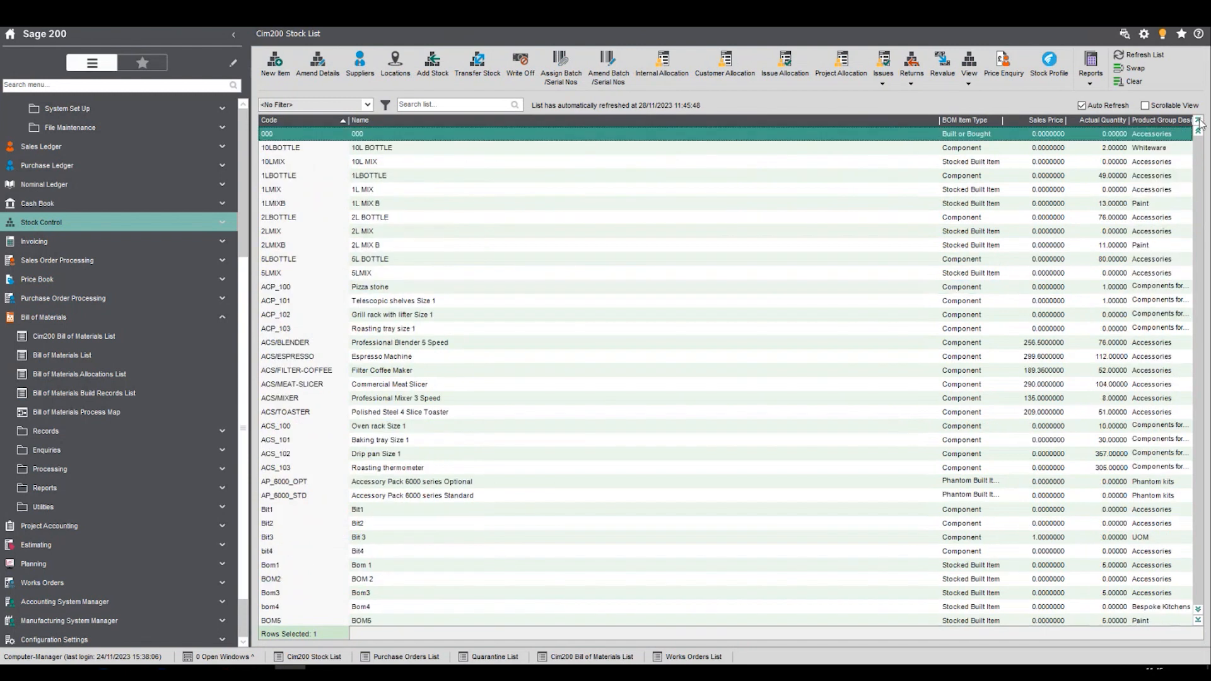
left_click(305, 345)
left_click(311, 67)
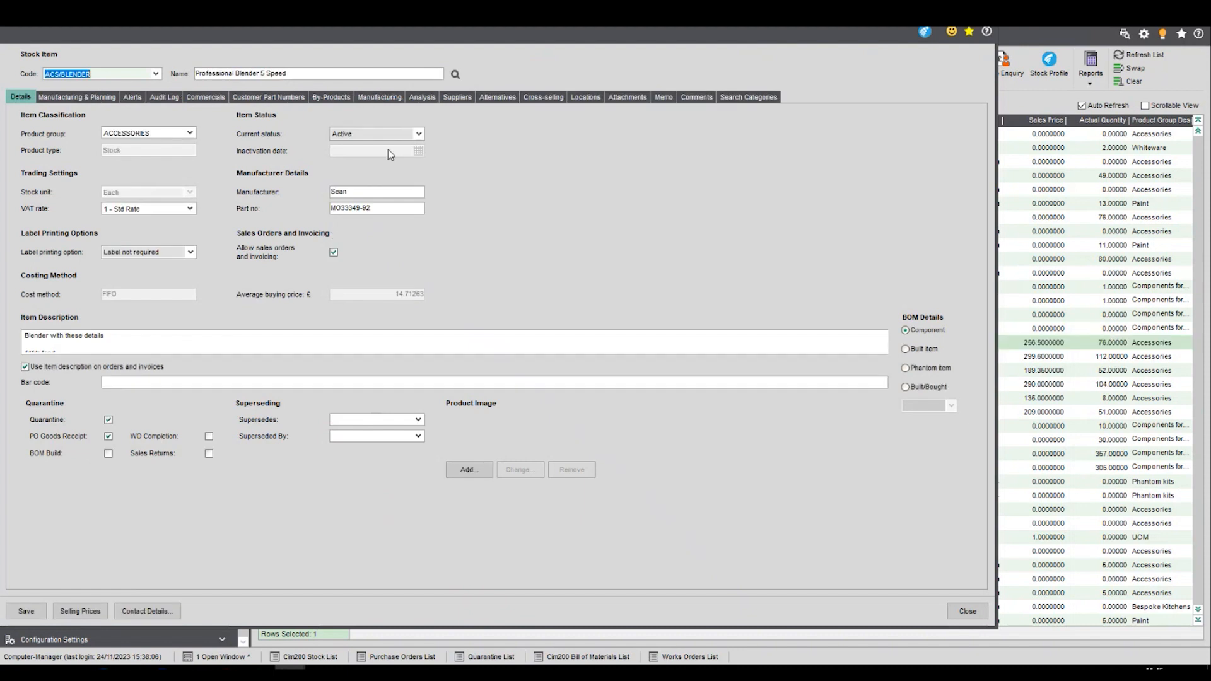
- Open the supply details of ACS/BLENDER's preferred supplier, Molster Style, and reposition the dialog to examine lead time, order quantities and price breaks
left_click(452, 98)
left_click(86, 188)
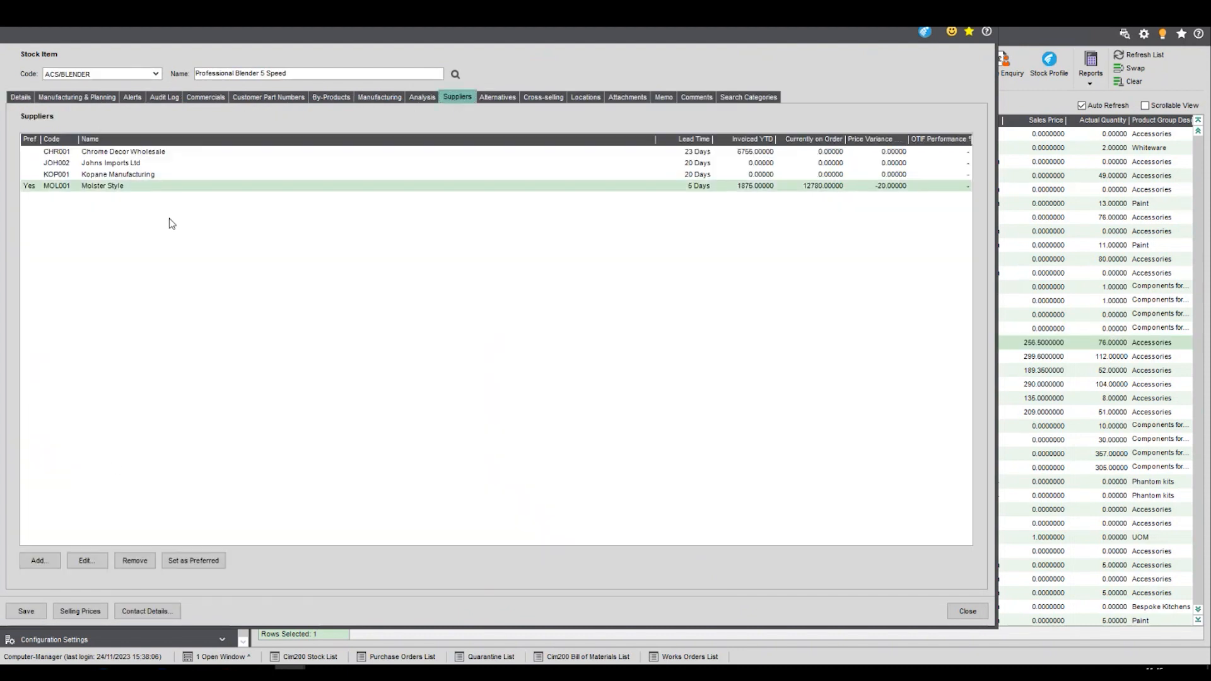
left_click(98, 558)
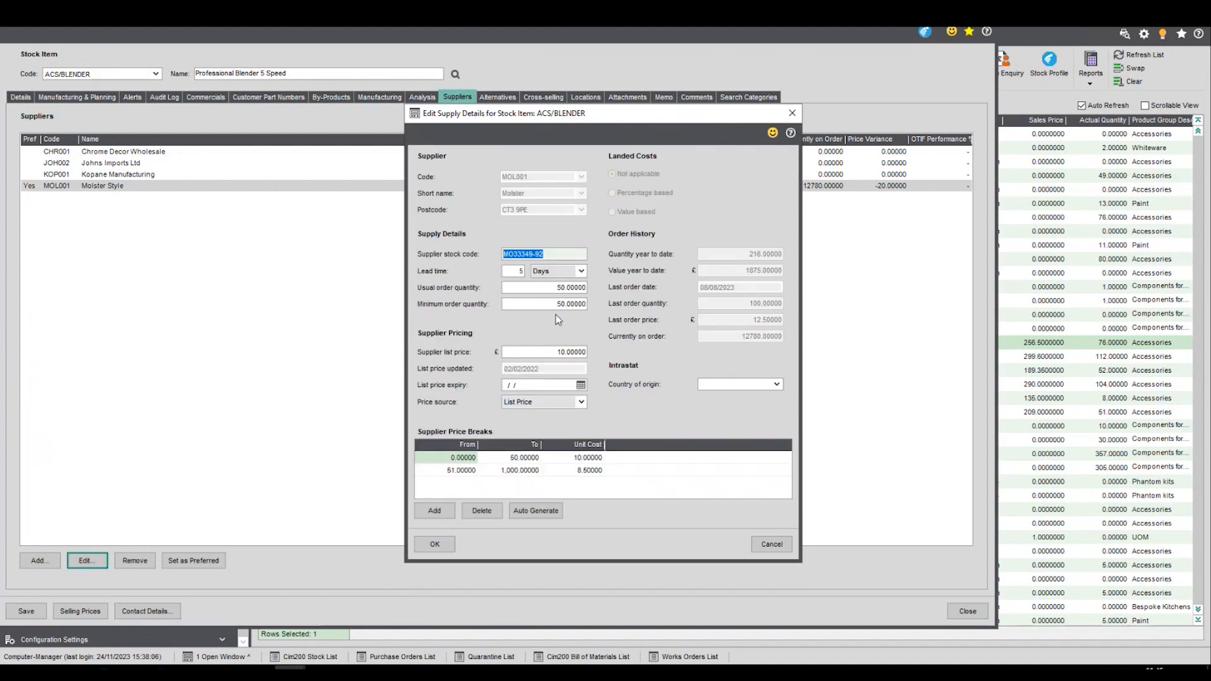
left_click_drag(565, 118, 486, 57)
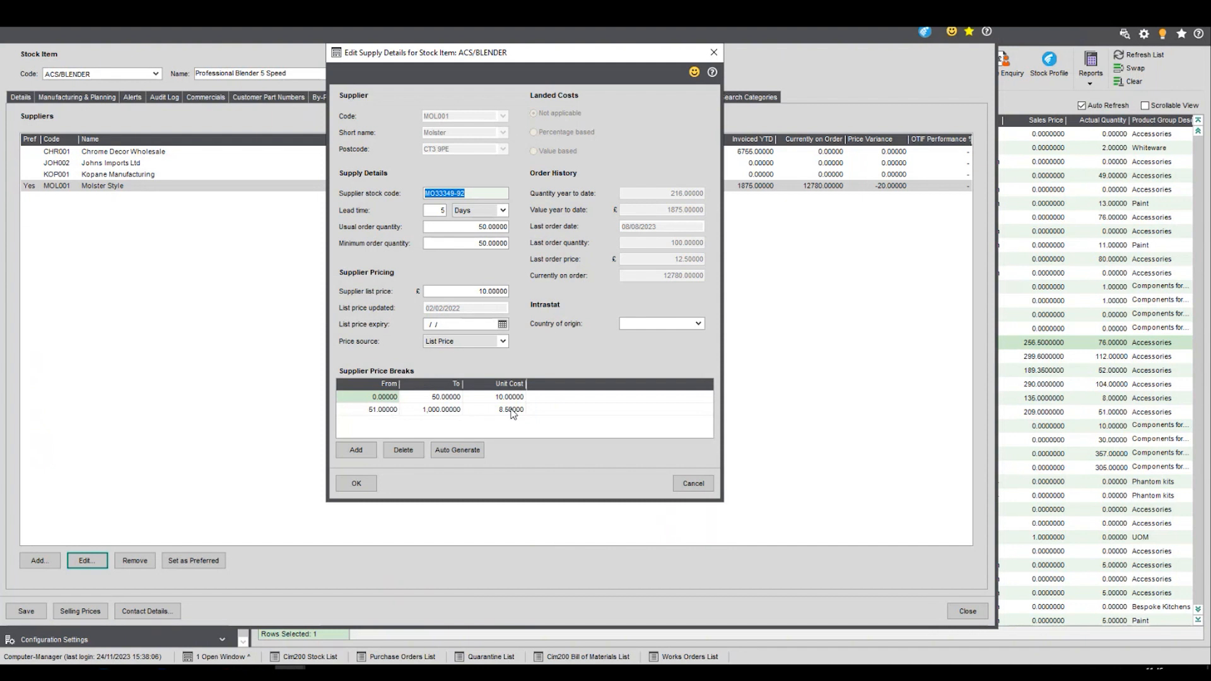
- Confirm the supply details, close the ACS/BLENDER stock item and switch to the Purchase Orders List
left_click(365, 484)
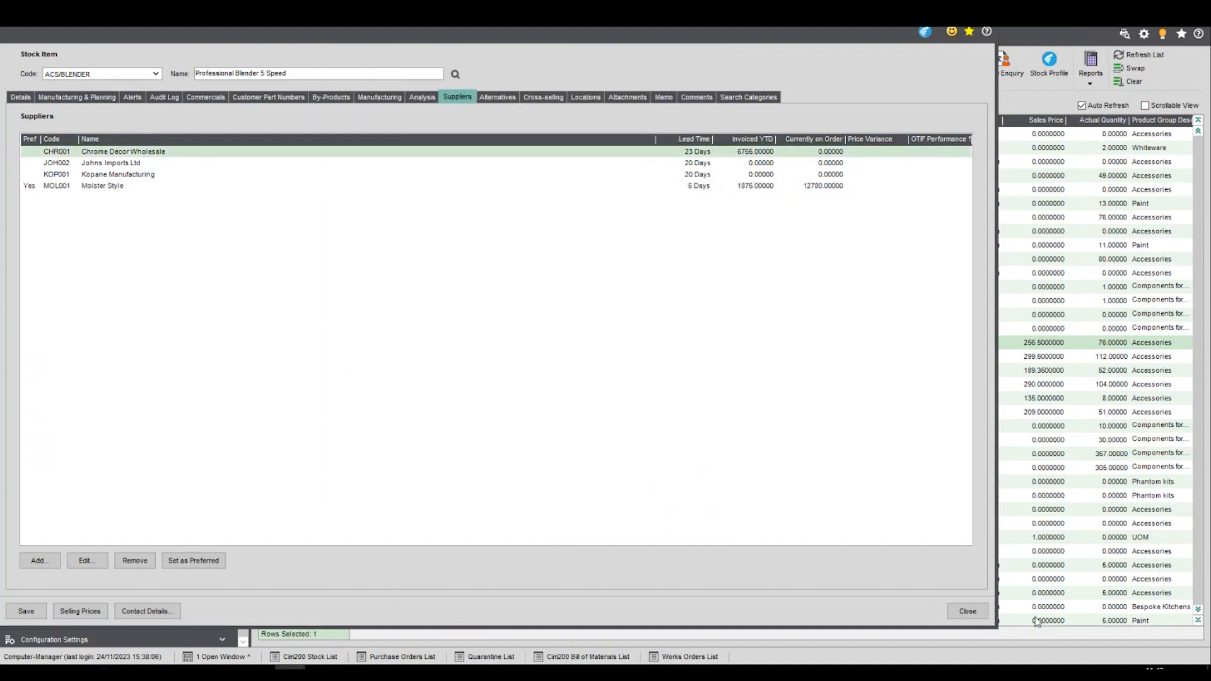
left_click(968, 611)
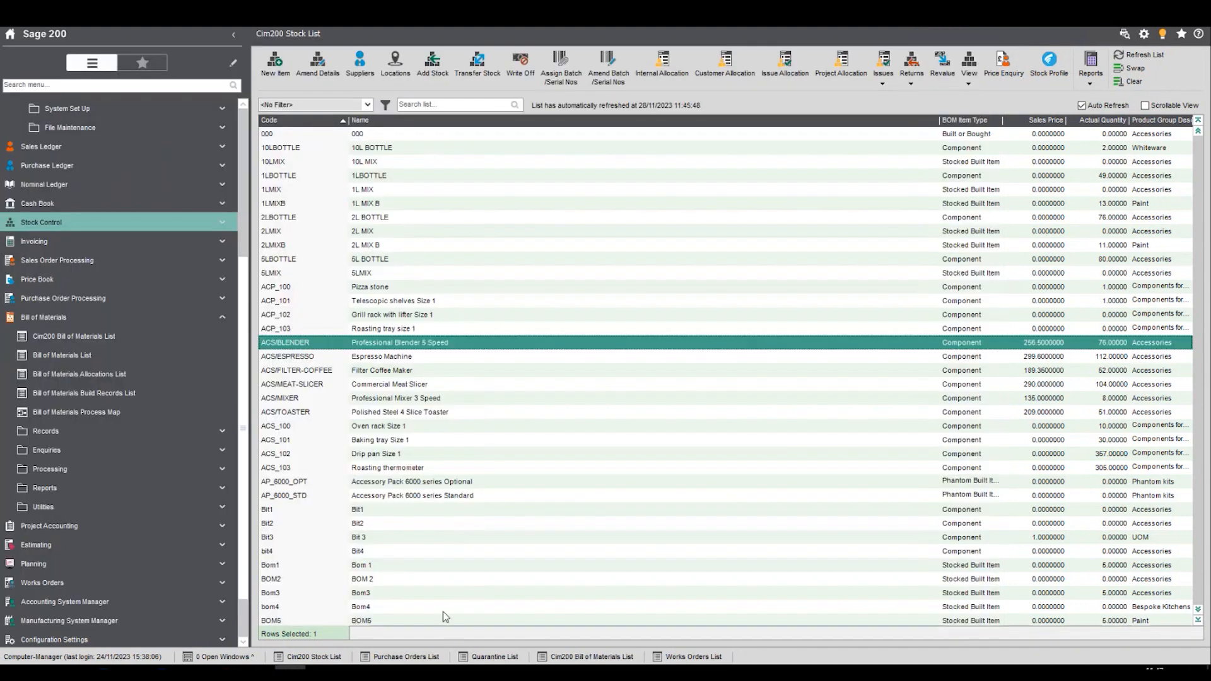
left_click(416, 661)
- Start a new purchase order for supplier MOL001, Molster Style, supplied by default to WAREHOUSE
left_click(294, 84)
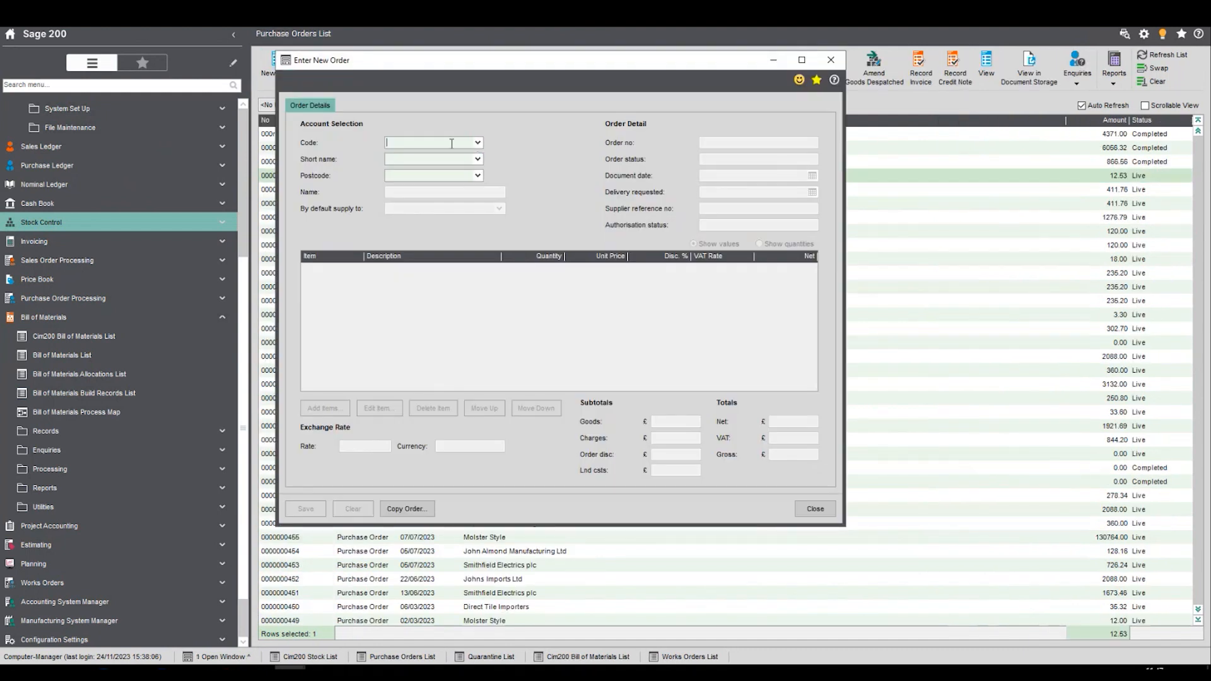
type("mol")
key("Tab")
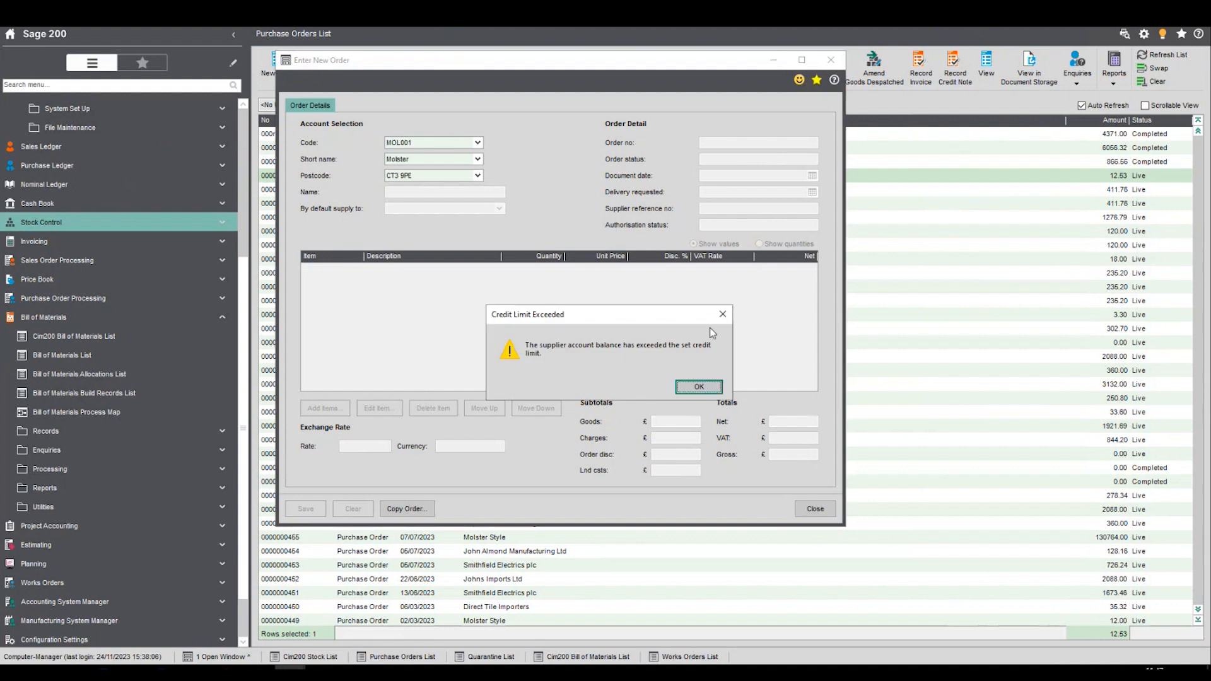
left_click(701, 387)
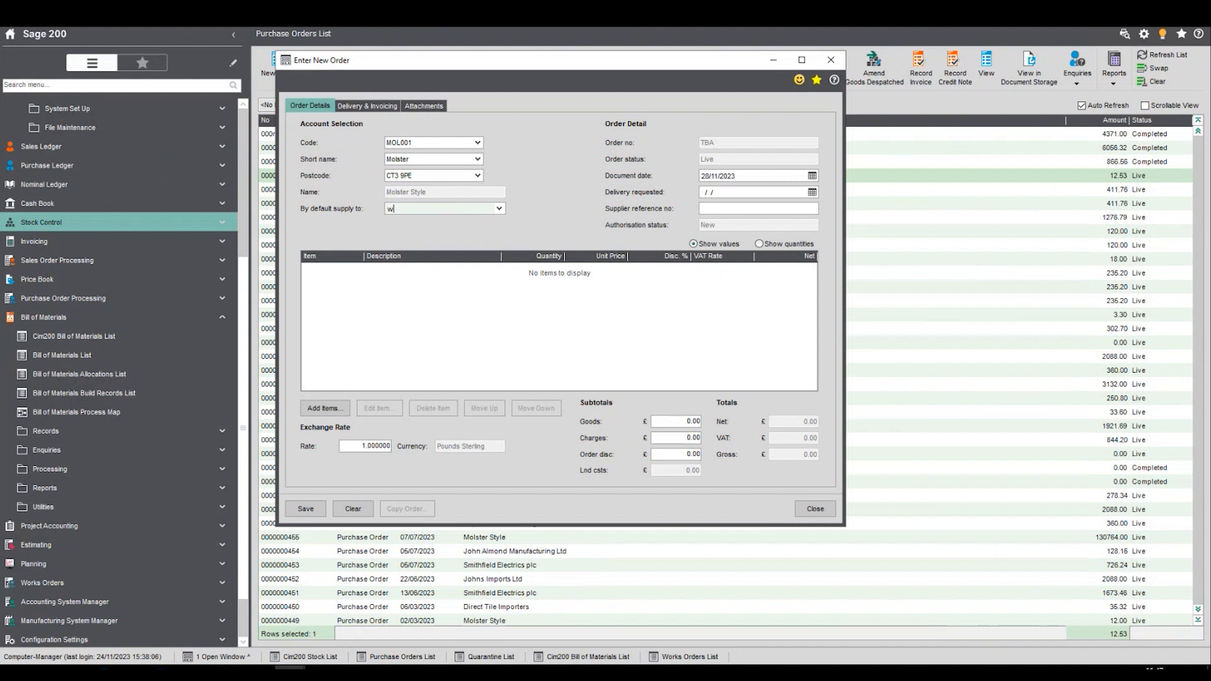
- Add a standard item line for ACS/BLENDER to the purchase order and disable amending the item description
left_click(325, 408)
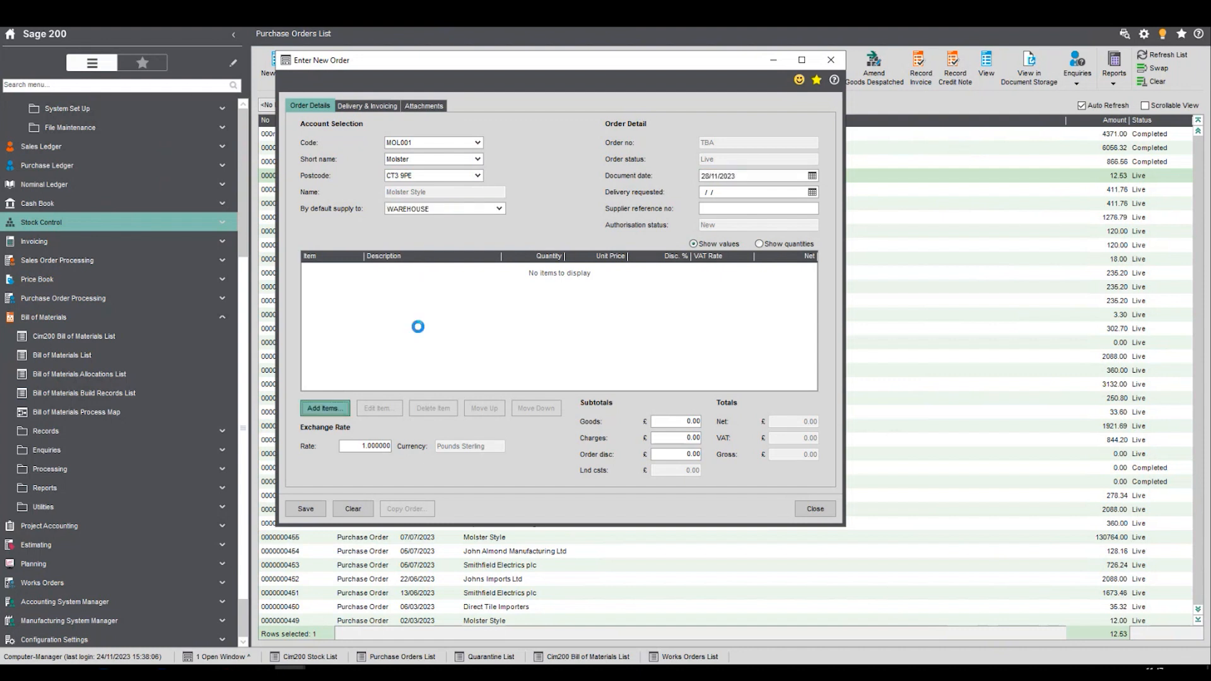
left_click(392, 248)
type("acs/")
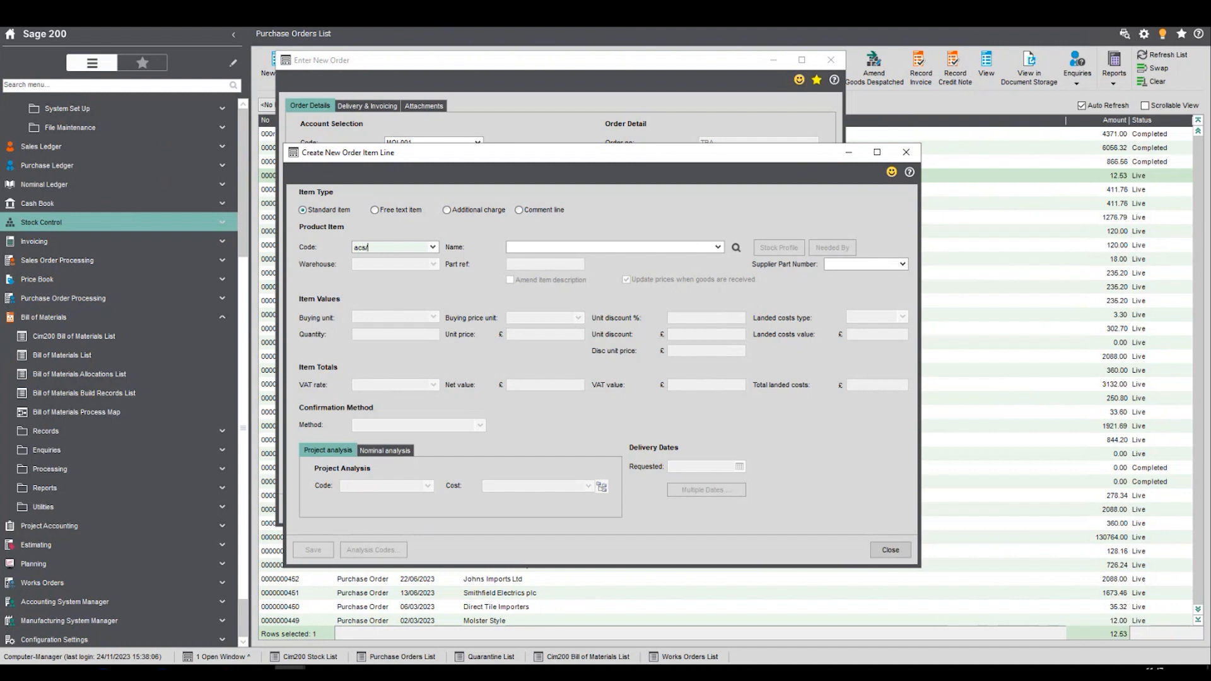
type("b")
key("Tab")
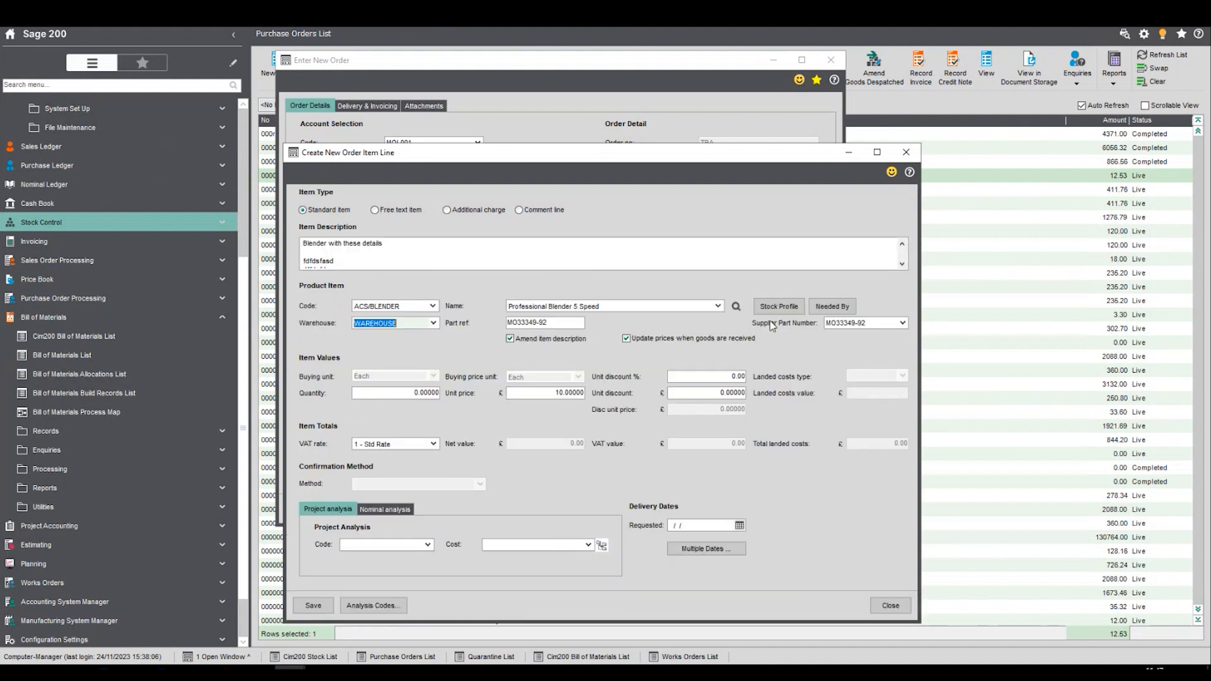
left_click(512, 339)
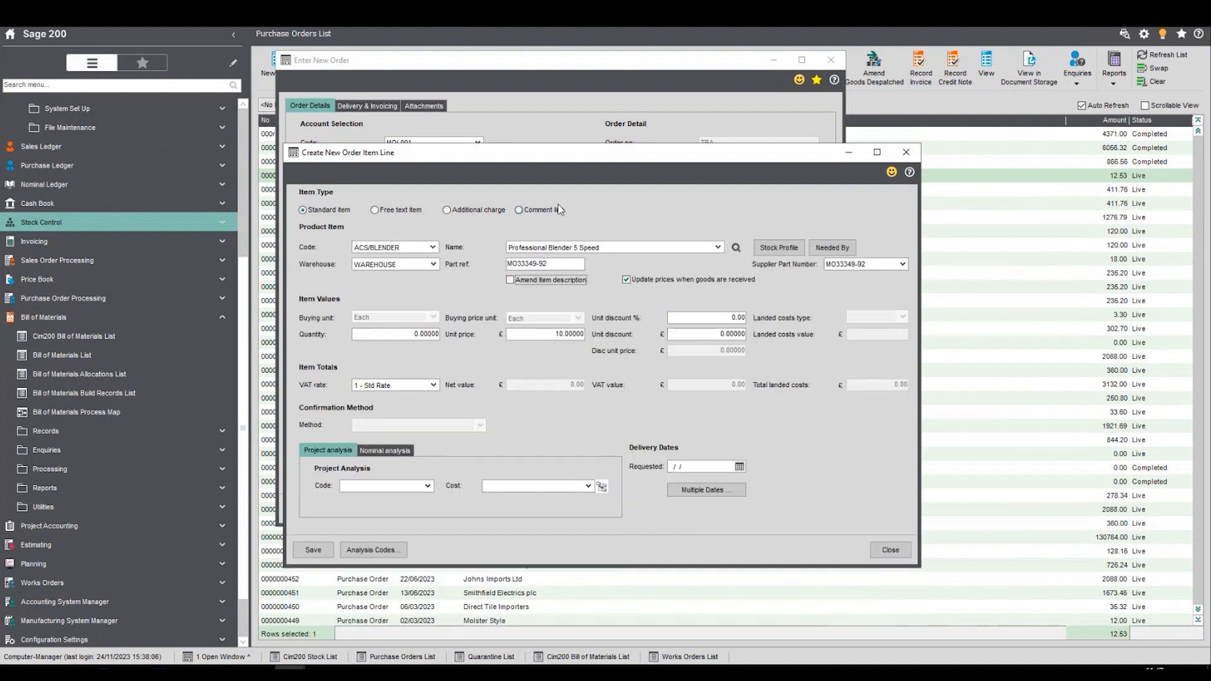
- Enter a quantity of 45 for the ACS/BLENDER line and check the unit price
left_click(387, 335)
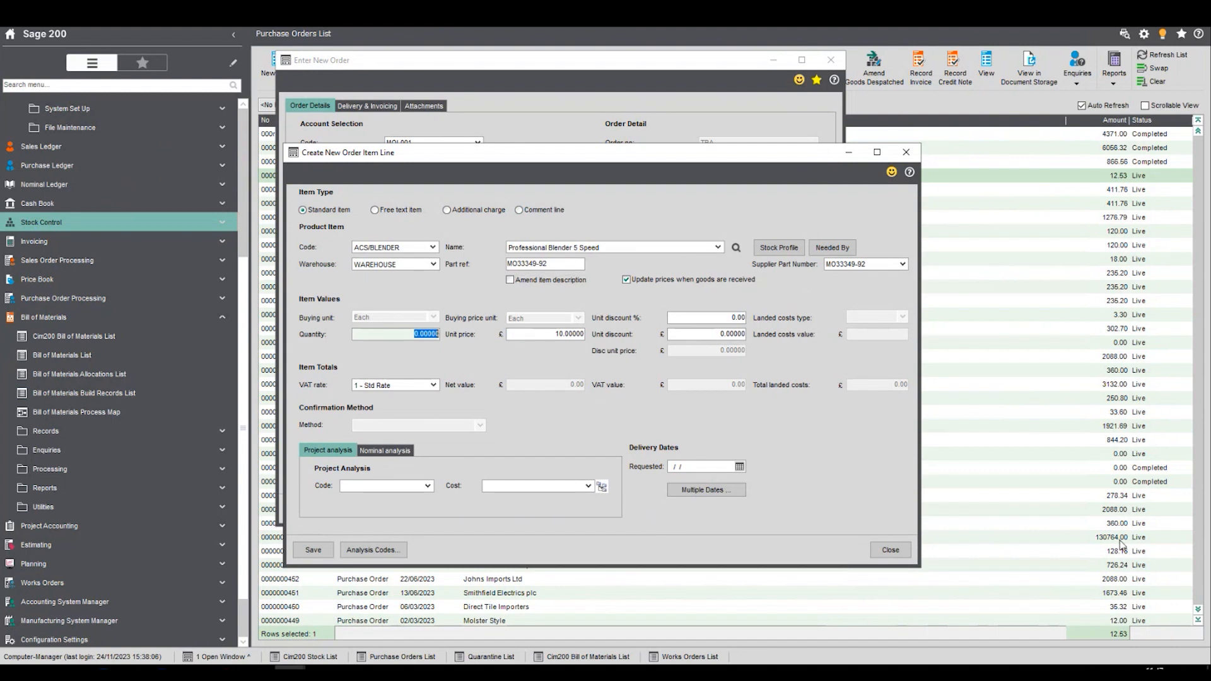
type("45")
key("Tab")
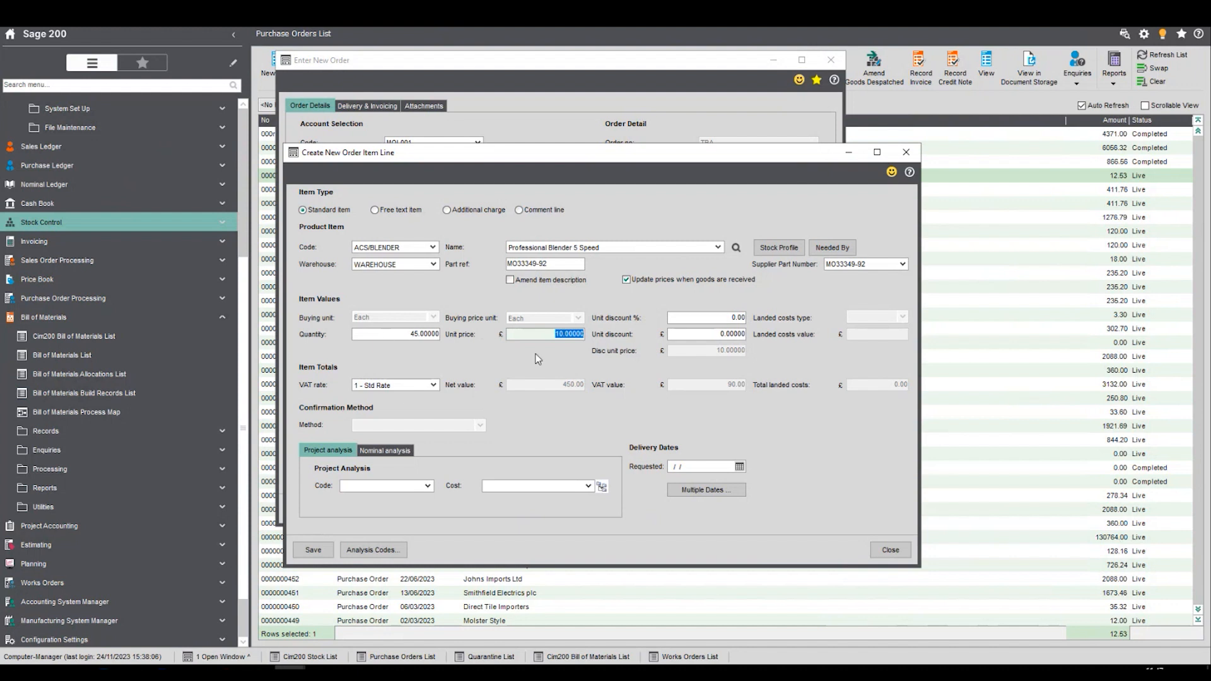
left_click(567, 342)
- Set the ACS/BLENDER line's quantity to 55, check the price-break unit price and save the line
left_click(438, 335)
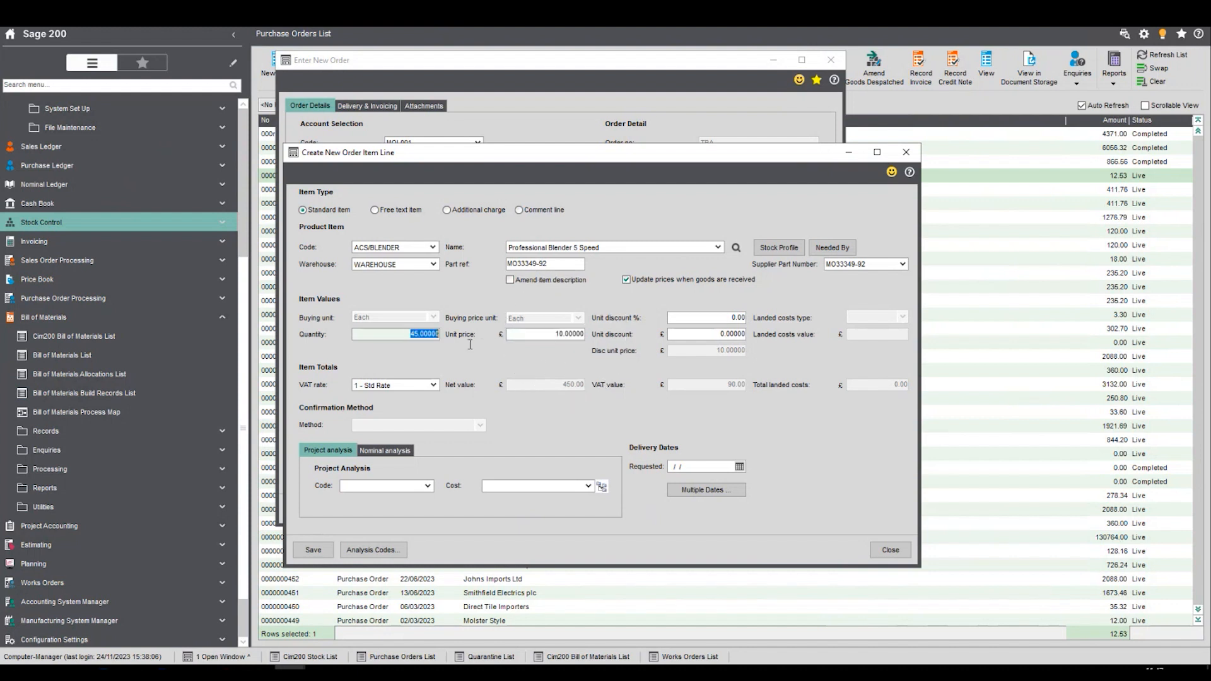
type("55")
key("Tab")
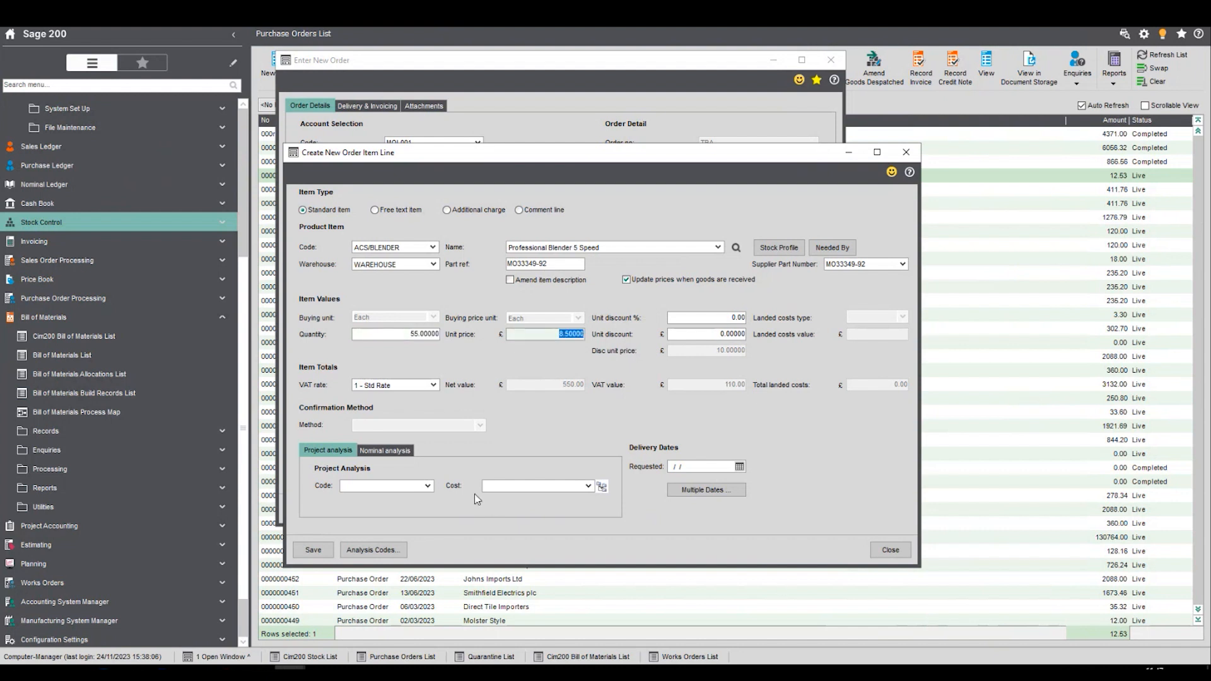
left_click(550, 332)
left_click(314, 550)
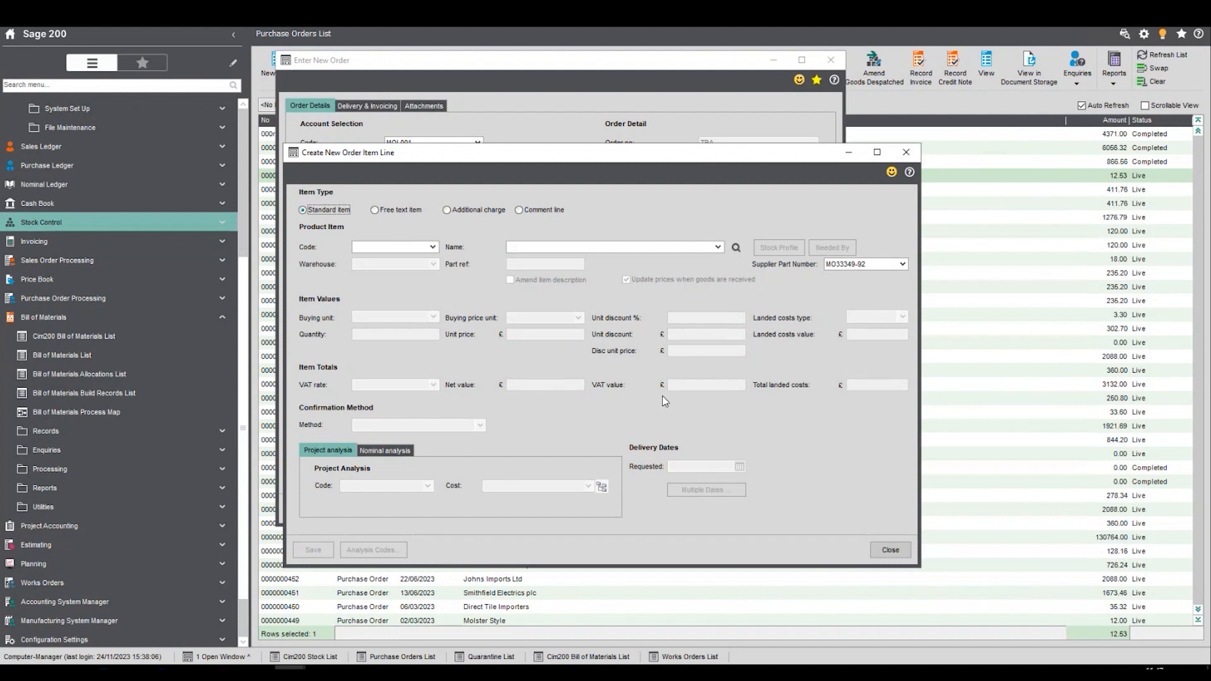
- Change the new order line to a comment line and open the Quick Text library for maintenance
left_click(520, 211)
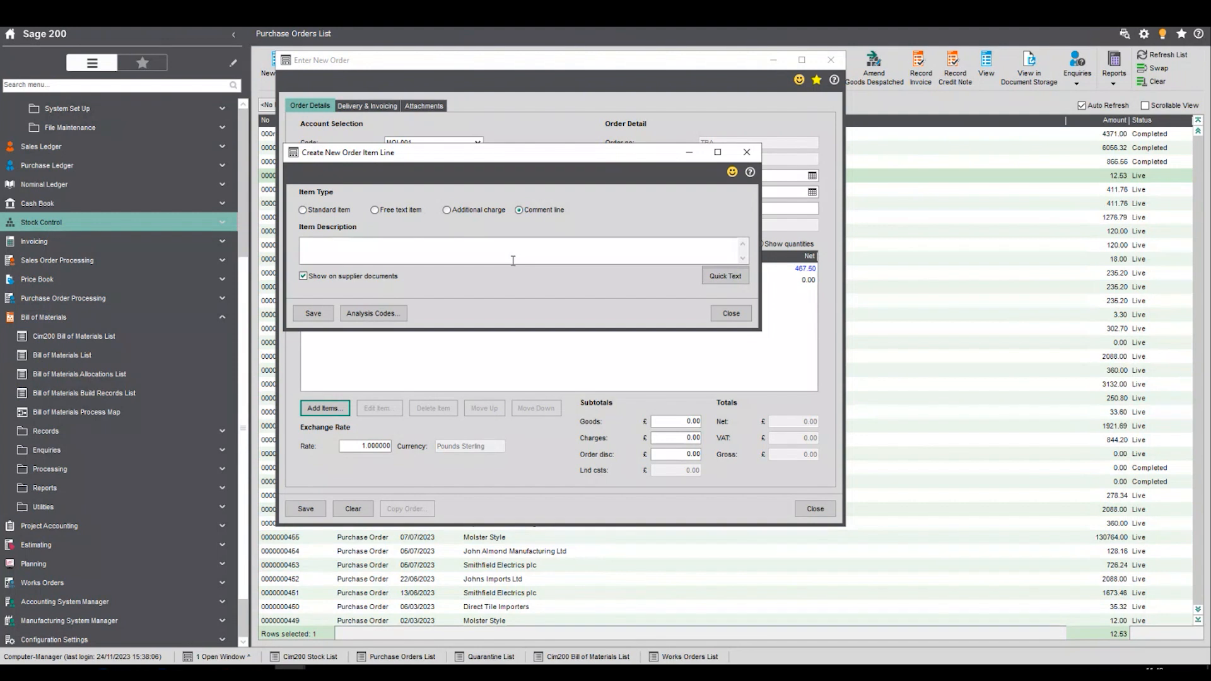
left_click(717, 272)
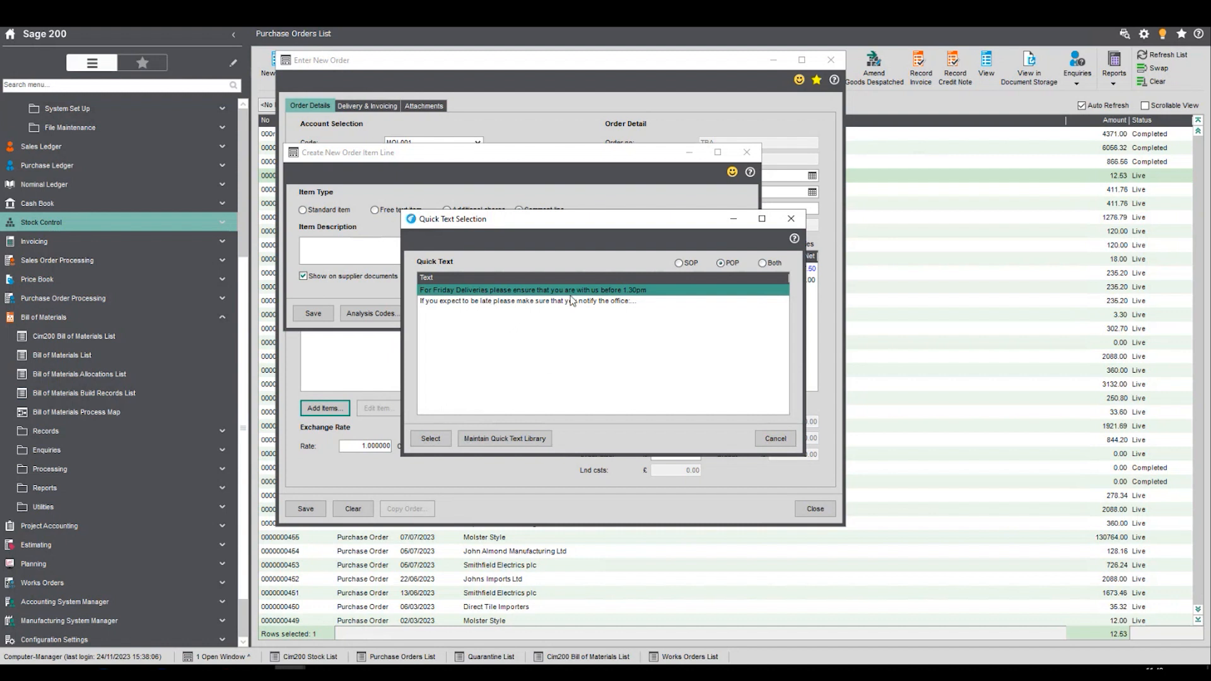
left_click(527, 436)
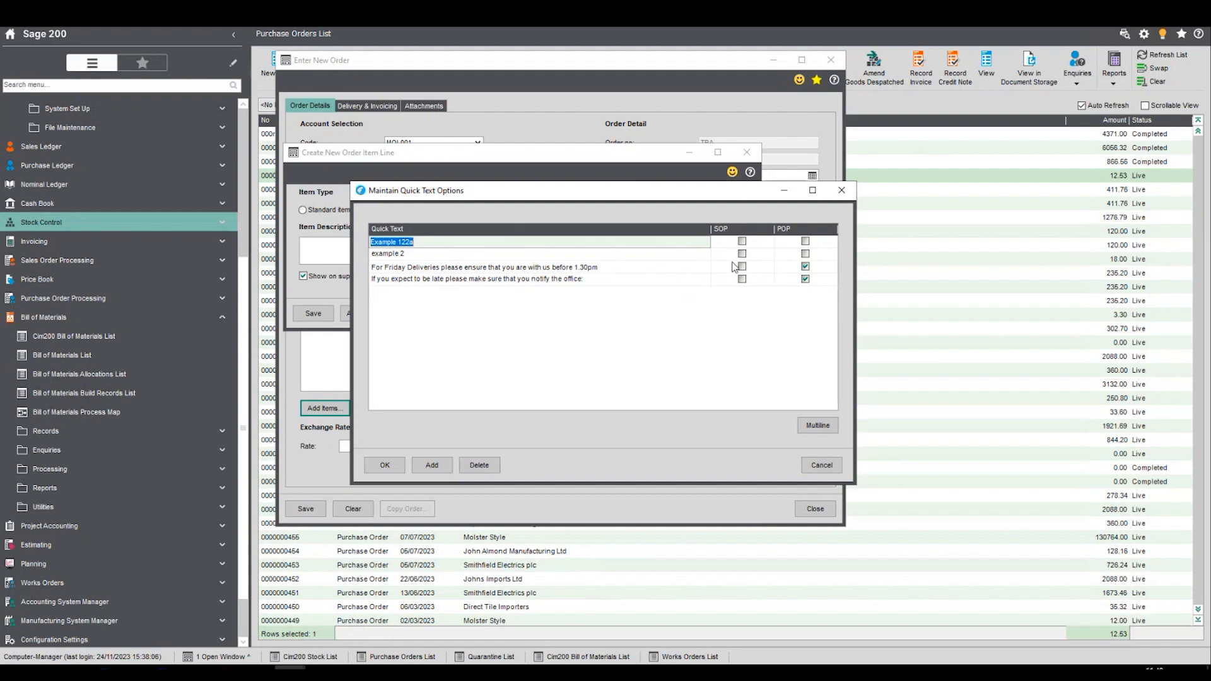
- Examine the multiline text of the "If you expect to be late" quick text, then confirm and close the library
left_click(559, 280)
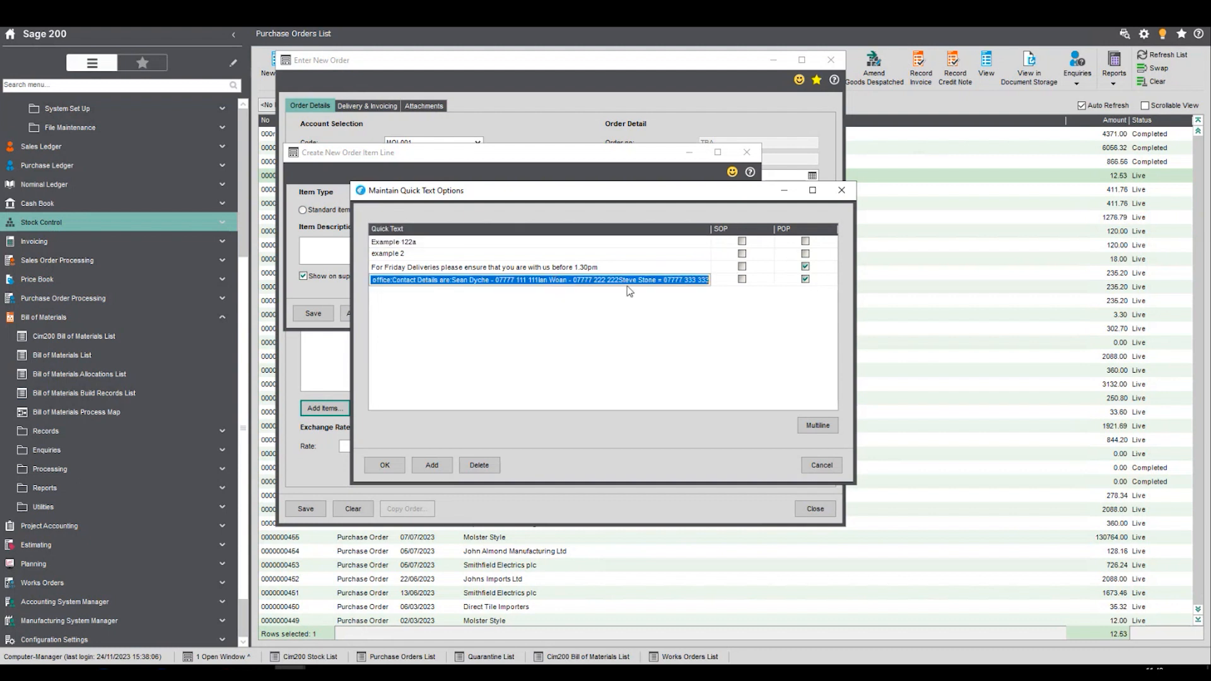
left_click(814, 425)
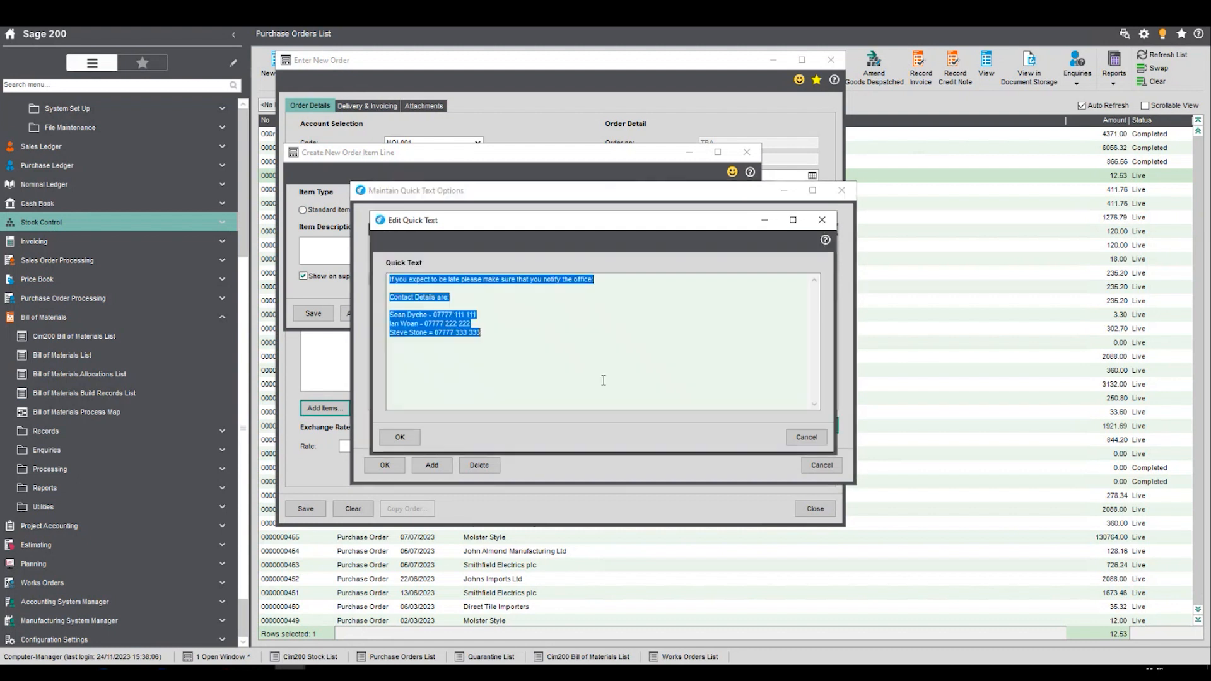
left_click(396, 287)
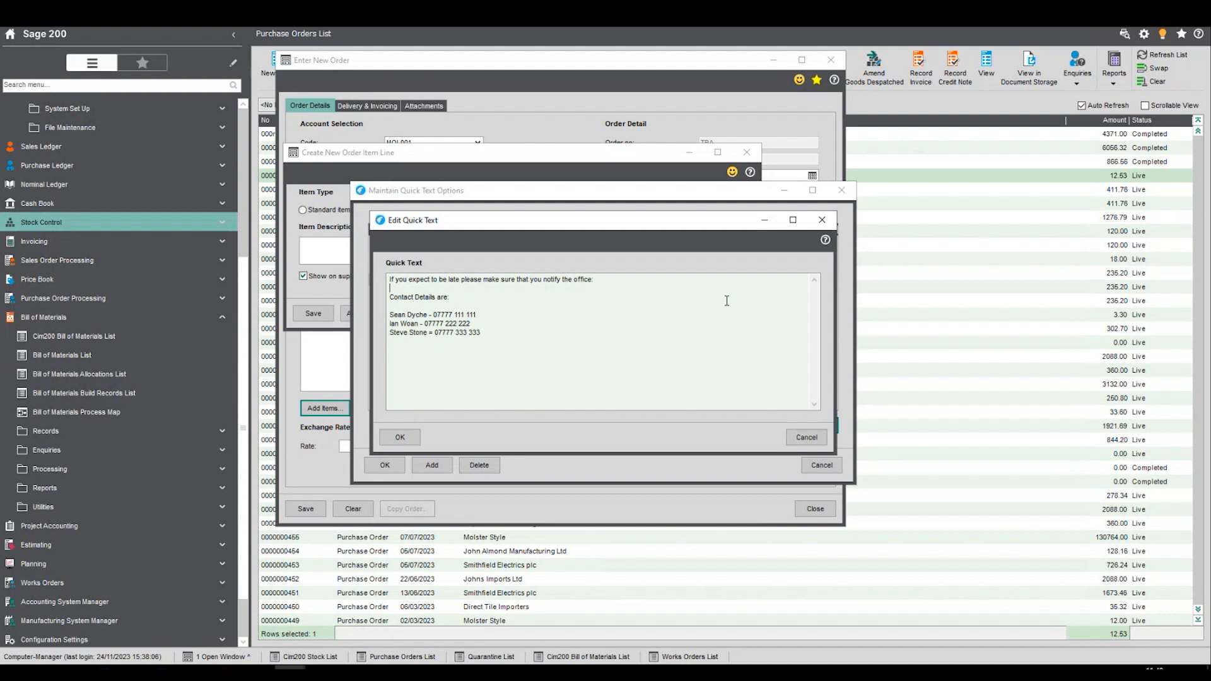
left_click(403, 438)
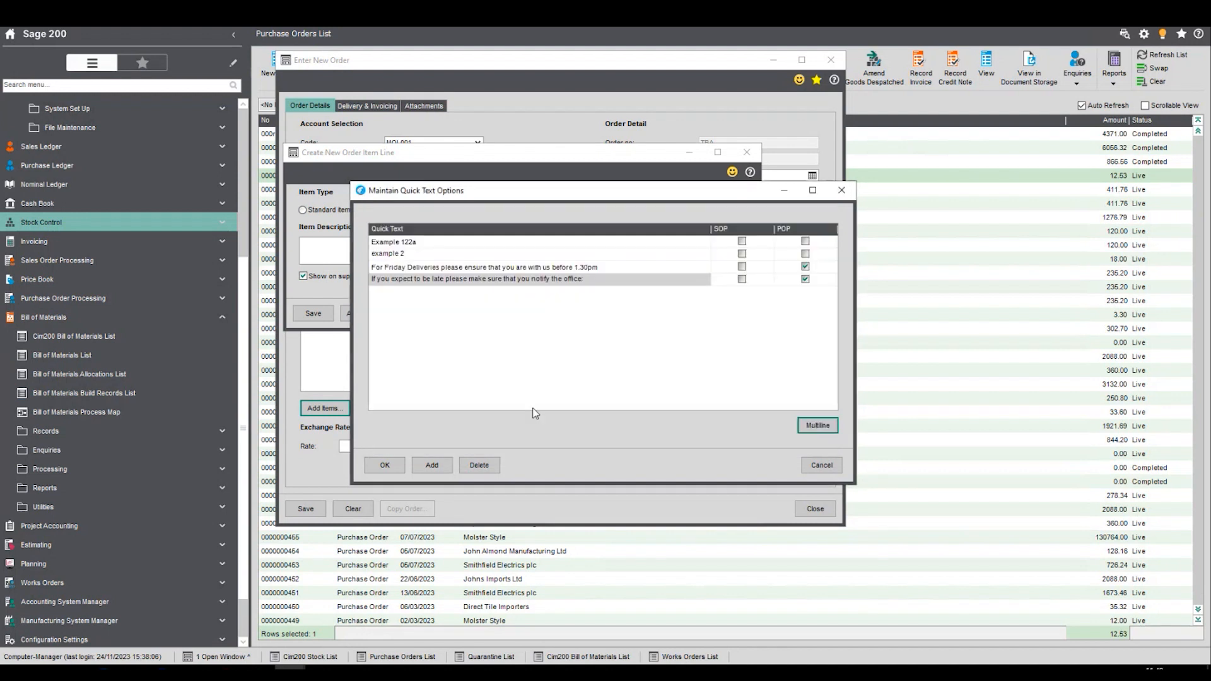
left_click(385, 465)
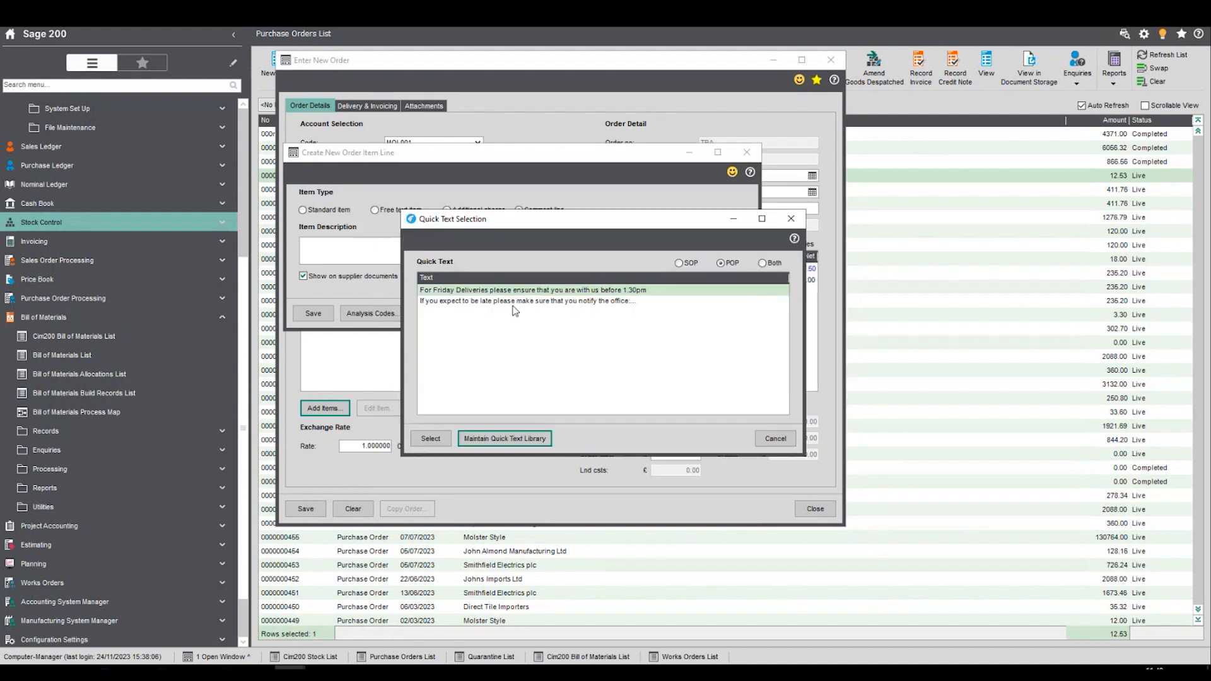
- Insert the "If you expect to be late" quick text as the comment, save the line and finish adding items
left_click(477, 302)
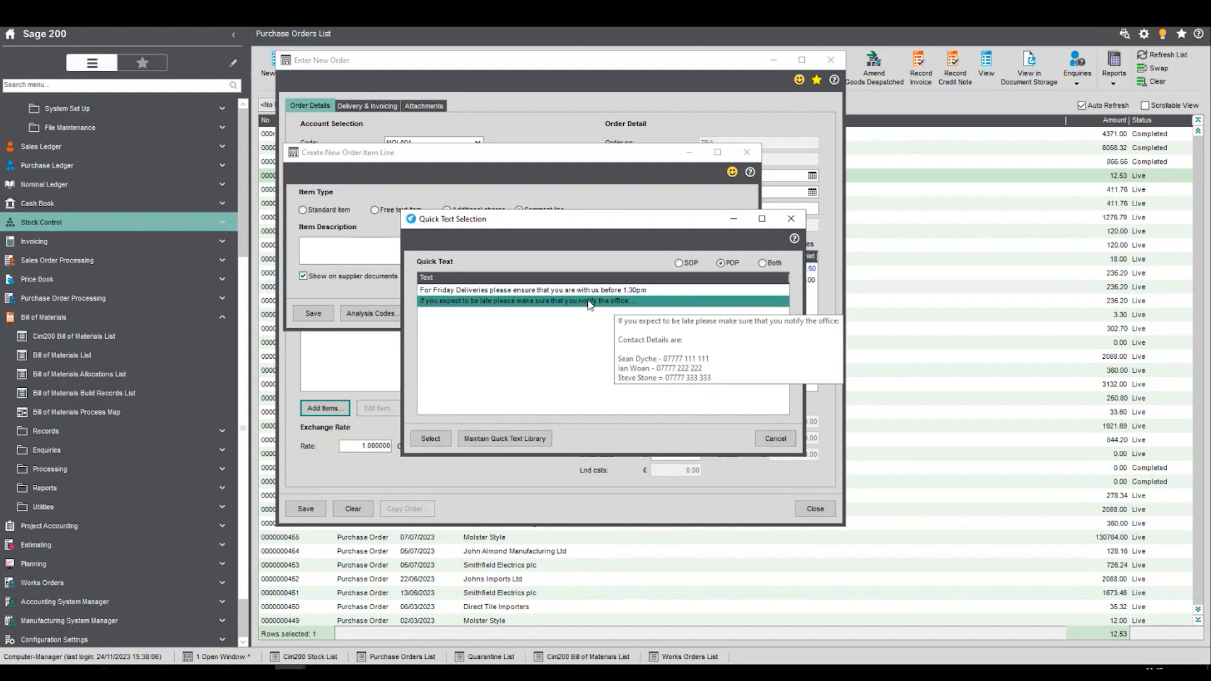
left_click(429, 439)
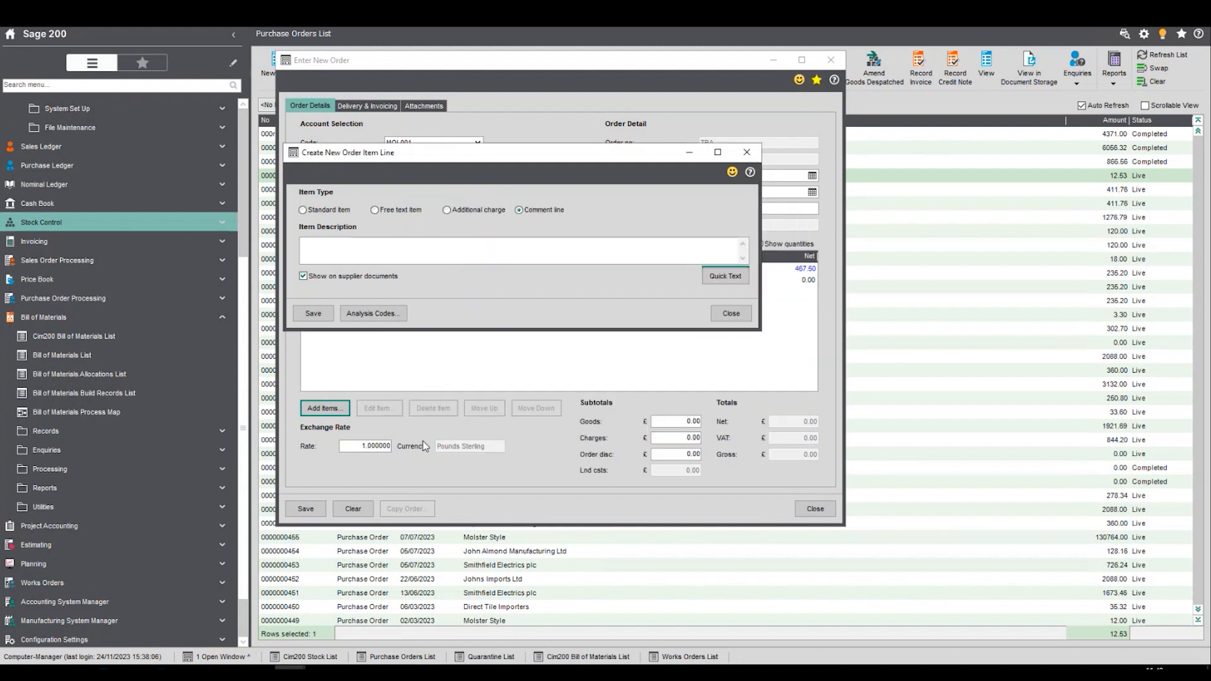
left_click(312, 313)
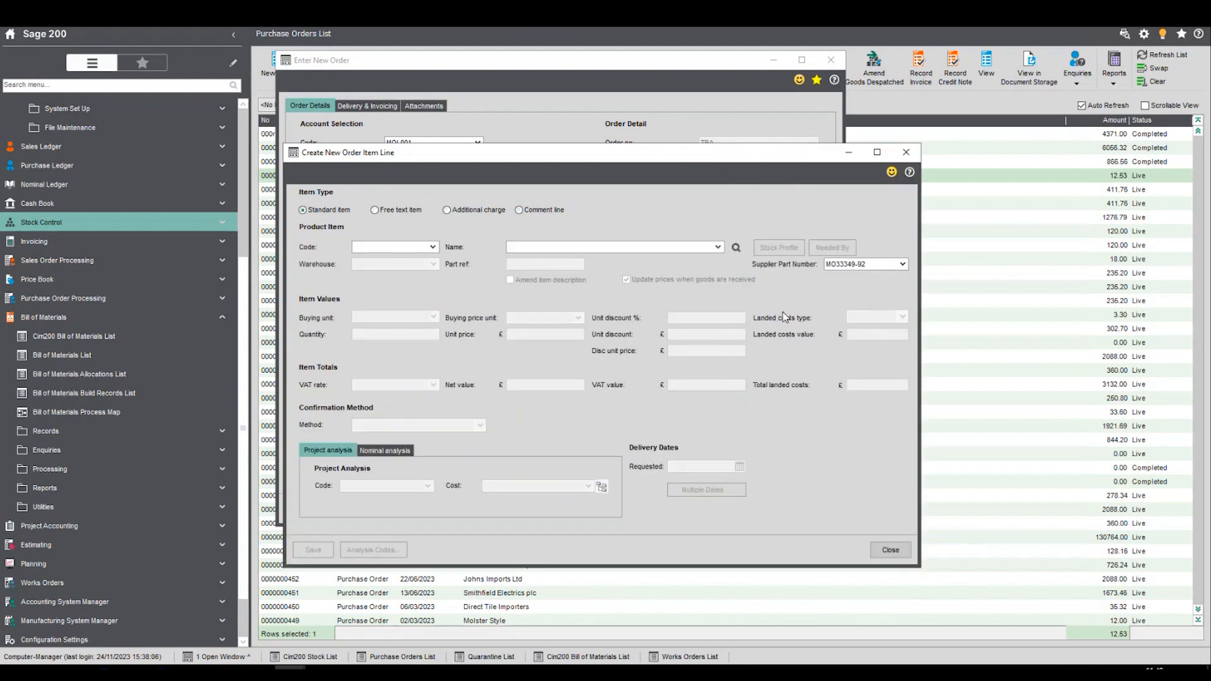
left_click(891, 550)
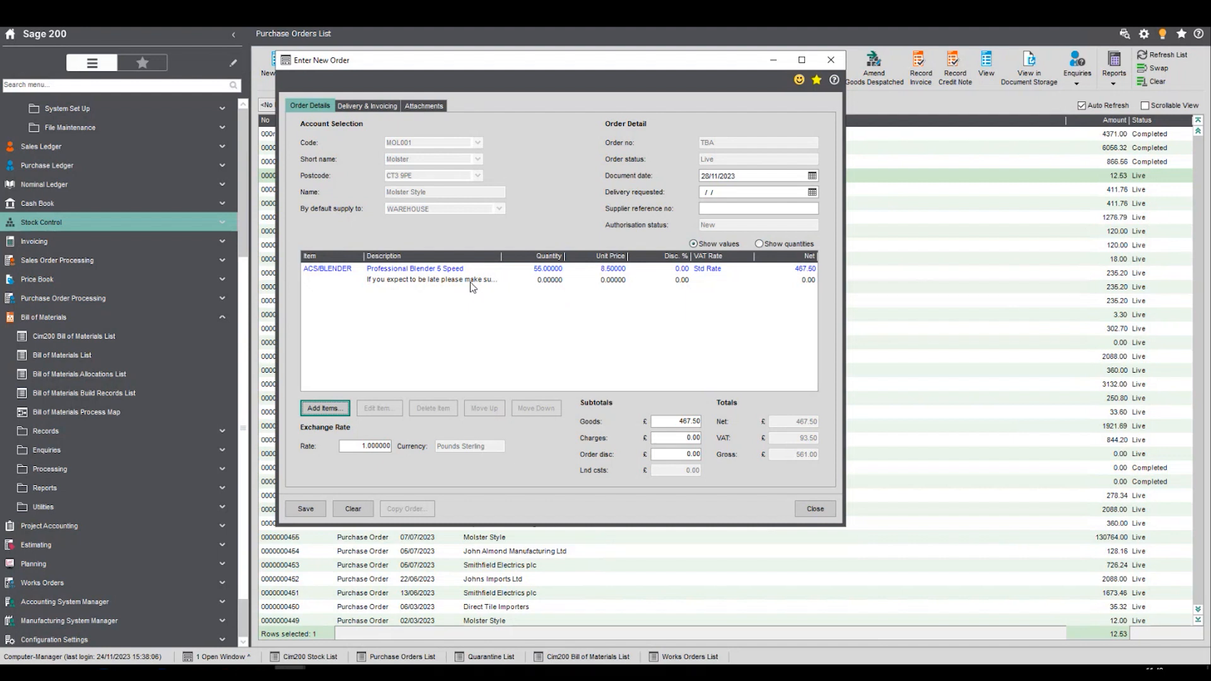
- Save the Molster Style purchase order, accept the credit limit warning and close the order entry form
left_click(307, 509)
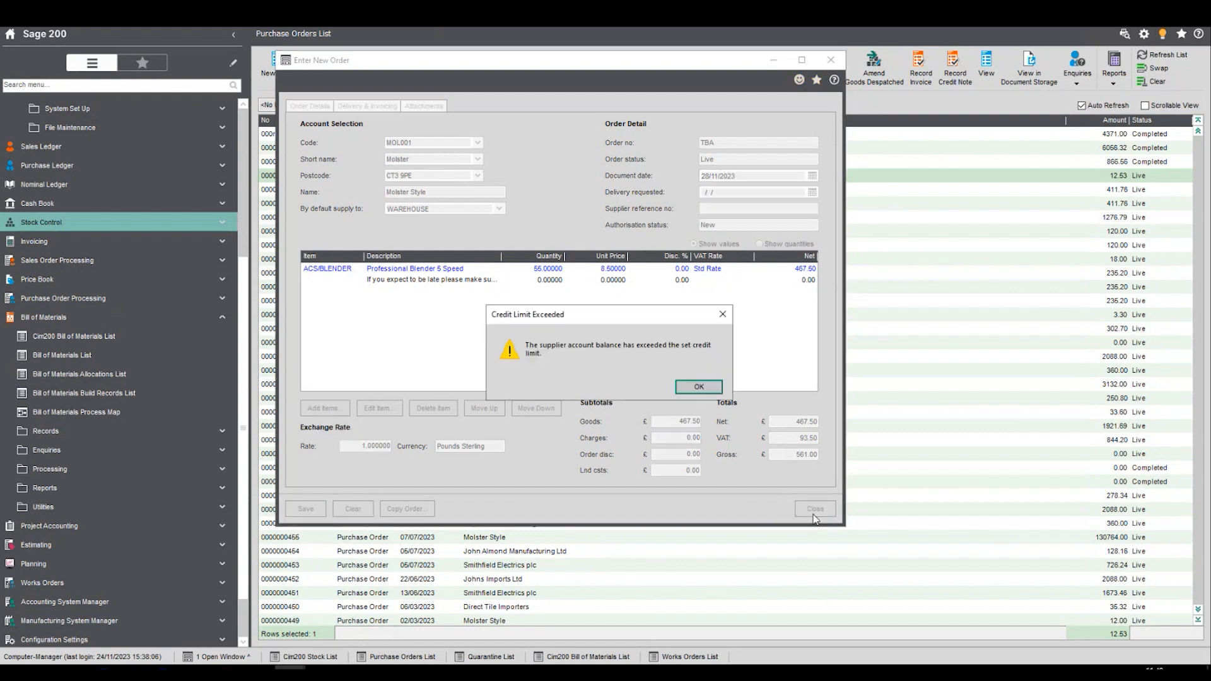
left_click(700, 387)
left_click(514, 423)
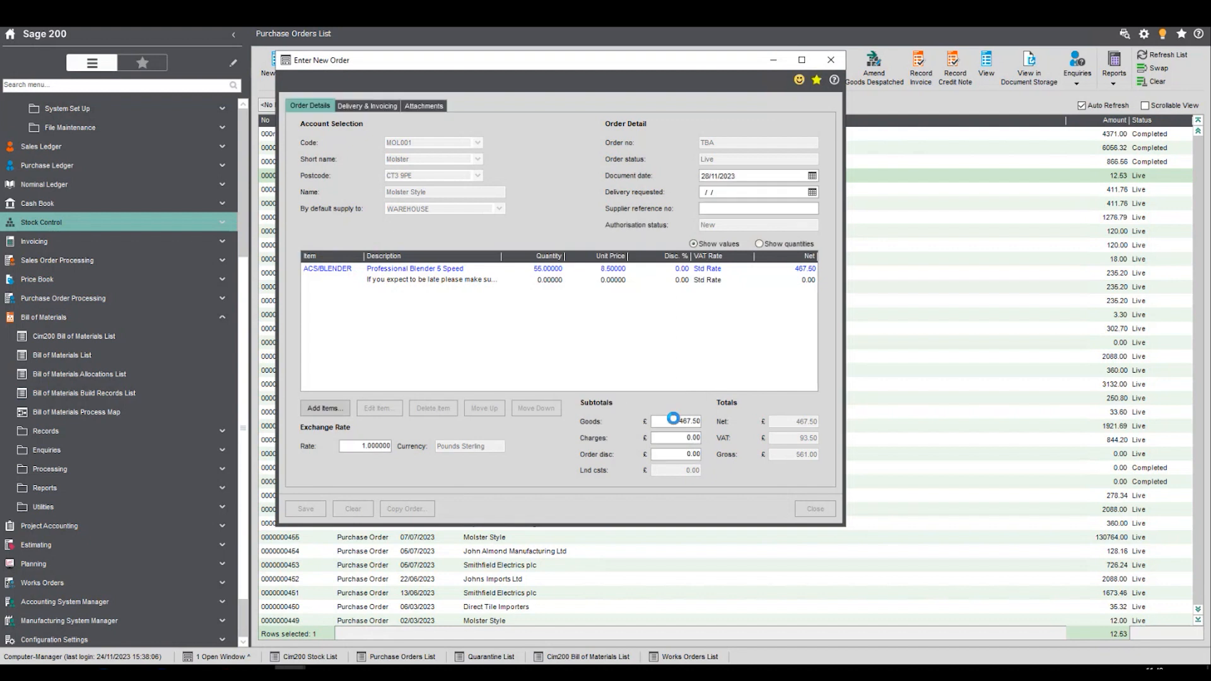
left_click(604, 377)
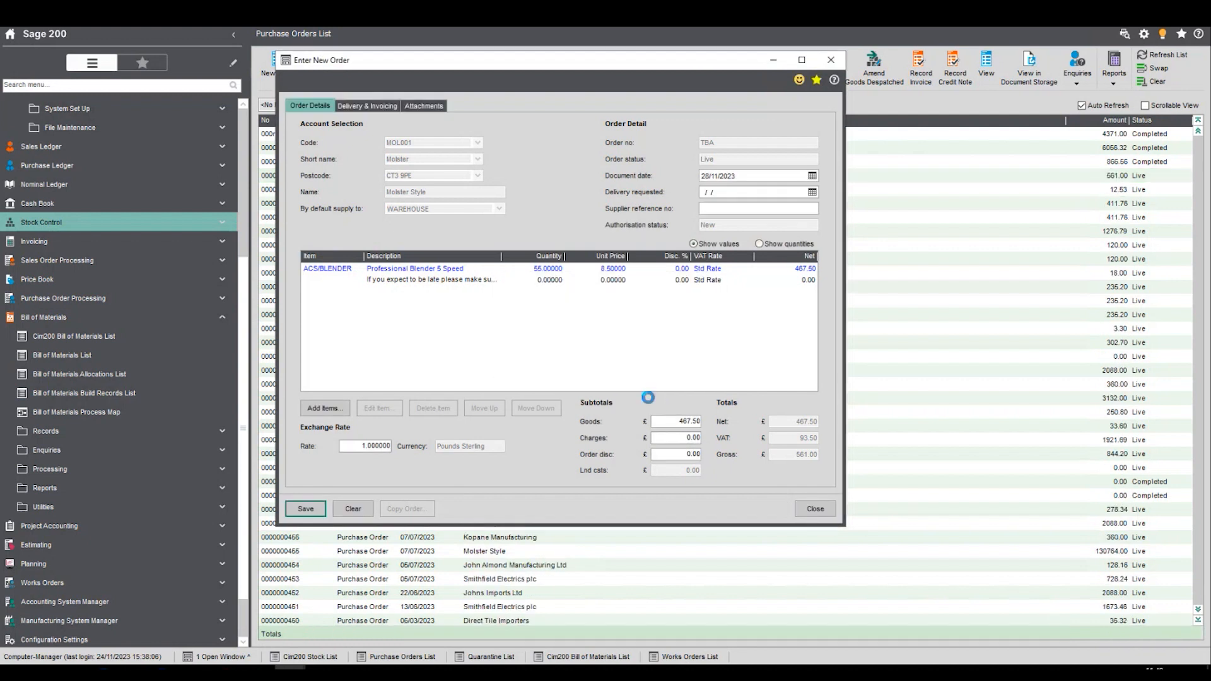
left_click(807, 508)
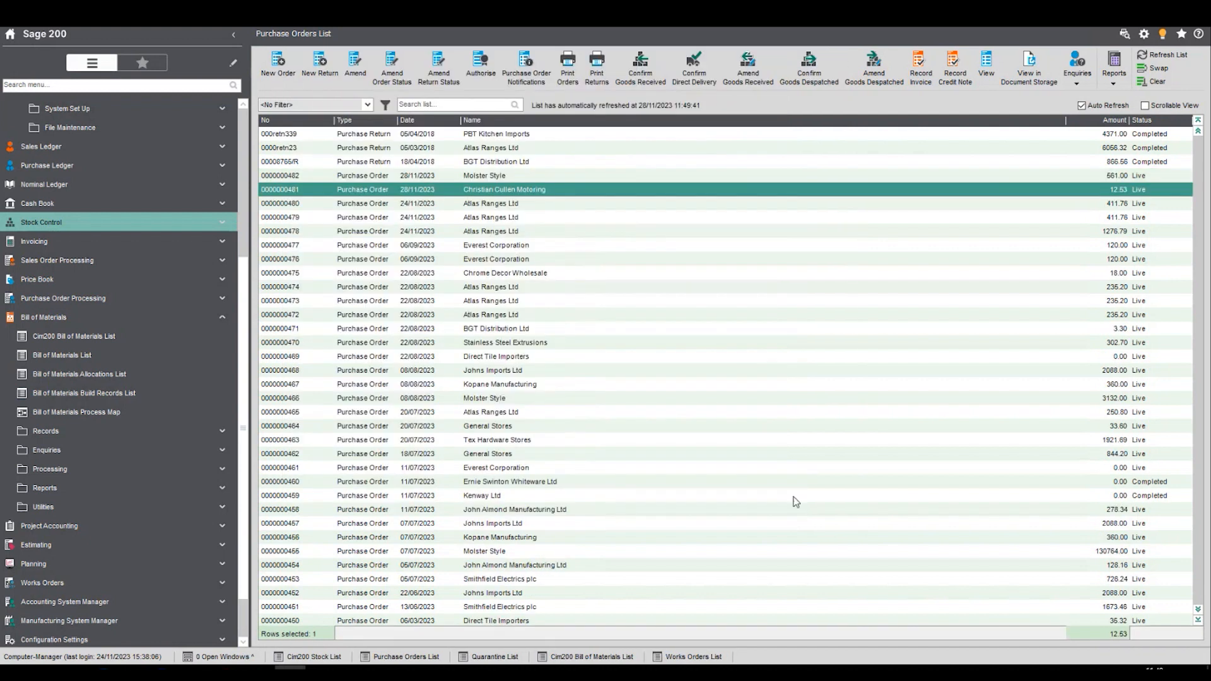
- Collapse the Bill of Materials and Cim200 Works Orders groups and expand the Enquiries of Stock Control
left_click(122, 315)
scroll(181, 291, "up", 3)
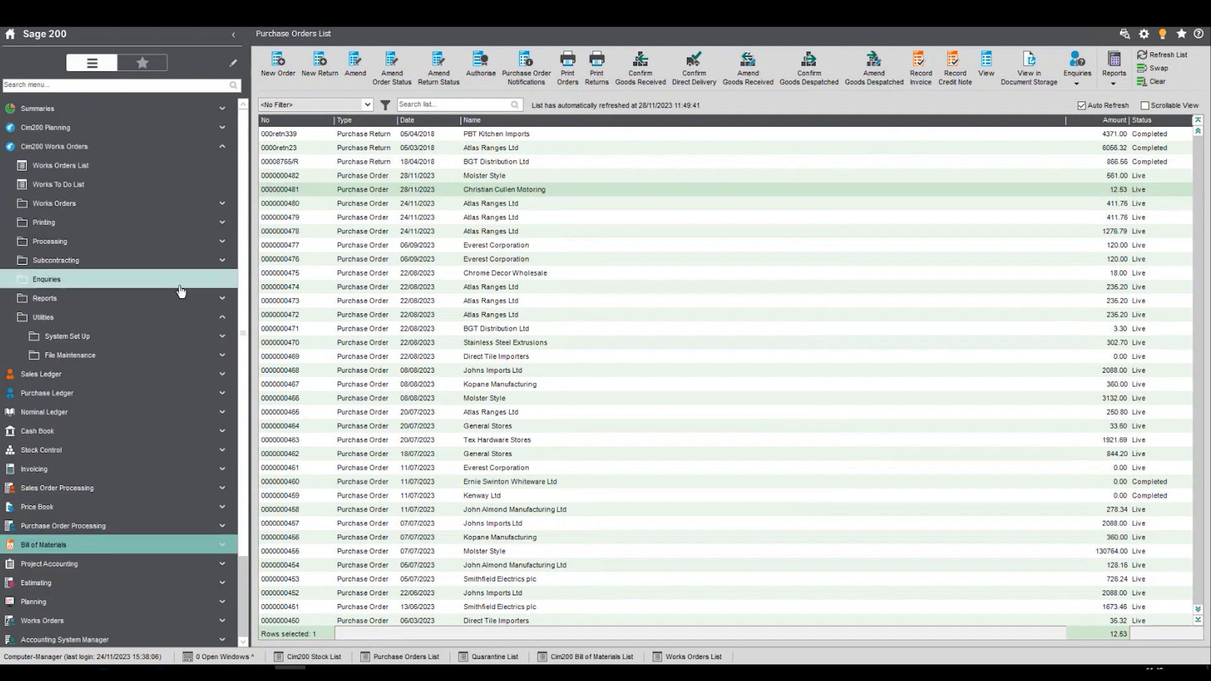
left_click(141, 149)
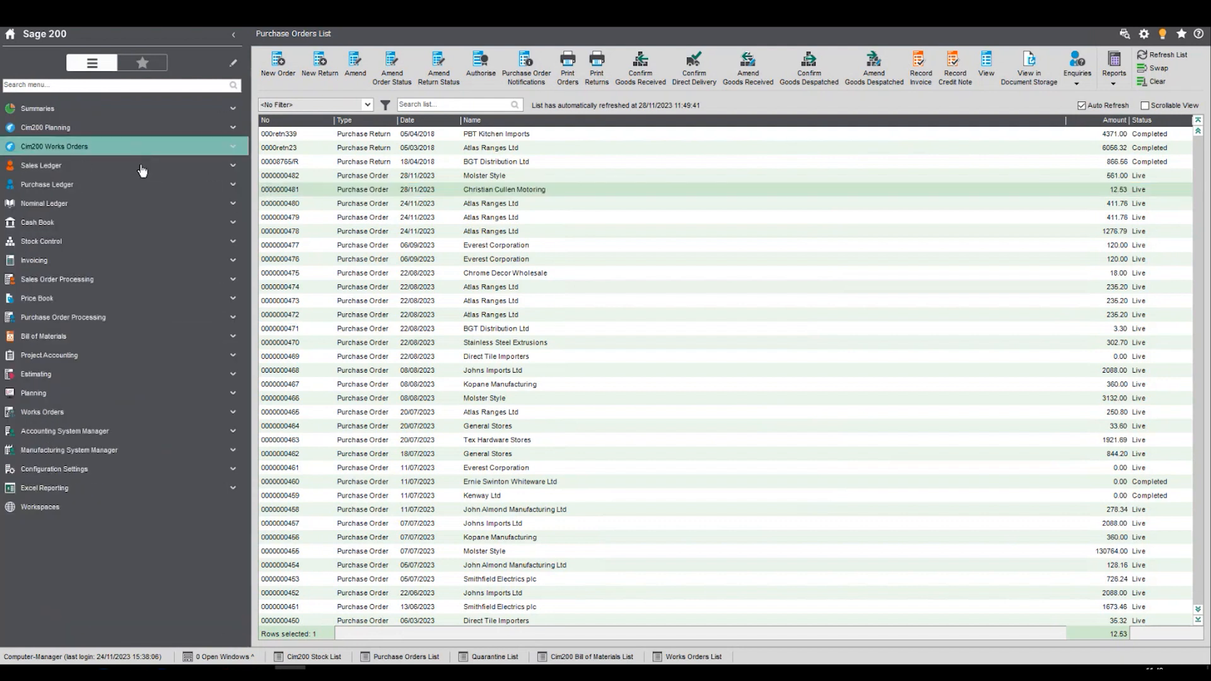
left_click(117, 244)
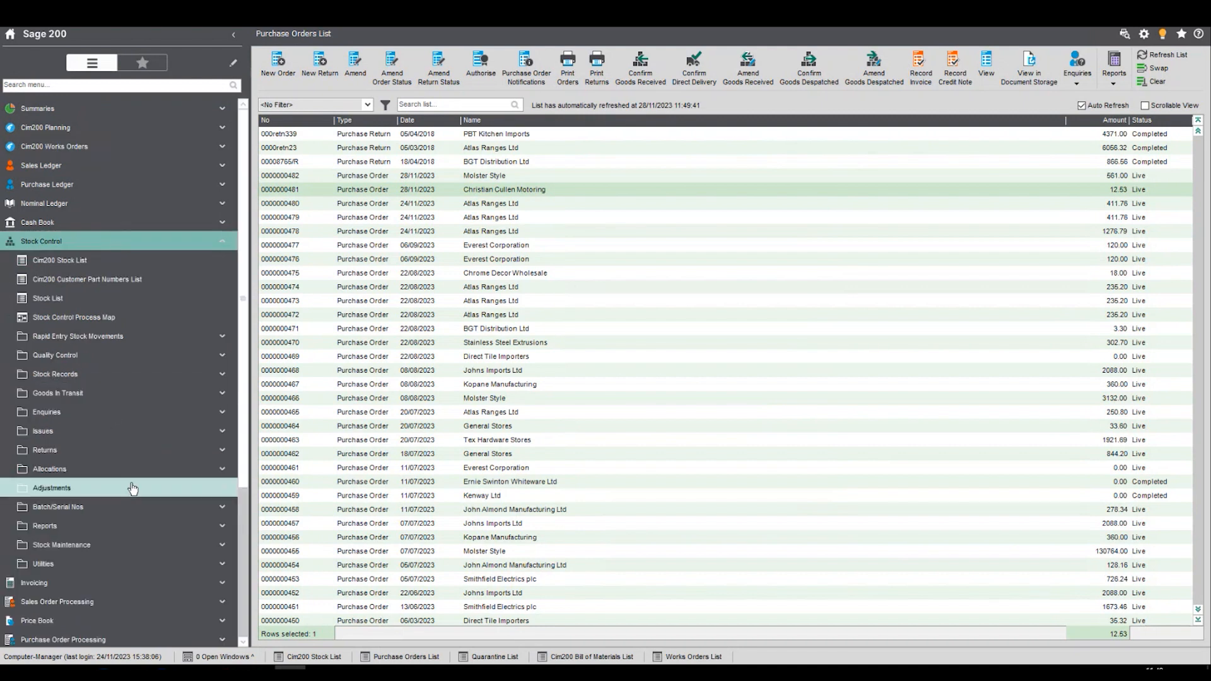
left_click(130, 411)
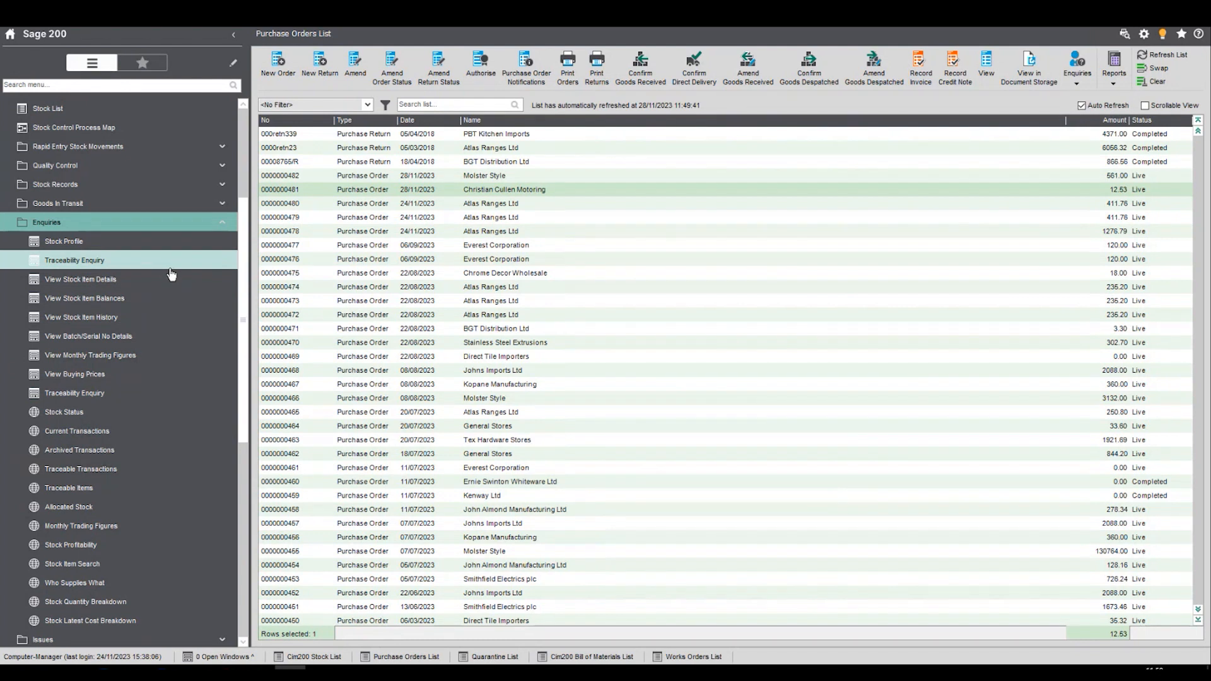
- Open the first Traceability Enquiry under Stock Control and search by Batch/Serial Number for "Batch234"
left_click(77, 267)
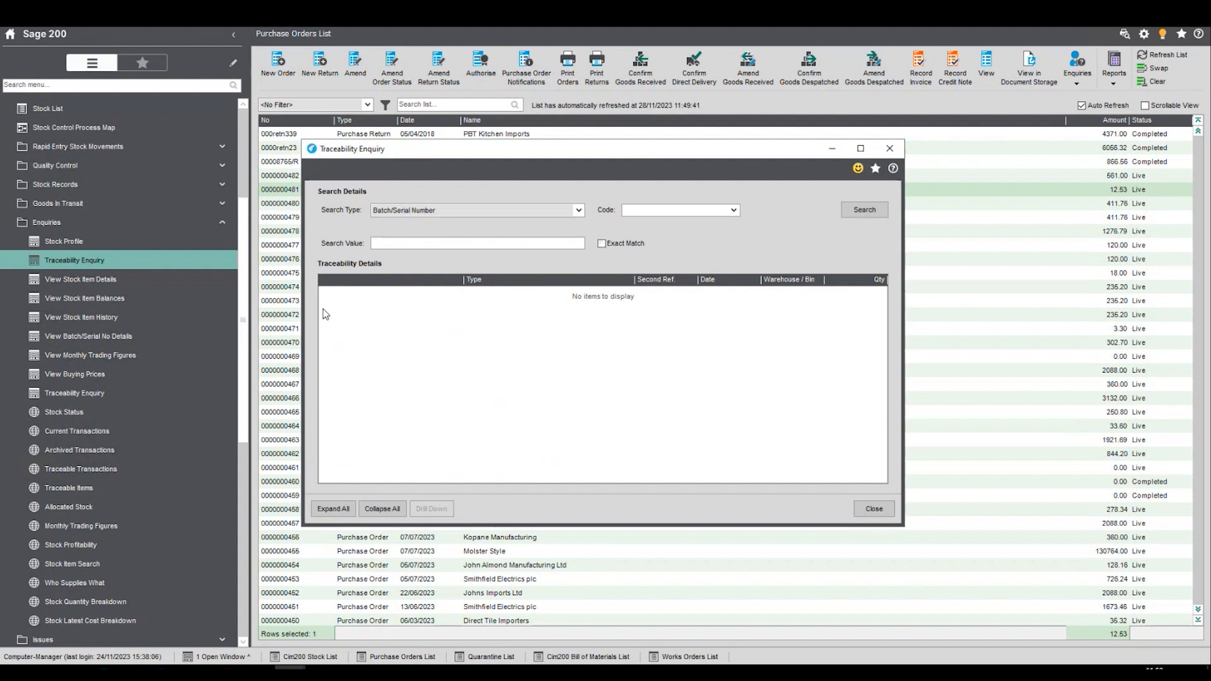
left_click(578, 212)
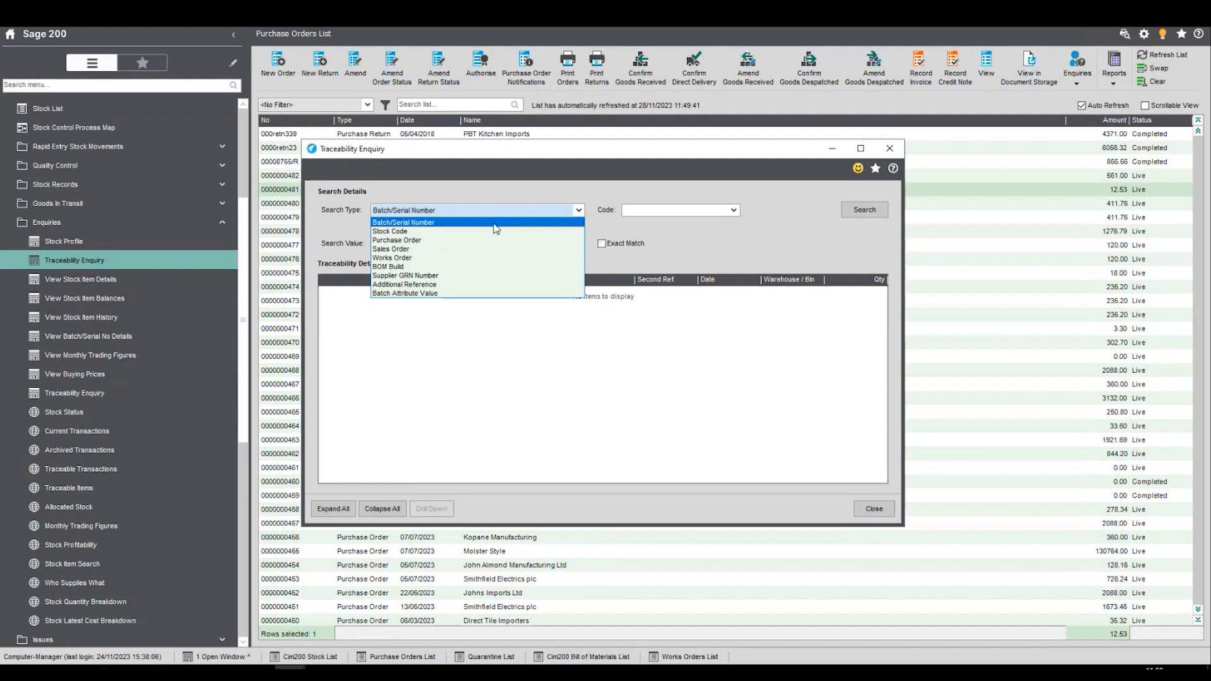
left_click(497, 225)
left_click(445, 244)
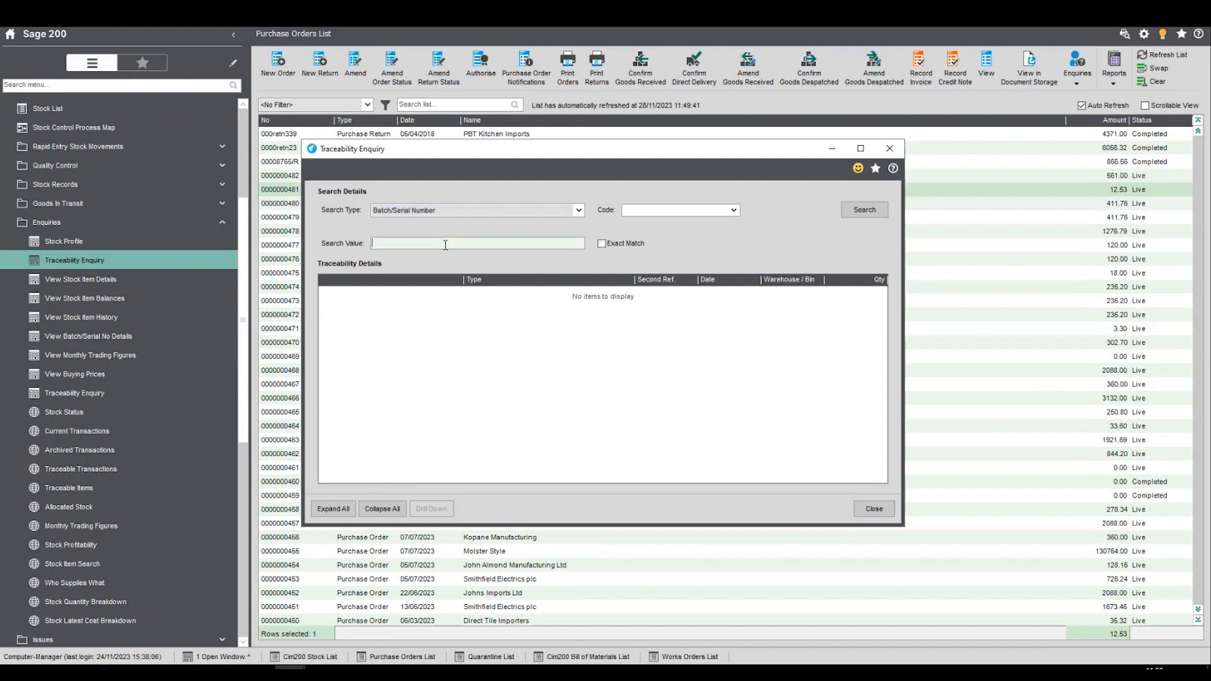
type("Batch234")
left_click(847, 209)
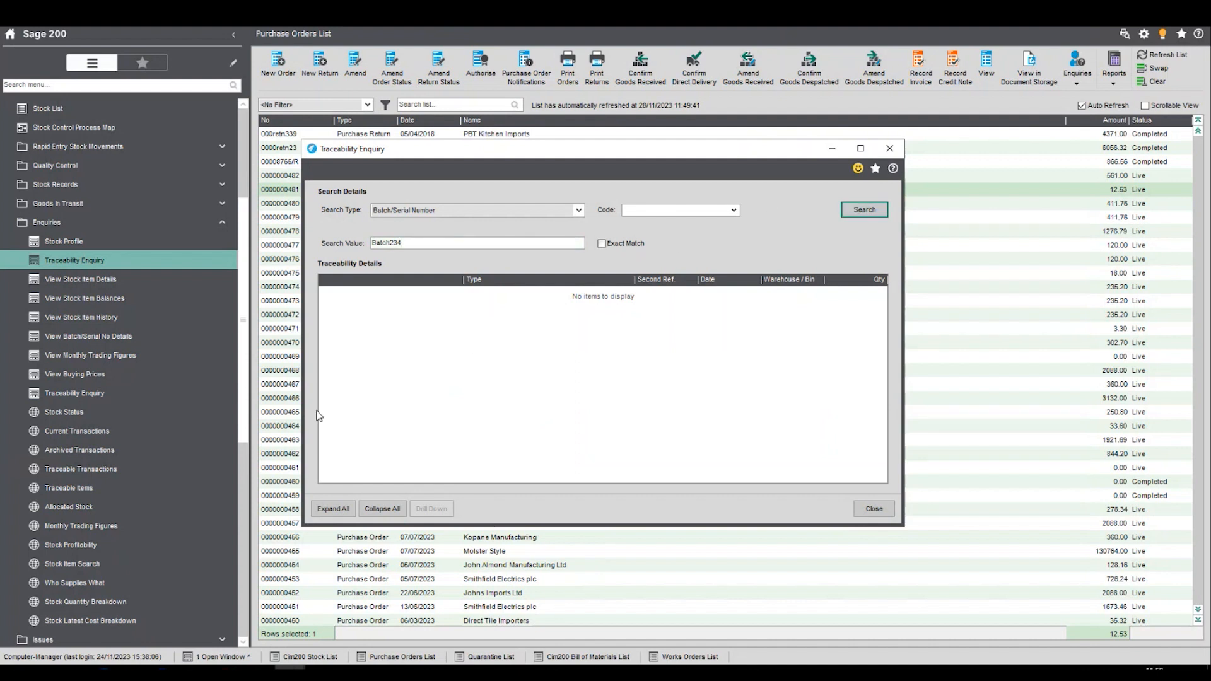
- Correct the search value to "Batch 234", run the search and drill down into that batch under 1LMIXB
left_click(409, 246)
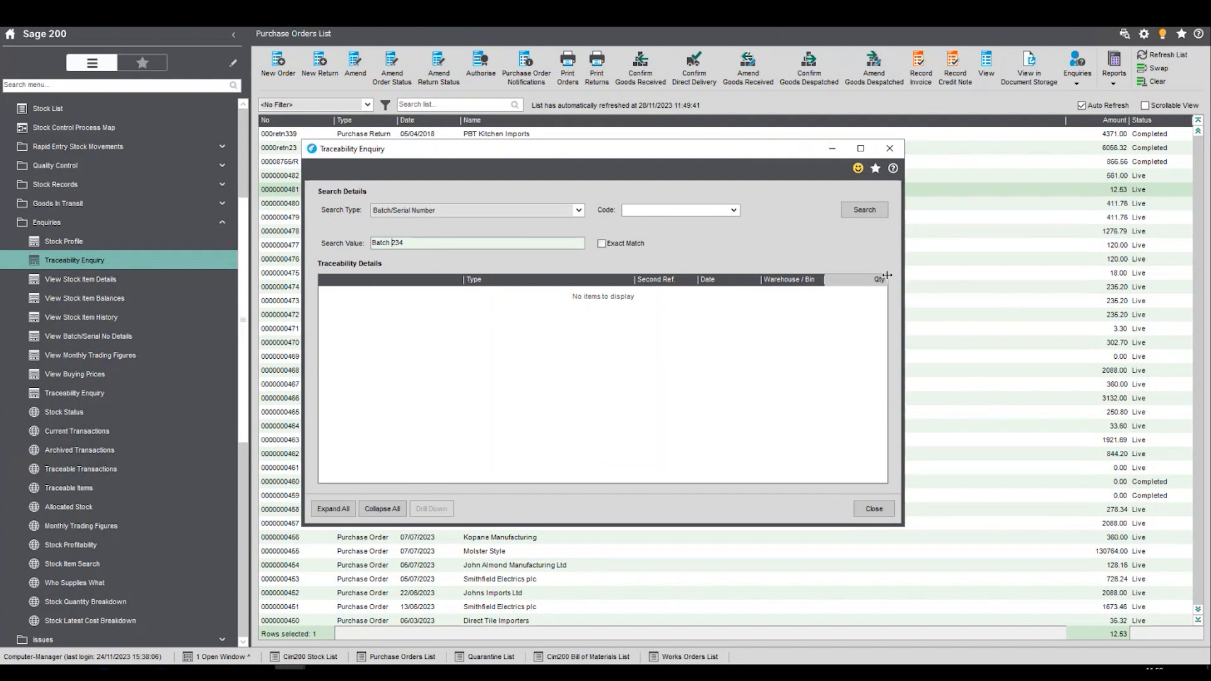
left_click(865, 210)
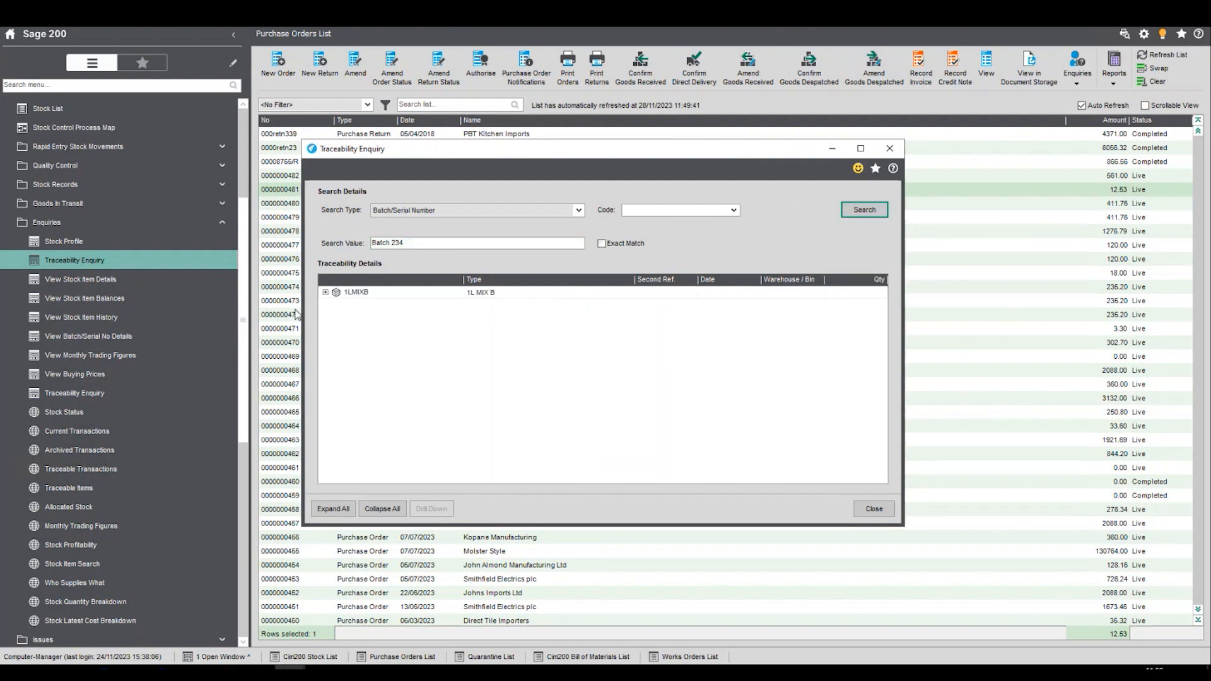
left_click(325, 292)
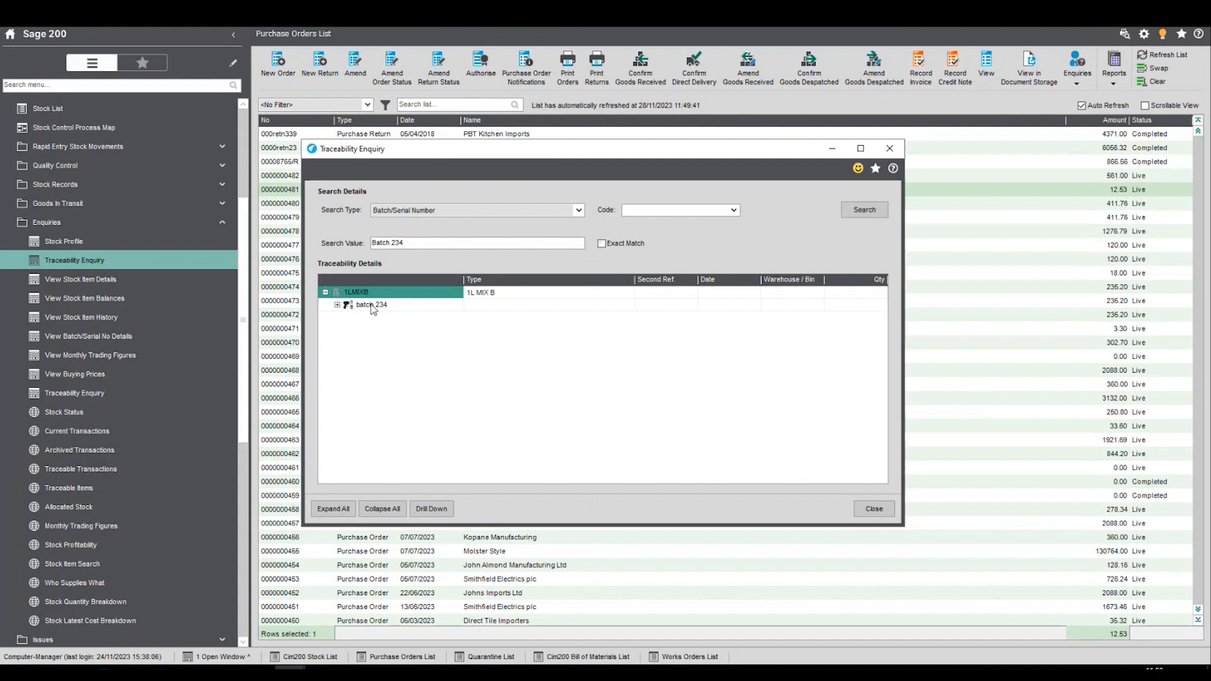
left_click(372, 307)
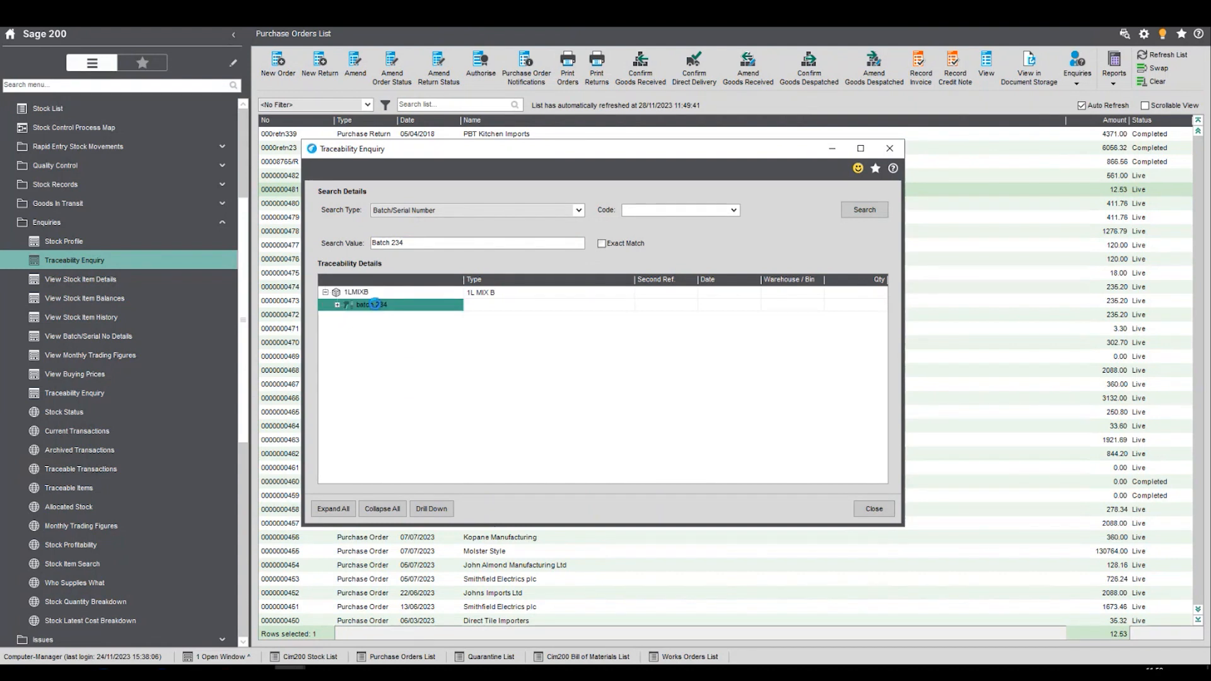
double_click(376, 308)
- Expand batch 234 of 1LMIXB to its receipts and drill down into the works order completion
left_click(326, 292)
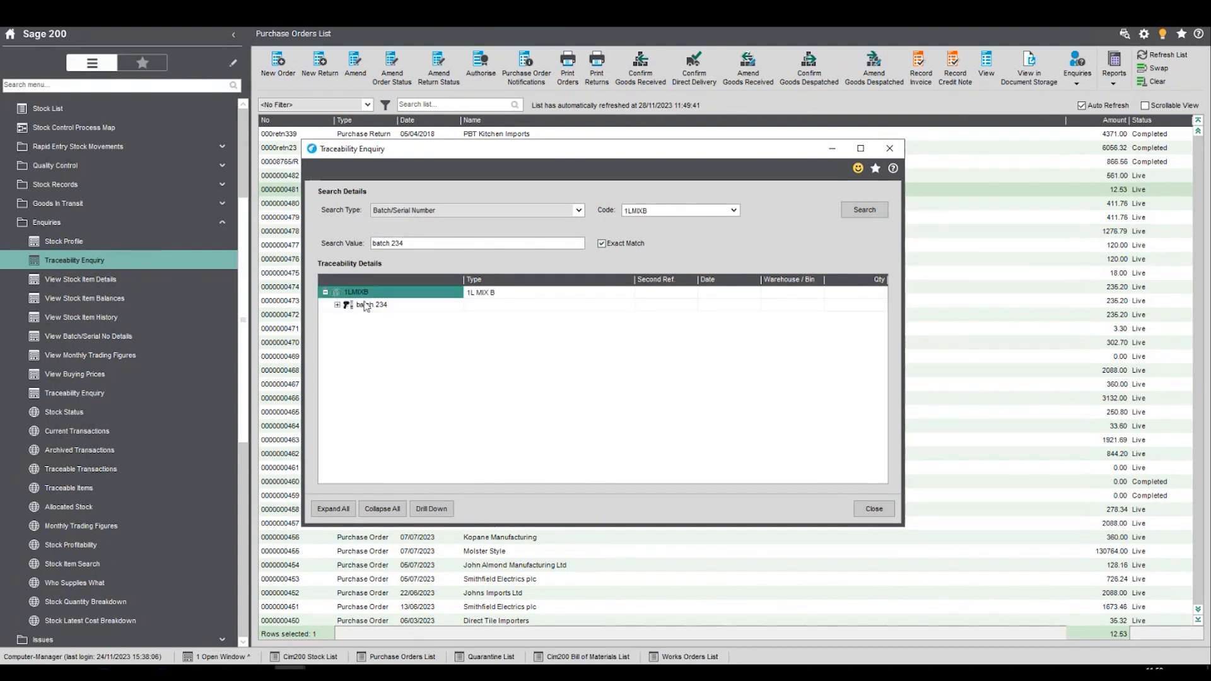
left_click(340, 306)
left_click(338, 305)
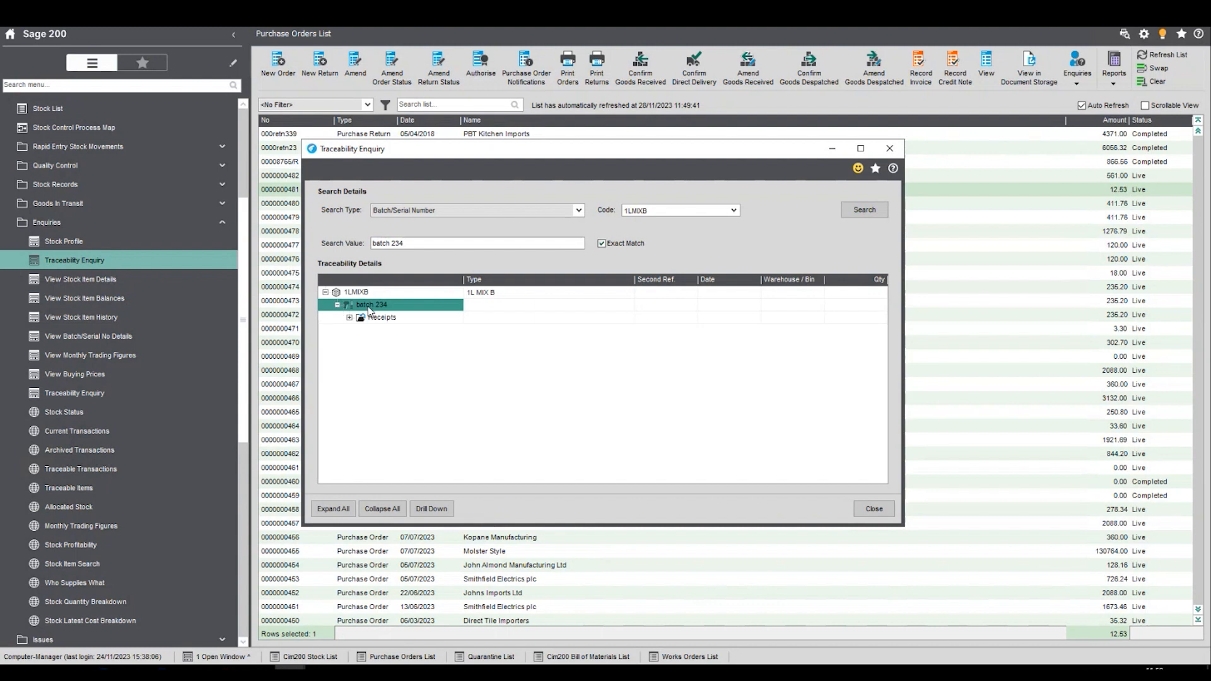
left_click(350, 318)
left_click(392, 331)
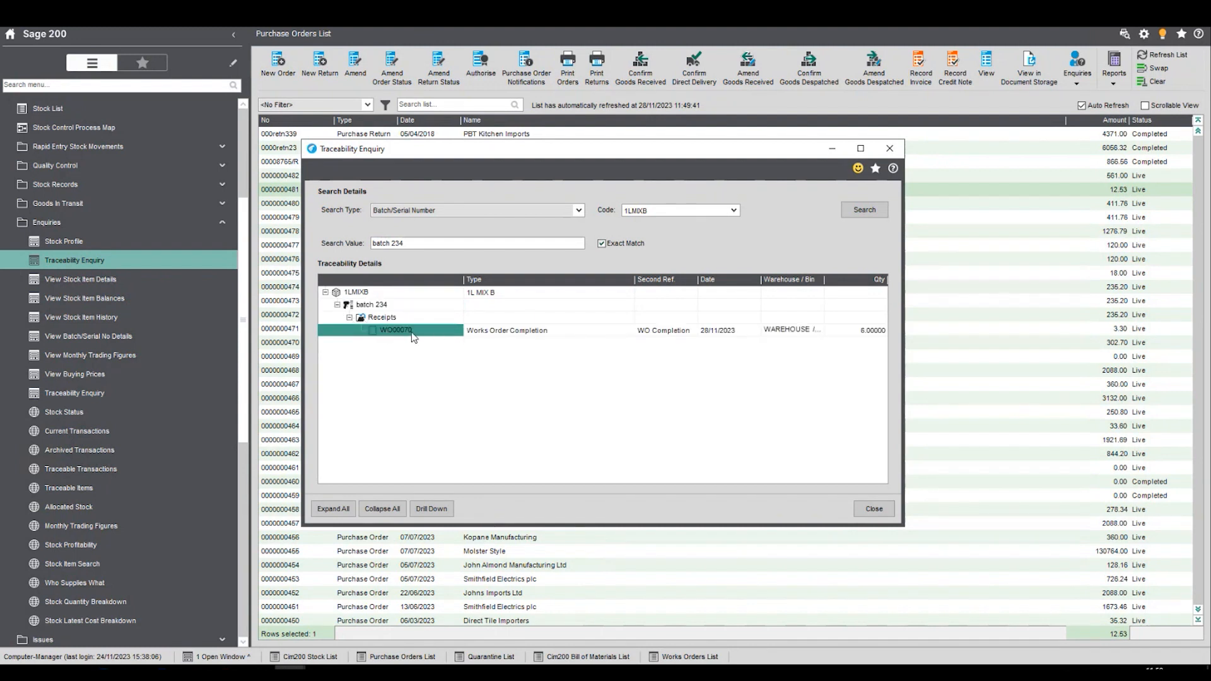
double_click(413, 338)
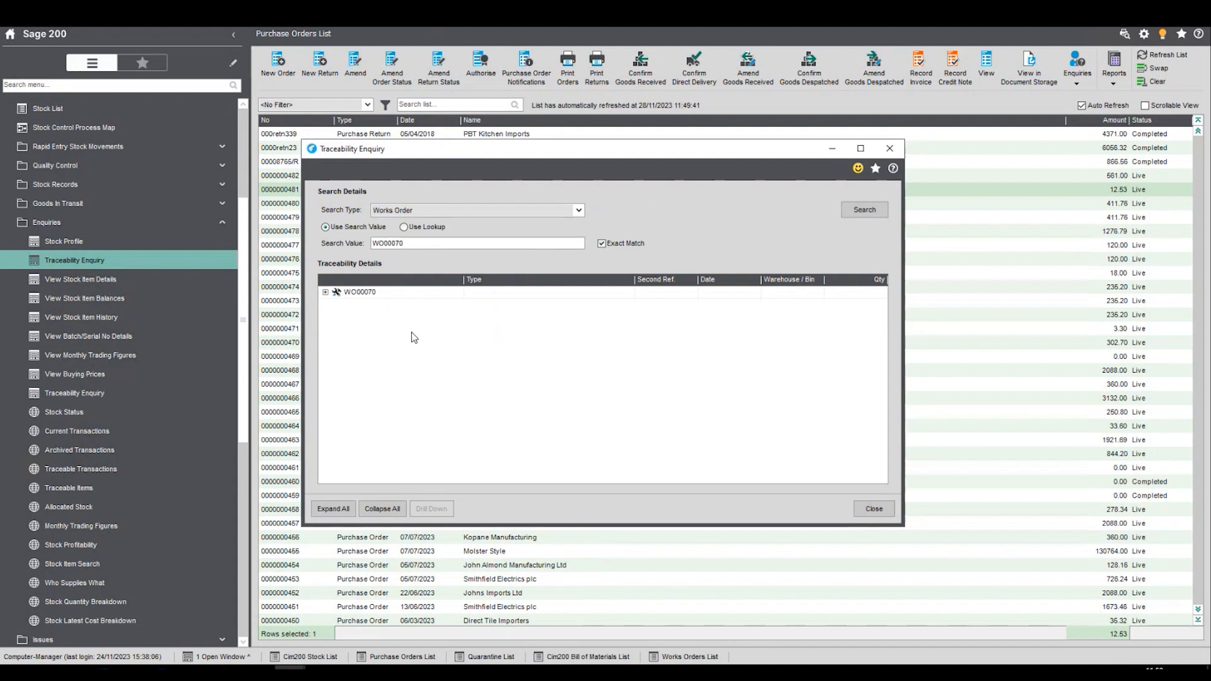
- Expand the works order's completions down to the base item completions
left_click(326, 293)
left_click(338, 318)
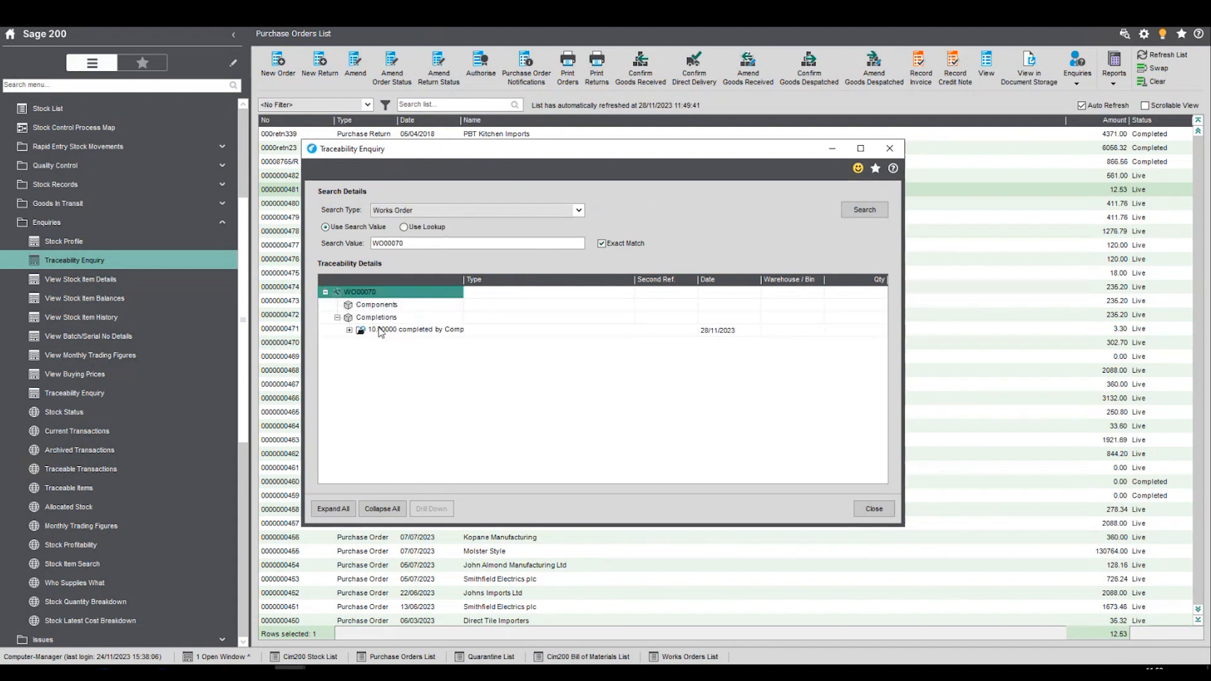
left_click(349, 330)
left_click(361, 356)
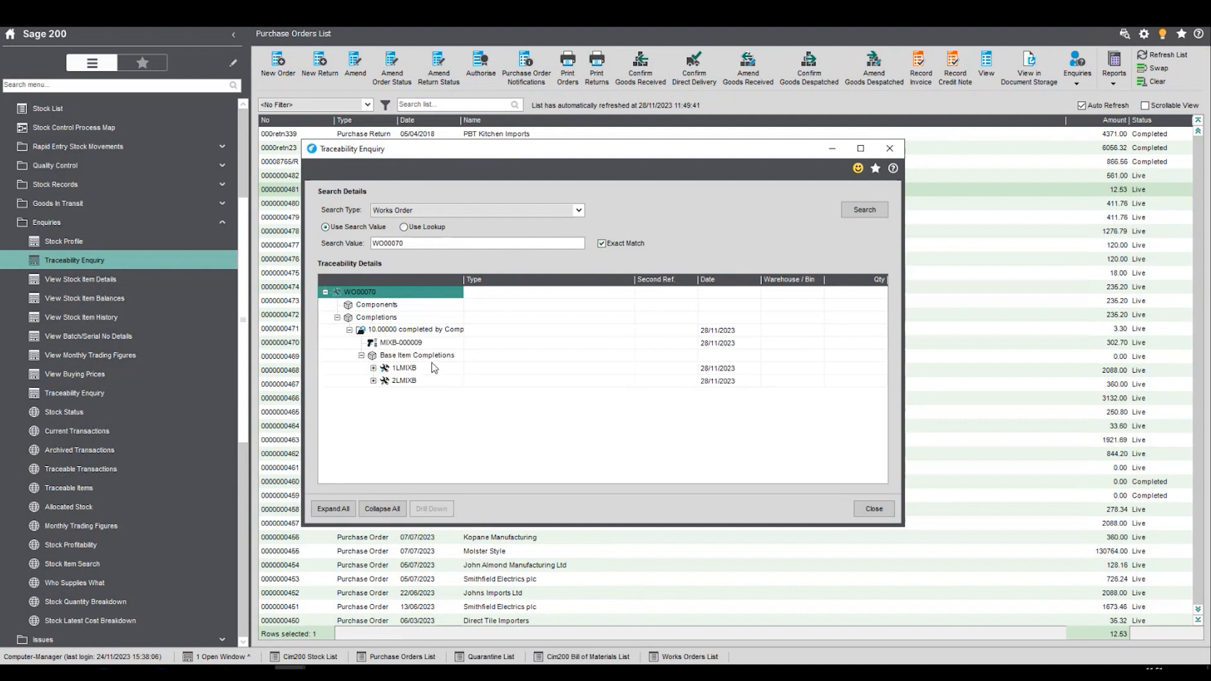